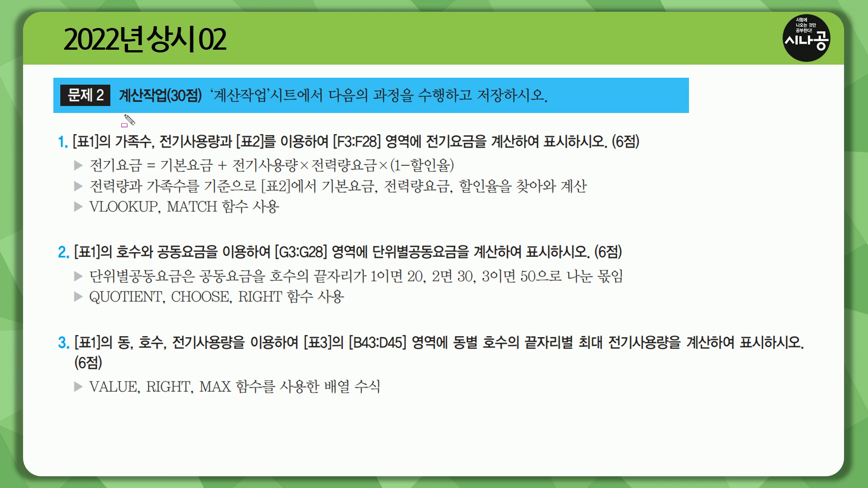
mouse_move(117, 107)
mouse_down()
mouse_move(212, 112)
mouse_move(202, 110)
mouse_up()
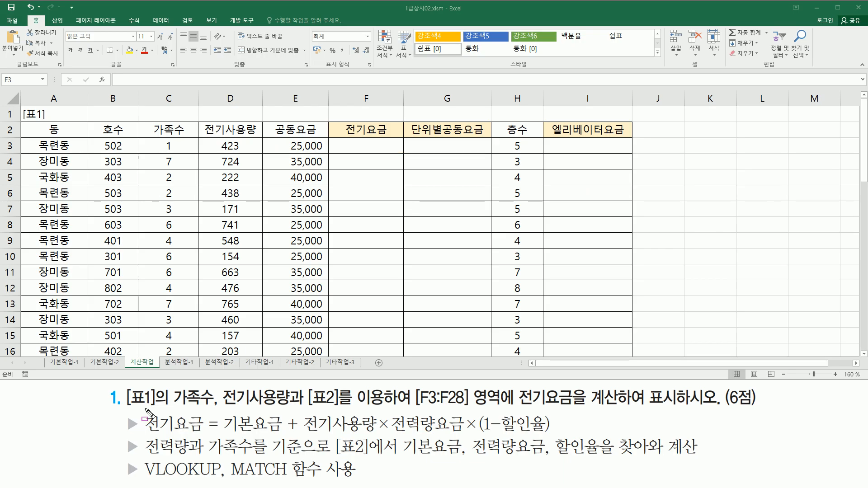
Examine the data in [표1] on the 계산작업 sheet and find the reference table [표2] below it
drag(128, 410, 154, 410)
mouse_move(23, 121)
mouse_down()
mouse_move(564, 248)
mouse_move(610, 348)
mouse_up()
key(Escape)
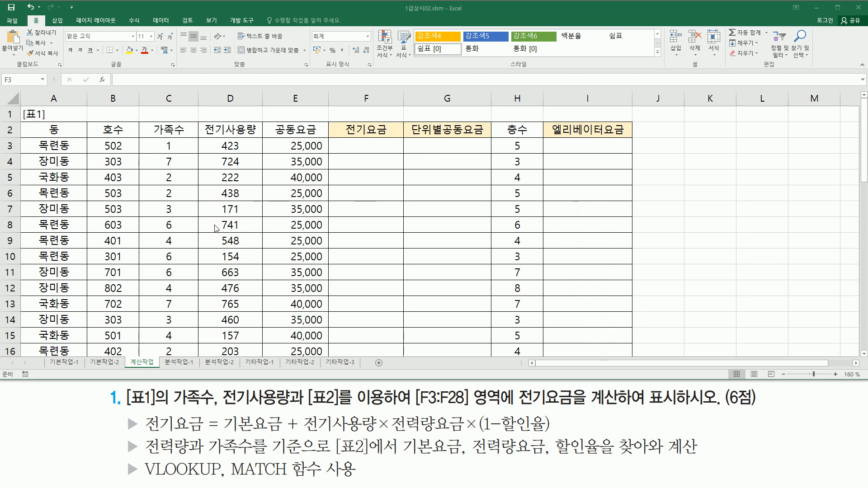
click(230, 256)
scroll(214, 258, down, 7)
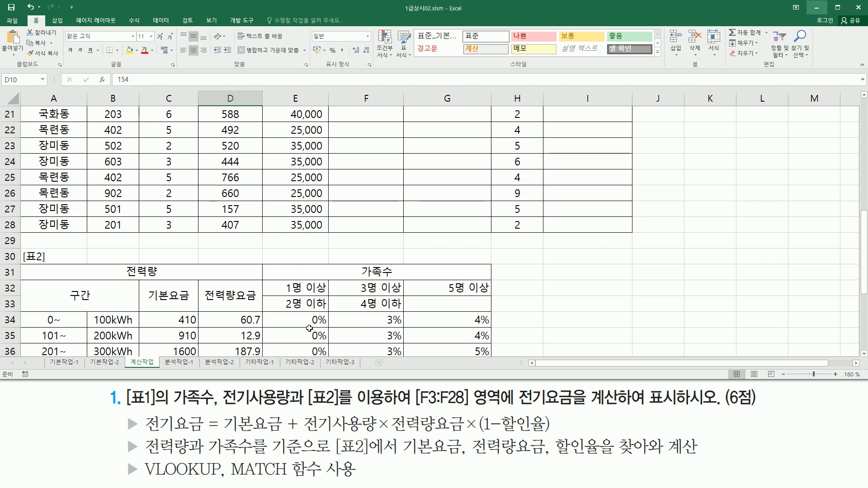
drag(308, 404, 336, 405)
key(Escape)
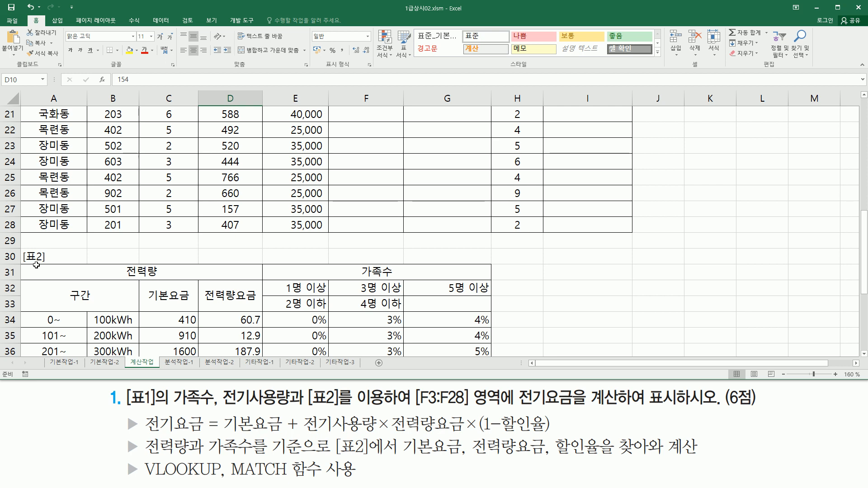
scroll(46, 264, down, 3)
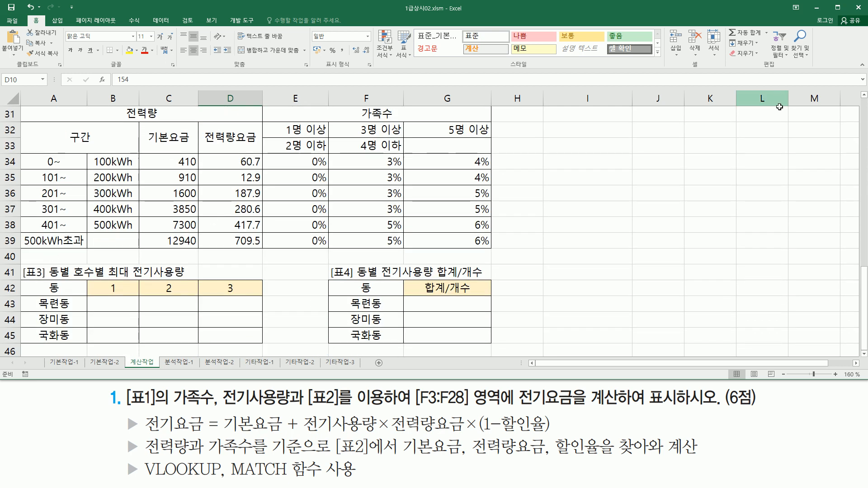
click(864, 95)
click(864, 95)
key(ctrl+2)
mouse_move(12, 120)
mouse_down()
mouse_move(497, 302)
mouse_move(494, 285)
mouse_up()
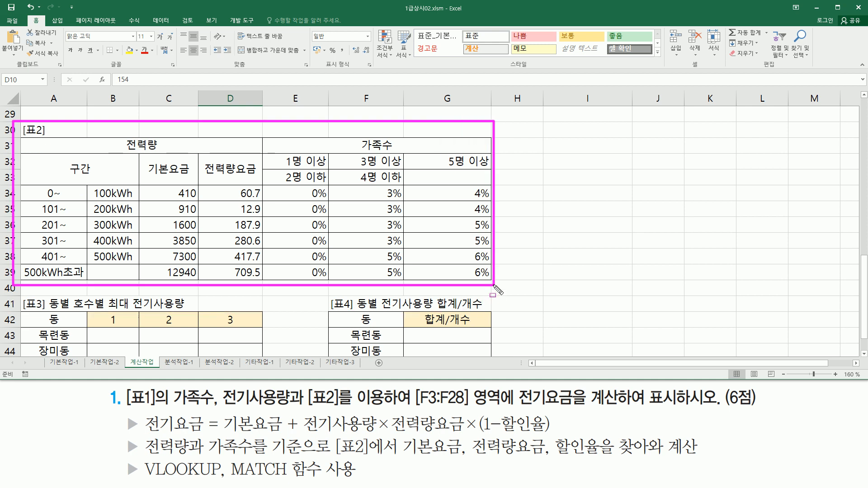
key(Escape)
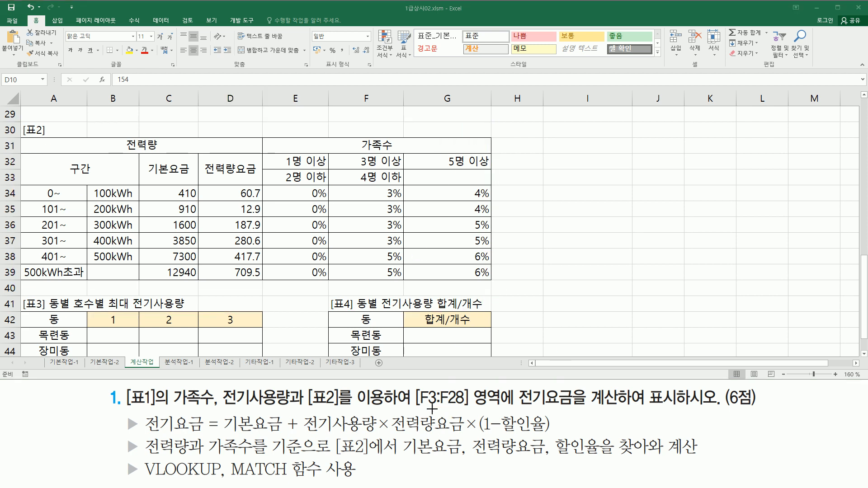
Return to [표1] and inspect the 전기요금 answer range F3:F28, selecting its cells from F3 to F15
key(ctrl+2)
mouse_move(415, 410)
mouse_down()
mouse_move(483, 405)
mouse_move(485, 385)
mouse_move(686, 412)
mouse_up()
key(Escape)
scroll(424, 228, up, 10)
click(365, 147)
drag(365, 147, 361, 340)
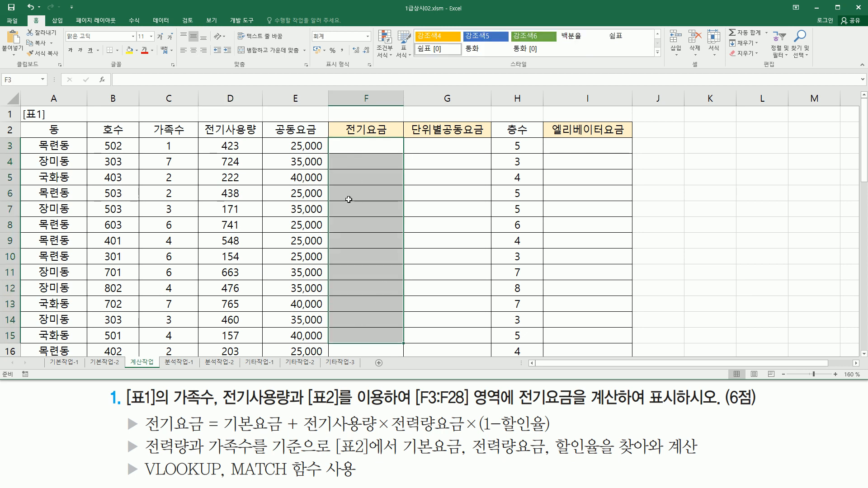
Check which parts of the 전기요금 formula, 기본요금 + 전기사용량×전력량요금×(1-할인율), come from [표1] and which need a lookup in [표2]
key(ctrl+2)
mouse_move(143, 413)
mouse_down()
mouse_move(207, 435)
mouse_move(556, 437)
mouse_up()
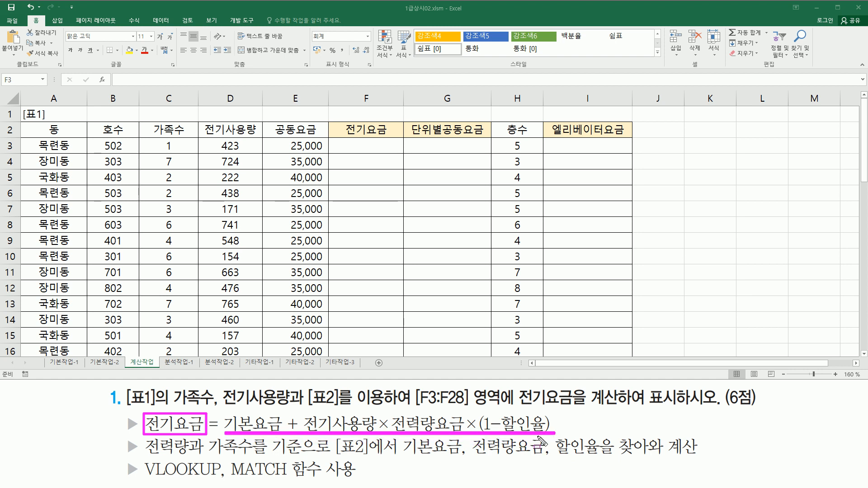
drag(344, 141, 396, 154)
key(e)
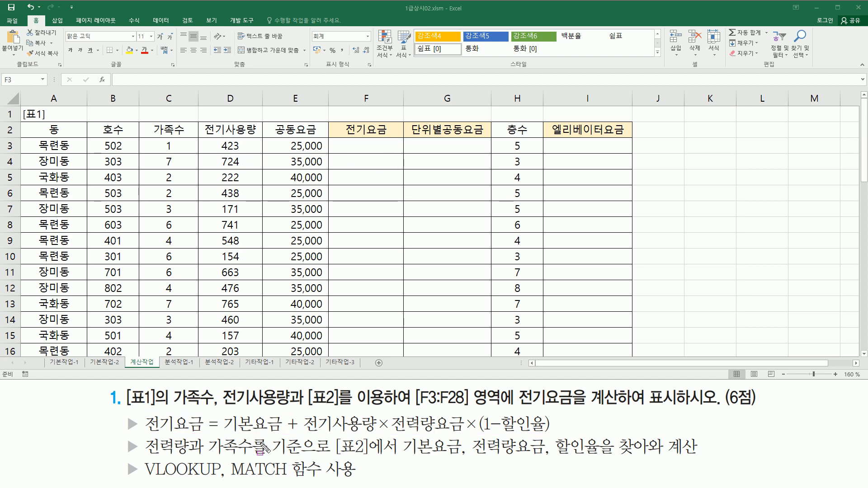
drag(221, 433, 281, 431)
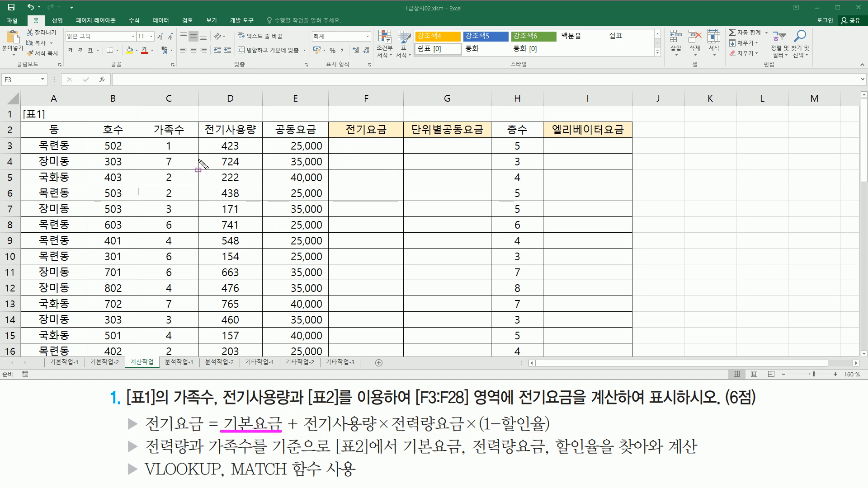
drag(24, 122, 323, 352)
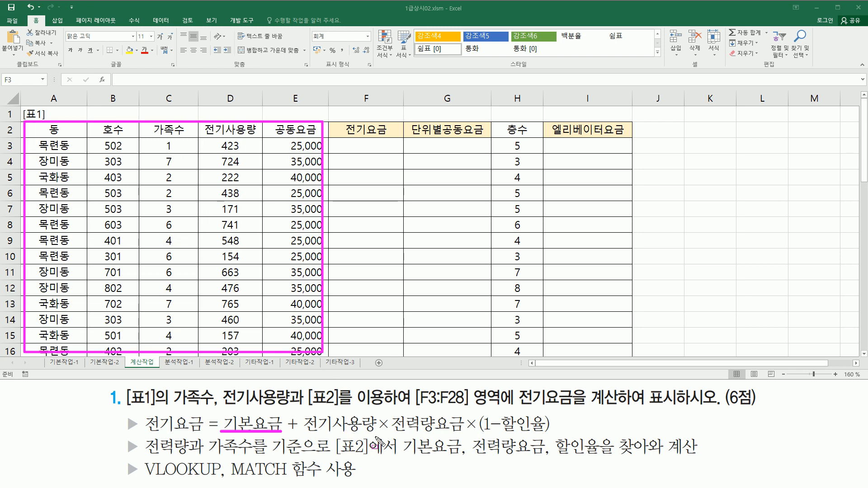
drag(392, 433, 462, 433)
drag(505, 434, 543, 435)
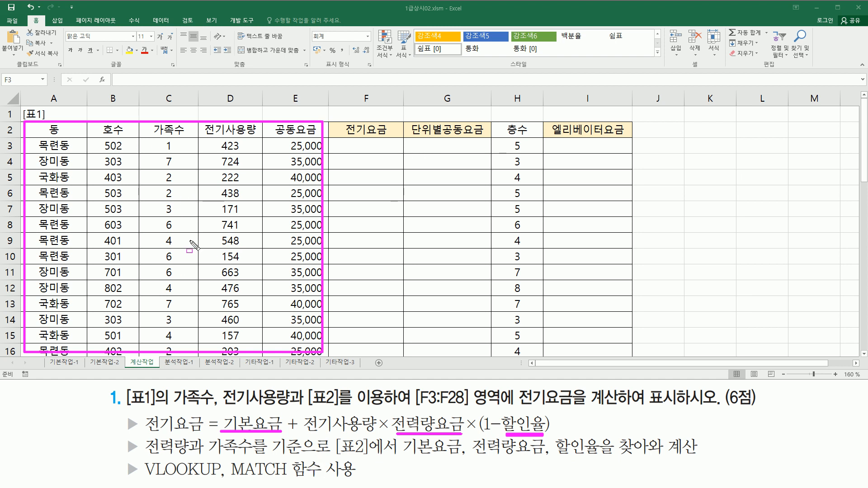
mouse_move(301, 410)
mouse_down()
mouse_move(312, 433)
mouse_move(377, 435)
mouse_up()
drag(205, 122, 252, 348)
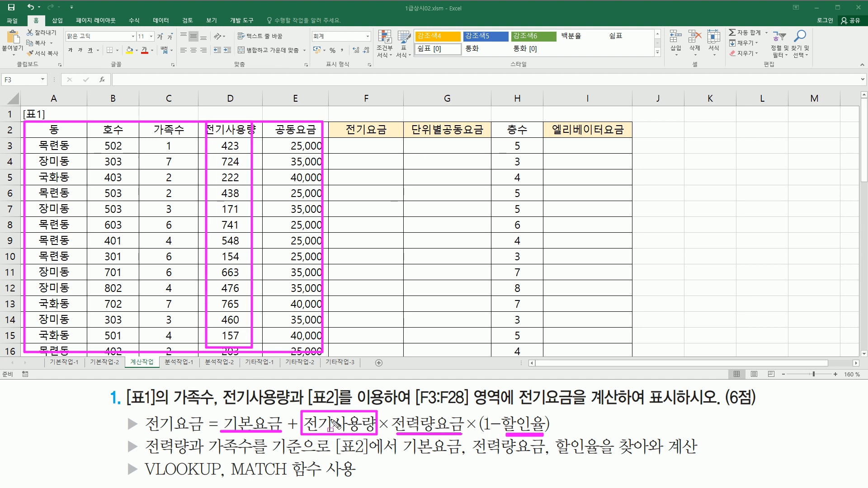
mouse_move(217, 142)
mouse_down()
mouse_move(217, 152)
mouse_move(248, 142)
mouse_move(216, 143)
mouse_move(222, 164)
mouse_move(240, 163)
mouse_up()
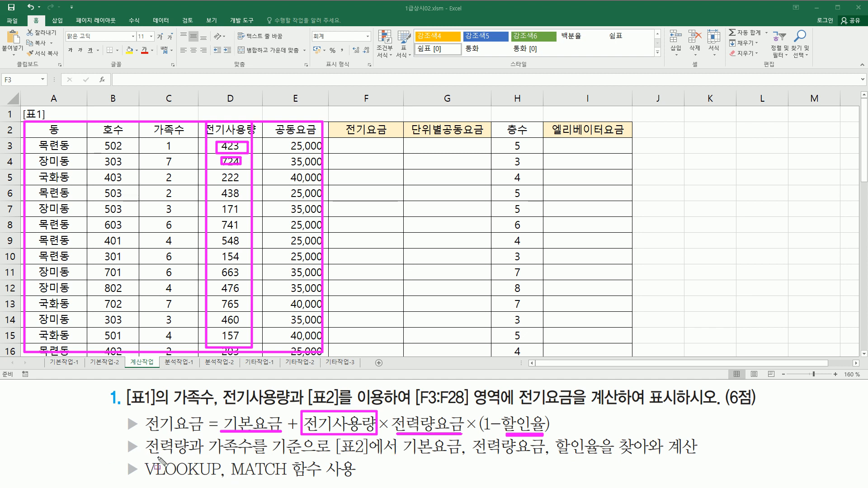
mouse_move(143, 436)
mouse_down()
mouse_move(164, 456)
mouse_move(317, 458)
mouse_move(310, 457)
mouse_up()
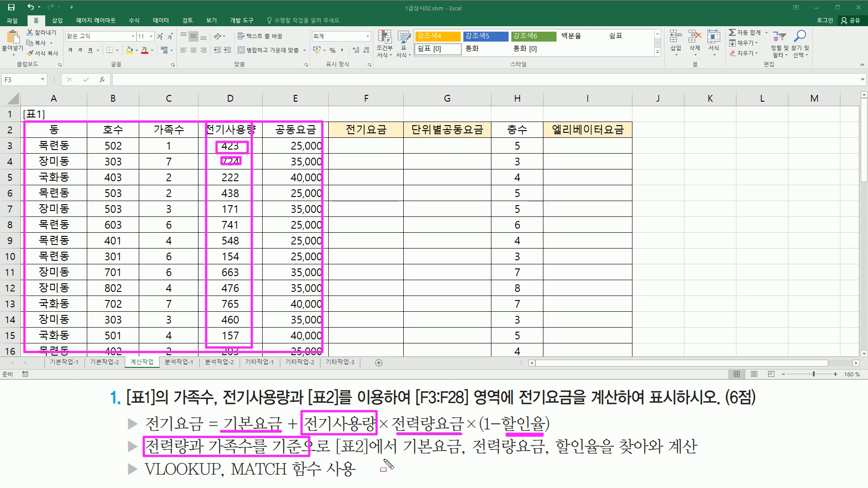
drag(402, 458, 615, 458)
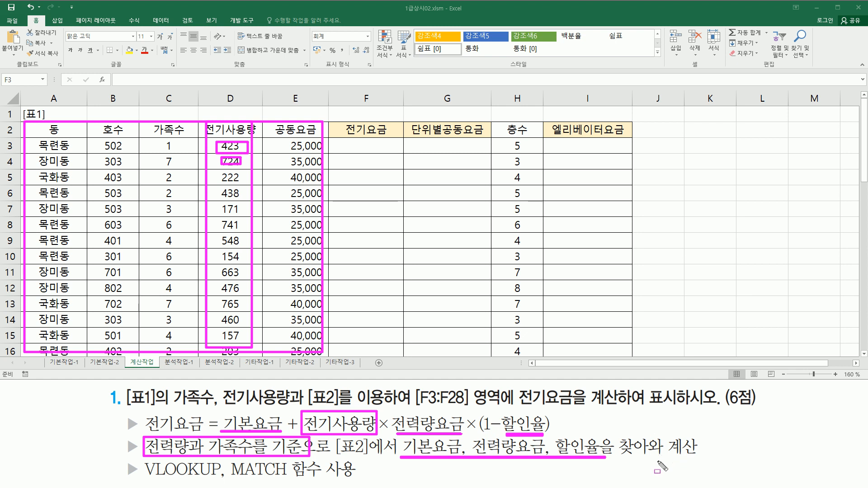
Examine the 기본요금, 전력량요금 and discount-rate cells of [표2] with their 구간 and 가족수 criteria
key(Escape)
scroll(182, 288, down, 9)
scroll(183, 288, down, 1)
scroll(864, 97, up, 2)
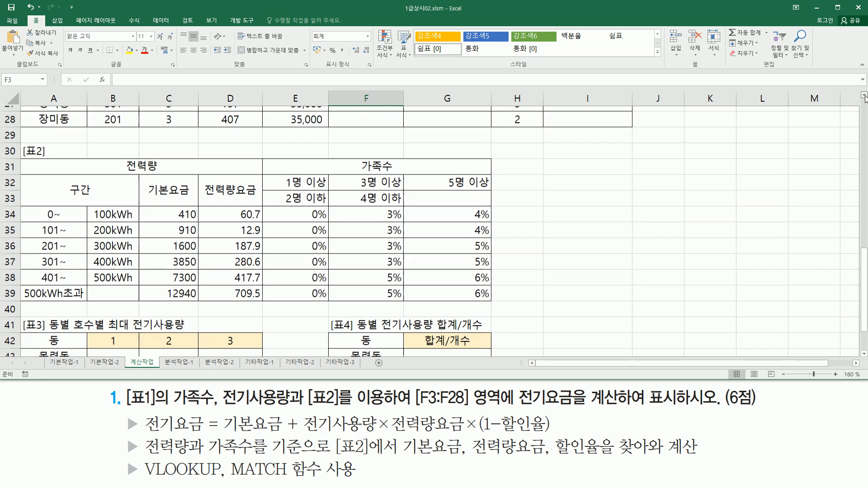
mouse_move(167, 219)
mouse_down()
mouse_move(167, 294)
mouse_move(199, 314)
mouse_up()
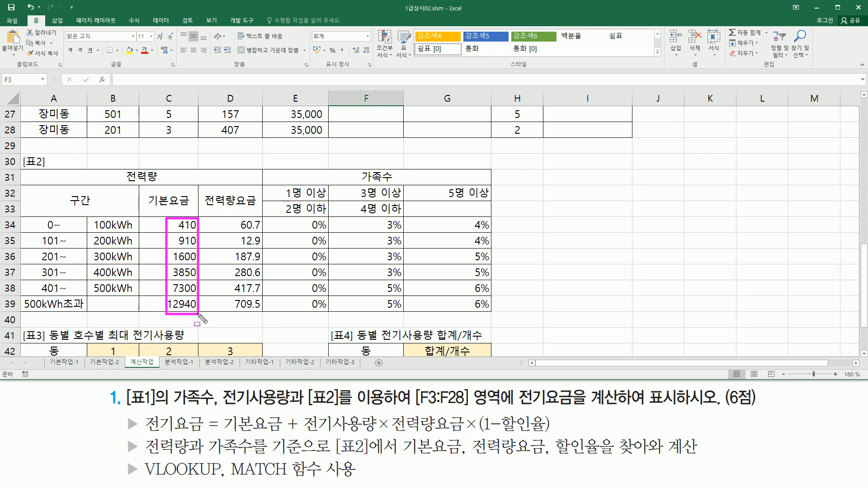
drag(231, 220, 257, 311)
mouse_move(292, 216)
mouse_down()
mouse_move(292, 267)
mouse_move(451, 316)
mouse_move(494, 312)
mouse_up()
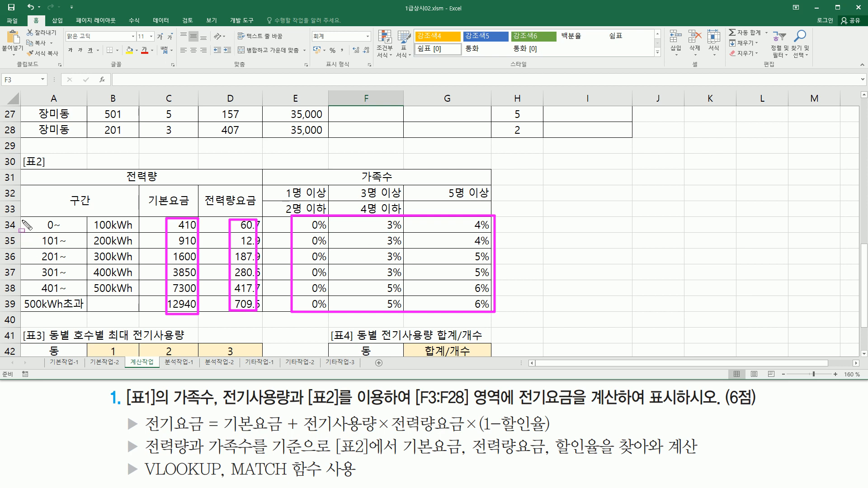
mouse_move(22, 220)
mouse_down()
mouse_move(97, 294)
mouse_move(137, 312)
mouse_up()
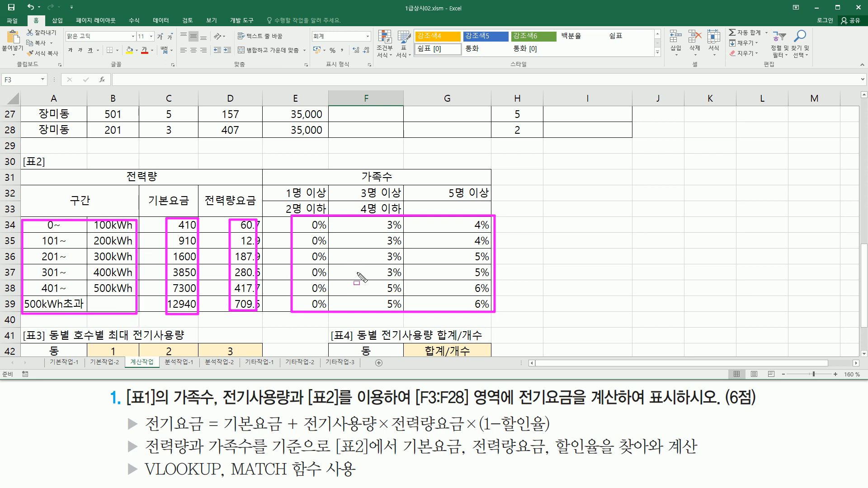
mouse_move(281, 186)
mouse_down()
mouse_move(304, 212)
mouse_move(484, 212)
mouse_up()
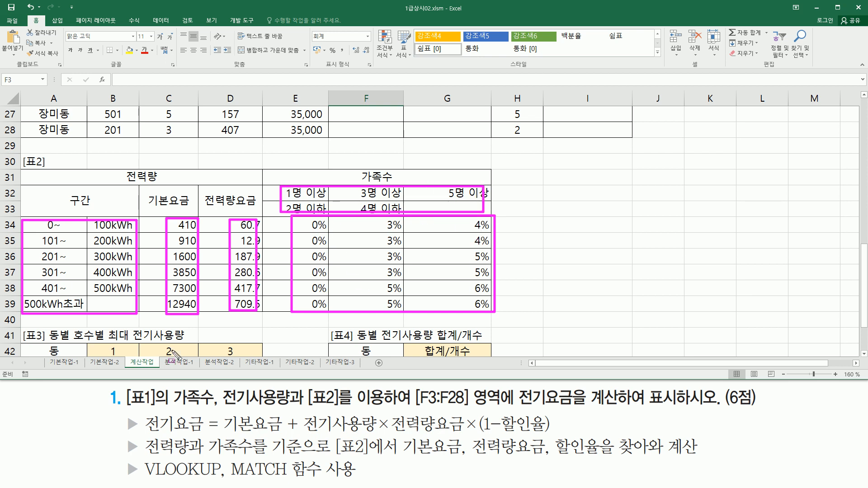
Review the columns C34:G39 of [표2] one by one as return columns for a VLOOKUP
key(e)
mouse_move(147, 218)
mouse_down()
mouse_move(336, 282)
mouse_move(490, 312)
mouse_up()
drag(180, 202, 180, 289)
drag(243, 199, 227, 299)
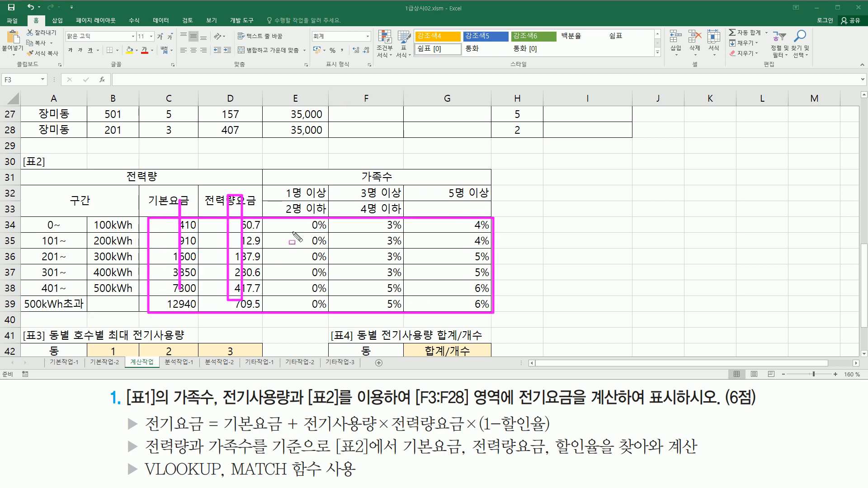
drag(318, 215, 306, 311)
drag(385, 221, 385, 305)
drag(470, 213, 470, 309)
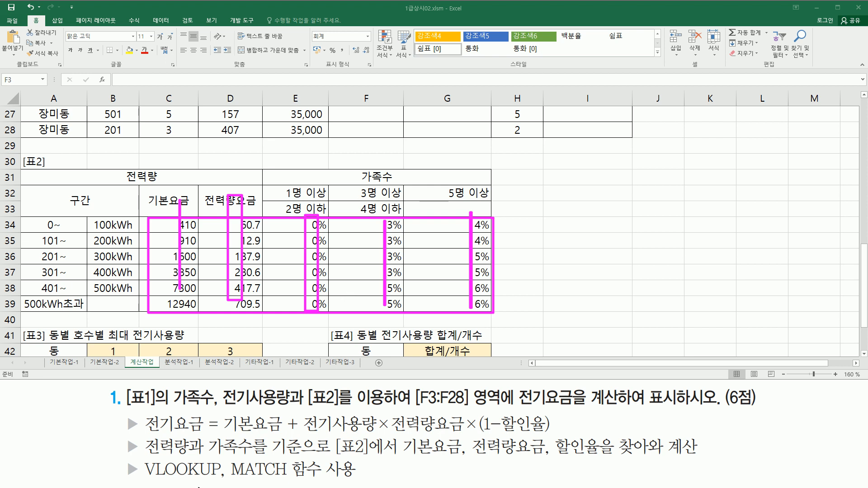
mouse_move(141, 479)
mouse_down()
mouse_move(212, 478)
mouse_move(224, 459)
mouse_up()
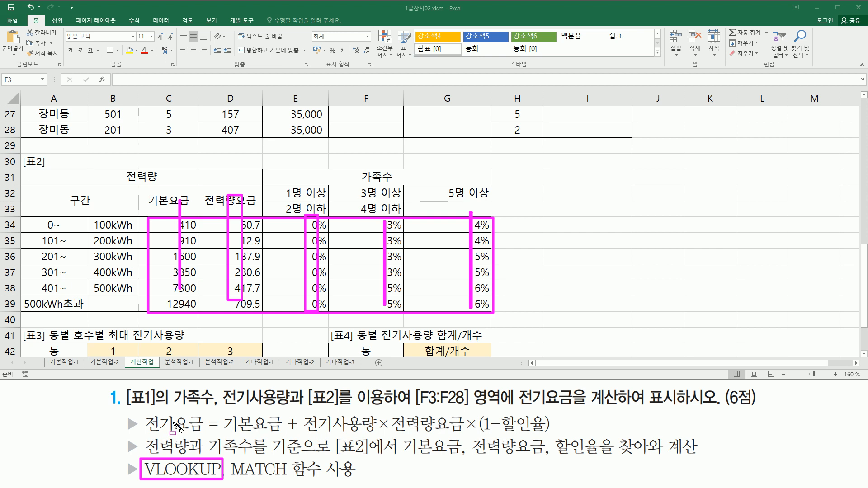
key(Escape)
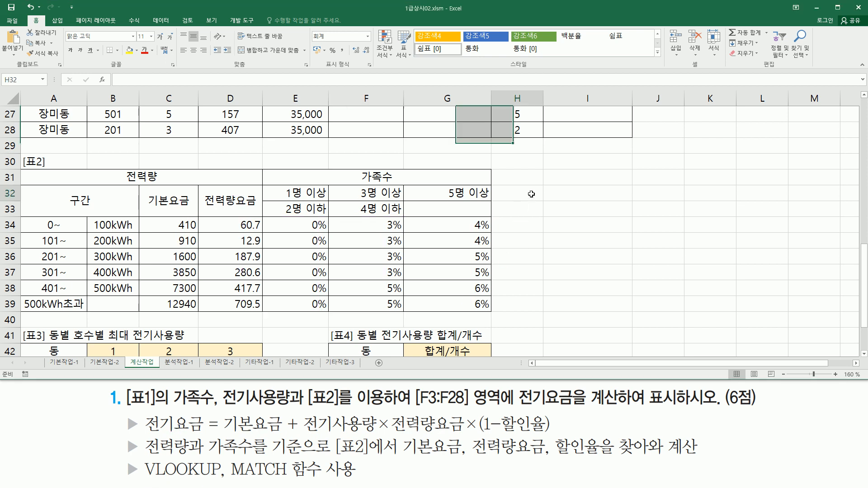
Enter the syntax note "vlookup( 찾을값 , 참조범위 $ , 열번호 , 옵션)" in cell H32
click(531, 194)
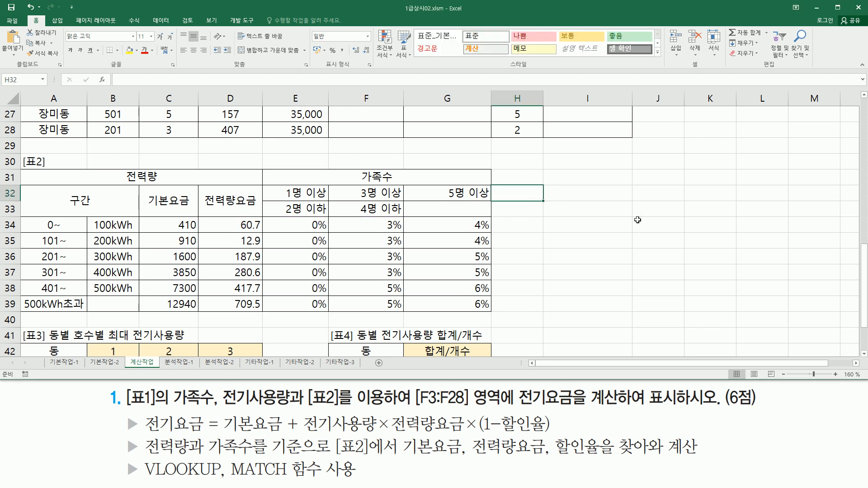
text(v)
key(F2)
text(lookup( 찾을가)
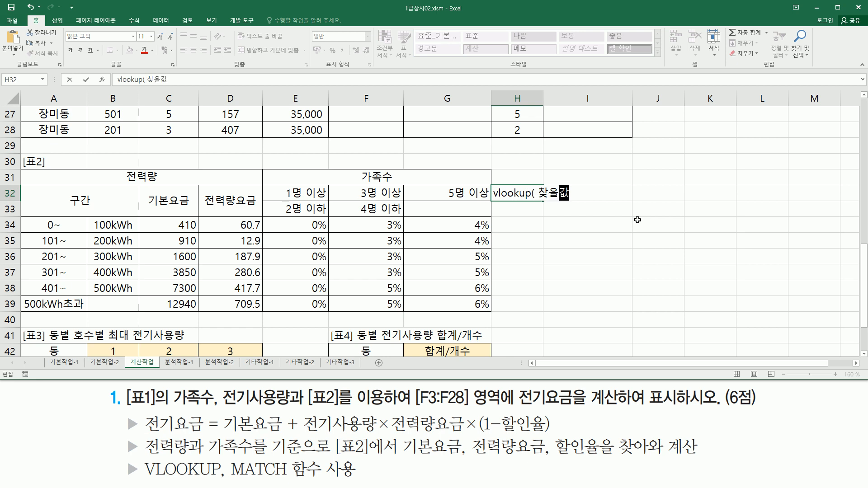
text( , 참조범위 $ , 열)
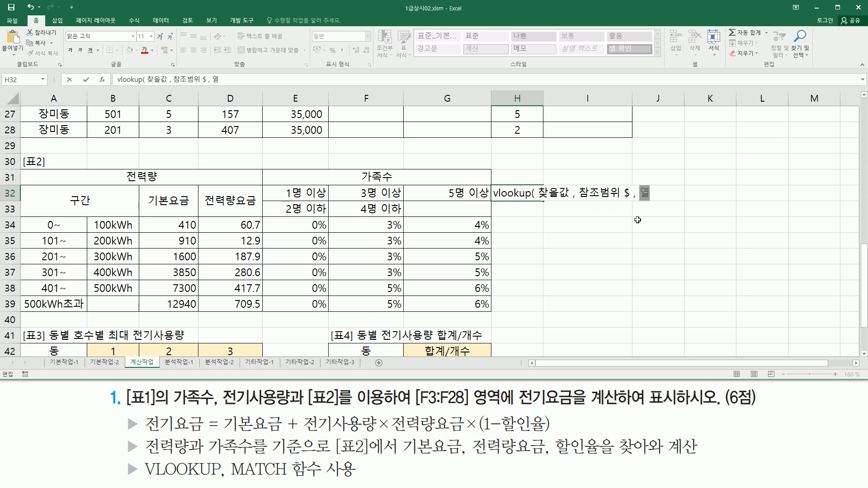
text(버)
text(ㄴ)
text(호)
text( ㅇ)
text(션))
key(Return)
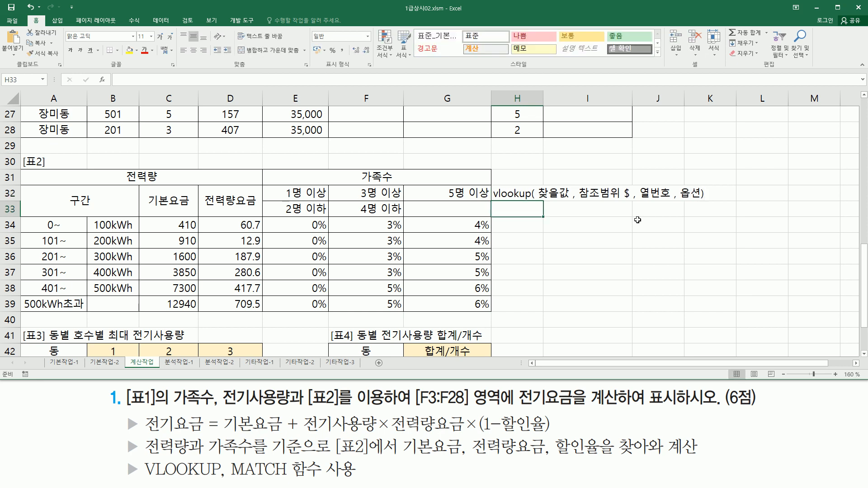
Note the VLOOKUP option values below the syntax: "true(생략)" in I33 and FALSE in I34, and select both cells
key(Right)
text(tr)
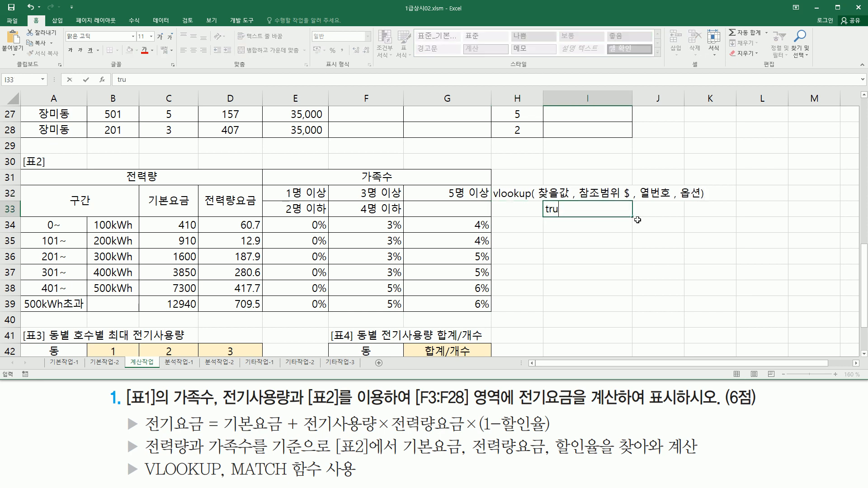
text(ue(생략))
key(Return)
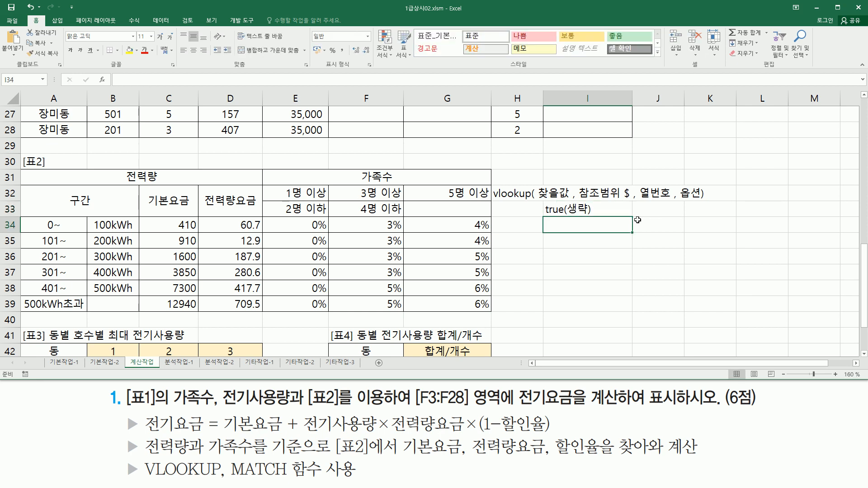
text(ㄹ)
key(BackSpace)
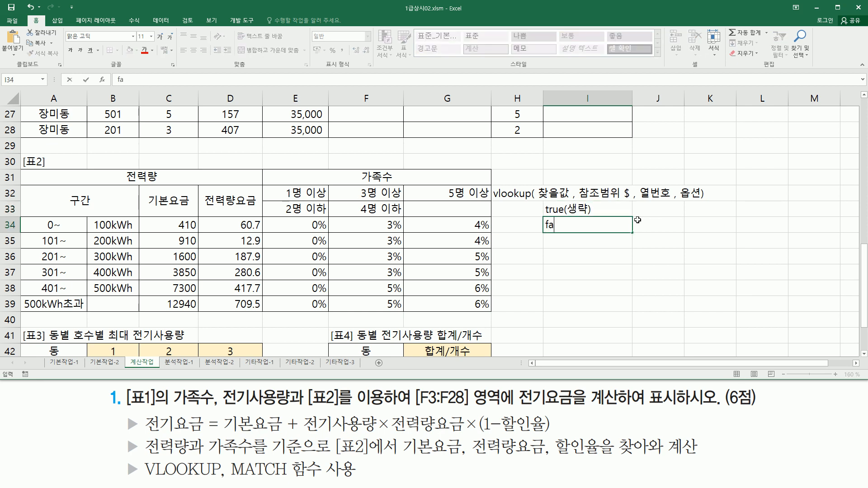
key(Up)
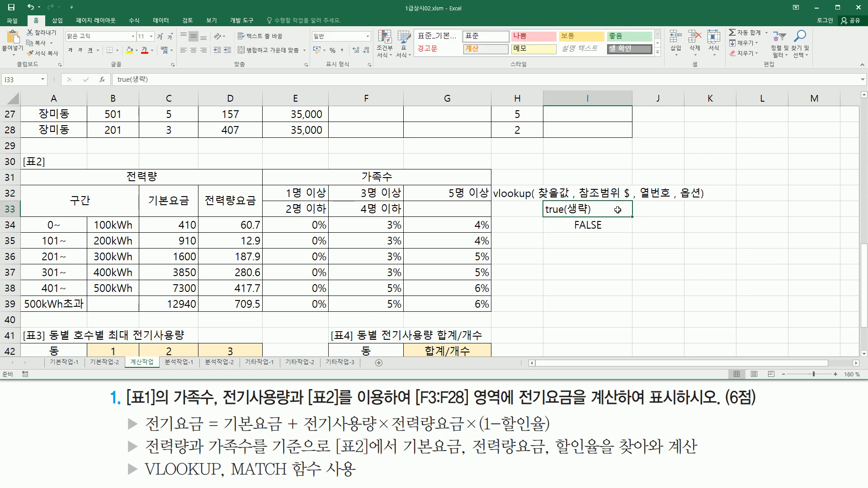
drag(621, 214, 618, 225)
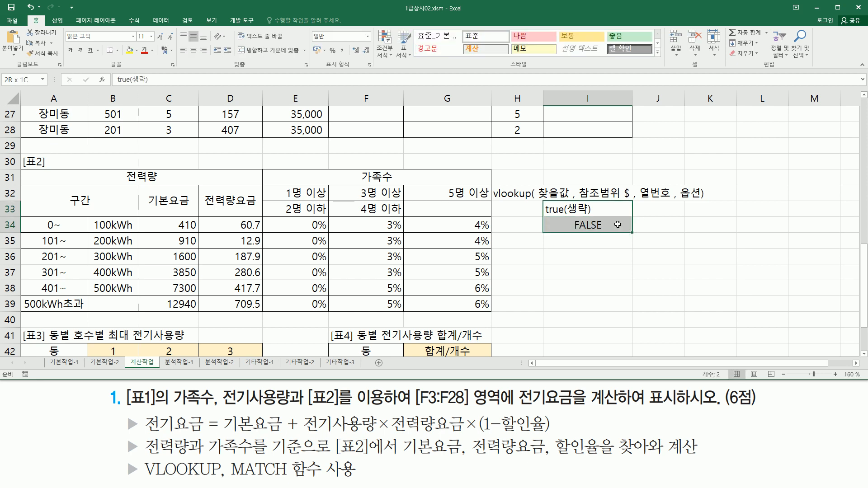
Center the VLOOKUP option values in I33:I34 and note "근사값" in J33 as the meaning of true
click(193, 50)
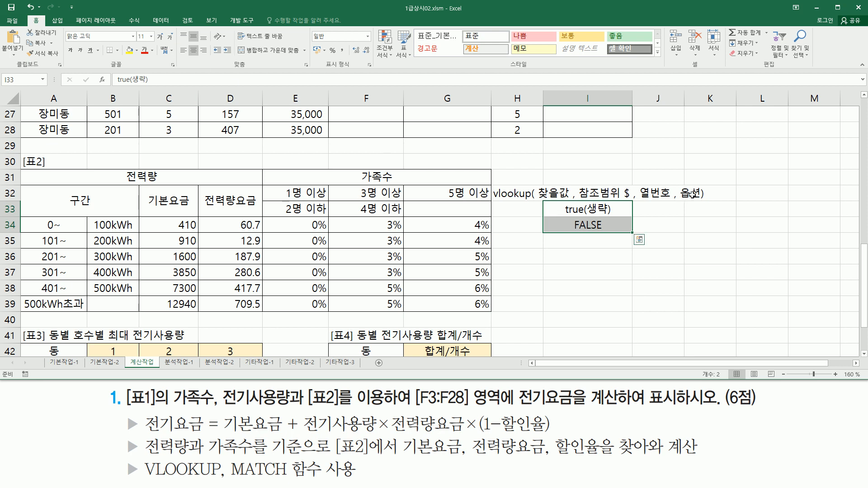
click(662, 212)
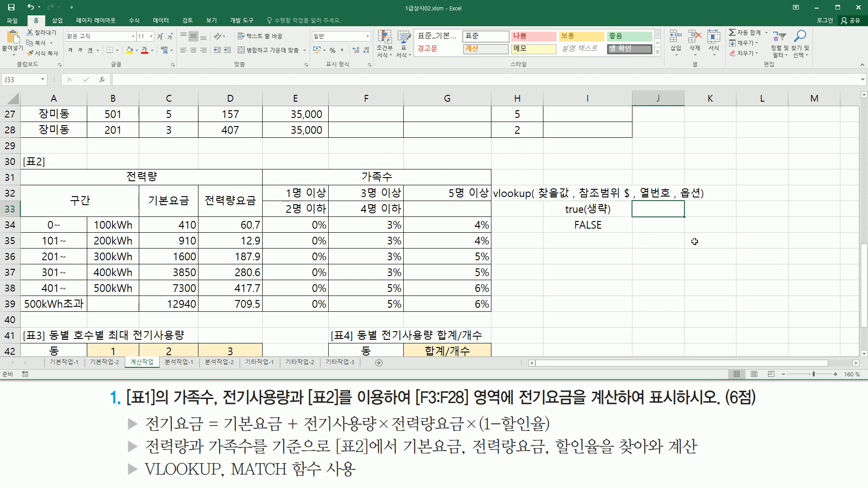
text(rms)
key(BackSpace)
key(BackSpace)
text(근사값)
key(Return)
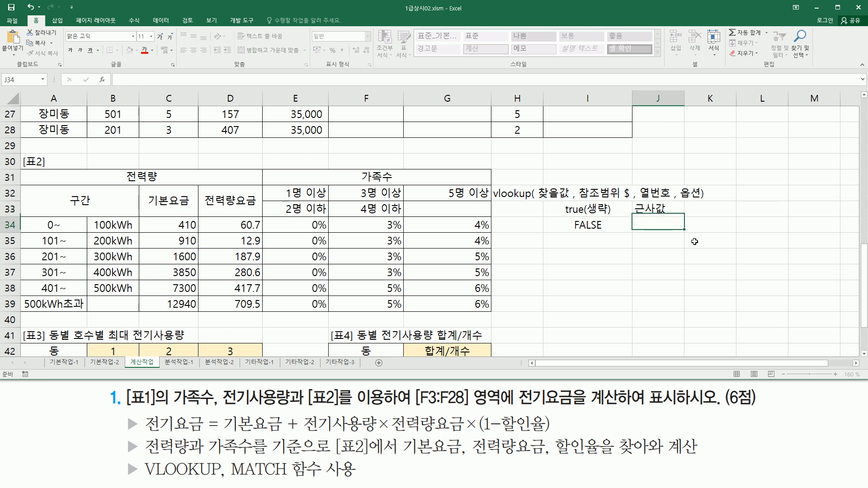
Note "정확하게 일치하는 값" in J34 as the meaning of the FALSE option
text(정)
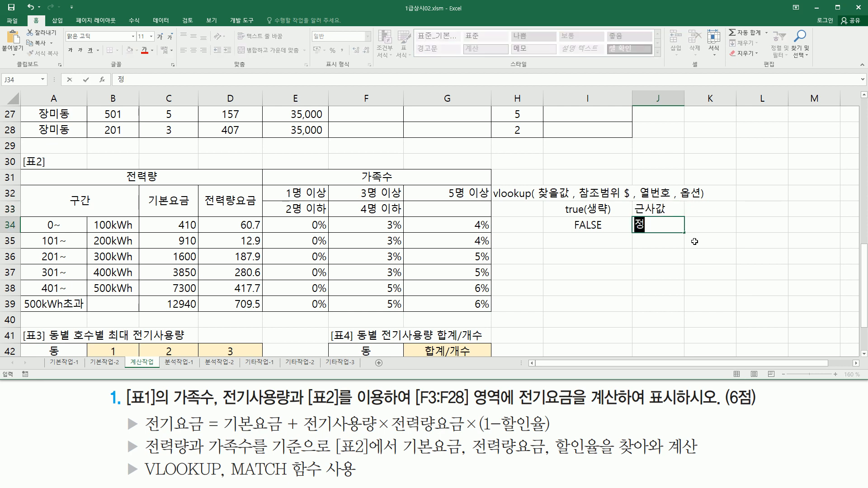
text(확학게 일치하는)
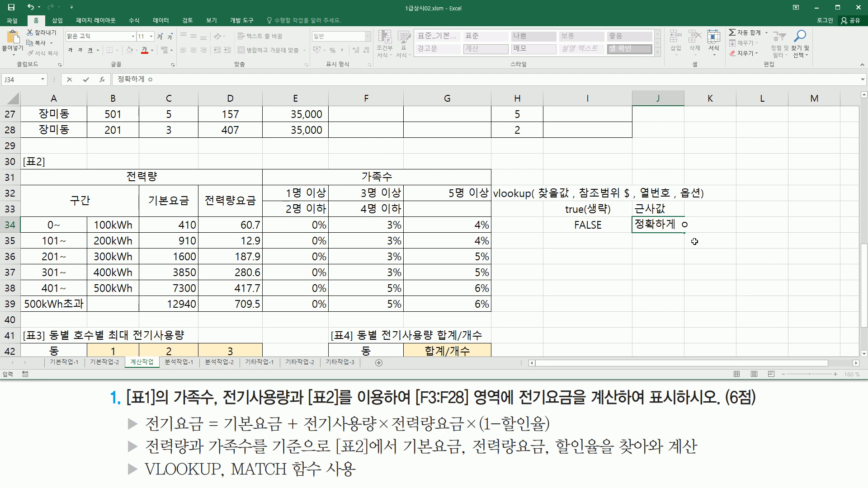
text( 값)
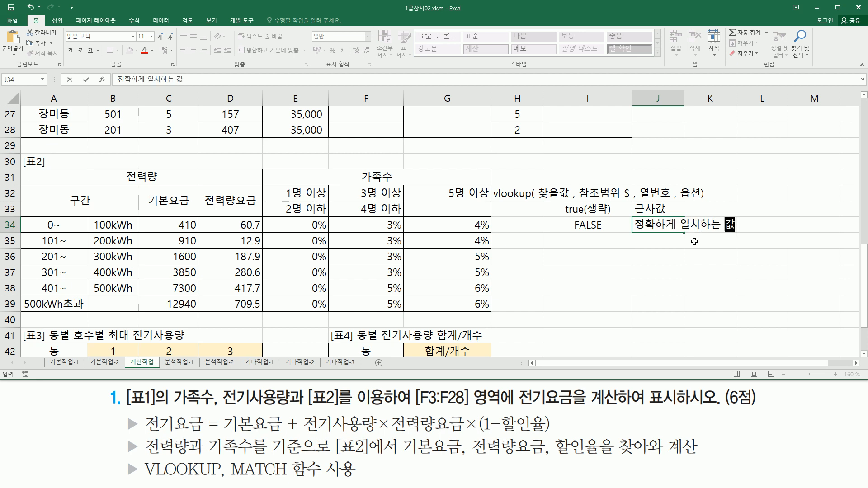
key(Return)
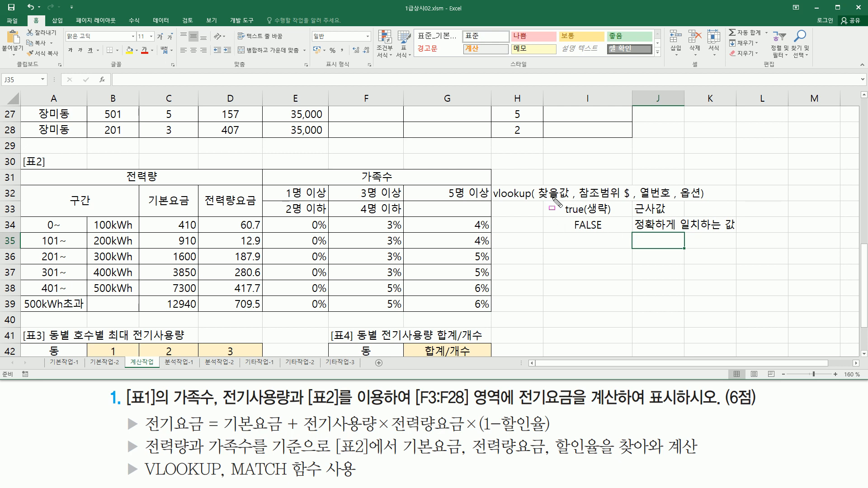
mouse_move(535, 202)
mouse_down()
mouse_move(574, 211)
mouse_move(571, 186)
mouse_move(590, 203)
mouse_move(632, 202)
mouse_move(734, 231)
mouse_up()
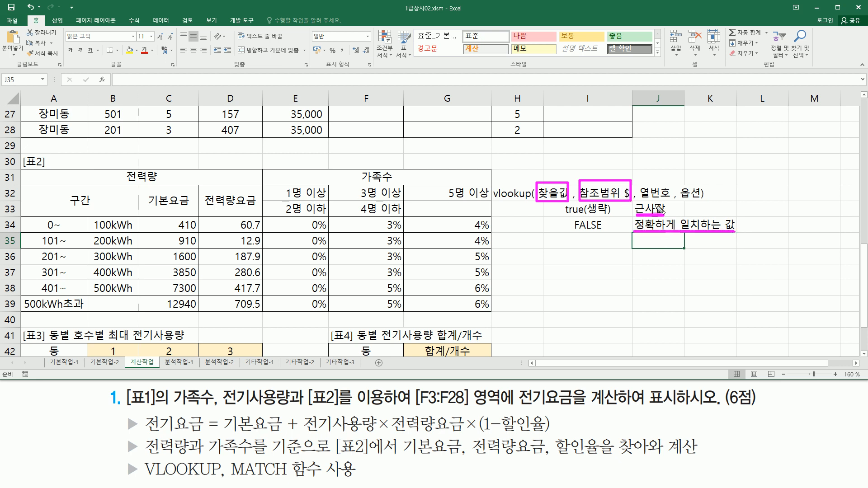
drag(679, 200, 701, 200)
drag(232, 479, 281, 479)
key(Escape)
Enter the syntax note "match( 찾을값 , 범위 , 옵션 )" in cell H36
click(536, 256)
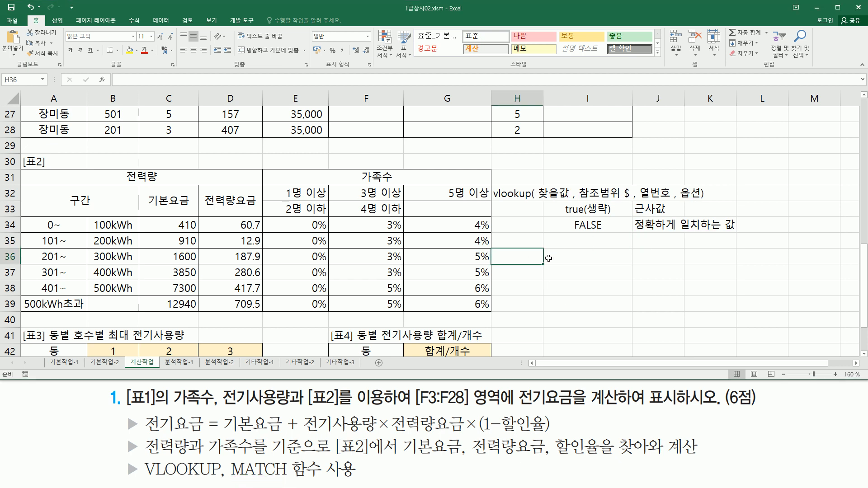
text(match( 찾을값 )
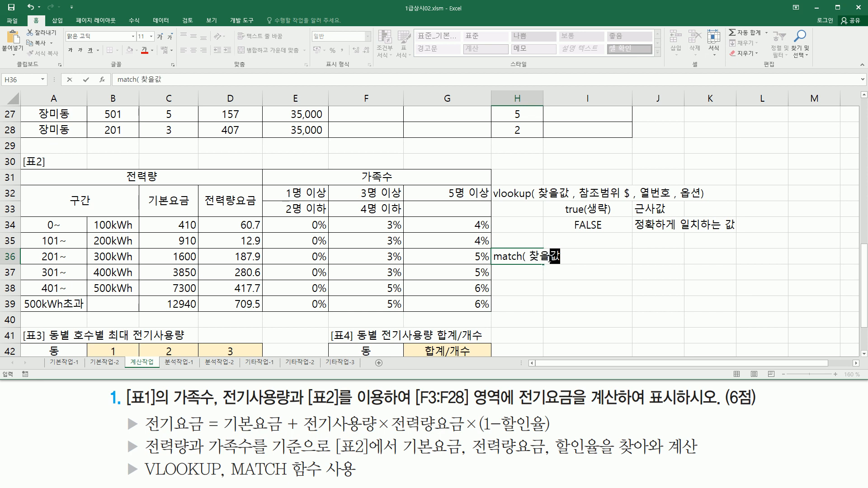
text(, 범위 )
text(, 오)
text(션)
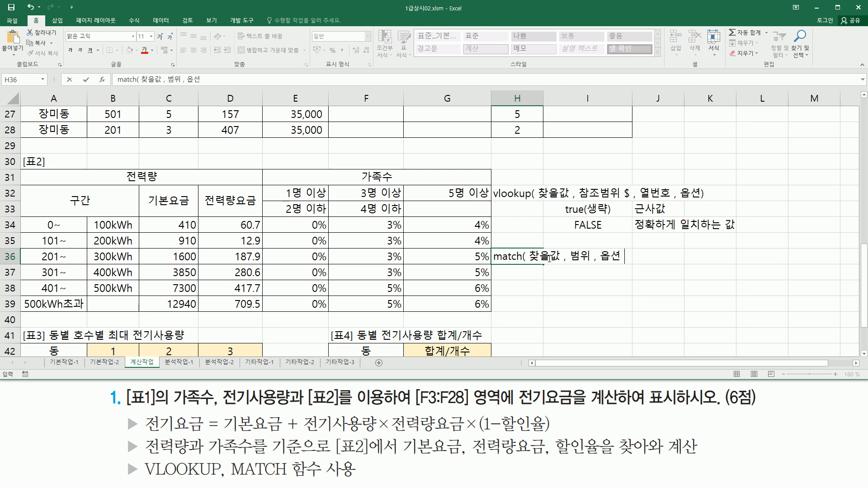
text( ))
key(Return)
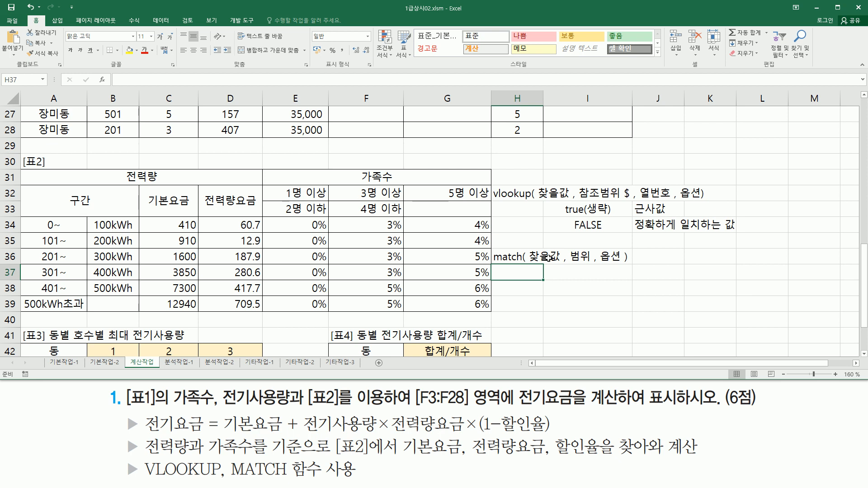
List the MATCH option values -1, 0 and 1 in H37:H39 and format them as plain numbers without percent signs
text(-1)
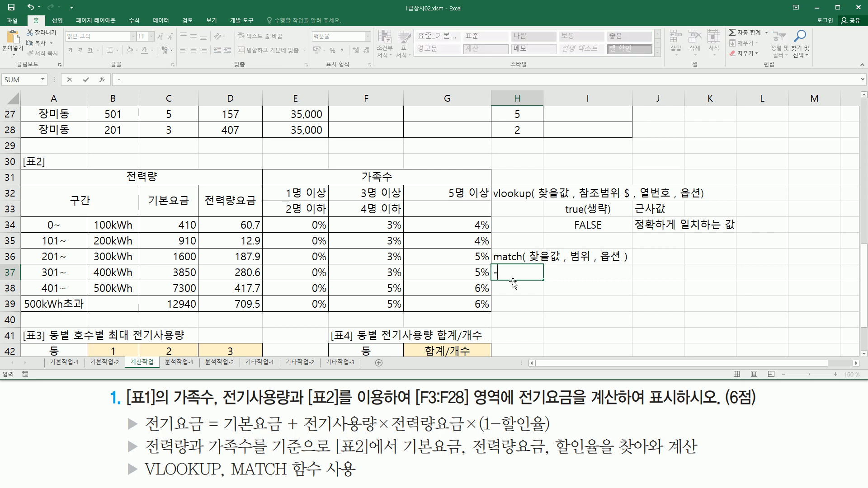
key(Return)
text(0)
key(Return)
text(1)
key(ctrl+Return)
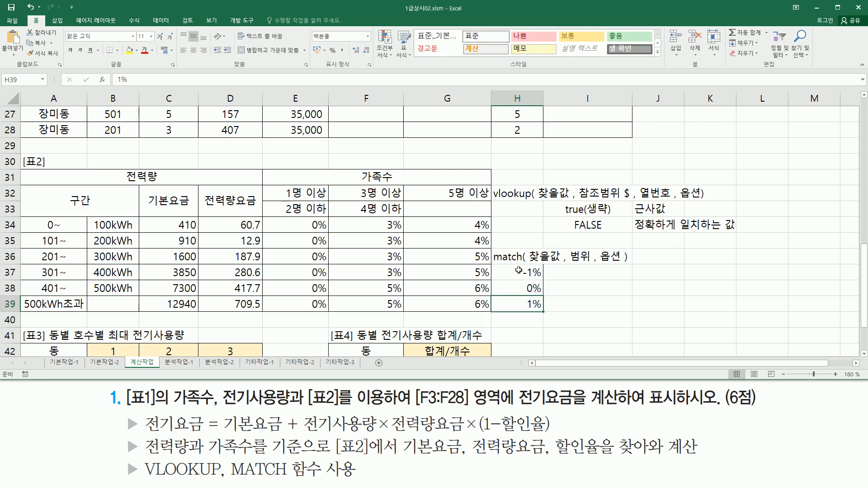
drag(518, 271, 520, 303)
key(ctrl+1)
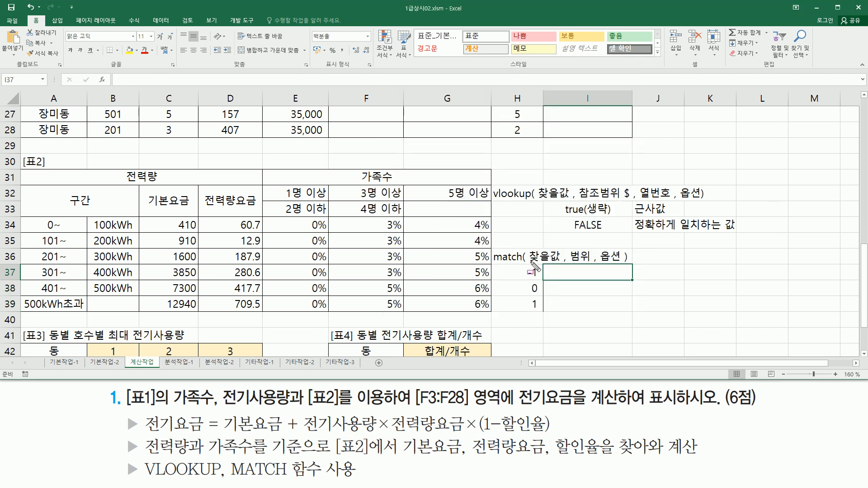
drag(530, 261, 592, 263)
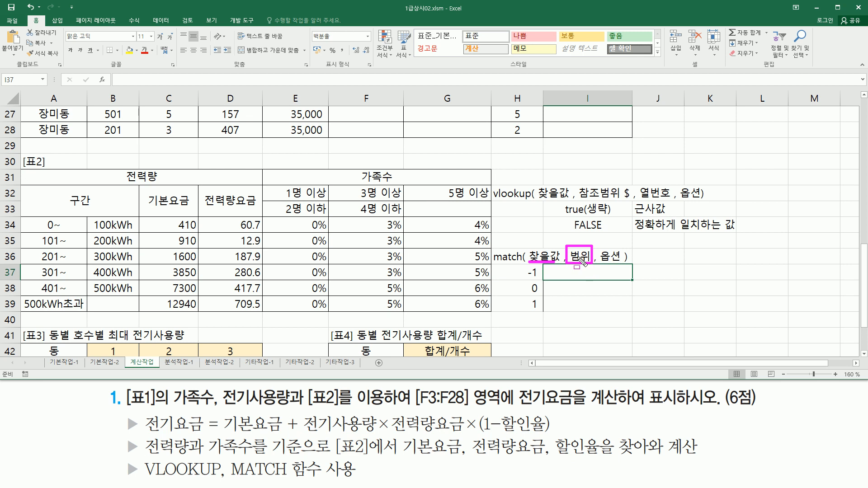
key(Escape)
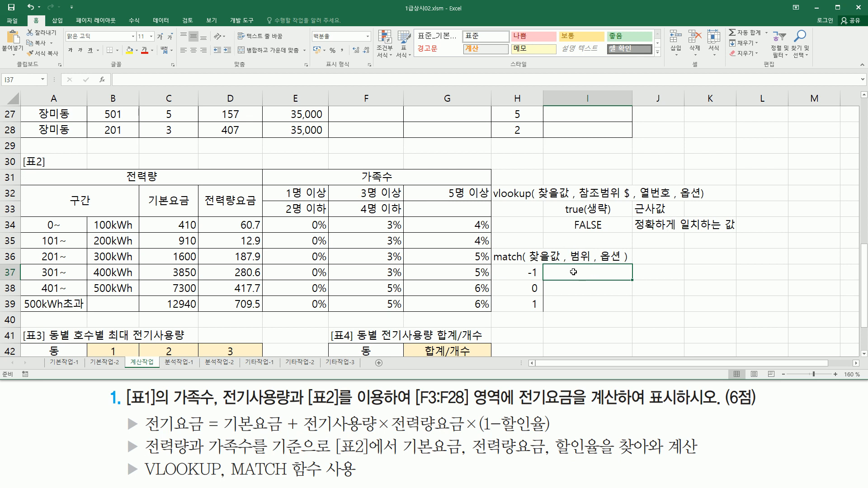
Note the sort orders of the MATCH options: "내림차순" in I37 for -1 and "오름차순" in I39 for 1
text(내리차수)
key(Return)
key(Return)
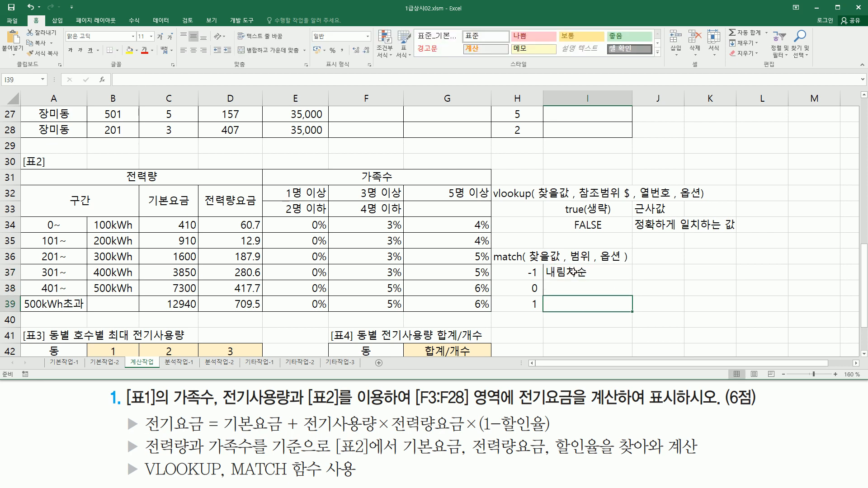
text(오르)
text(차순)
key(Up)
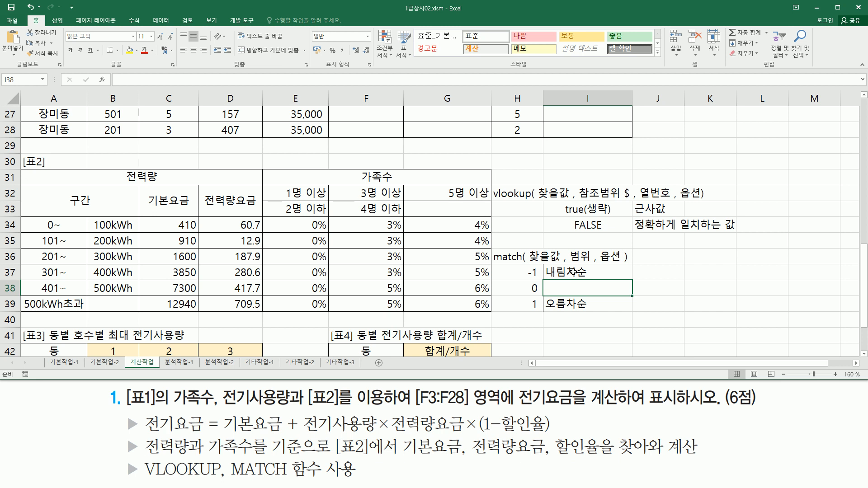
Describe MATCH option 0 in I38 as "첫번째로 정확하게 일치하는 값"
text(첫번째로)
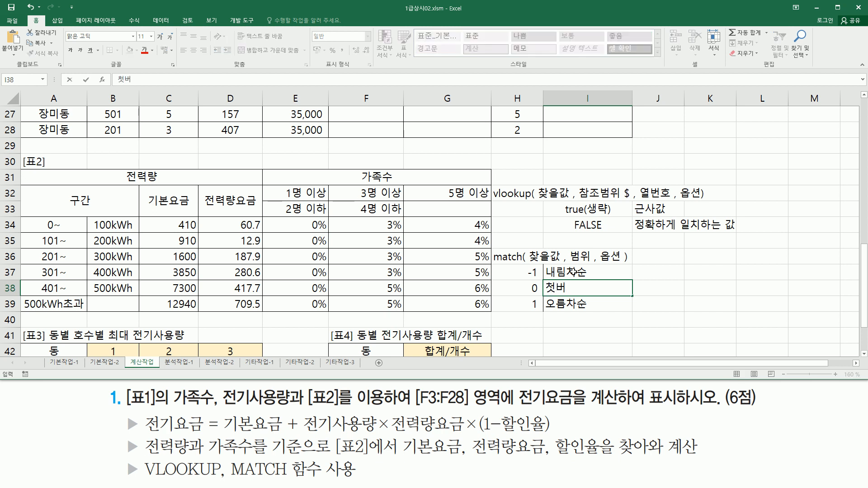
text( 정화갛게 ㅇ)
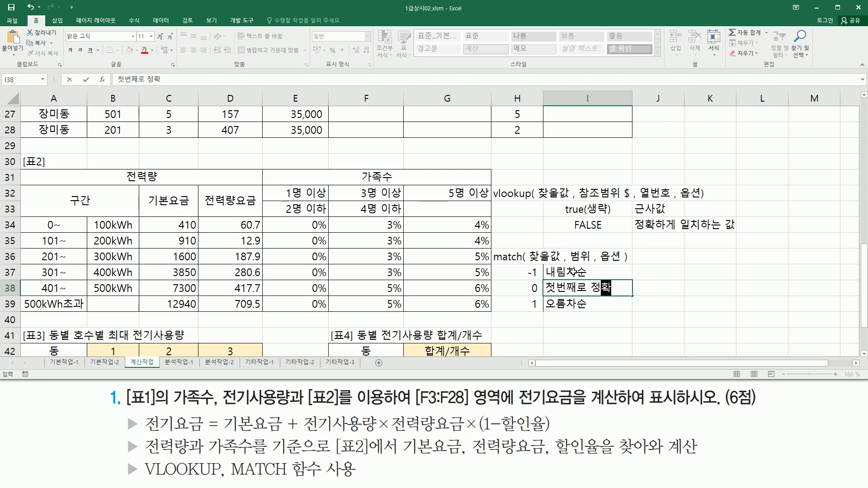
key(BackSpace)
key(BackSpace)
key(BackSpace)
key(BackSpace)
key(BackSpace)
text(확하게)
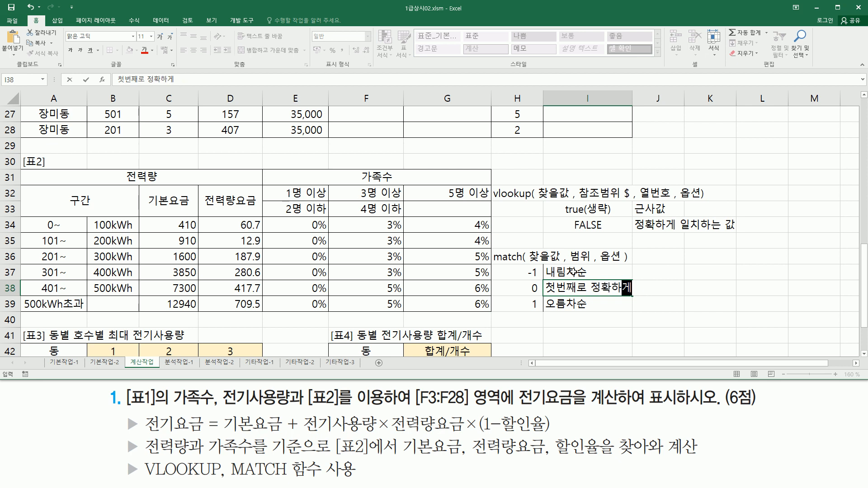
text( 일치한는 )
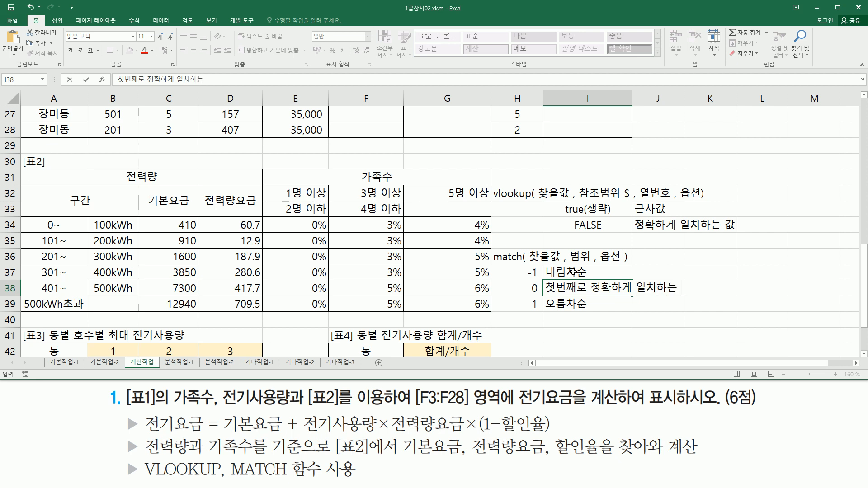
text(값)
key(Return)
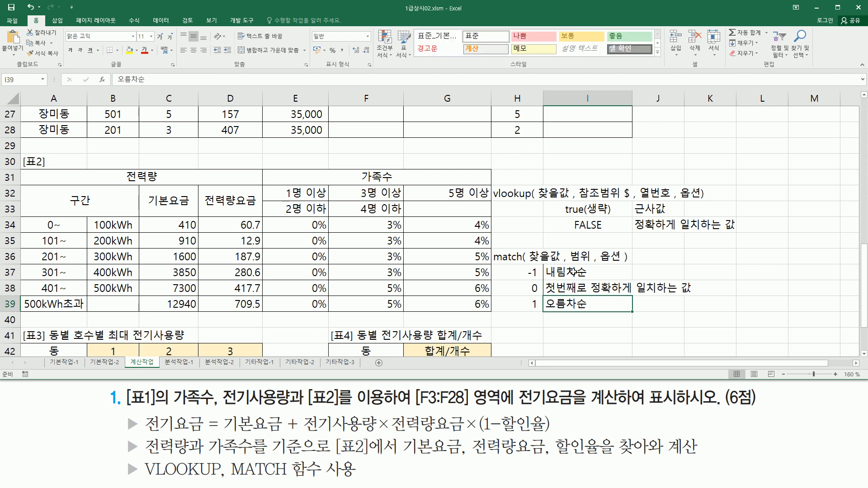
drag(569, 246, 591, 260)
mouse_move(514, 264)
mouse_down()
mouse_move(659, 316)
mouse_move(708, 317)
mouse_up()
key(Escape)
Enter the explanation "크거나 같은값 중 가장 작은값" in J37 for MATCH option -1
click(644, 271)
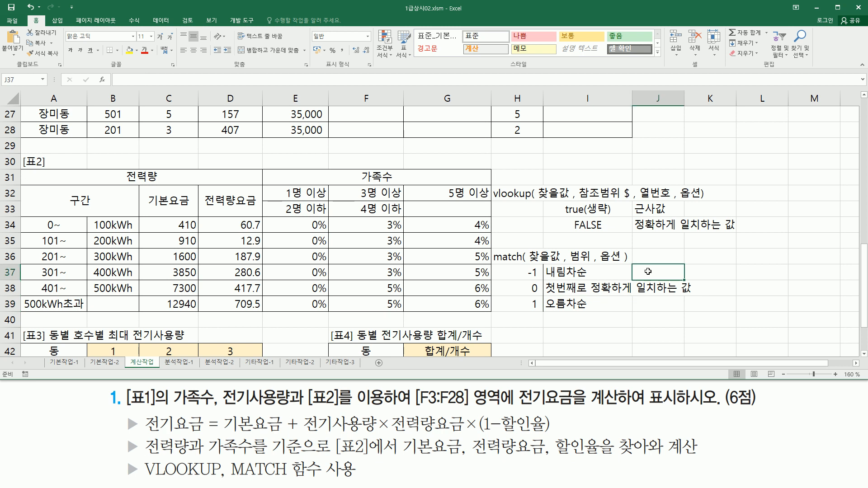
text(크)
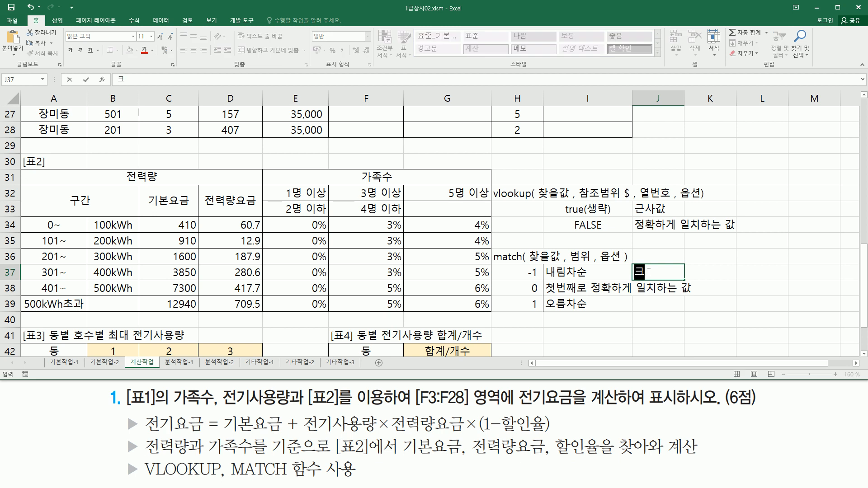
text(거나 같ㅇㅡㄴ가)
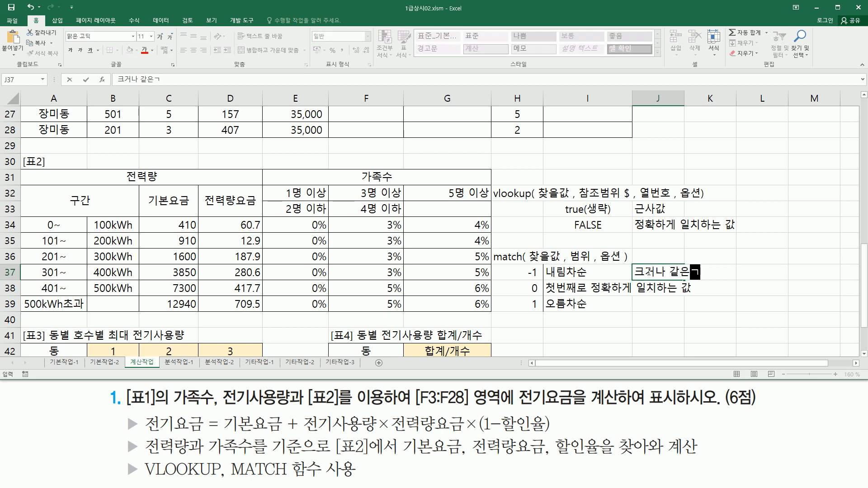
text(ㅂㅅ 중 가장 ㅈㅏㄱㅇㅡㄴㄱㅏㅂ)
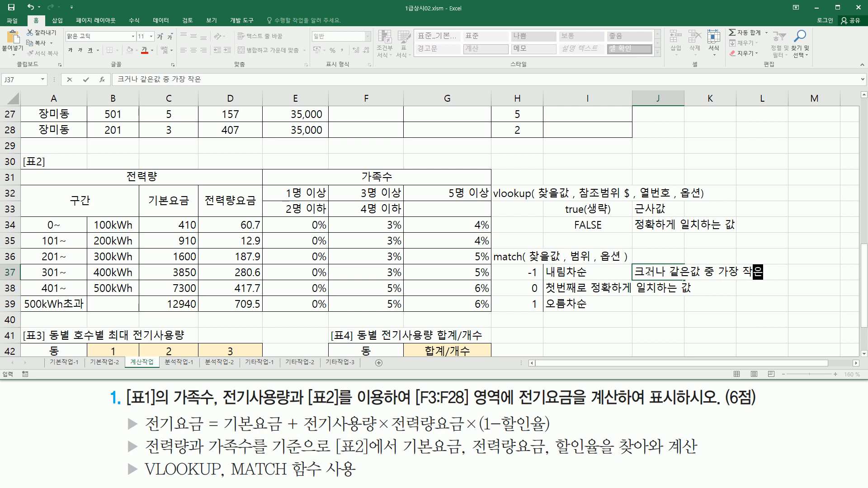
text(ㅅ)
key(Return)
key(Return)
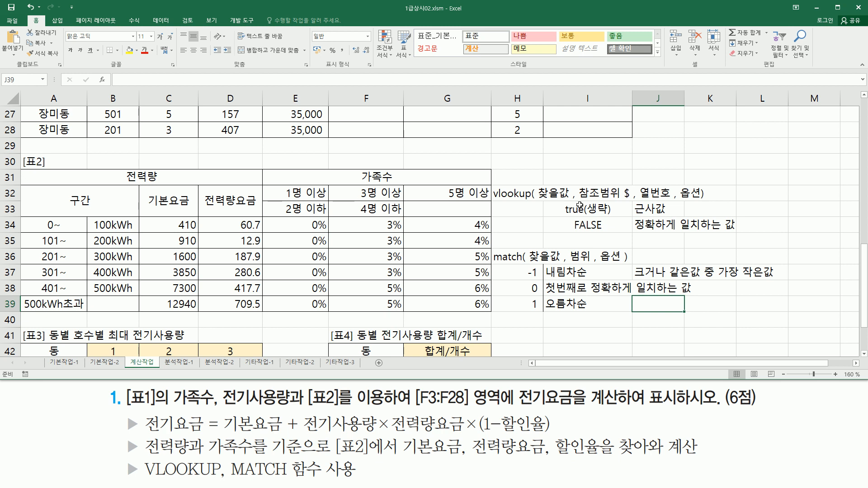
Enter the explanation "작거나 같은값 중 가장 큰값" in J39 for MATCH option 1
text(ㅈㅏㄱㄱㅓㄴㅏ ㄱㅏㅌㅇ)
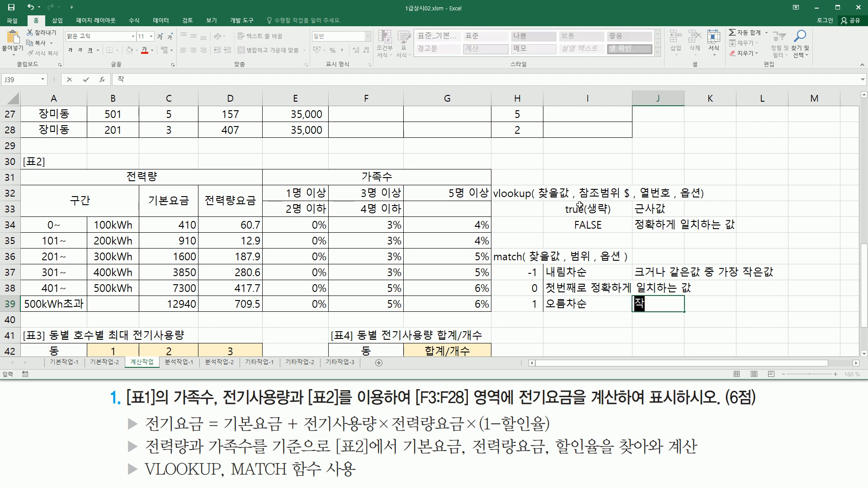
text(ㅡㄴㄱ)
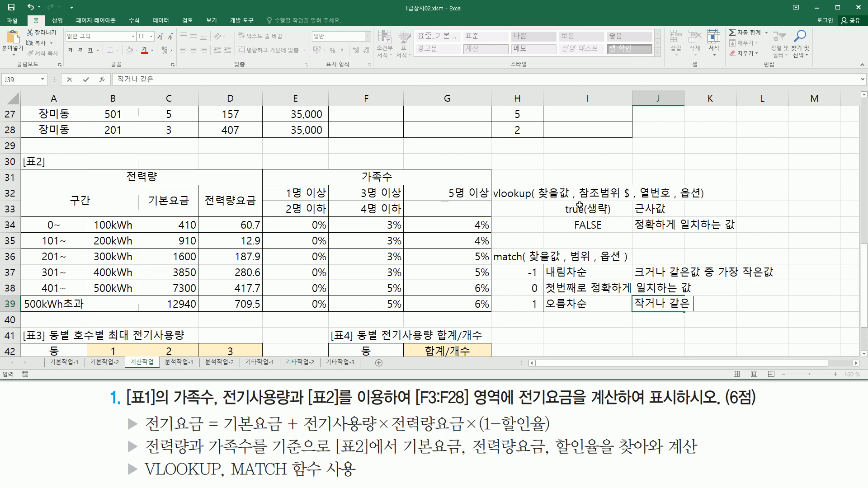
text(ㅏㅂㅅ ㅈㅜㅇ ㄱㅏㅈㅏㅇ ㅋㅡㄴㄱ)
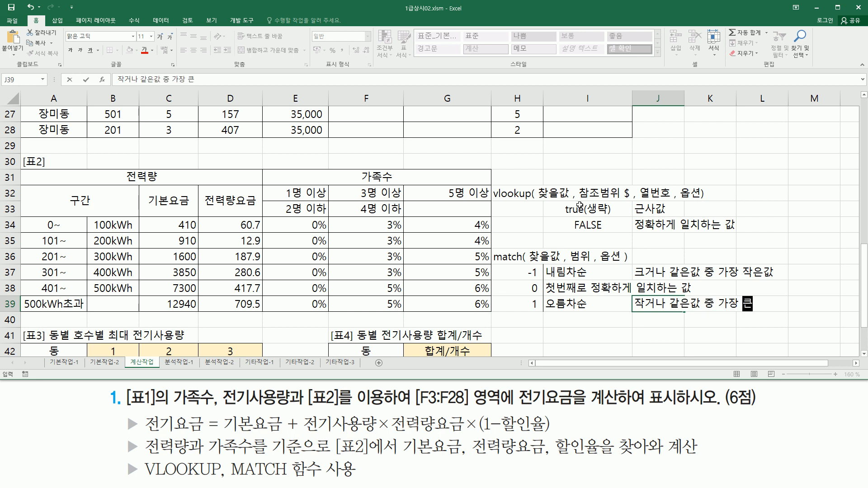
key(Return)
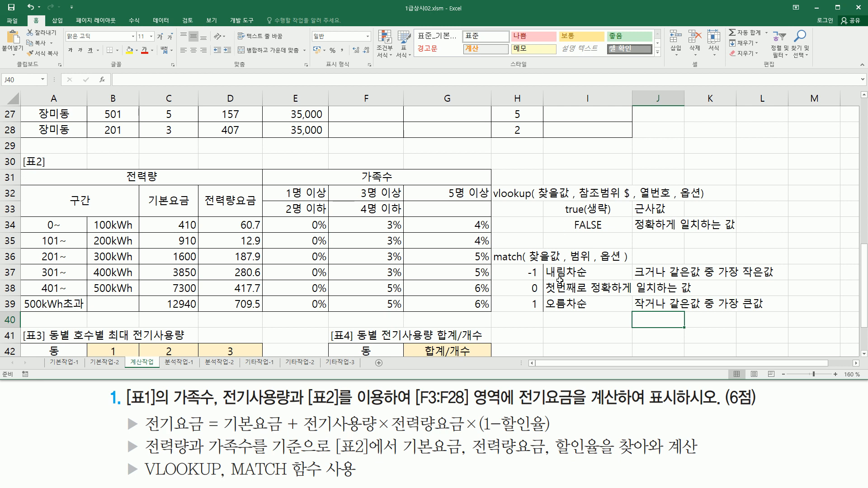
mouse_move(490, 182)
mouse_down()
mouse_move(497, 203)
mouse_move(725, 202)
mouse_up()
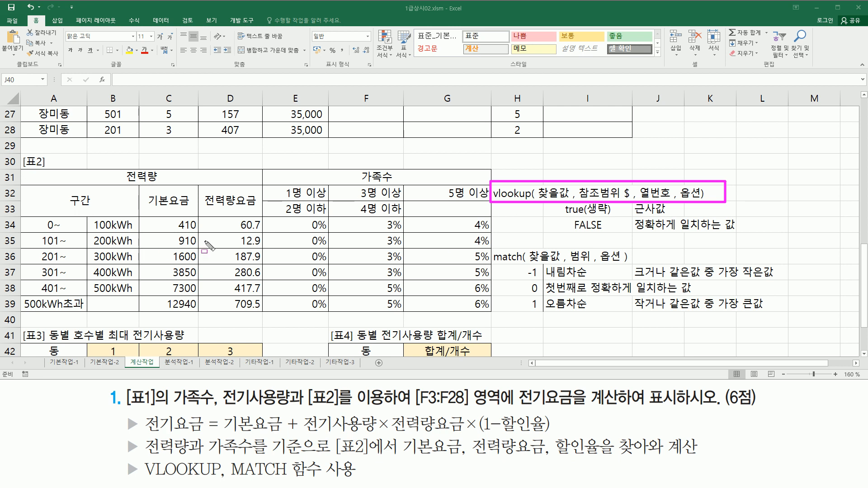
mouse_move(149, 194)
mouse_down()
mouse_move(189, 207)
mouse_move(255, 208)
mouse_up()
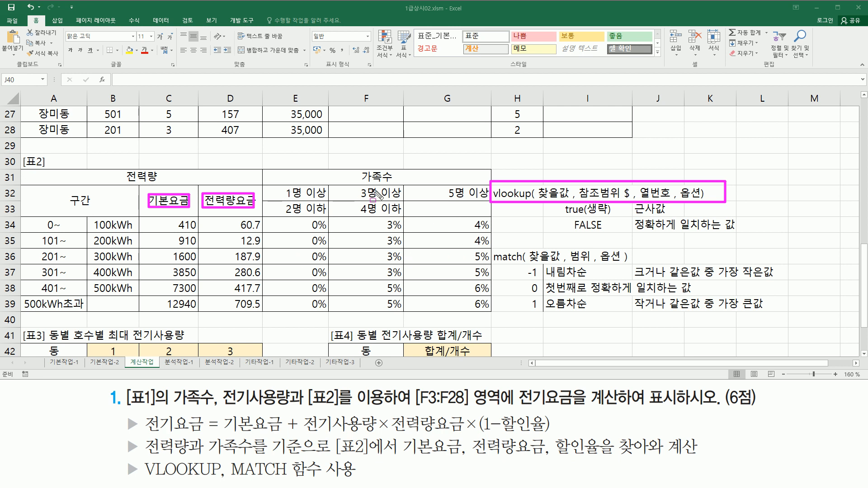
Examine the lookup range A34:G39 in [표2] and the column positions of 기본요금, 전력량요금 and the 가족수 discount rates
drag(285, 188, 485, 218)
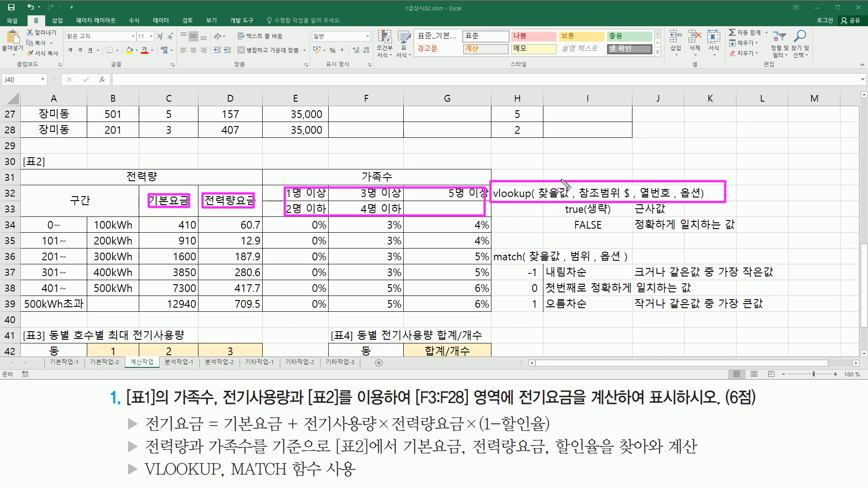
mouse_move(145, 449)
mouse_down()
mouse_move(185, 455)
mouse_move(190, 438)
mouse_up()
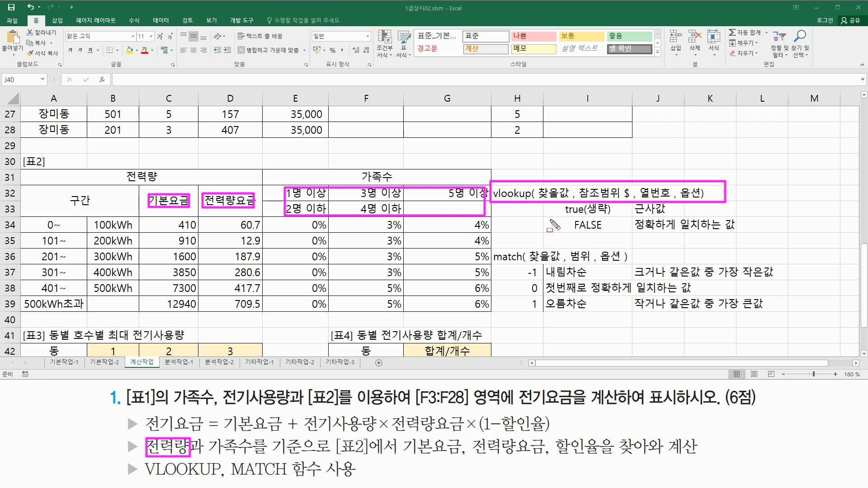
mouse_move(28, 216)
mouse_down()
mouse_move(45, 279)
mouse_move(495, 315)
mouse_up()
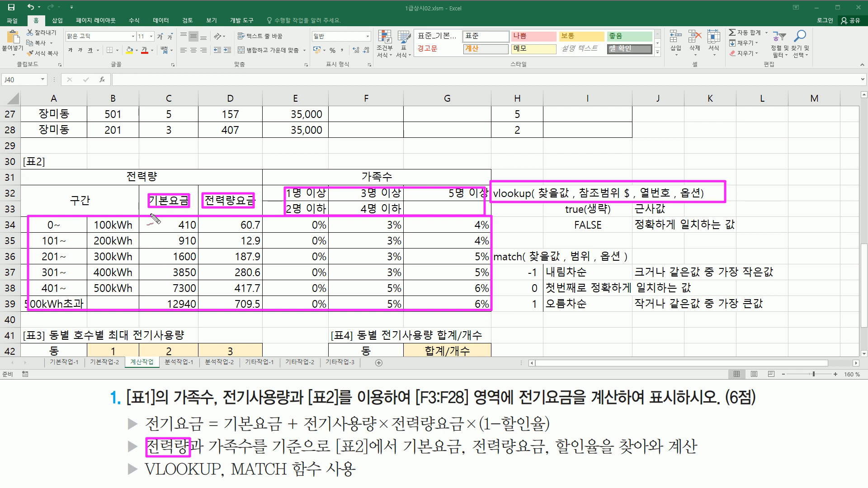
drag(156, 180, 162, 180)
drag(55, 196, 52, 213)
mouse_move(103, 197)
mouse_down()
mouse_move(113, 202)
mouse_move(106, 213)
mouse_move(128, 216)
mouse_up()
drag(170, 172, 178, 196)
drag(223, 171, 228, 199)
mouse_move(294, 171)
mouse_down()
mouse_move(304, 181)
mouse_move(318, 169)
mouse_move(361, 185)
mouse_move(367, 175)
mouse_move(359, 185)
mouse_up()
mouse_move(451, 165)
mouse_down()
mouse_move(446, 180)
mouse_move(460, 169)
mouse_move(458, 185)
mouse_up()
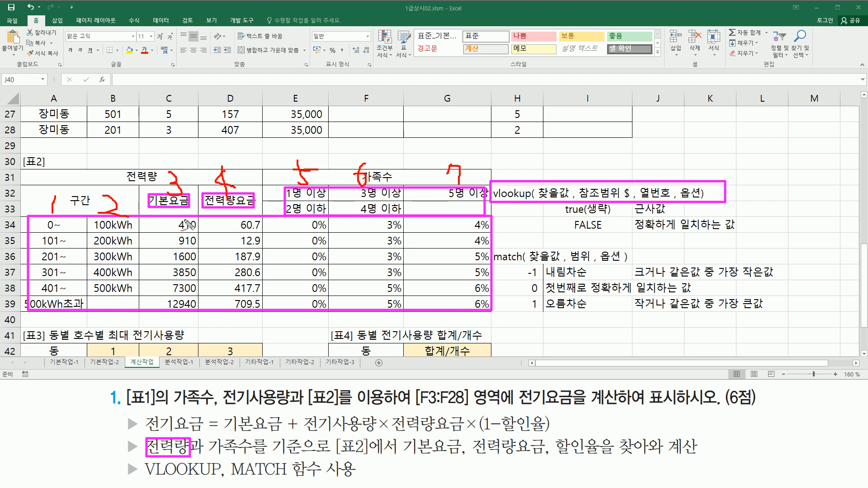
drag(232, 180, 240, 176)
mouse_move(169, 159)
mouse_down()
mouse_move(195, 146)
mouse_move(223, 158)
mouse_move(244, 141)
mouse_up()
drag(238, 149, 244, 148)
mouse_move(284, 184)
mouse_down()
mouse_move(276, 216)
mouse_move(322, 221)
mouse_move(325, 189)
mouse_move(361, 219)
mouse_move(401, 187)
mouse_move(486, 217)
mouse_up()
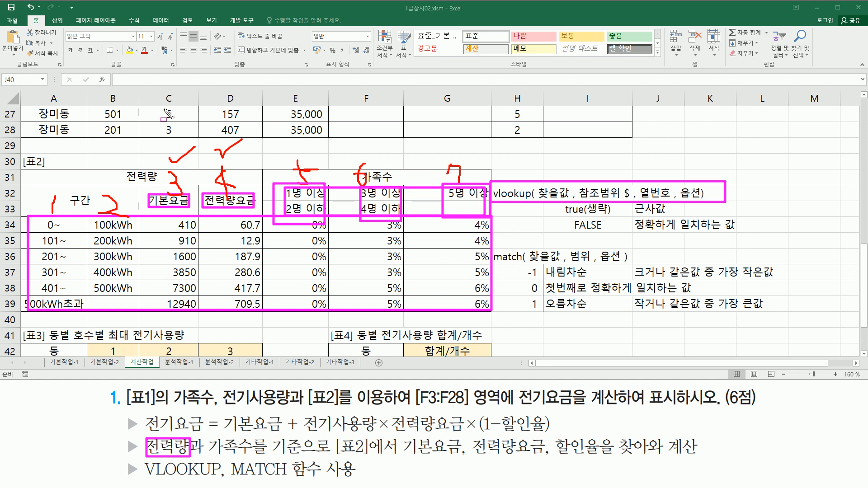
Examine how the 가족수 values in [표1] correspond to the headings in E32:G32 through MATCH positions
drag(165, 125, 181, 137)
drag(165, 108, 175, 121)
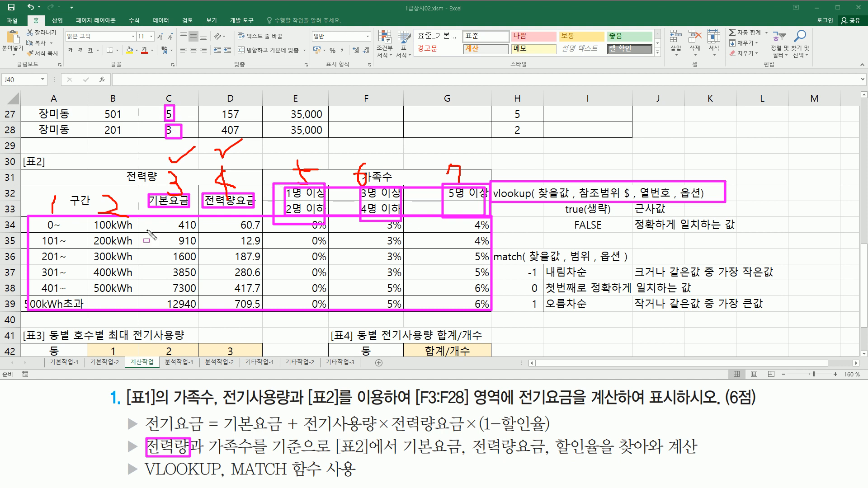
mouse_move(276, 185)
mouse_down()
mouse_move(427, 213)
mouse_move(488, 208)
mouse_up()
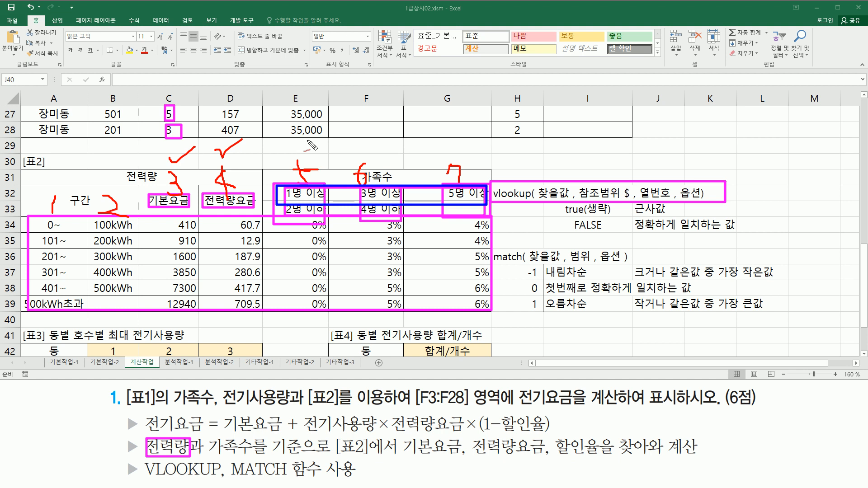
drag(307, 138, 308, 151)
mouse_move(357, 139)
mouse_down()
mouse_move(359, 157)
mouse_move(375, 150)
mouse_up()
drag(432, 140, 441, 154)
drag(493, 263, 626, 263)
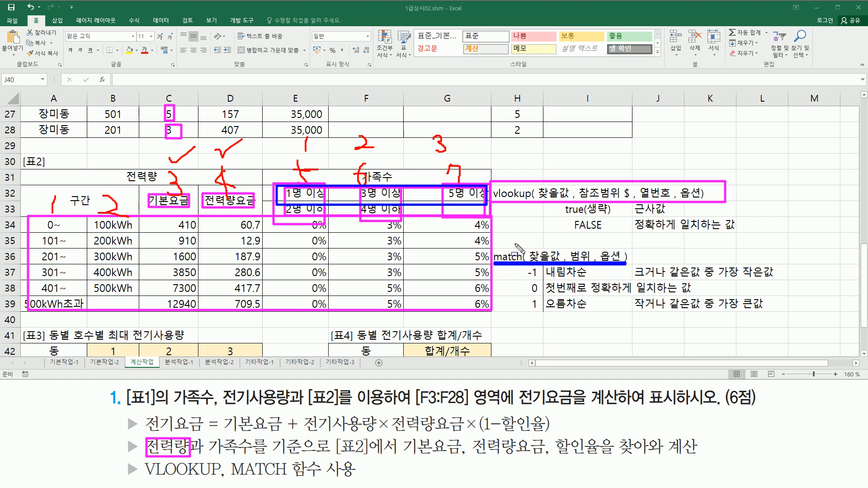
mouse_move(160, 122)
mouse_down()
mouse_move(181, 138)
mouse_move(161, 123)
mouse_move(183, 113)
mouse_move(158, 104)
mouse_up()
mouse_move(282, 190)
mouse_down()
mouse_move(461, 190)
mouse_move(482, 195)
mouse_move(485, 205)
mouse_up()
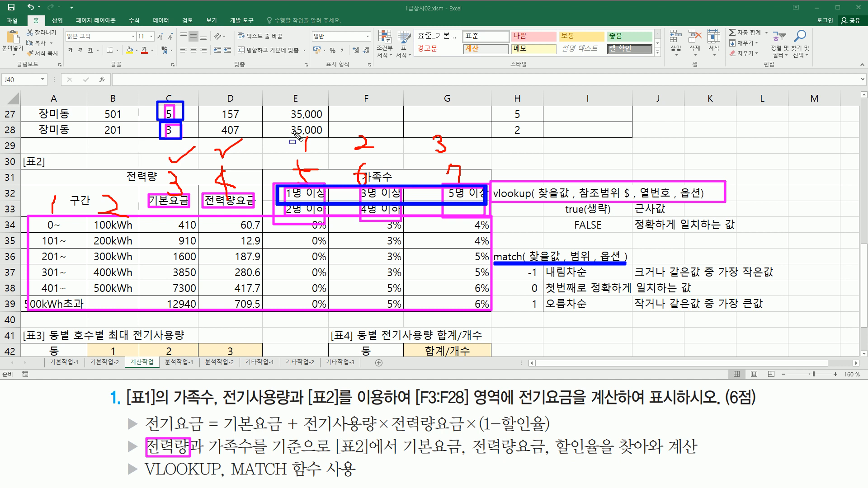
mouse_move(293, 132)
mouse_down()
mouse_move(293, 158)
mouse_move(429, 159)
mouse_move(466, 136)
mouse_up()
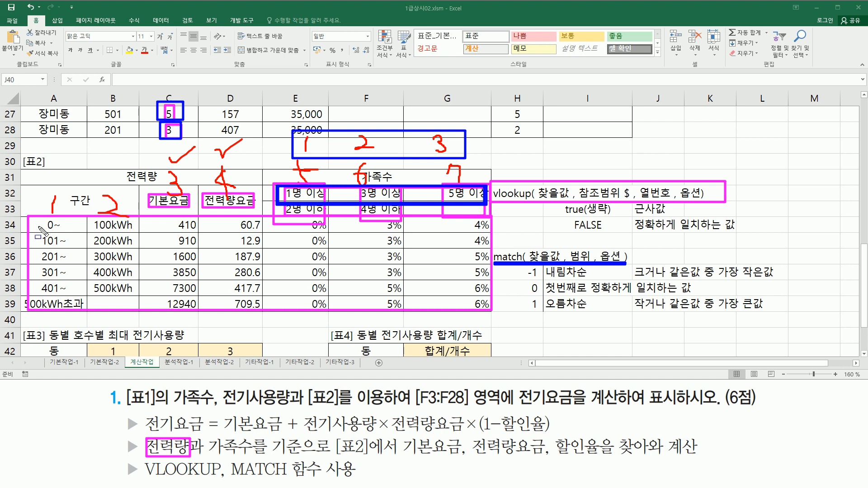
mouse_move(33, 220)
mouse_down()
mouse_move(37, 236)
mouse_move(209, 294)
mouse_move(487, 307)
mouse_up()
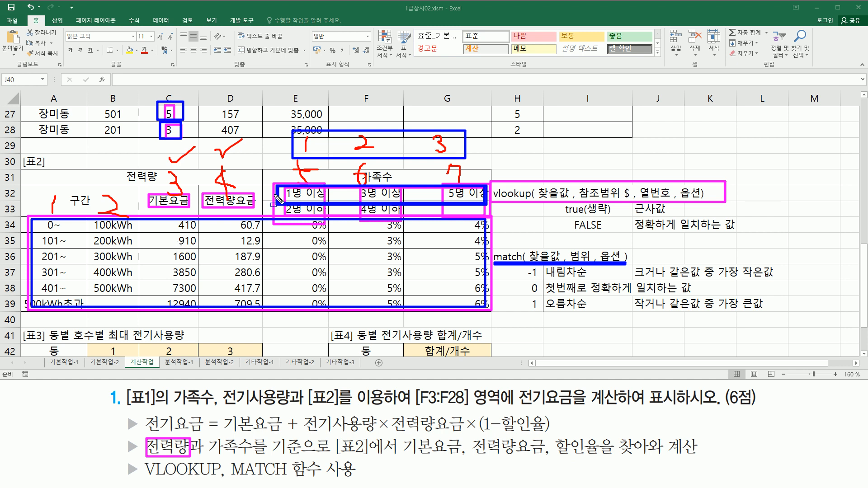
mouse_move(43, 164)
mouse_down()
mouse_move(178, 211)
mouse_move(249, 213)
mouse_up()
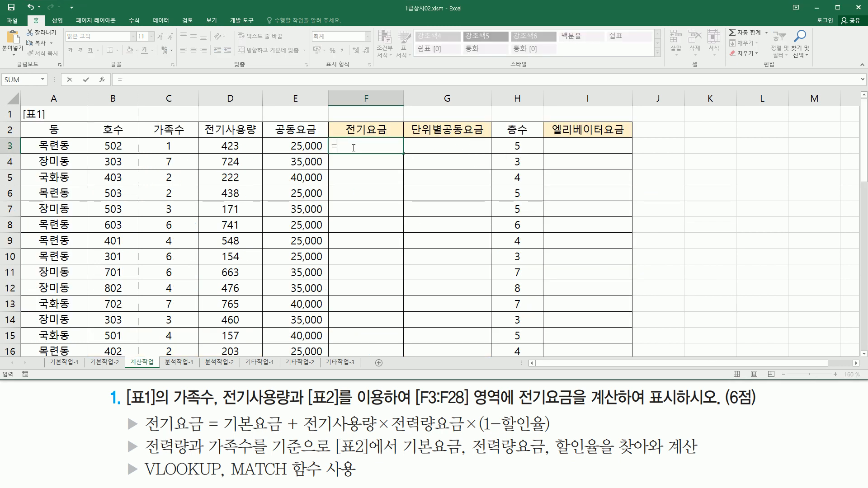
Begin a MATCH function in F3 with the 가족수 cell C3 as the lookup value
text(mat)
key(Tab)
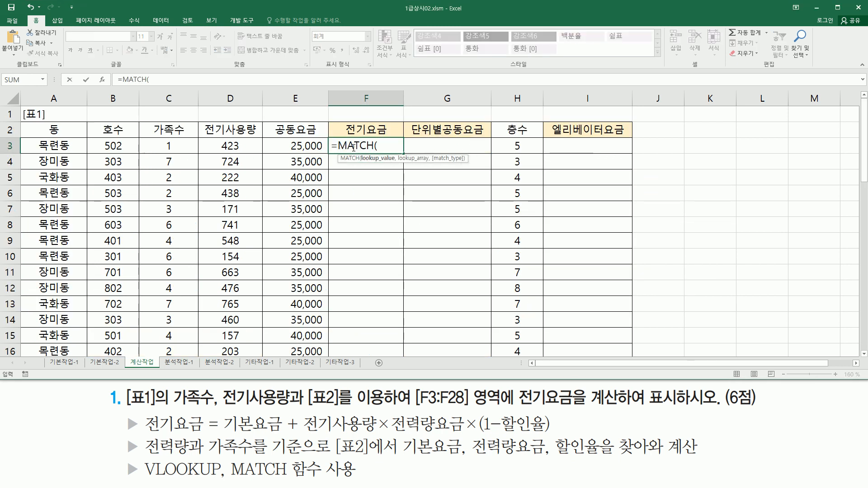
key(Left)
key(Left)
key(Left)
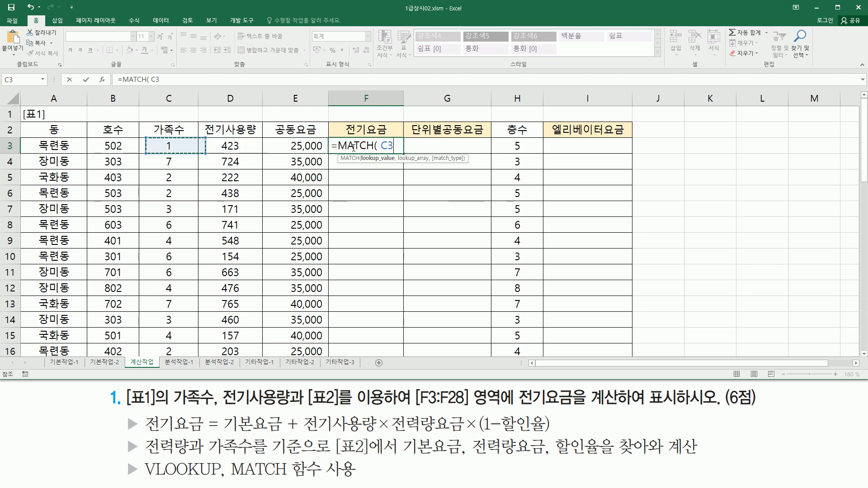
text(,)
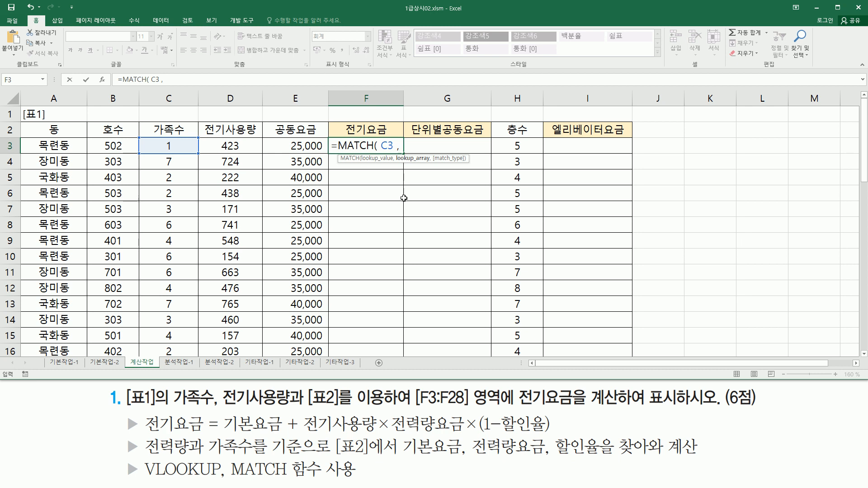
Add the 가족수 headings of [표2] as the MATCH lookup array with the absolute reference $E$32:$G$32
scroll(401, 204, down, 10)
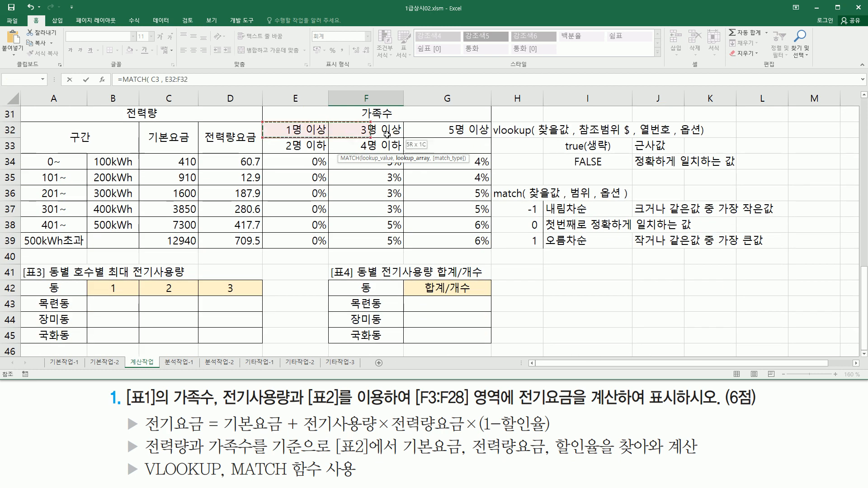
click(431, 141)
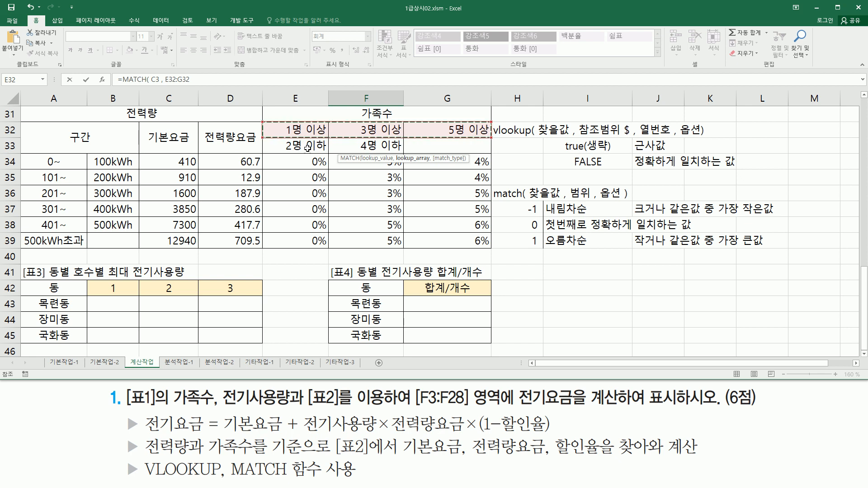
scroll(307, 140, up, 10)
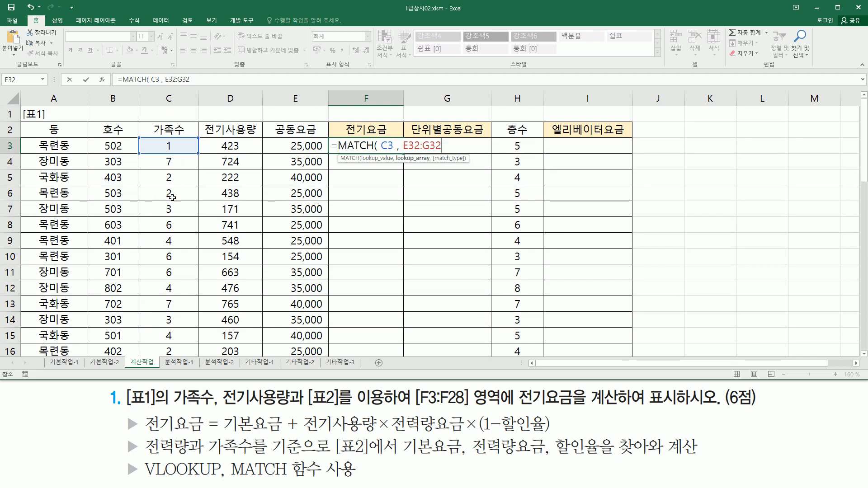
scroll(168, 234, down, 10)
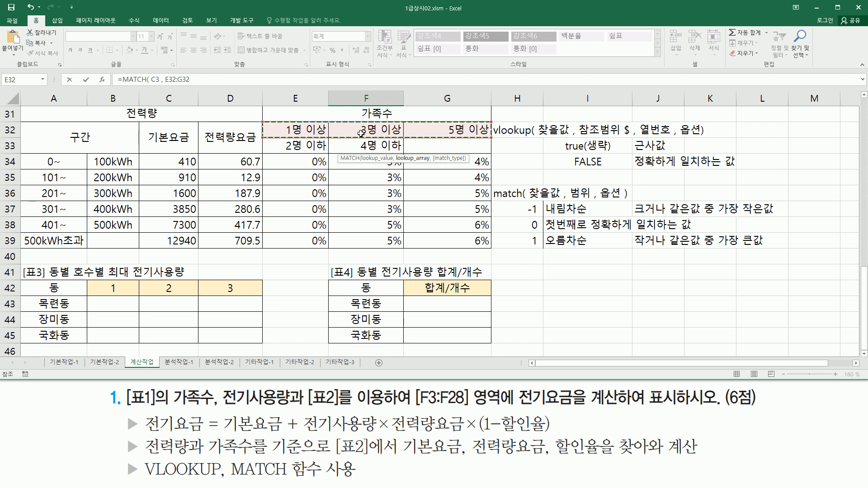
key(F4)
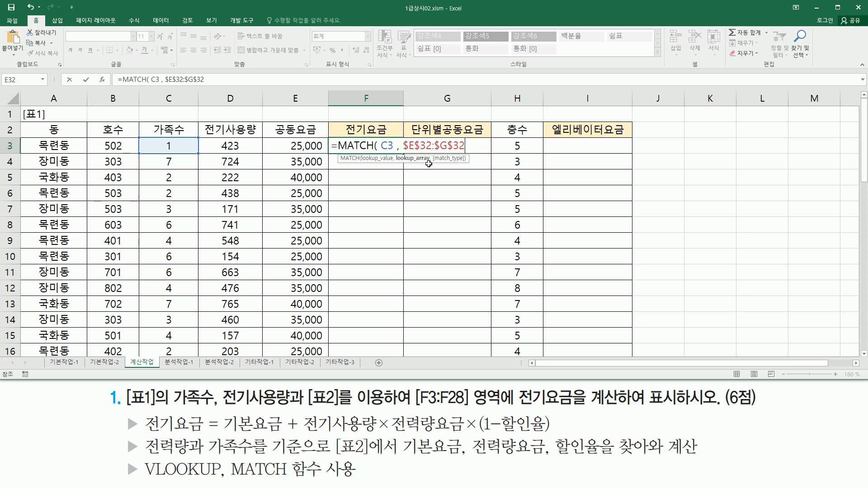
text(,)
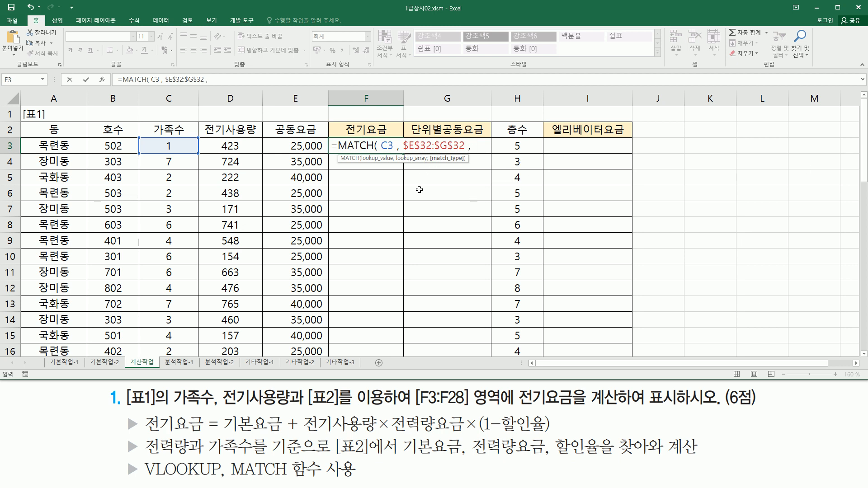
Set the match type of the MATCH function in F3 to 1, for ascending order
scroll(419, 189, down, 10)
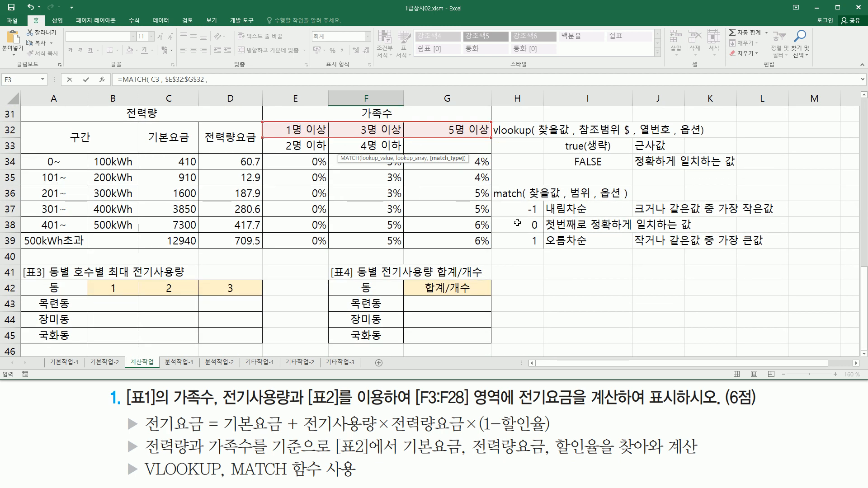
drag(510, 200, 541, 251)
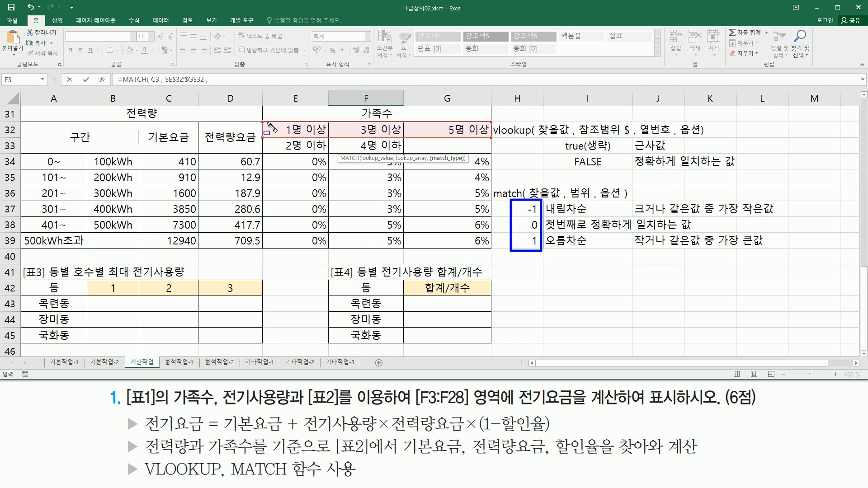
mouse_move(268, 121)
mouse_down()
mouse_move(299, 138)
mouse_move(491, 141)
mouse_up()
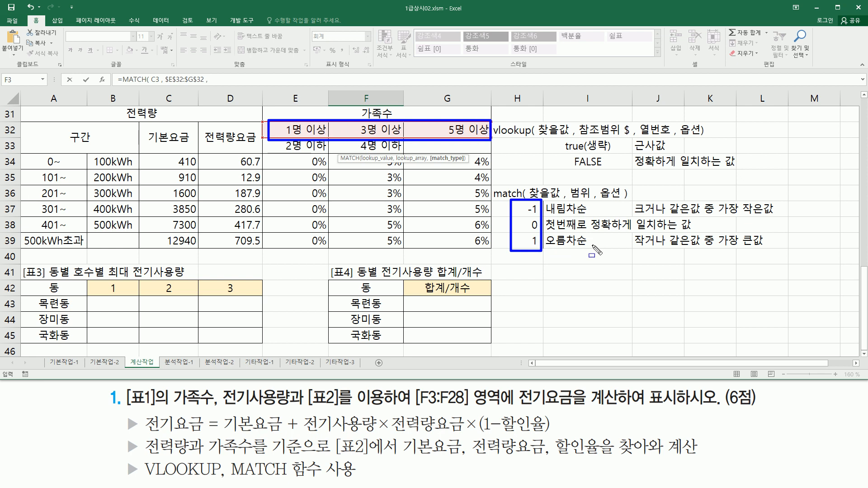
mouse_move(540, 250)
mouse_down()
mouse_move(528, 249)
mouse_move(528, 233)
mouse_move(540, 234)
mouse_move(541, 251)
mouse_up()
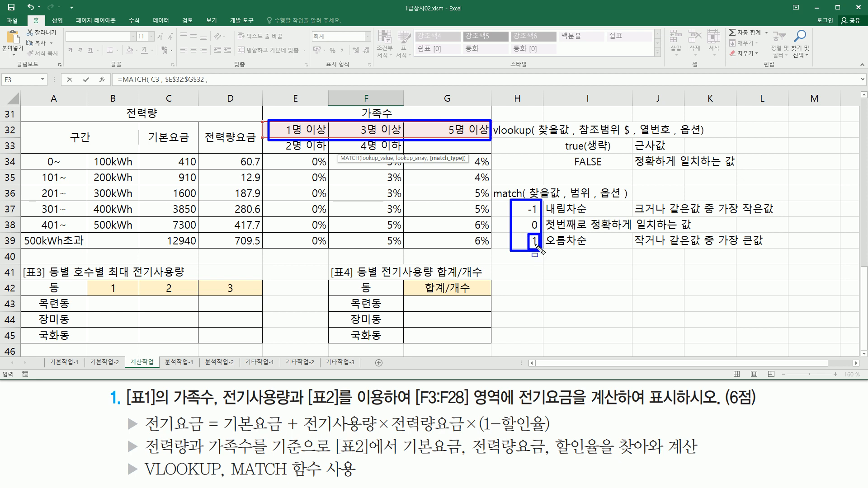
key(Escape)
click(400, 145)
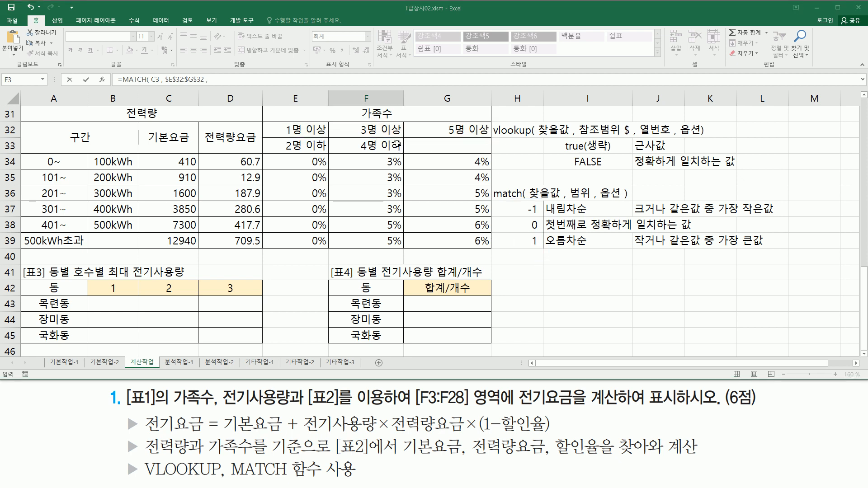
click(283, 83)
text(1)
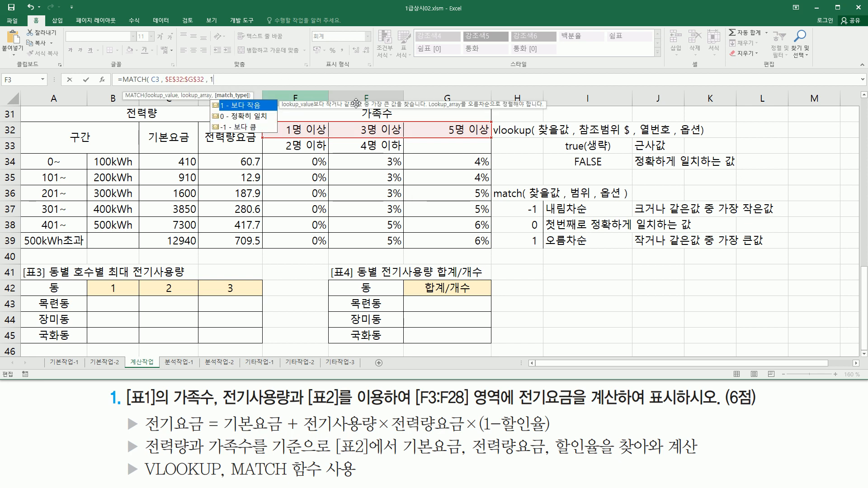
Compare the 가족수 values in column C with the headings in E32:G32 and the noted MATCH options 0 and 1
scroll(314, 224, up, 5)
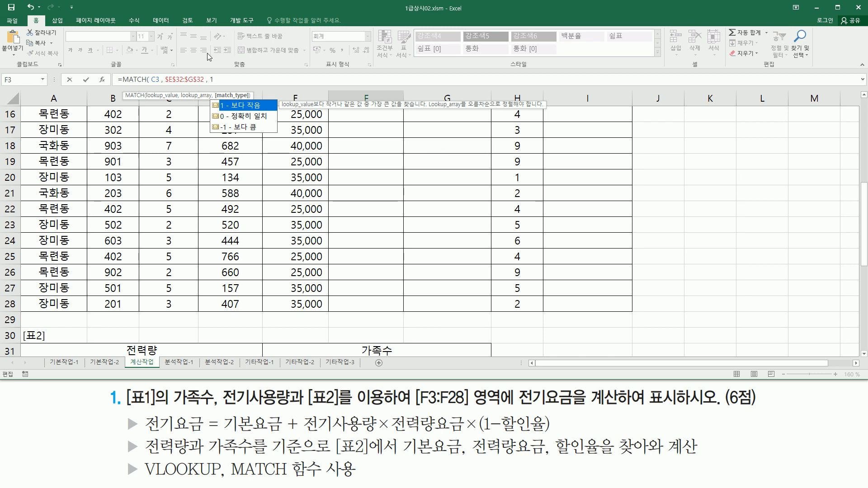
click(238, 82)
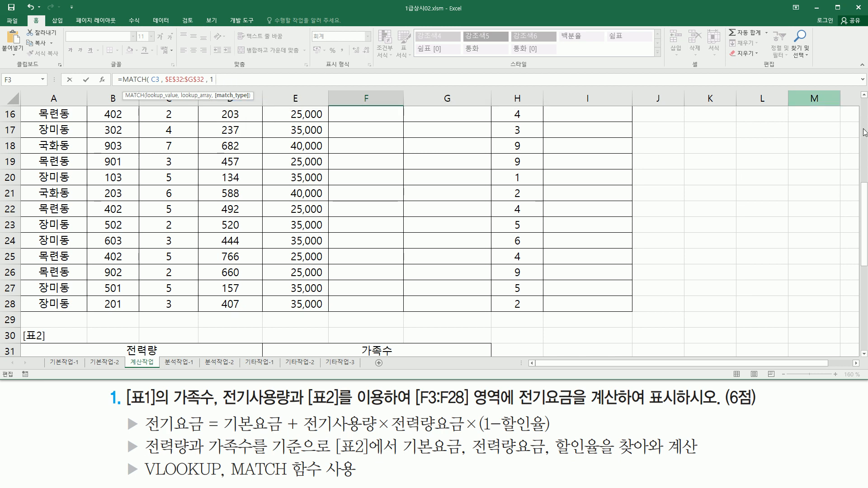
scroll(280, 179, up, 5)
mouse_move(161, 140)
mouse_down()
mouse_move(184, 170)
mouse_move(174, 237)
mouse_up()
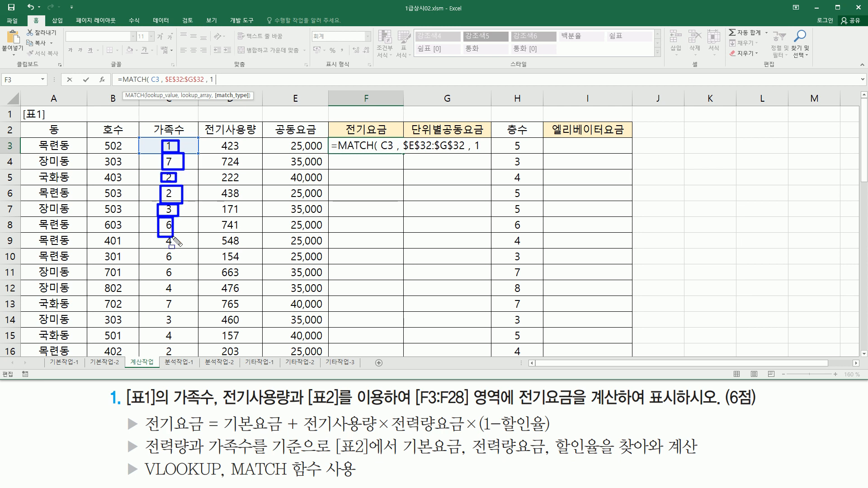
key(Escape)
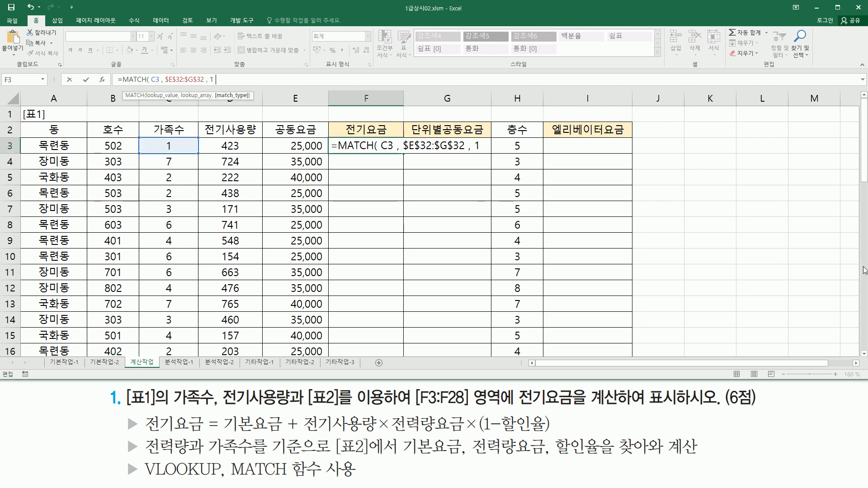
click(863, 271)
scroll(323, 141, down, 5)
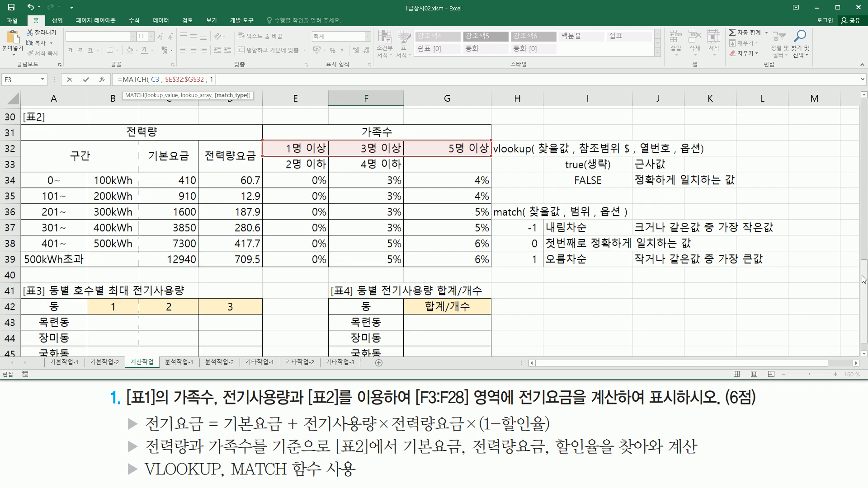
mouse_move(274, 120)
mouse_down()
mouse_move(285, 138)
mouse_move(496, 138)
mouse_up()
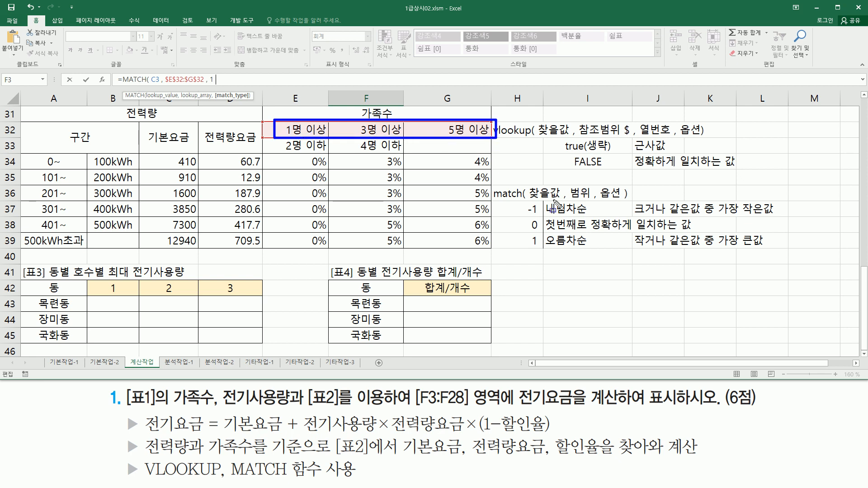
drag(583, 229, 690, 229)
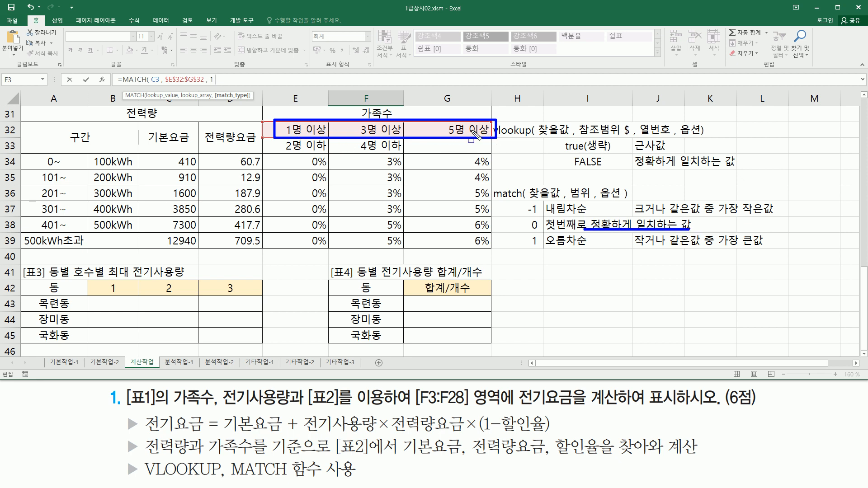
drag(525, 224, 547, 223)
drag(545, 247, 586, 247)
mouse_move(537, 231)
mouse_down()
mouse_move(526, 247)
mouse_move(539, 249)
mouse_up()
Close the MATCH function in F3 so the formula reads =MATCH( C3 , $E$32:$G$32 , 1 )
key(Escape)
click(865, 109)
click(865, 109)
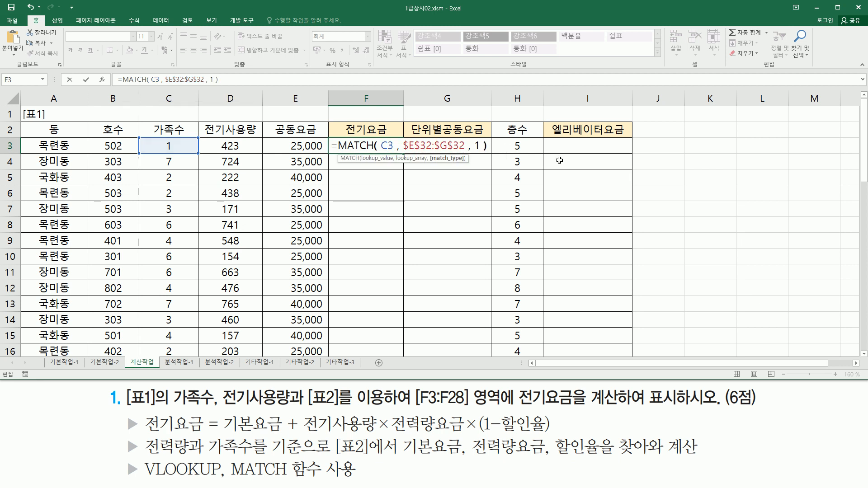
Enter the MATCH formula in F3 and fill it down the 전기요금 column through F28
key(Return)
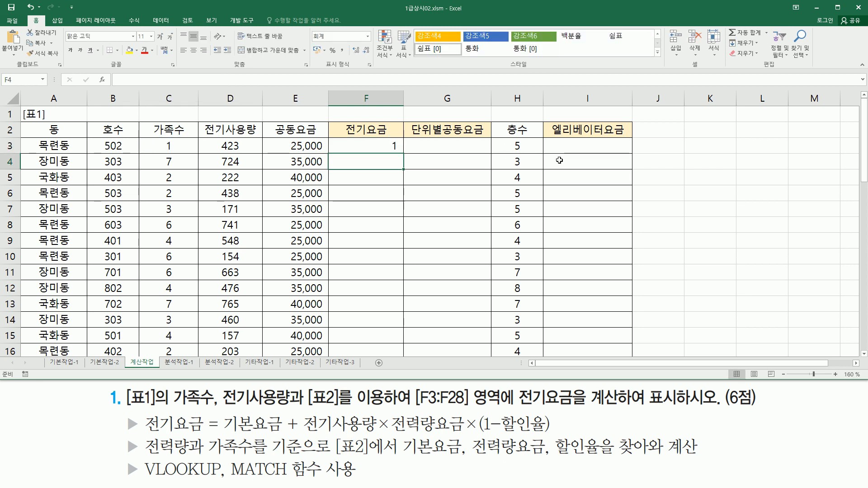
click(176, 143)
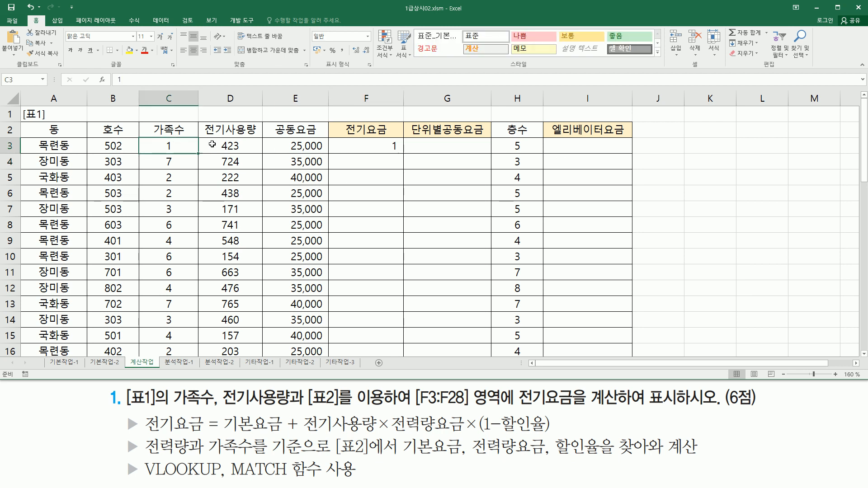
click(378, 151)
mouse_move(404, 153)
mouse_down()
mouse_move(409, 252)
mouse_move(407, 162)
mouse_up()
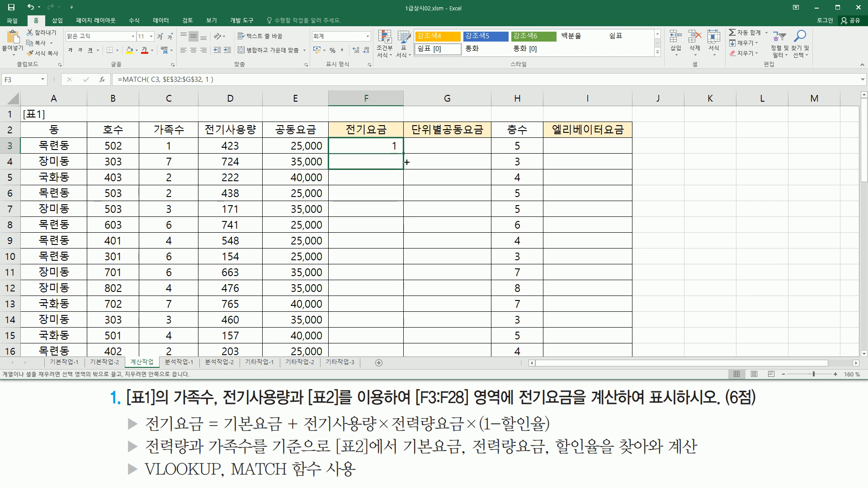
drag(407, 161, 403, 216)
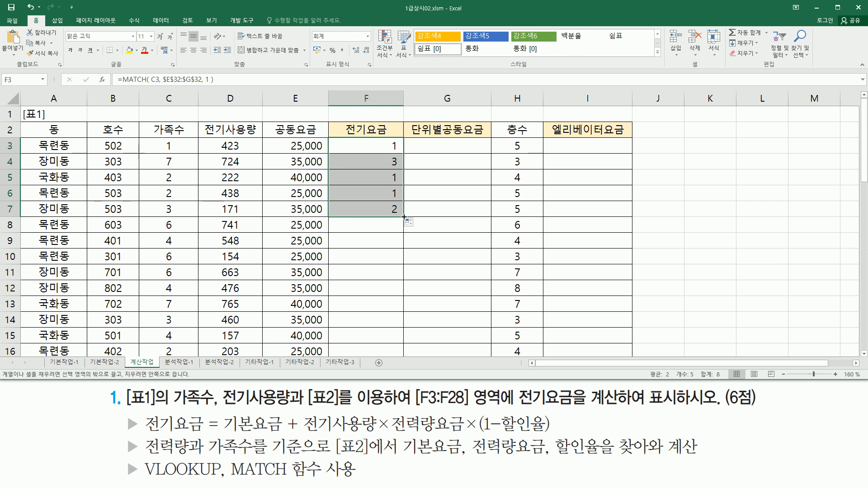
double_click(404, 217)
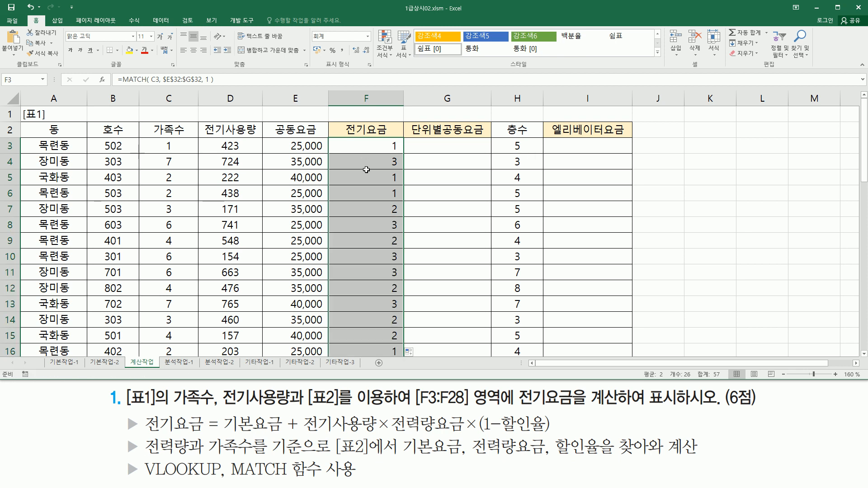
Check the MATCH results in column F against the 가족수 headings in E32:G32 of [표2]
scroll(366, 170, down, 13)
scroll(340, 168, up, 7)
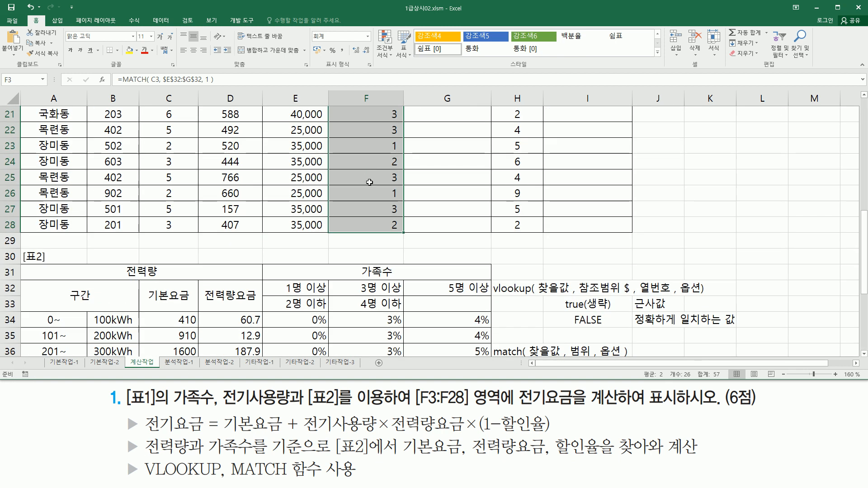
mouse_move(272, 281)
mouse_down()
mouse_move(492, 285)
mouse_move(492, 298)
mouse_up()
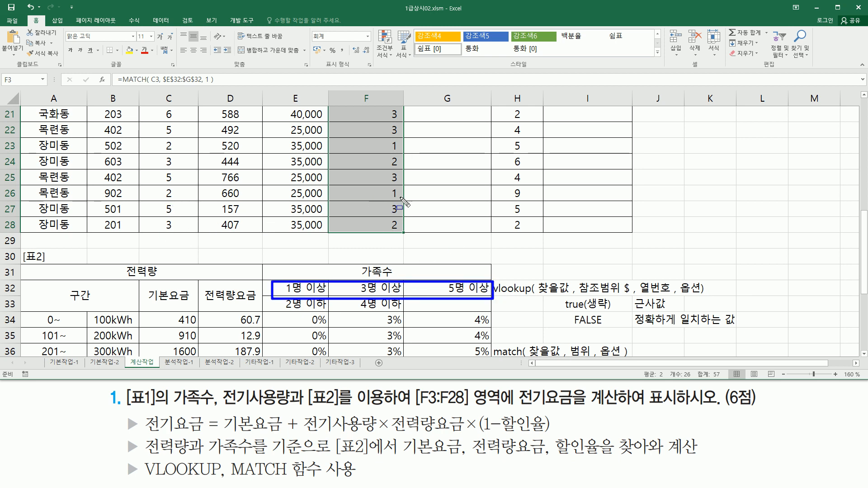
key(Escape)
click(864, 354)
click(864, 355)
click(864, 354)
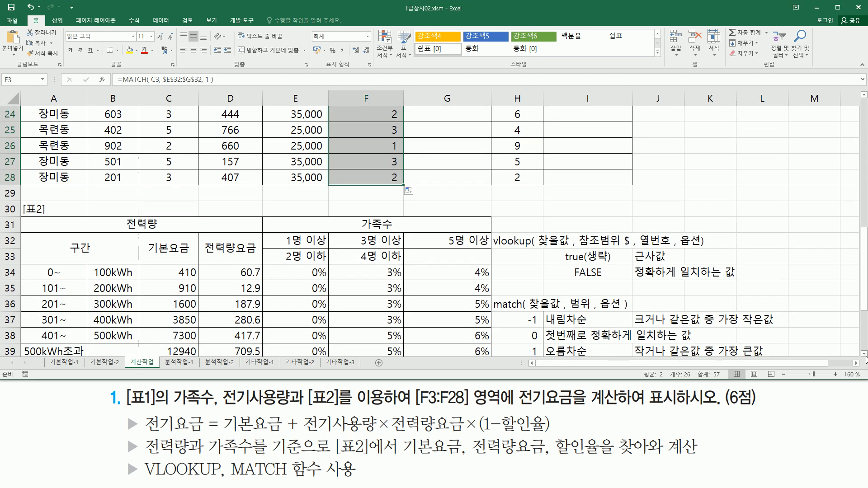
click(864, 354)
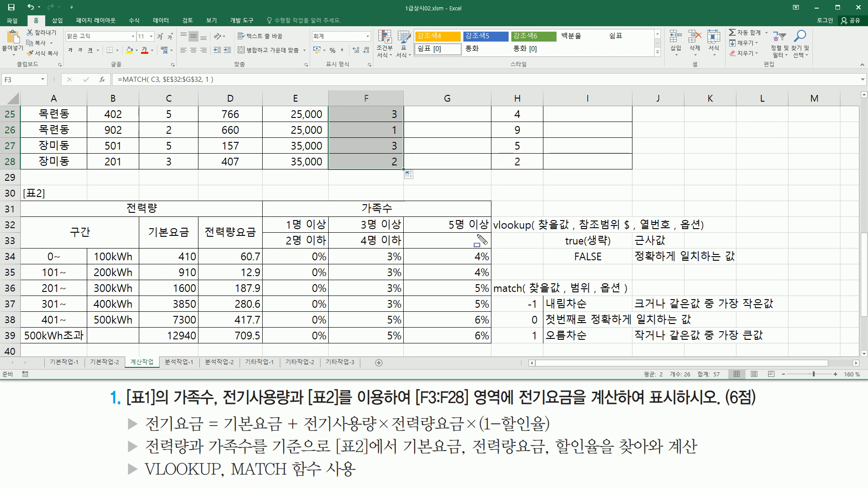
Examine the 할인율 values in E34:G39 and the full range A34:G39 of [표2] with the noted VLOOKUP syntax
drag(291, 247, 493, 343)
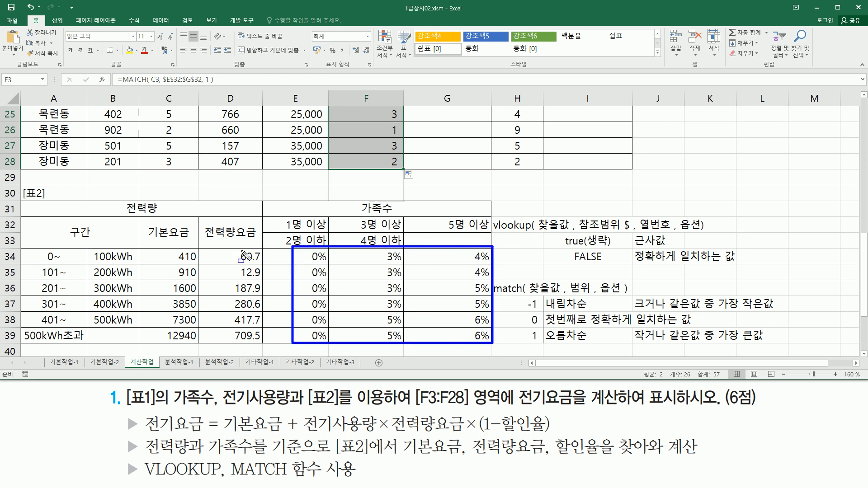
key(Escape)
key(ctrl+2)
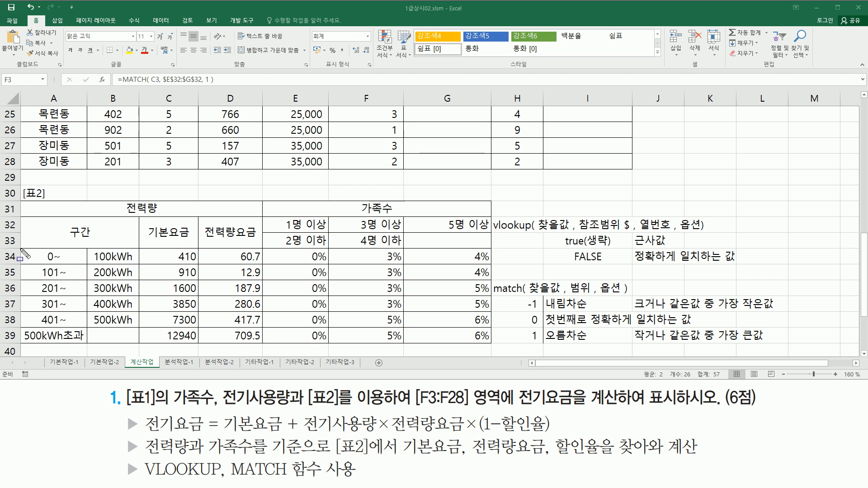
drag(494, 234, 538, 233)
mouse_move(22, 249)
mouse_down()
mouse_move(343, 326)
mouse_move(493, 346)
mouse_up()
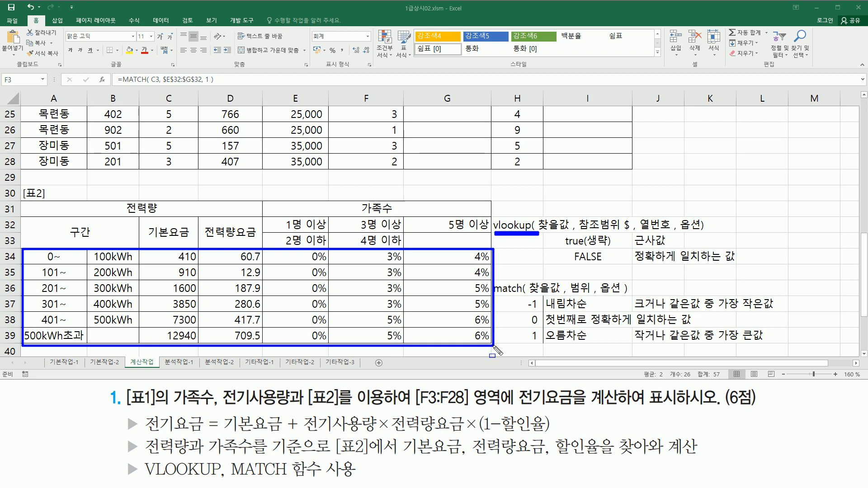
mouse_move(263, 215)
mouse_down()
mouse_move(267, 229)
mouse_move(487, 235)
mouse_up()
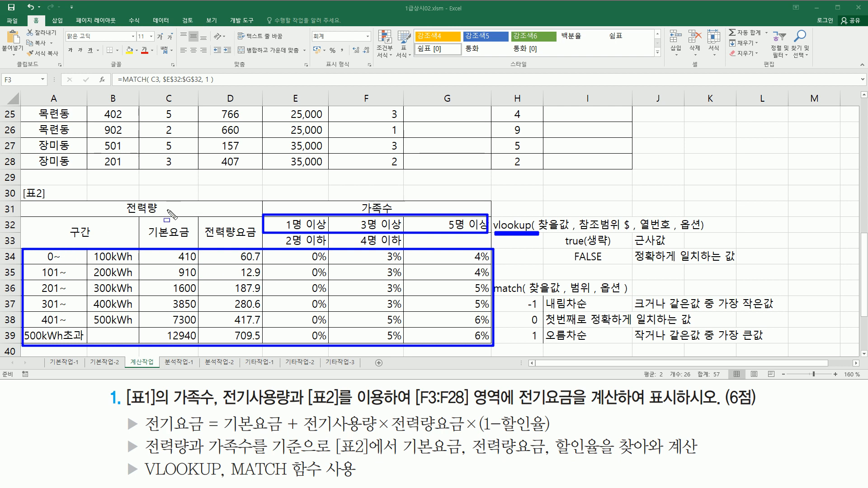
key(Escape)
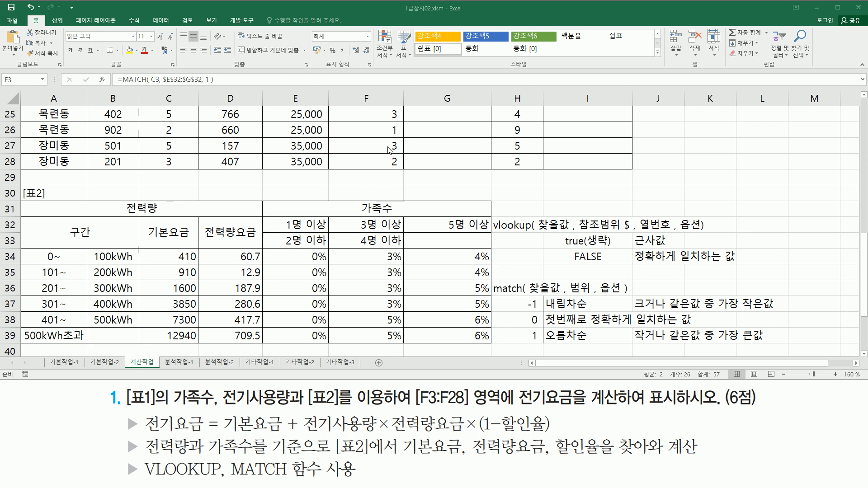
Add +4 to the end of the MATCH formula in F3 and fill it down through F28
click(382, 161)
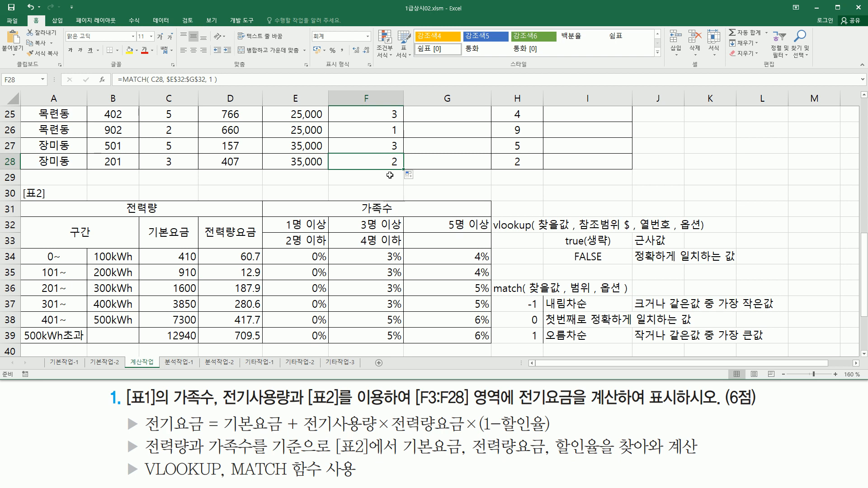
scroll(388, 164, up, 8)
click(389, 147)
click(241, 81)
text(+4)
key(Return)
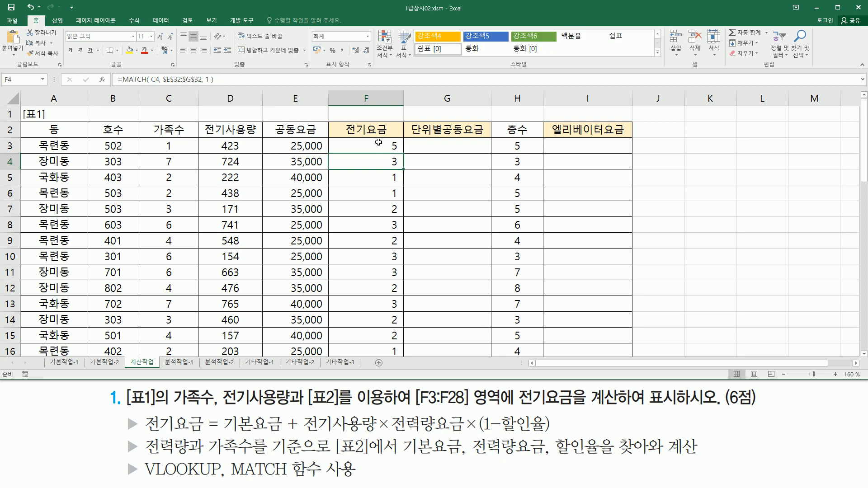
click(376, 141)
double_click(404, 154)
Compare the 가족수 value in C28 with its matching heading in [표2] and with the lookup range A34:G39
scroll(377, 224, down, 10)
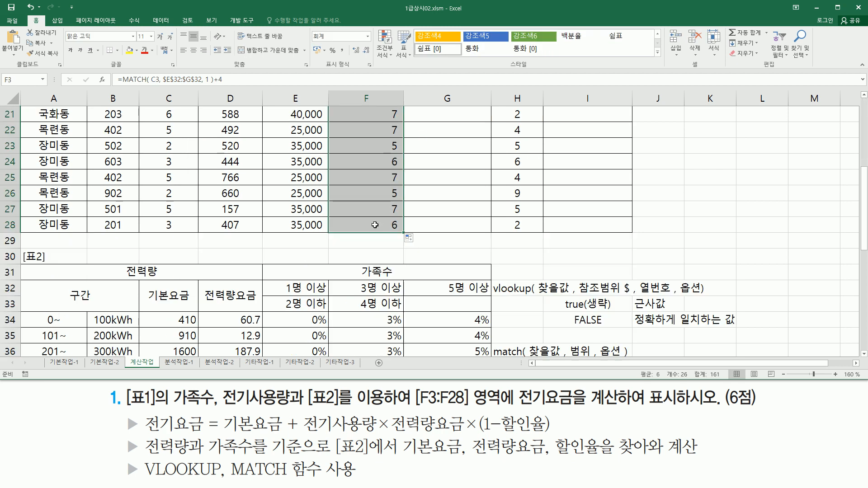
scroll(365, 212, up, 3)
scroll(365, 212, up, 3)
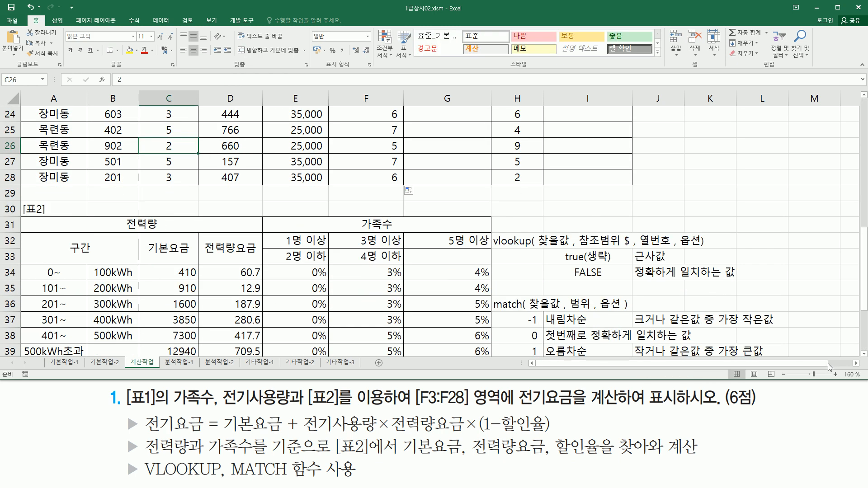
click(864, 354)
key(ctrl+2)
mouse_move(21, 248)
mouse_down()
mouse_move(323, 329)
mouse_move(491, 343)
mouse_up()
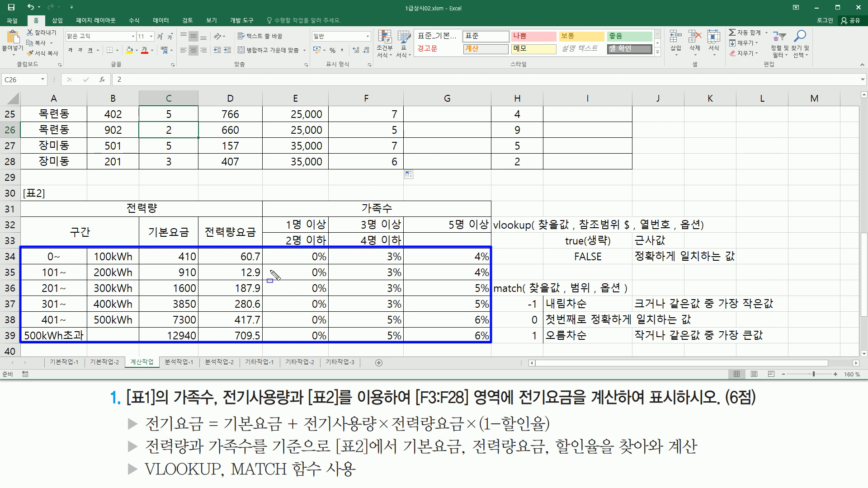
drag(163, 155, 179, 170)
mouse_move(358, 217)
mouse_down()
mouse_move(380, 244)
mouse_move(402, 245)
mouse_up()
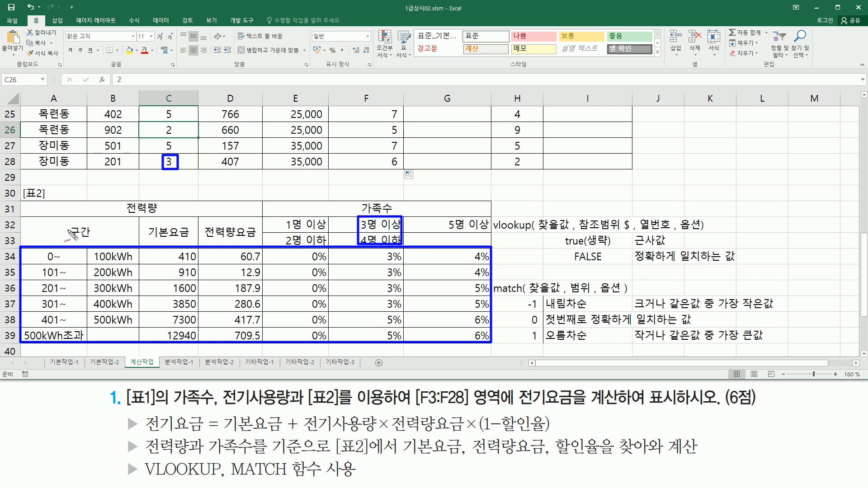
Count the columns of A34:G39 from 1 to 7 and compare them with the column numbers calculated in F25:F28
drag(105, 240, 231, 234)
drag(234, 224, 234, 246)
mouse_move(297, 233)
mouse_down()
mouse_move(291, 242)
mouse_move(304, 229)
mouse_move(349, 234)
mouse_up()
mouse_move(427, 227)
mouse_down()
mouse_move(437, 226)
mouse_move(435, 247)
mouse_up()
drag(169, 179, 176, 173)
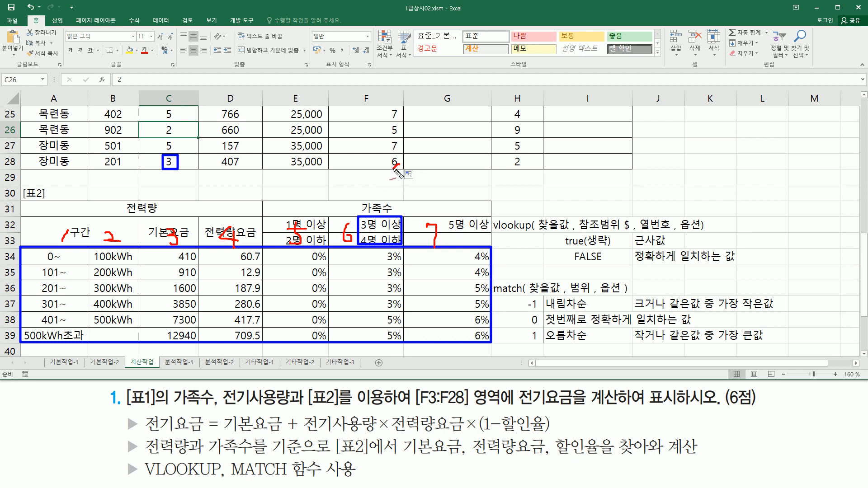
drag(173, 159, 181, 144)
drag(387, 148, 401, 145)
drag(393, 136, 400, 132)
drag(285, 221, 284, 237)
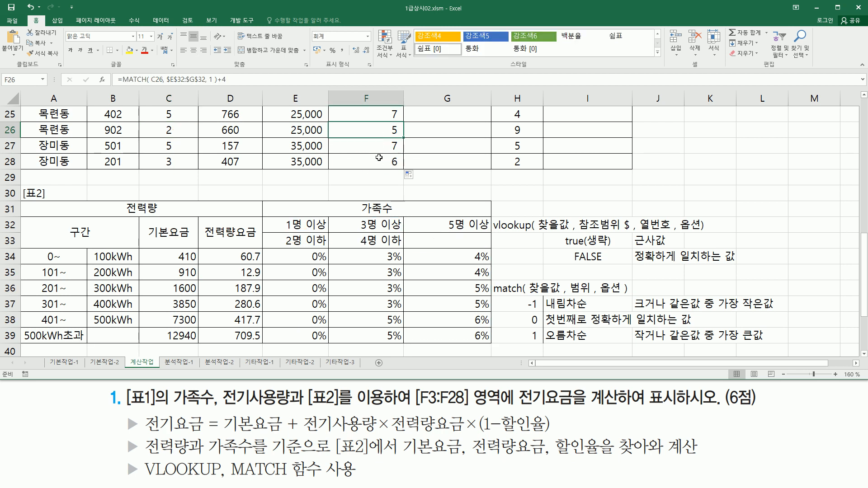
Replace the MATCH expression in F3 with a VLOOKUP function that takes the 전기사용량 in D3 as its lookup value
scroll(379, 158, up, 8)
double_click(377, 148)
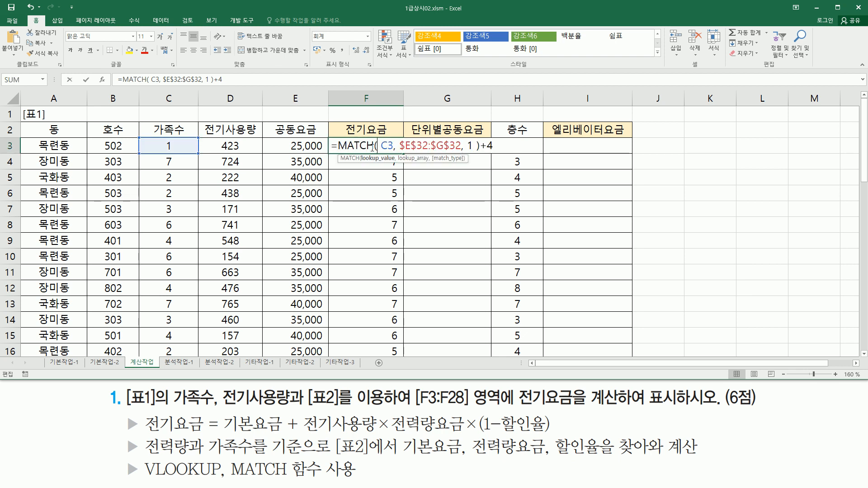
drag(343, 146, 616, 163)
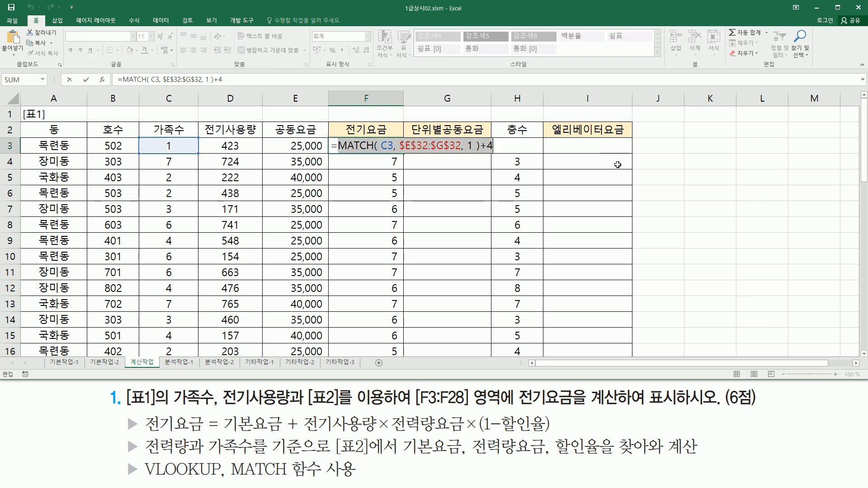
key(BackSpace)
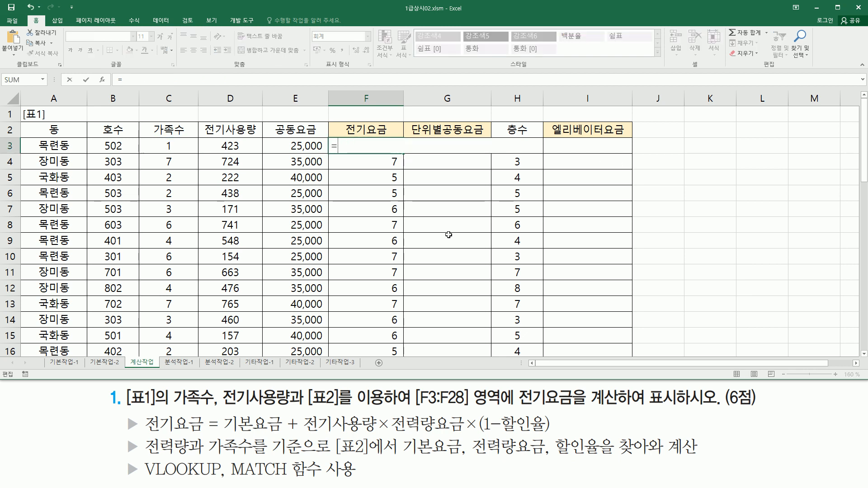
text(vl)
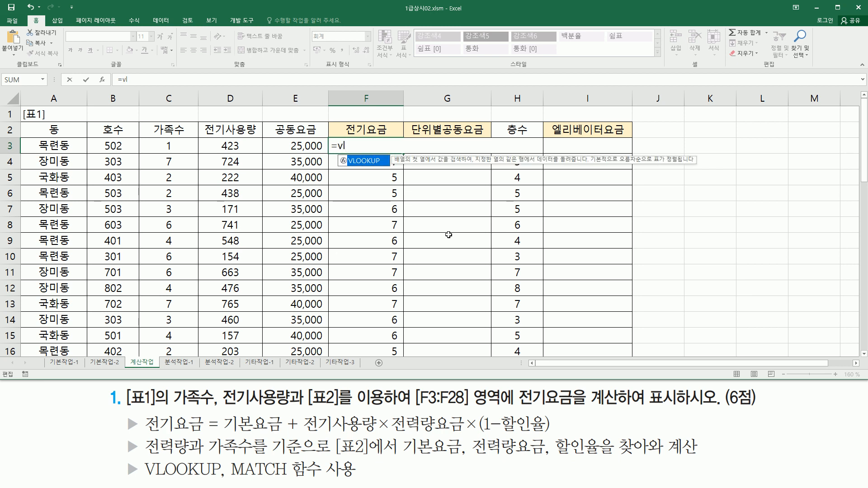
key(Tab)
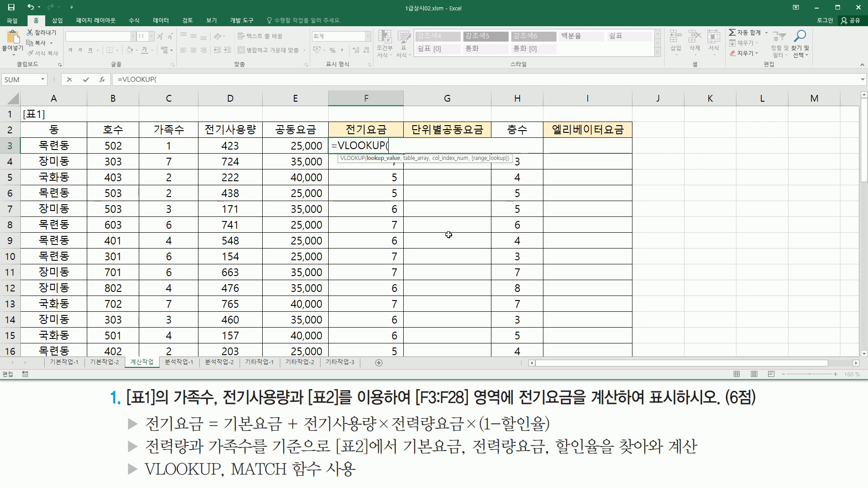
click(226, 144)
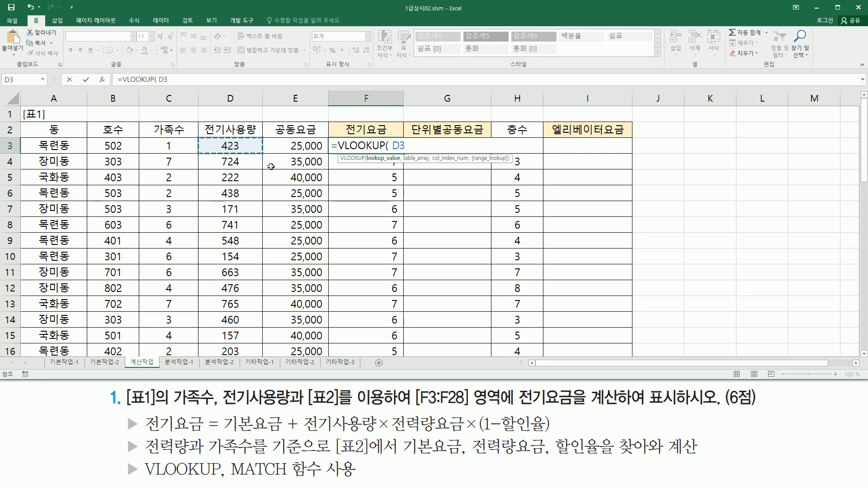
text(,)
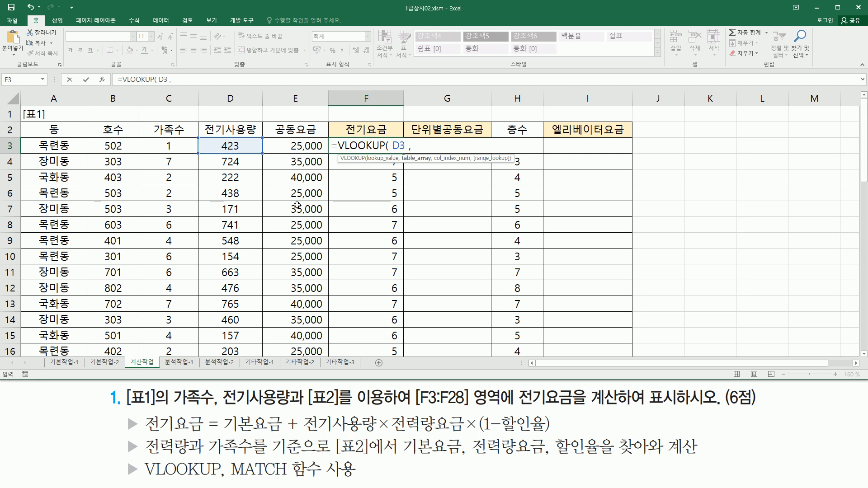
Set the VLOOKUP table array in F3 to A34:G39 and its column index to MATCH( C3, $E$32:$G$32, 1 )+4
scroll(297, 205, down, 10)
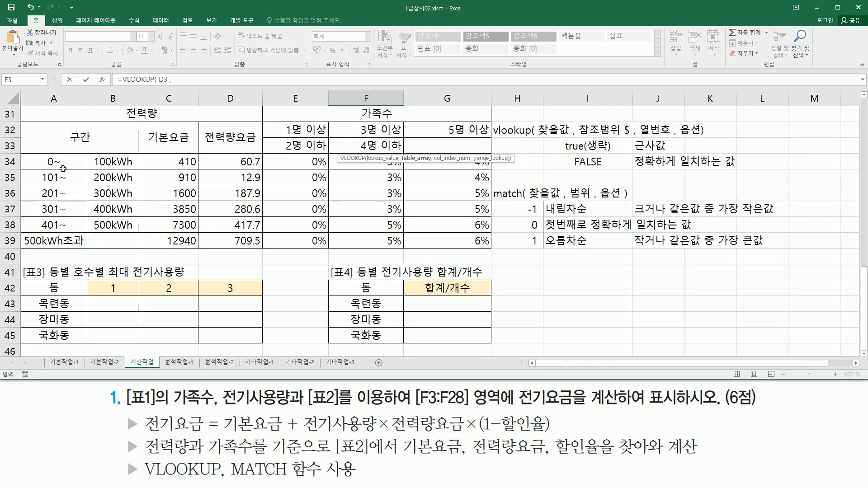
drag(36, 158, 485, 243)
text(,)
click(229, 80)
text(MATCH( C3, $E$32:$G$32, 1 )+4)
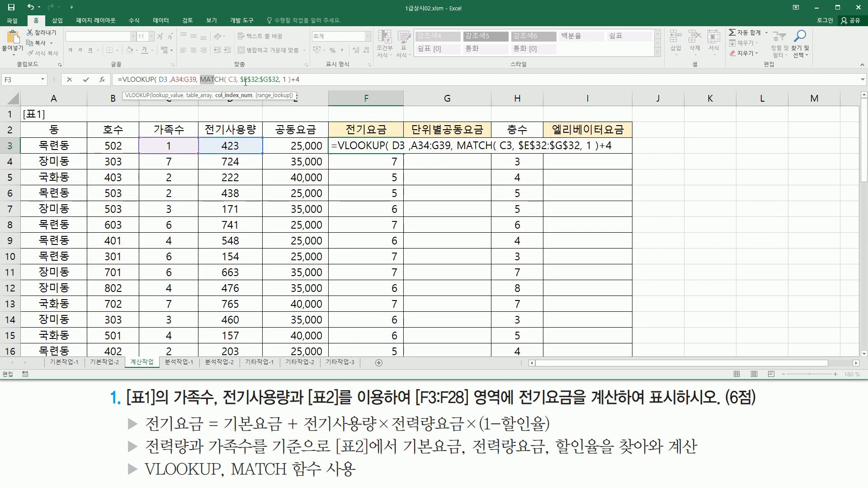
drag(205, 82, 314, 82)
click(316, 80)
Compare the 전기사용량 value in D28 with the intervals in A34:G39 and review the VLOOKUP note on omitting the option for an approximate match
click(865, 349)
click(865, 348)
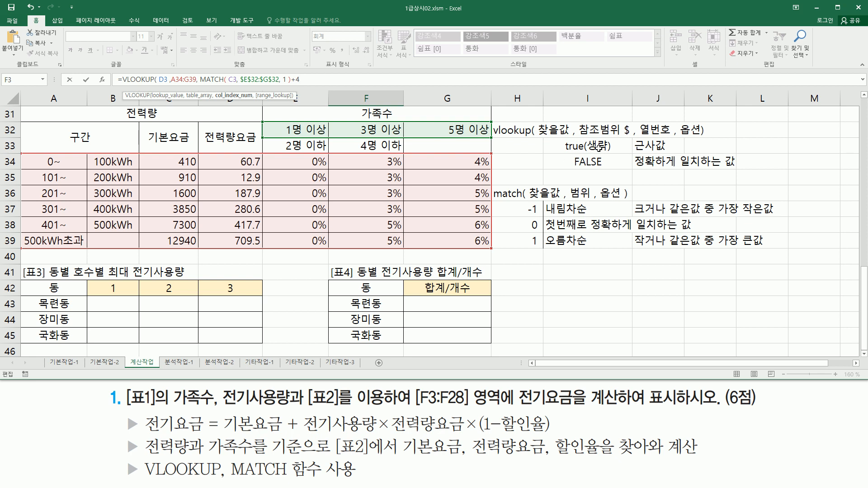
mouse_move(37, 152)
mouse_down()
mouse_move(38, 224)
mouse_move(69, 248)
mouse_up()
key(Escape)
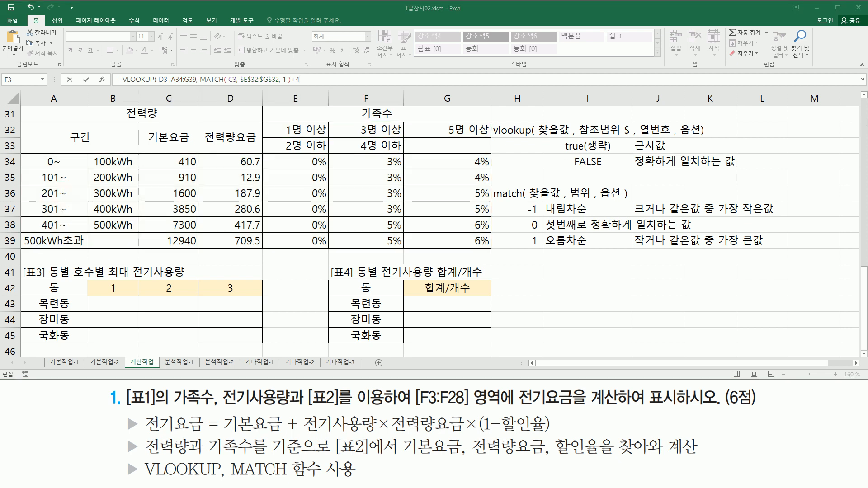
click(864, 96)
click(865, 96)
click(865, 96)
click(864, 96)
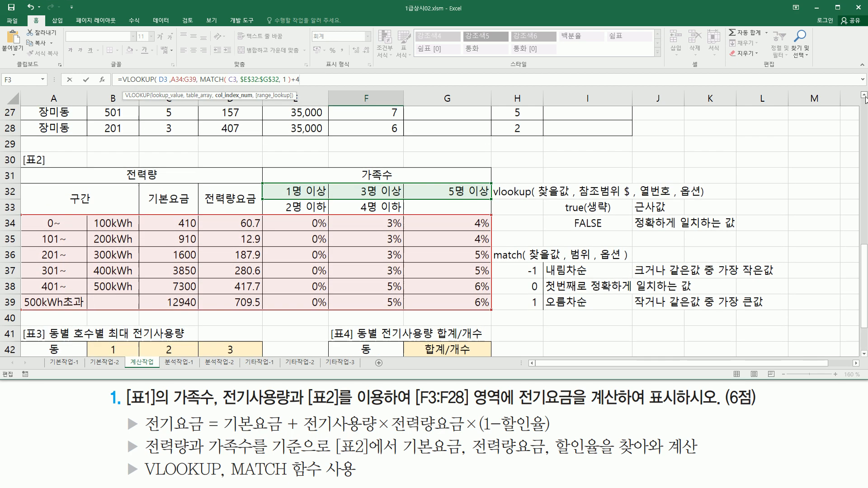
drag(214, 120, 246, 140)
mouse_move(25, 215)
mouse_down()
mouse_move(56, 278)
mouse_move(131, 319)
mouse_move(491, 312)
mouse_up()
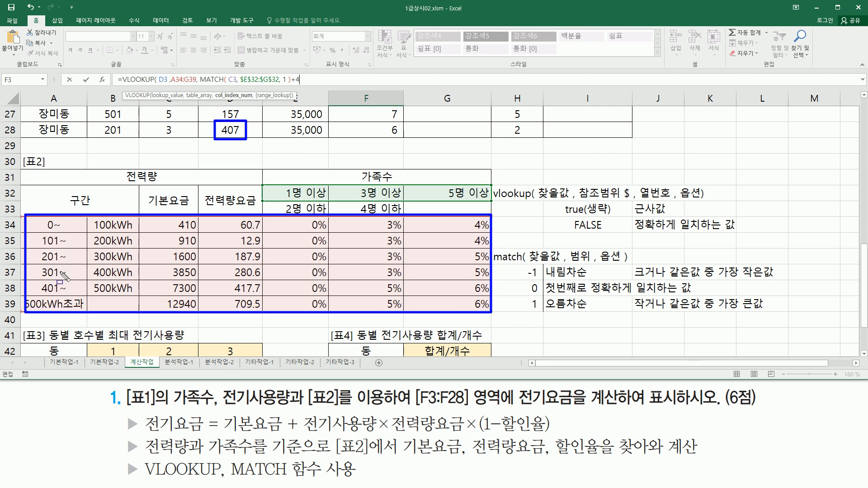
drag(568, 214, 670, 215)
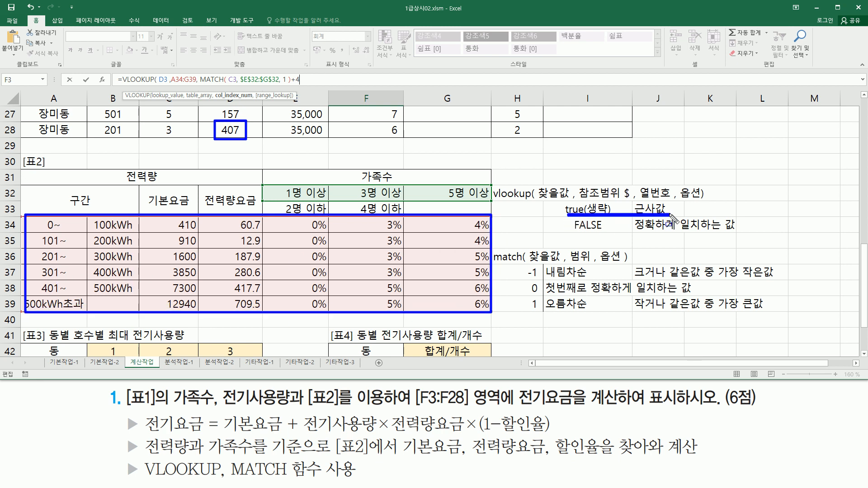
drag(680, 181, 699, 201)
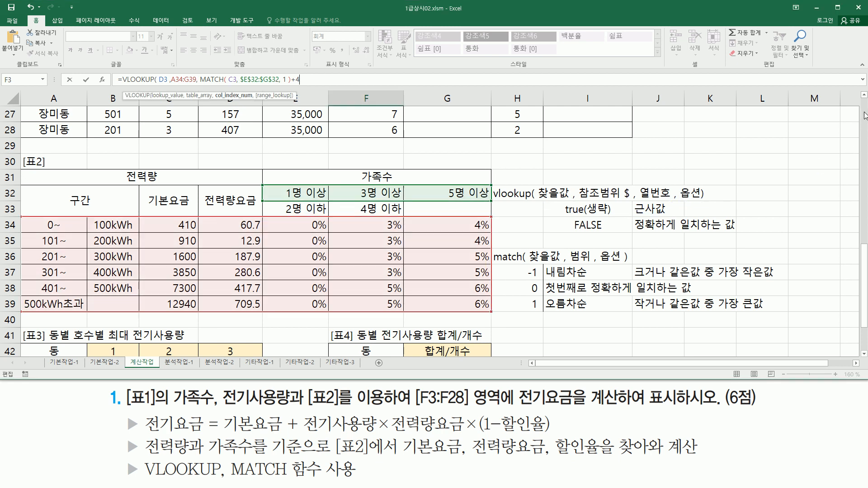
click(865, 115)
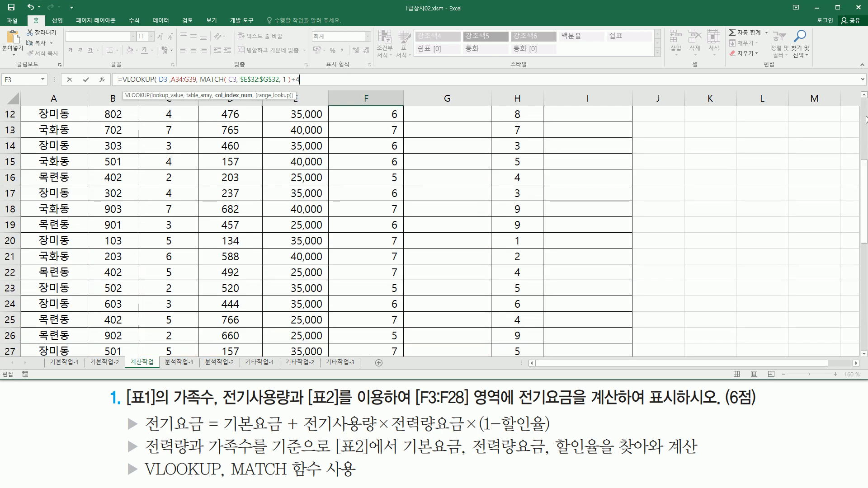
click(865, 119)
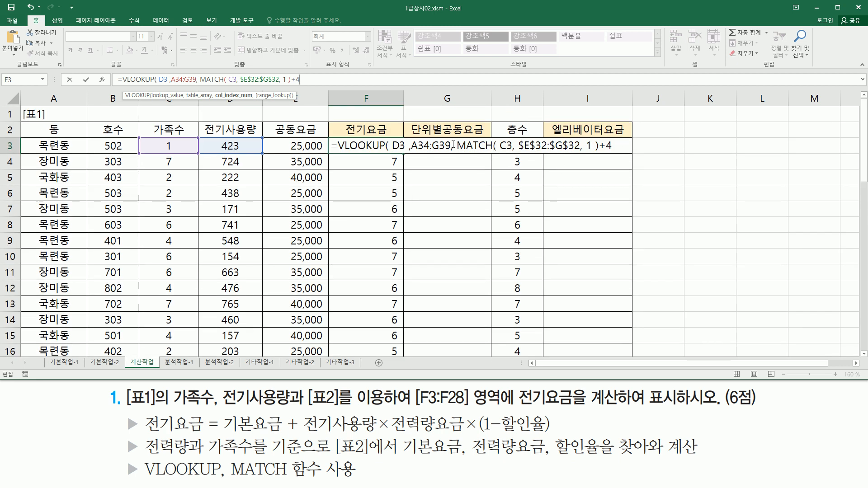
Close the VLOOKUP function in F3 after the MATCH column index, omitting the range_lookup argument
drag(457, 147, 671, 149)
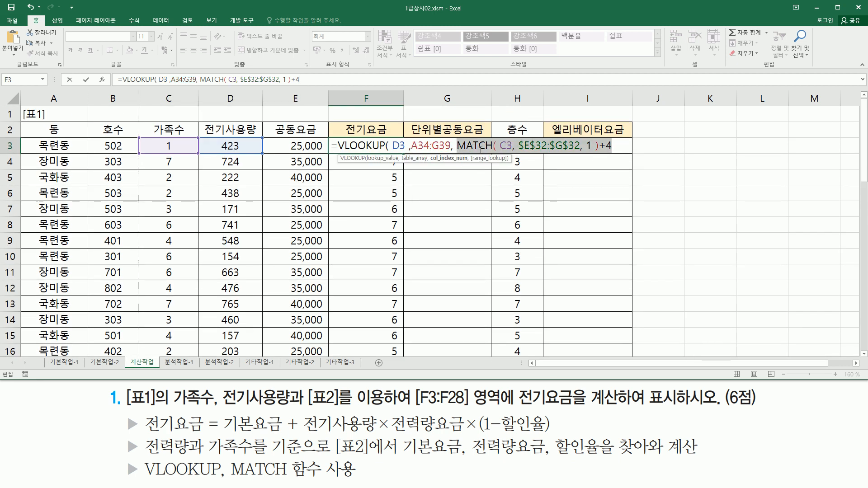
click(617, 146)
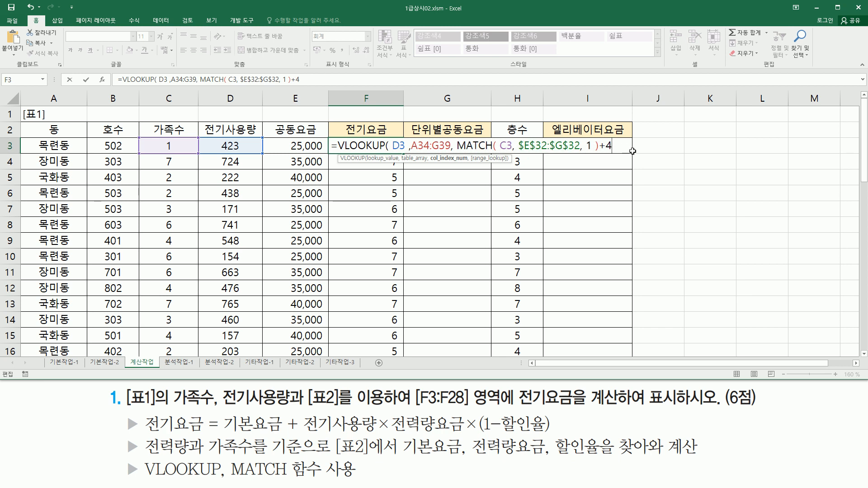
text())
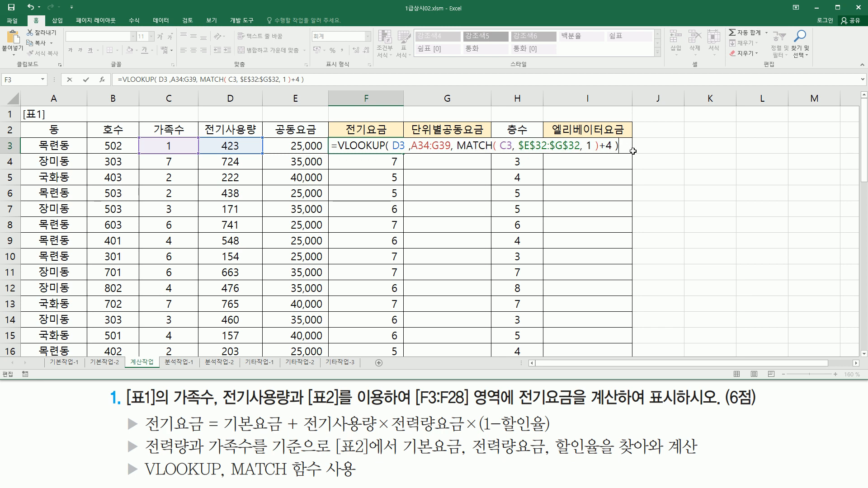
Make the VLOOKUP table array in F3 absolute as $A$34:$G$39, space out its arguments, and enter the formula
drag(416, 146, 447, 154)
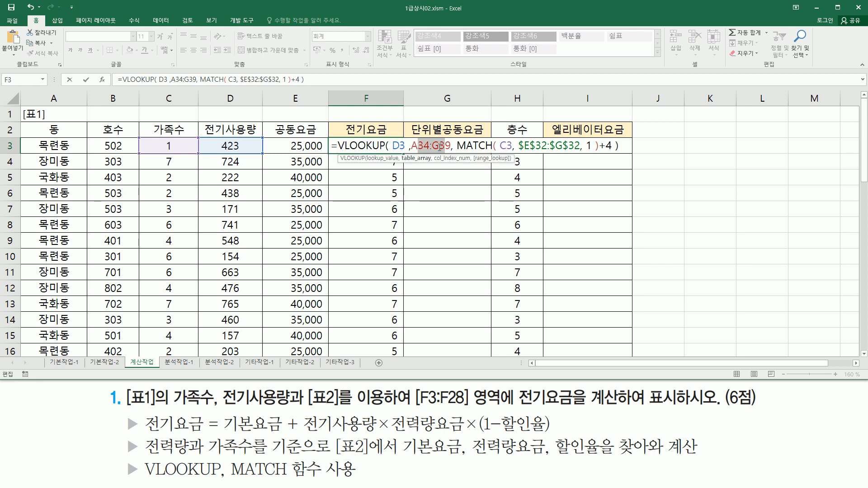
key(F4)
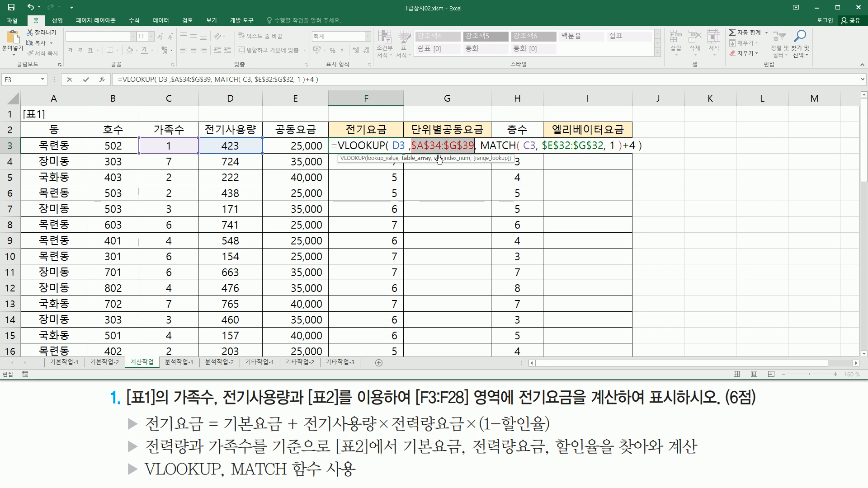
key(Left)
click(482, 146)
click(486, 147)
click(372, 147)
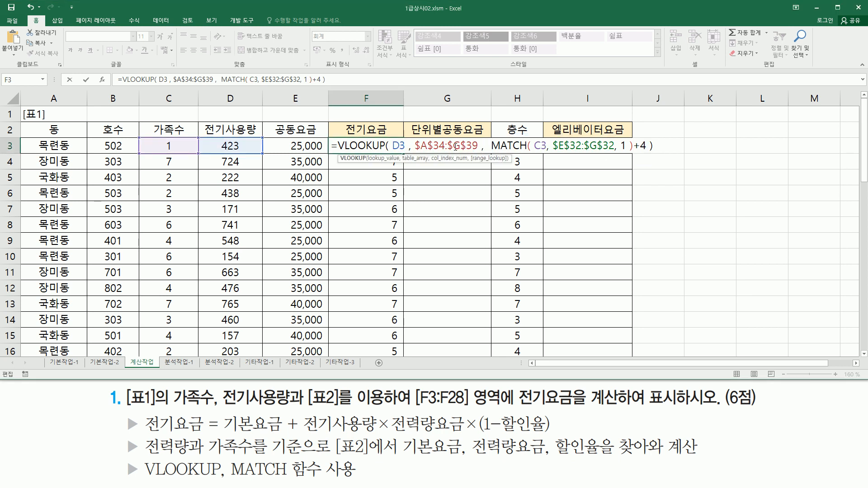
key(Return)
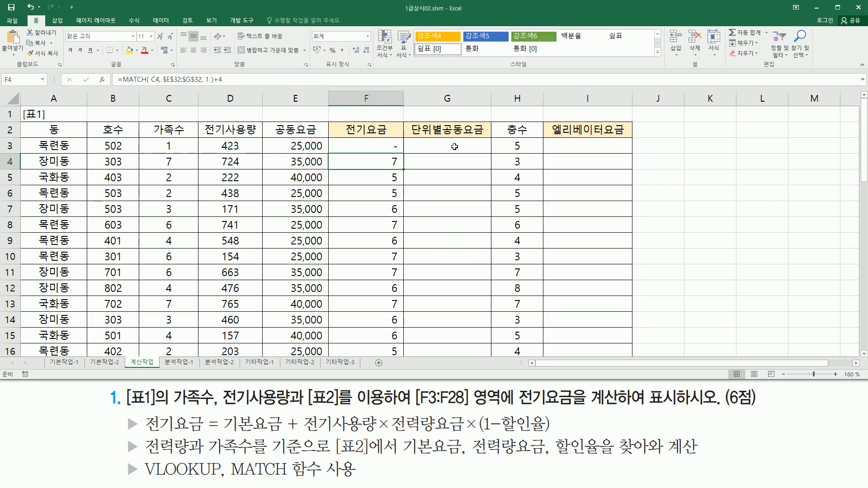
Trace the F3 result by matching C3 and D3 with the 401~500kWh row and the 1명 이상 column of [표2]
click(389, 145)
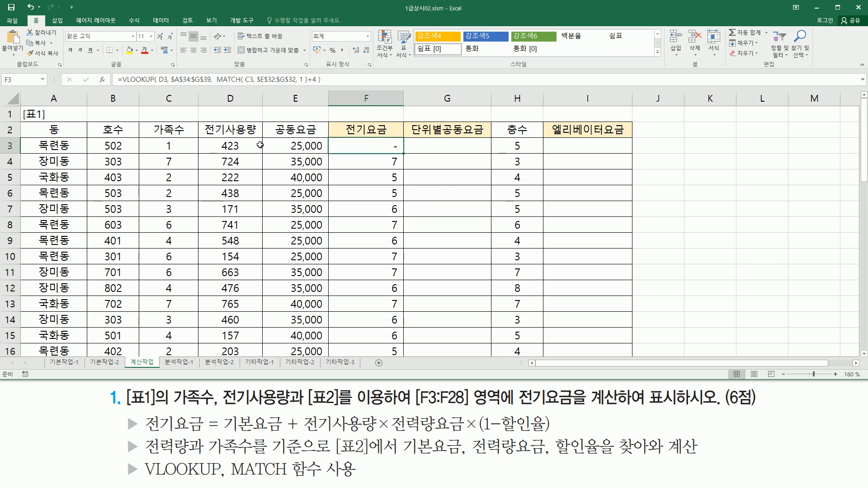
mouse_move(162, 137)
mouse_down()
mouse_move(182, 153)
mouse_move(239, 154)
mouse_up()
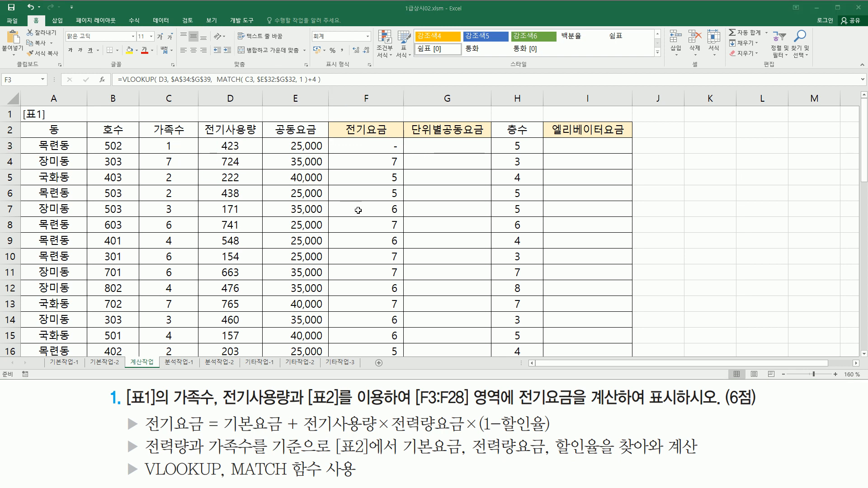
scroll(359, 214, down, 13)
scroll(345, 207, up, 7)
scroll(345, 207, down, 2)
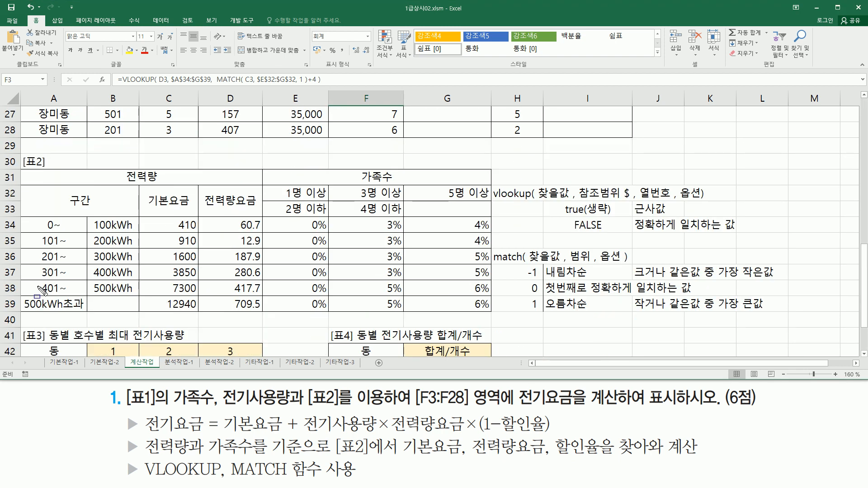
mouse_move(30, 288)
mouse_down()
mouse_move(179, 288)
mouse_move(146, 288)
mouse_up()
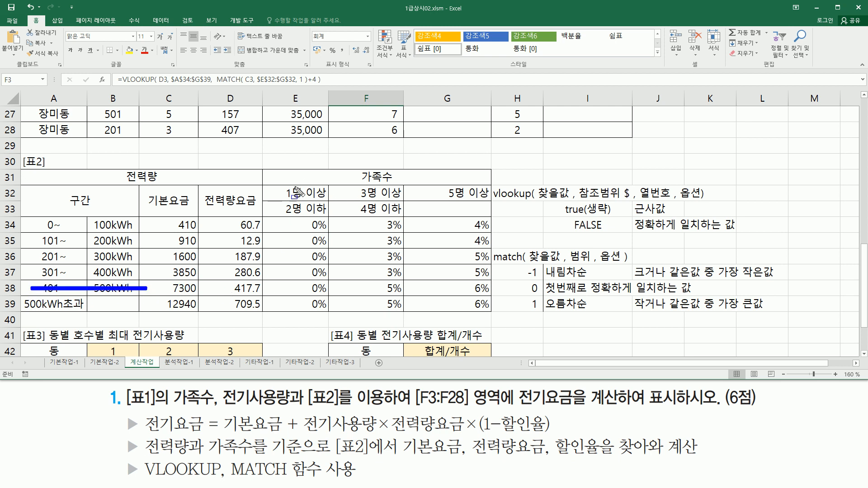
mouse_move(283, 181)
mouse_down()
mouse_move(284, 282)
mouse_move(328, 297)
mouse_up()
key(Escape)
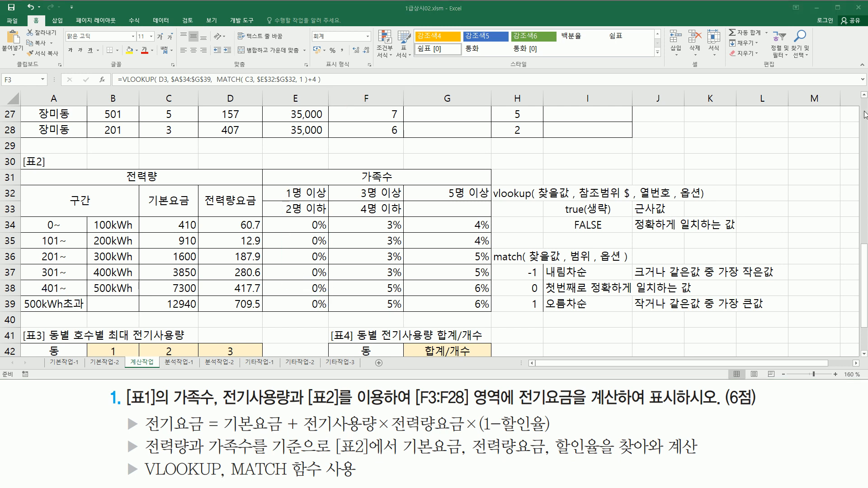
click(864, 116)
click(865, 116)
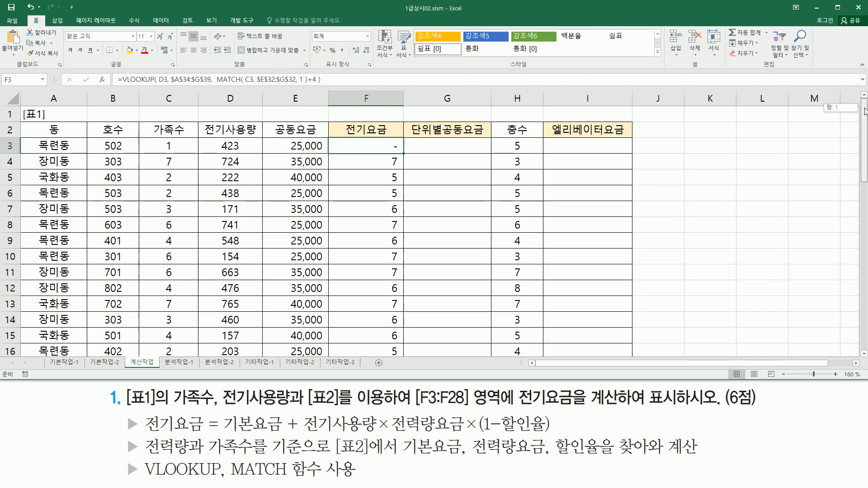
Fill the F3 formula down through F28 and check the copied formulas in F27 and F28
double_click(404, 154)
scroll(404, 217, down, 7)
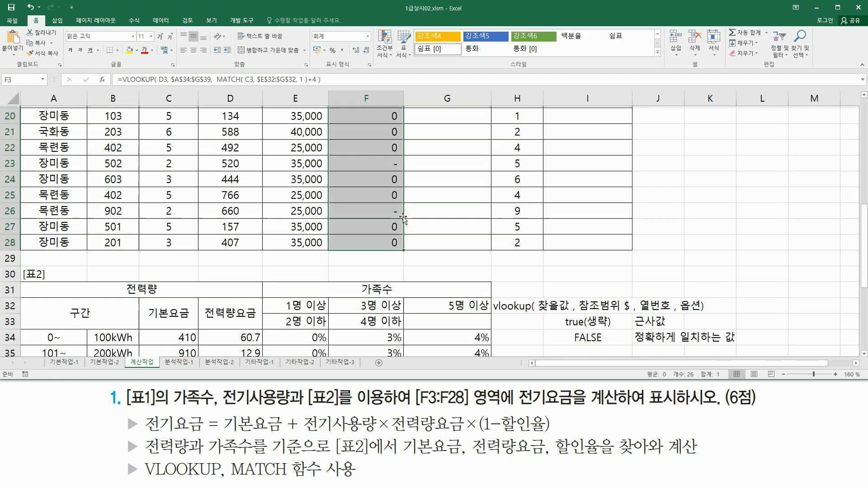
scroll(403, 219, up, 3)
scroll(404, 219, down, 3)
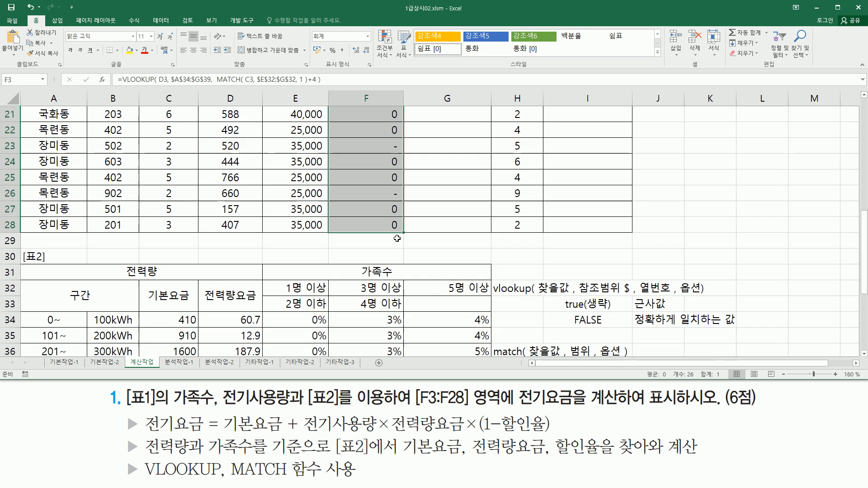
click(378, 208)
click(372, 222)
click(375, 211)
click(366, 224)
click(376, 212)
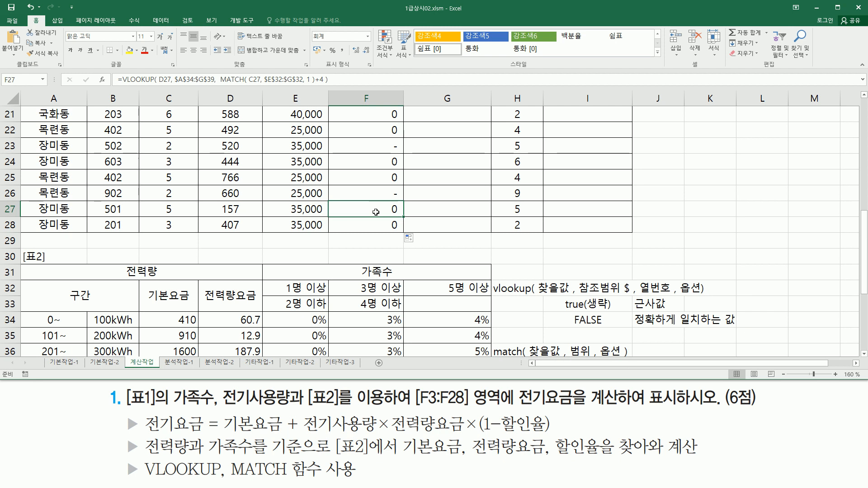
Preview the F27 result under the 백분율 number format, compare it with the 가족수 in C27, and leave without applying the format
key(ctrl+1)
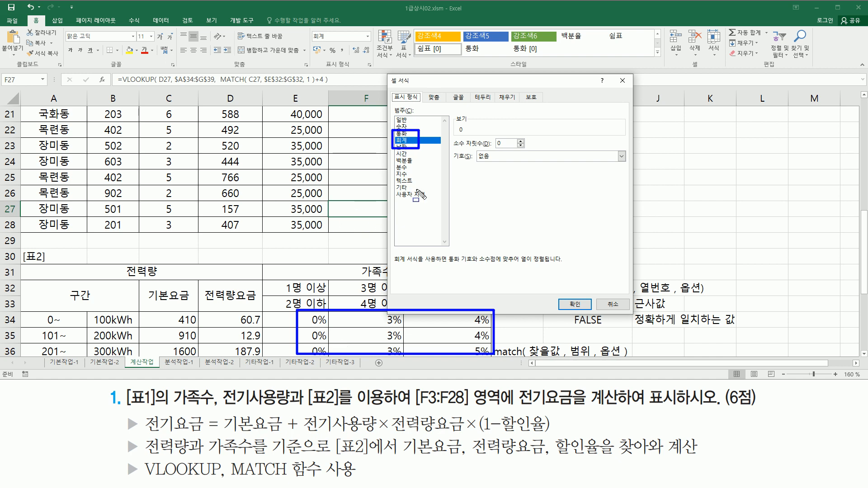
drag(469, 83, 542, 83)
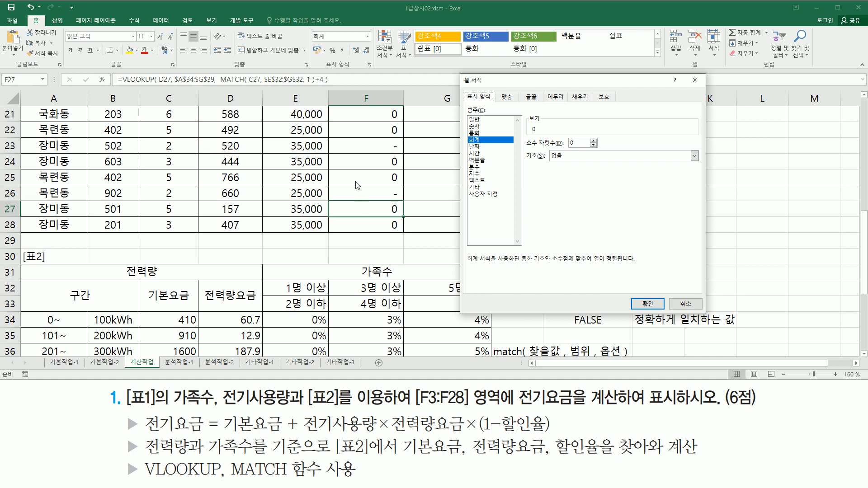
click(482, 160)
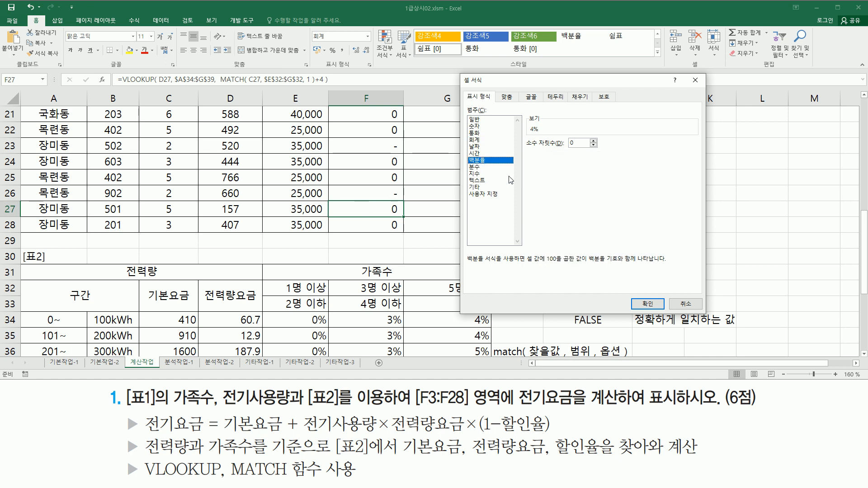
key(ctrl+shift+d)
drag(527, 120, 542, 135)
drag(366, 198, 413, 216)
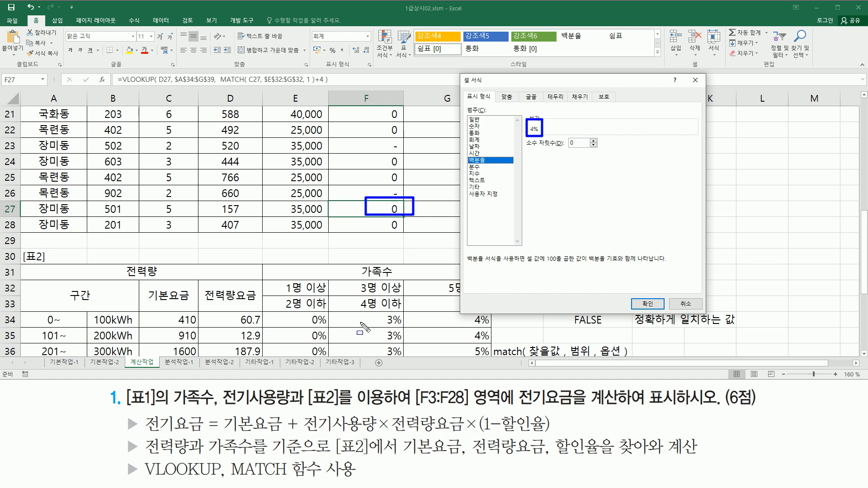
drag(161, 199, 180, 219)
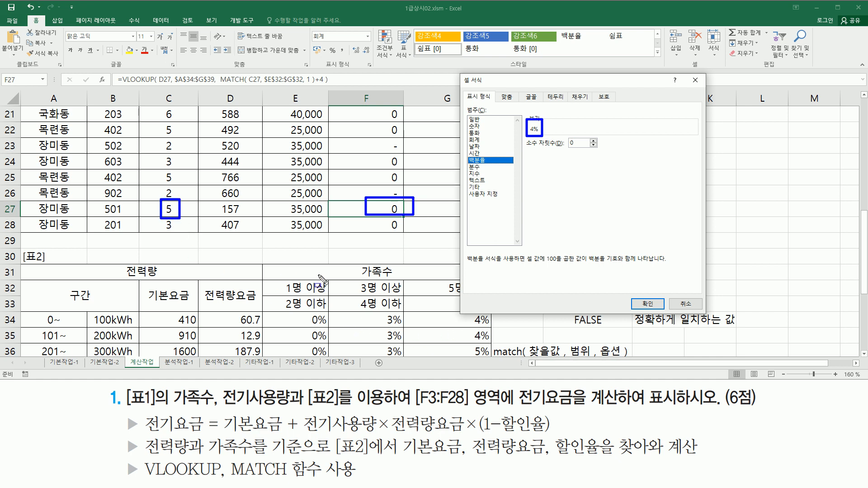
key(Escape)
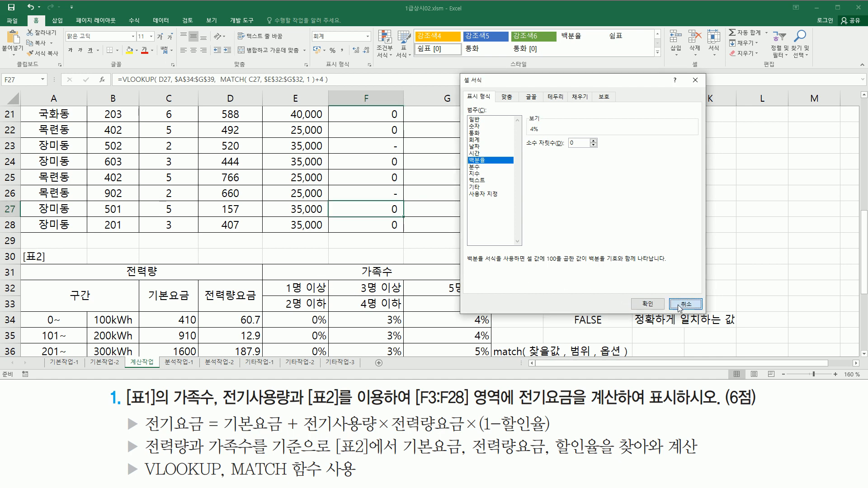
click(683, 305)
Format F26:F28 as 백분율 with 0 decimal places and check the cells
click(377, 220)
drag(384, 196, 392, 220)
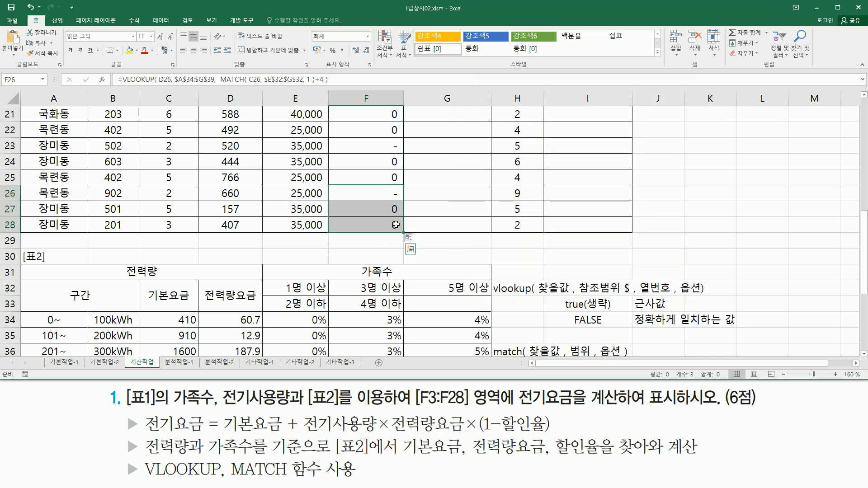
key(ctrl+1)
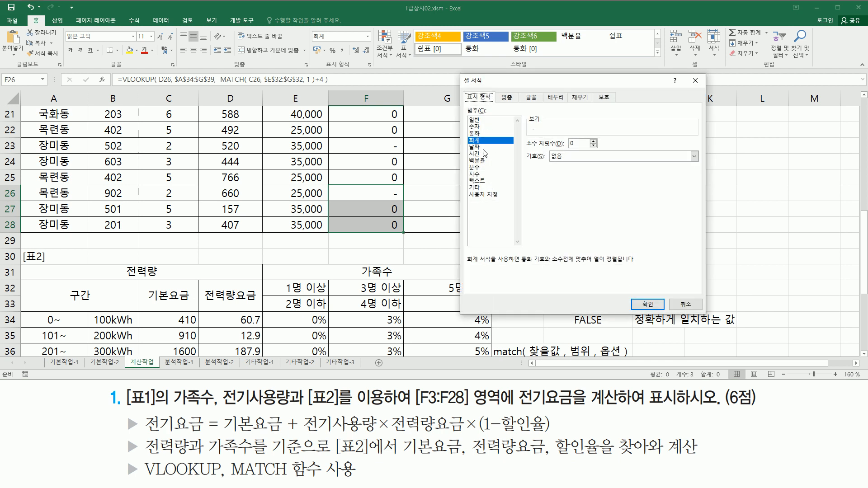
click(477, 160)
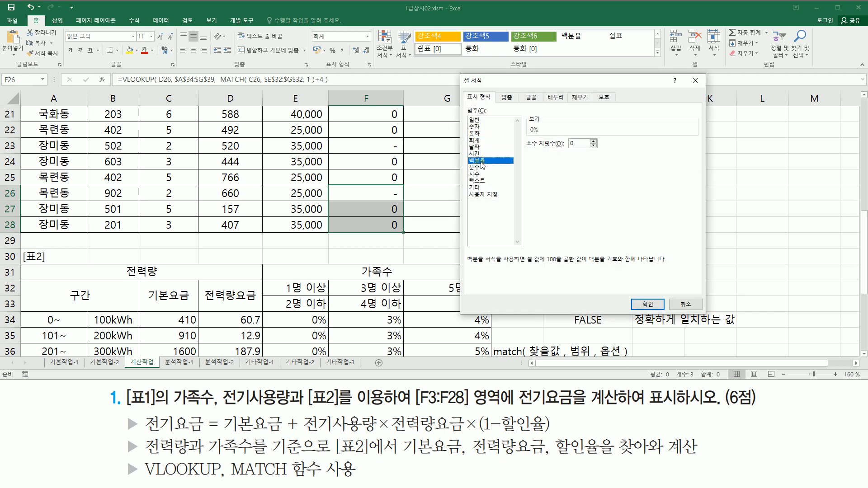
click(647, 304)
click(395, 239)
click(391, 193)
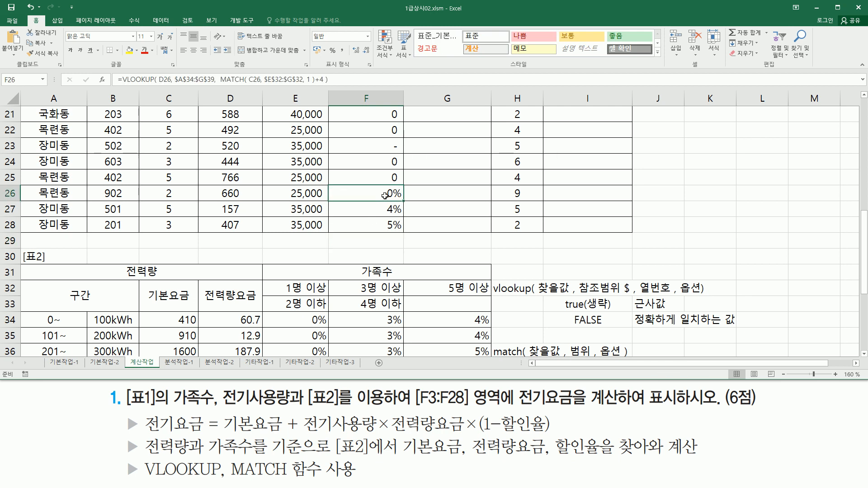
click(380, 223)
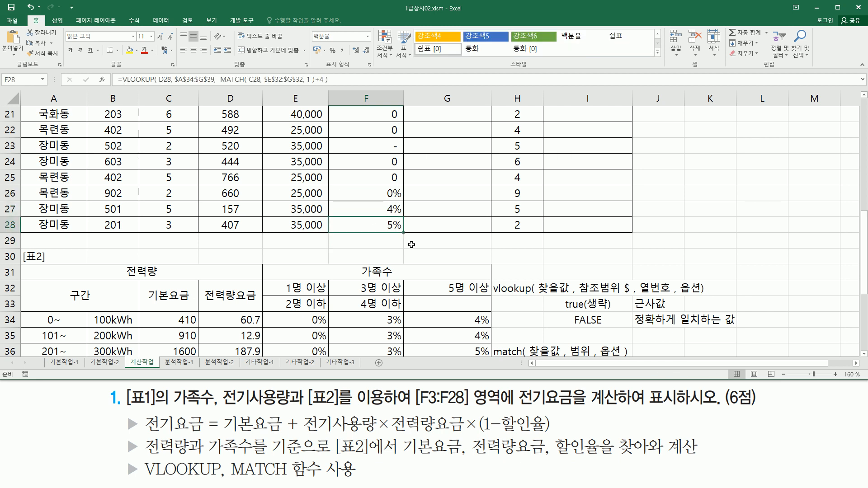
Trace the F26 discount rate by matching C26 and D26 with the 500kWh초과 row and the 1명 이상 column of [표2]
click(864, 354)
click(864, 355)
click(864, 355)
click(864, 355)
click(864, 355)
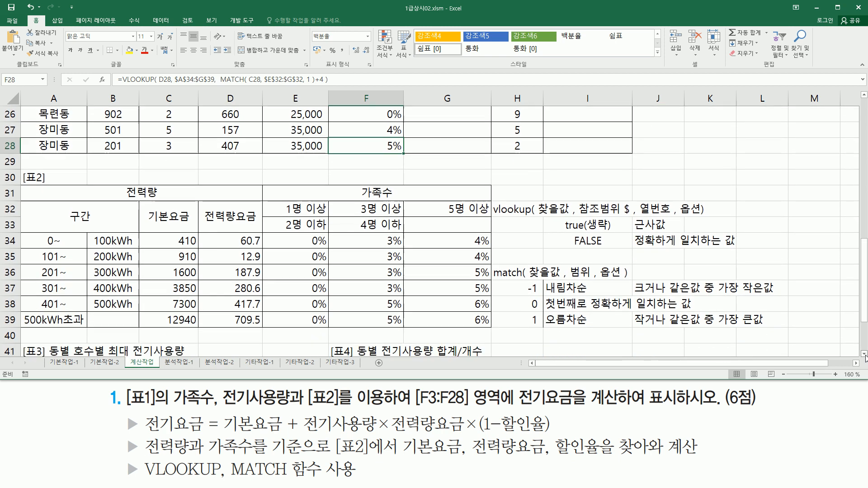
mouse_move(160, 109)
mouse_down()
mouse_move(179, 120)
mouse_move(243, 120)
mouse_up()
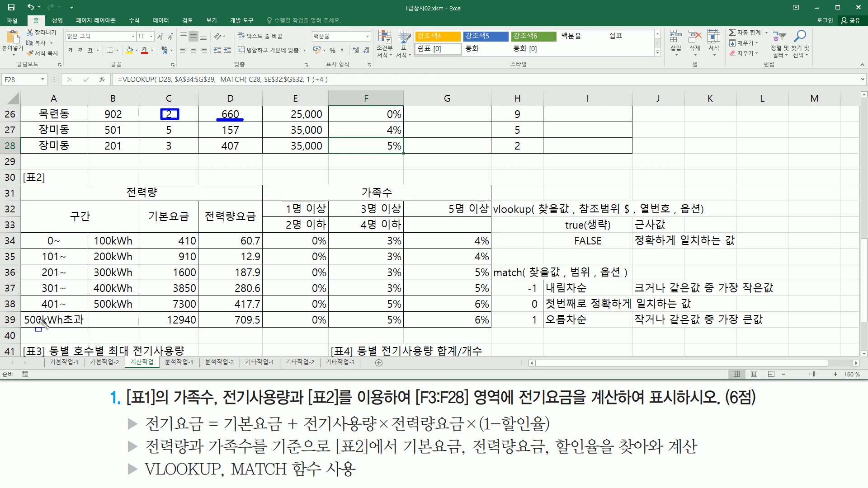
drag(33, 320, 297, 321)
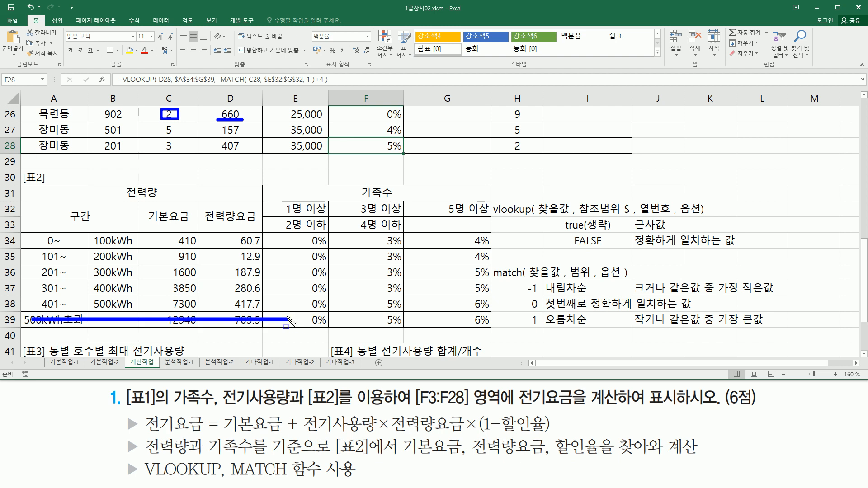
mouse_move(300, 199)
mouse_down()
mouse_move(300, 326)
mouse_move(317, 329)
mouse_move(330, 312)
mouse_move(301, 312)
mouse_up()
drag(383, 107, 406, 120)
key(Escape)
Trace the F27 discount rate by matching C27 and D27 with the 101~200kWh row and the 5명 이상 column of [표2]
mouse_move(162, 123)
mouse_down()
mouse_move(179, 137)
mouse_move(162, 122)
mouse_up()
mouse_move(459, 194)
mouse_down()
mouse_move(460, 329)
mouse_move(460, 195)
mouse_up()
drag(220, 121, 247, 138)
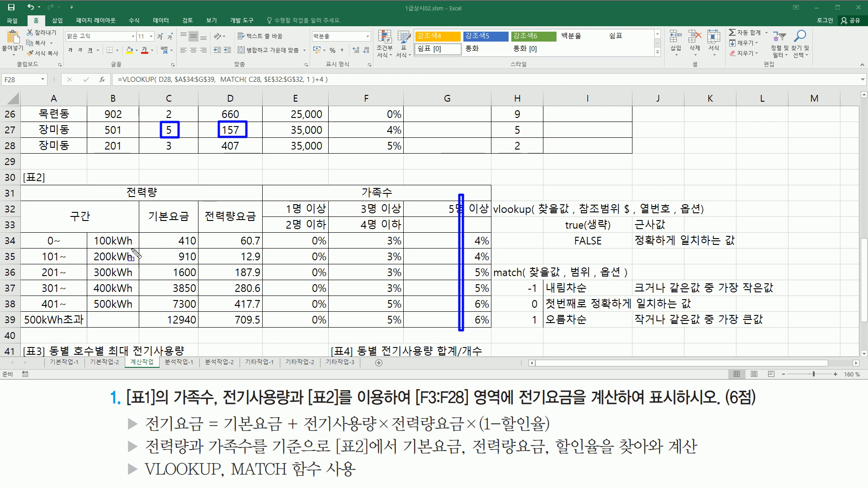
drag(14, 257, 467, 259)
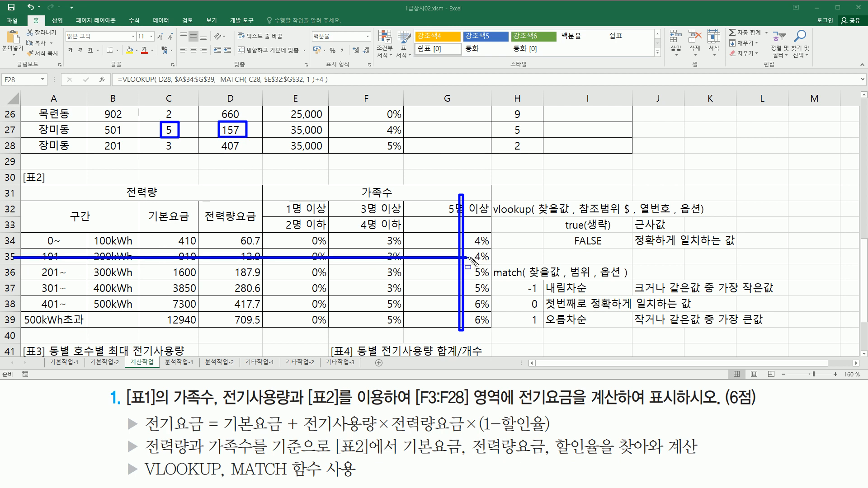
mouse_move(382, 119)
mouse_down()
mouse_move(384, 132)
mouse_move(401, 137)
mouse_up()
mouse_move(474, 249)
mouse_down()
mouse_move(475, 267)
mouse_move(495, 249)
mouse_up()
key(Escape)
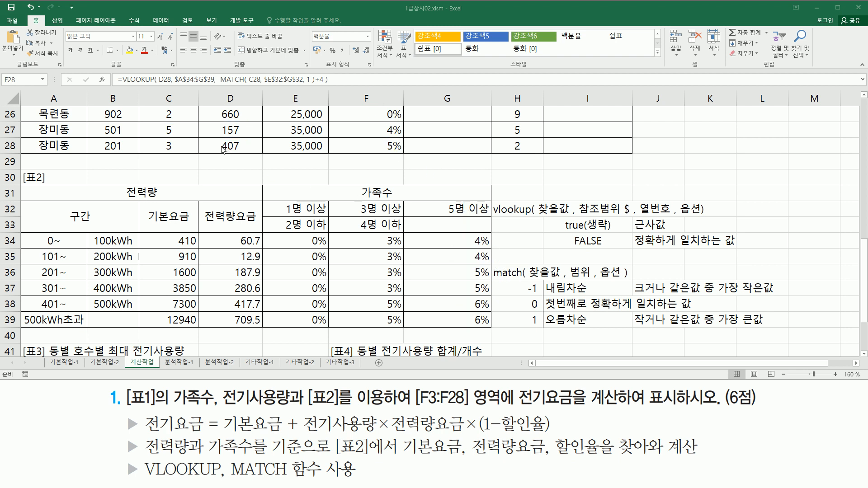
Trace the F28 discount rate by matching C28 and D28 with the 401~500kWh row and the 3명 이상 column of [표2]
drag(162, 140, 177, 153)
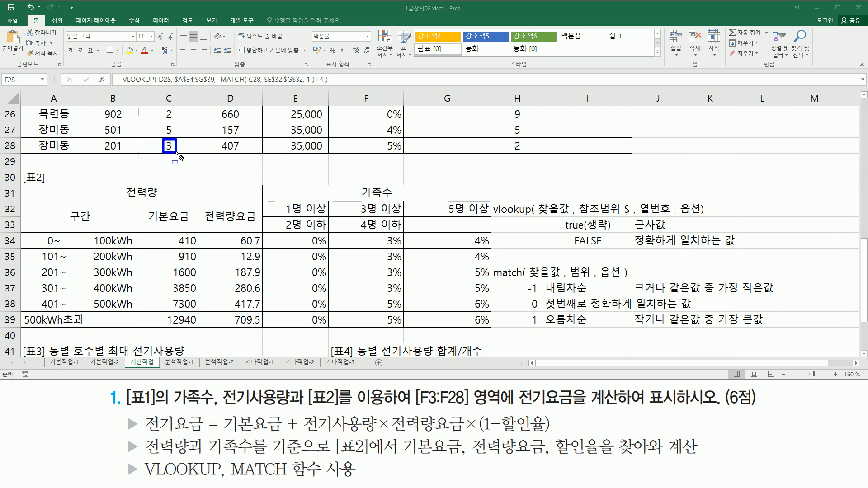
drag(363, 193, 362, 344)
mouse_move(220, 140)
mouse_down()
mouse_move(242, 140)
mouse_move(247, 153)
mouse_move(219, 152)
mouse_up()
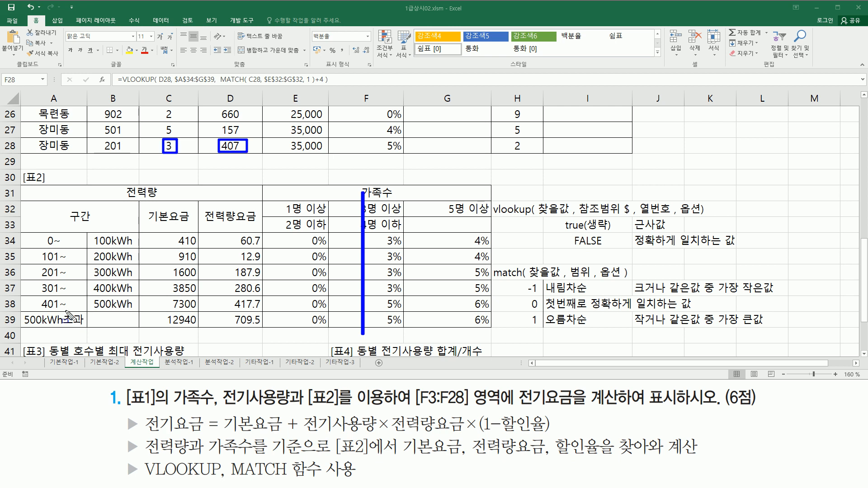
mouse_move(14, 302)
mouse_down()
mouse_move(374, 302)
mouse_move(405, 312)
mouse_move(379, 297)
mouse_up()
mouse_move(384, 136)
mouse_down()
mouse_move(384, 152)
mouse_move(403, 137)
mouse_up()
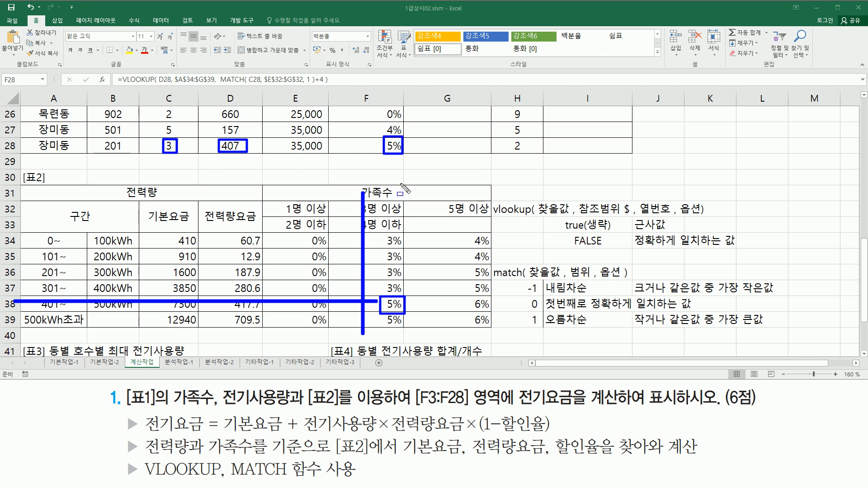
key(Escape)
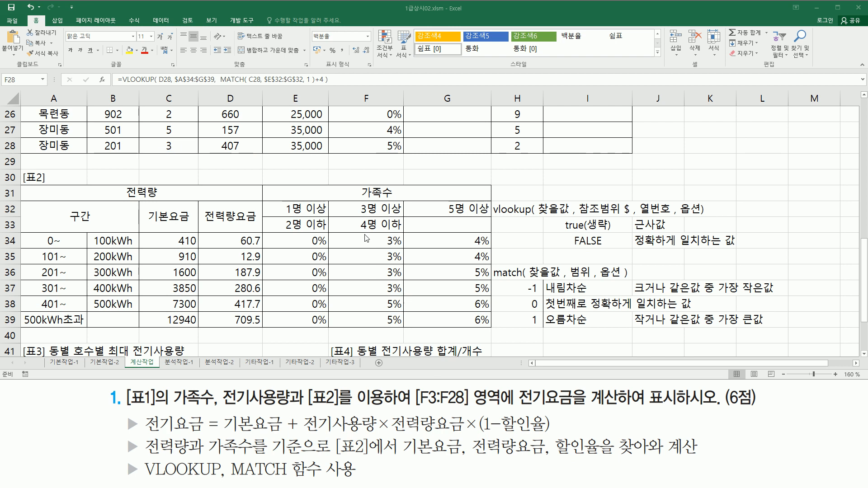
Cut the whole discount-rate VLOOKUP expression out of the F3 formula, keeping only the equals sign
scroll(374, 142, up, 9)
click(374, 144)
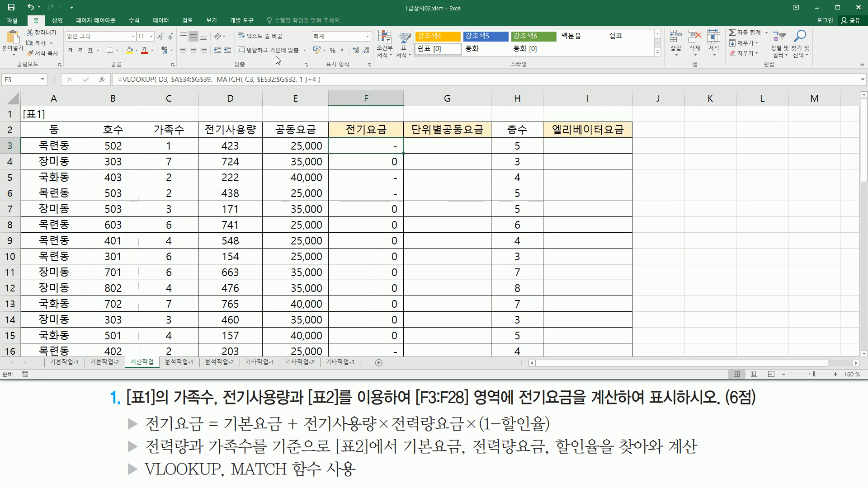
drag(122, 80, 598, 110)
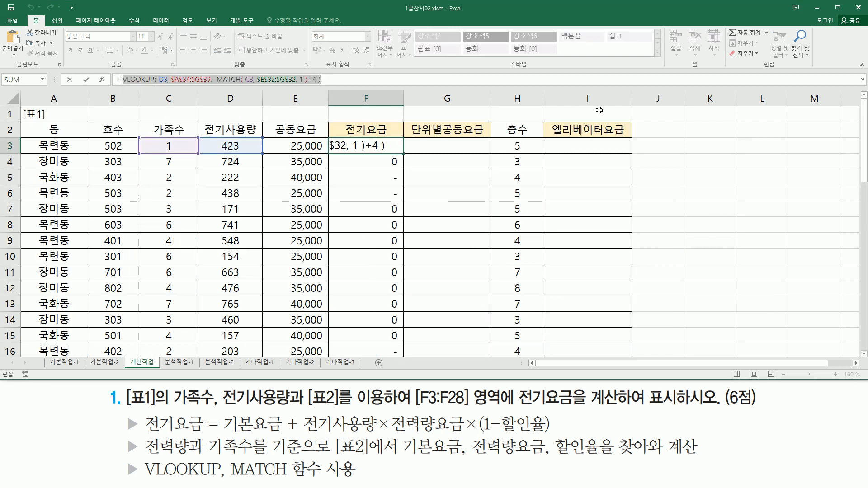
key(ctrl+x)
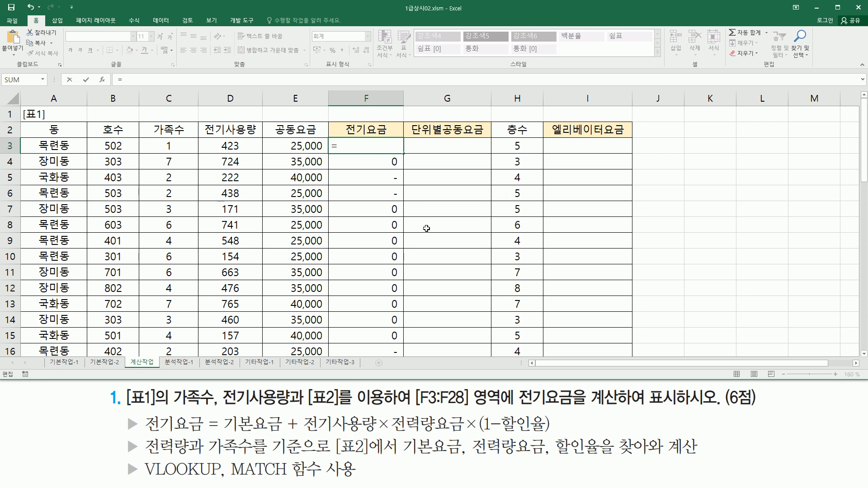
Write a VLOOKUP in F3 that looks up D3 in A34:G39 and returns column 3 for the 기본요금
text(vlo)
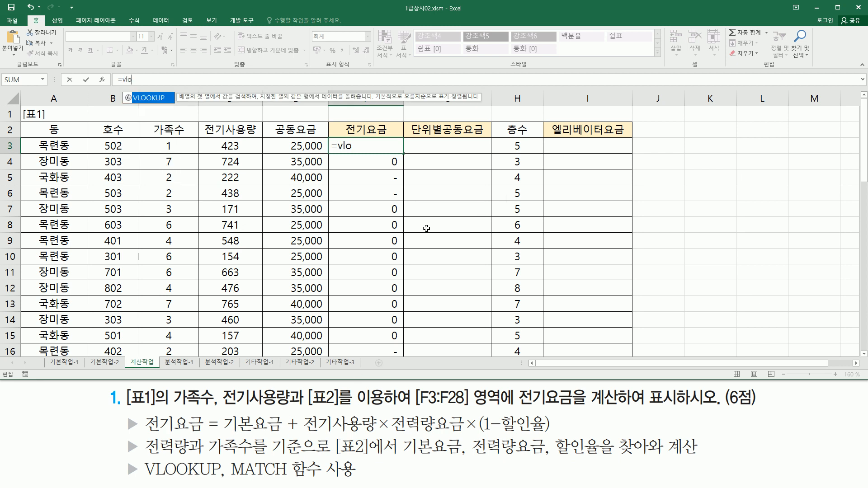
text(o)
key(Tab)
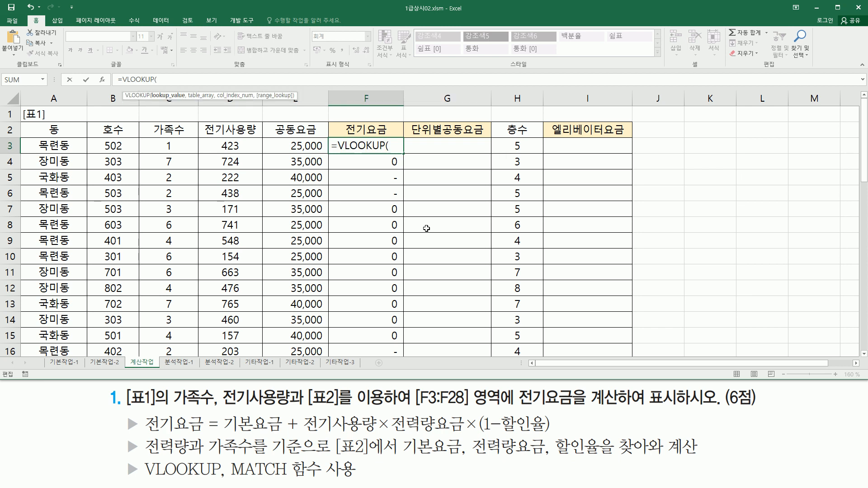
click(230, 146)
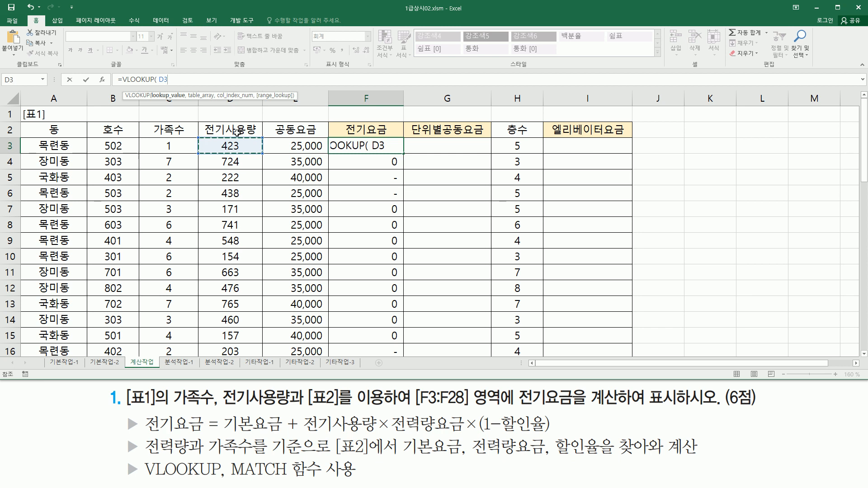
text(,)
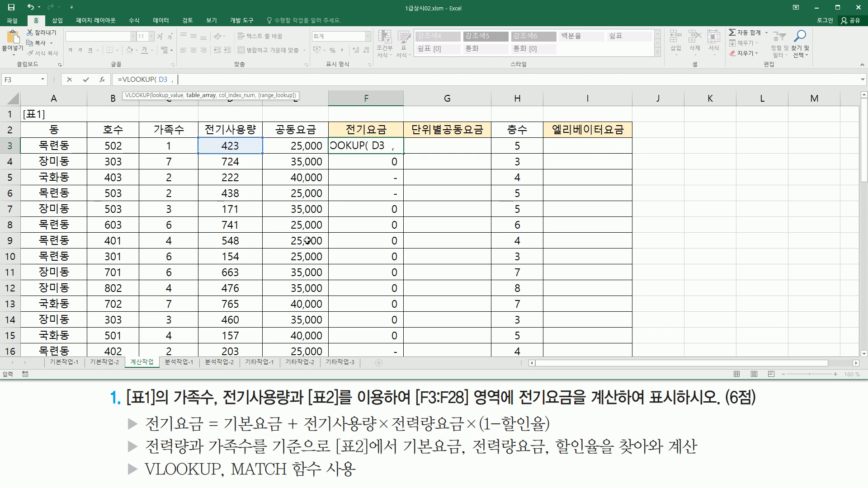
scroll(864, 327, down, 8)
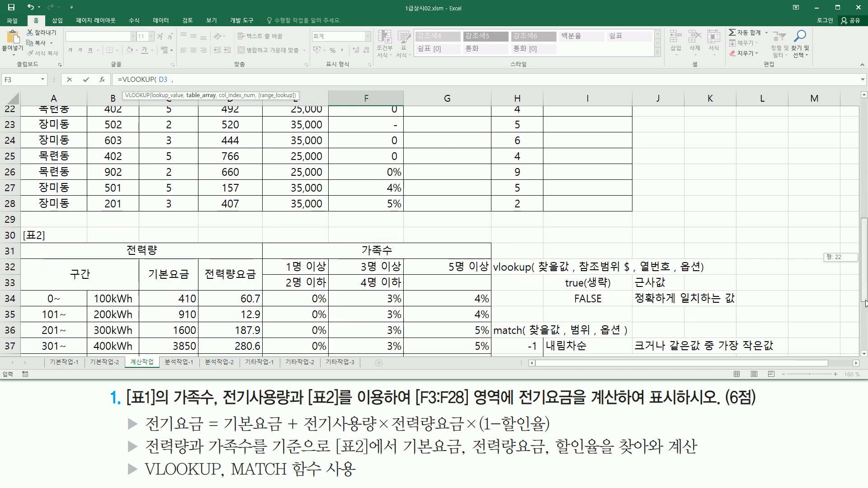
drag(62, 242, 458, 320)
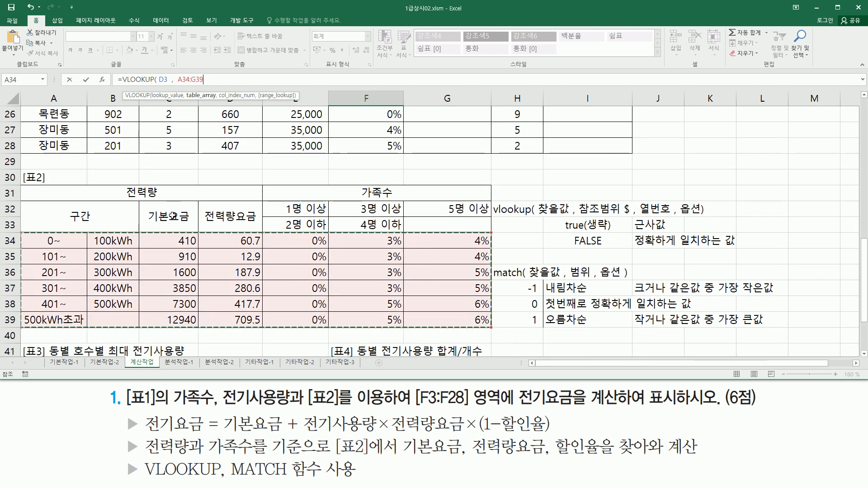
text(, 3)
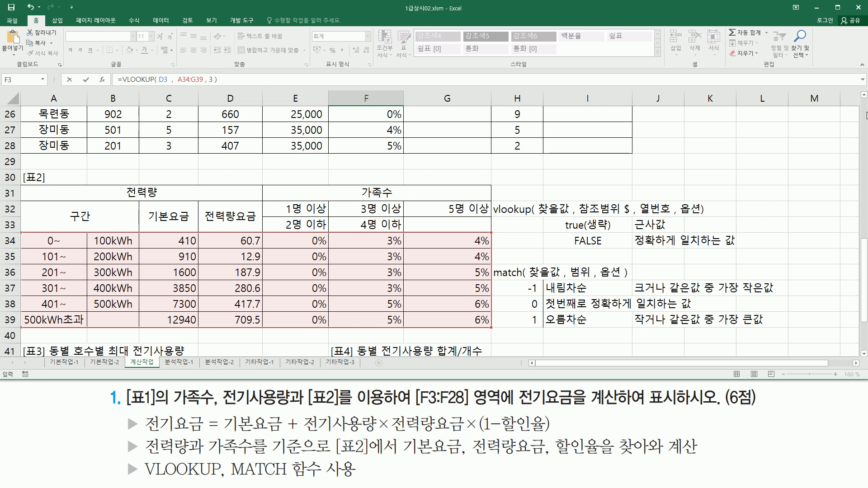
Make the F3 lookup range absolute as $A$34:$G$39, commit the formula and check its result
scroll(867, 115, up, 8)
drag(392, 147, 462, 146)
key(F4)
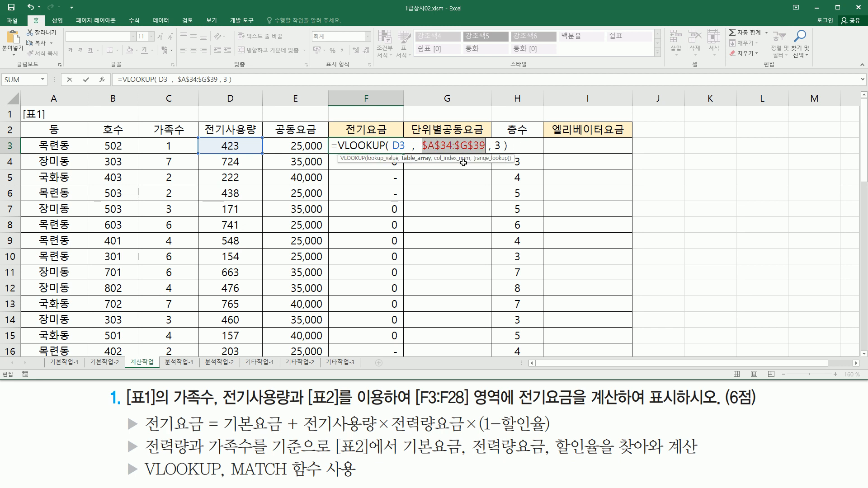
key(Return)
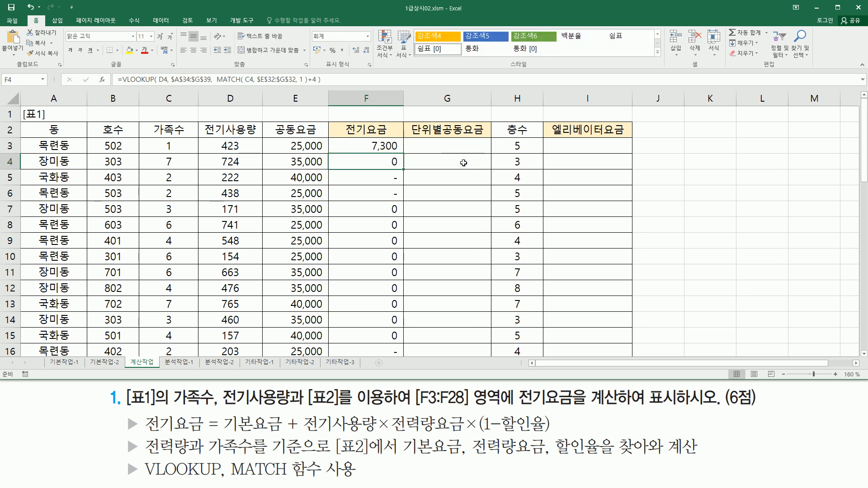
click(376, 151)
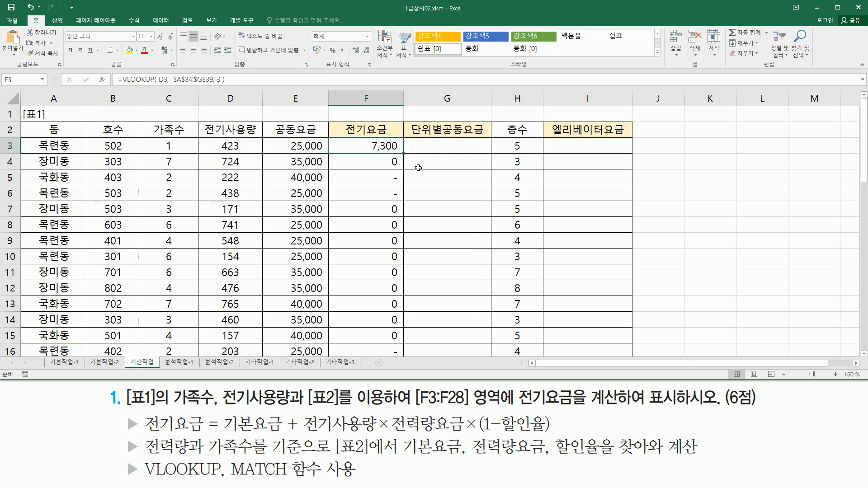
Extend the F3 formula with + D3 * to add the 전기사용량 term after the 기본요금 lookup
double_click(383, 146)
click(496, 146)
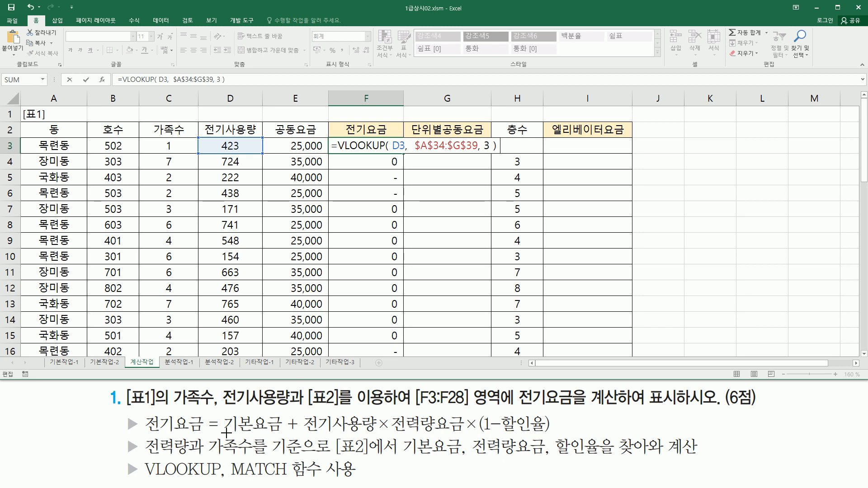
drag(224, 433, 374, 431)
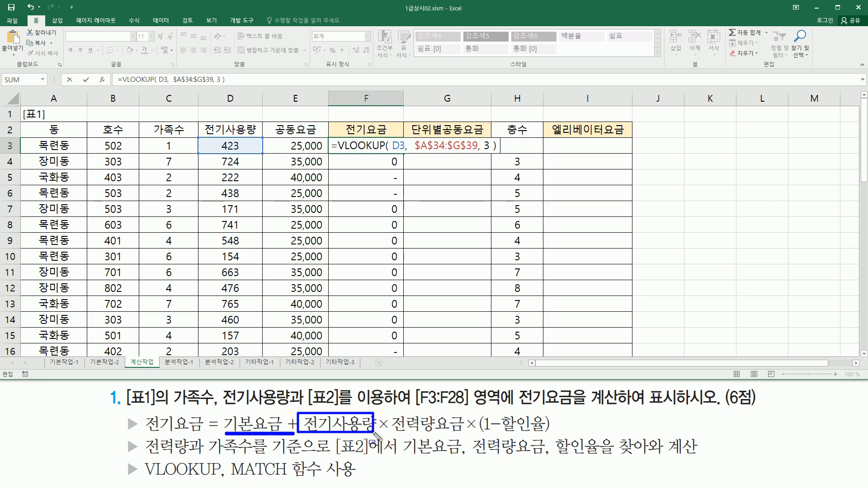
drag(219, 138, 243, 154)
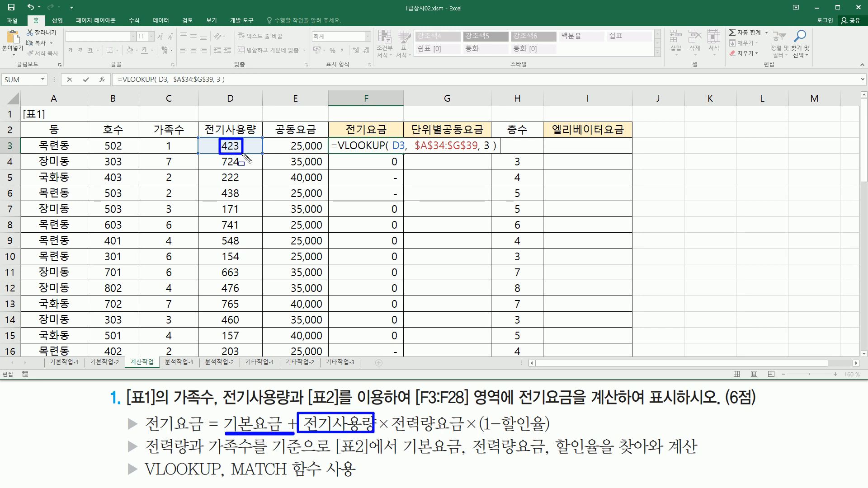
key(Escape)
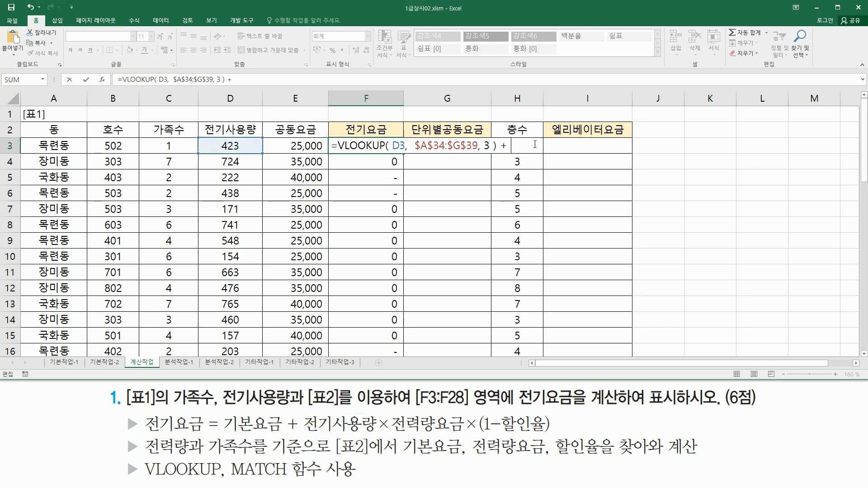
click(232, 146)
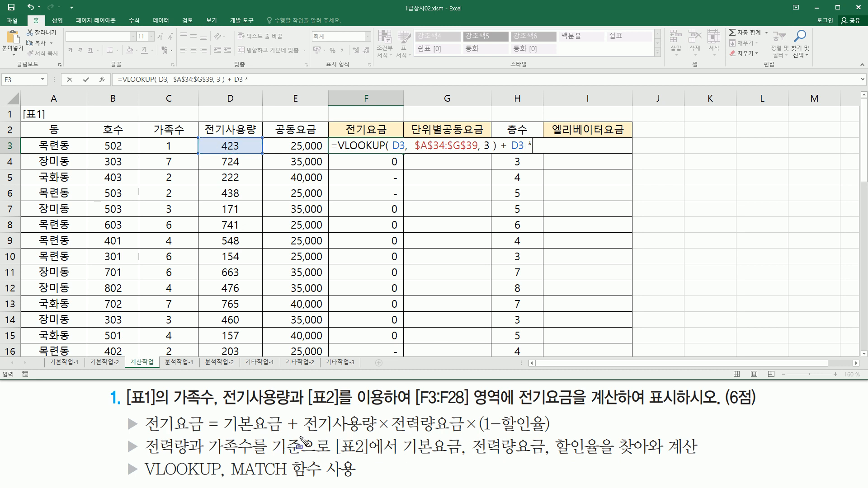
mouse_move(393, 435)
mouse_down()
mouse_move(465, 438)
mouse_move(465, 412)
mouse_up()
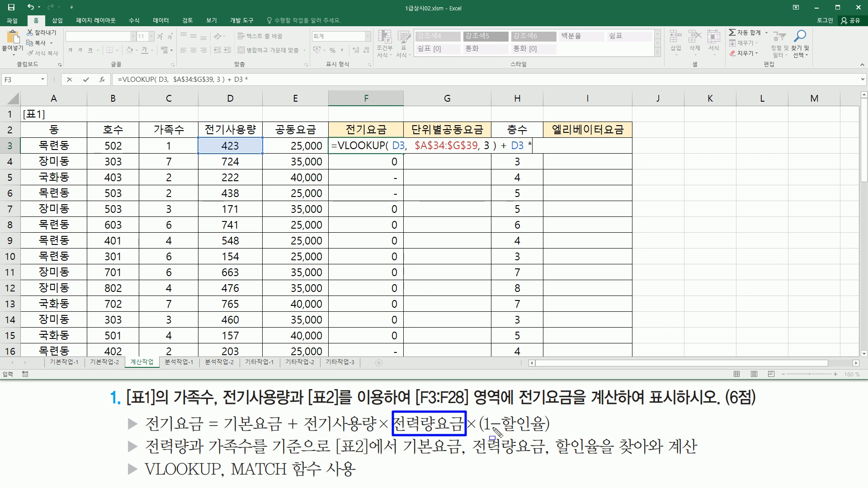
drag(468, 435, 560, 435)
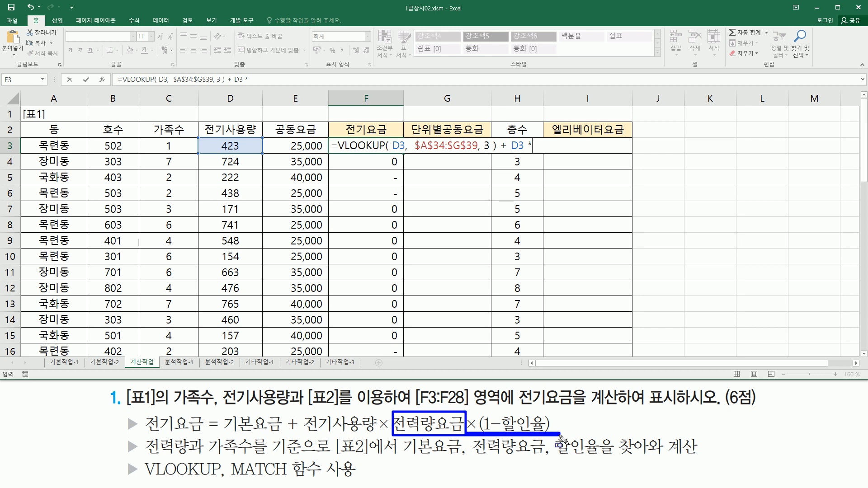
key(Escape)
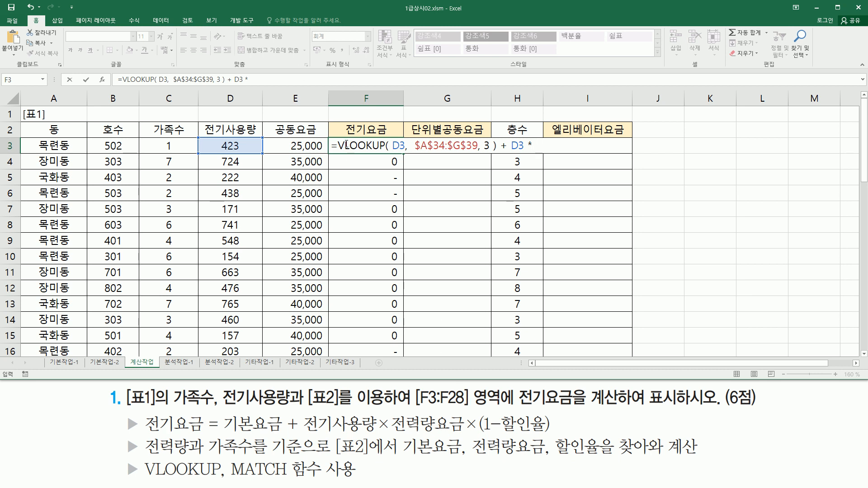
Add a second VLOOKUP after D3 * in F3, with D3 as the lookup value and A34:G39 as the table range
text(vlo)
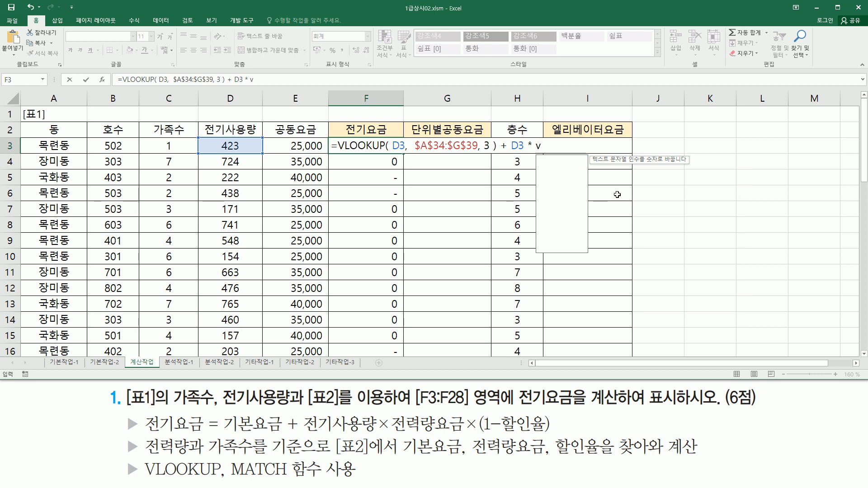
text(o)
key(Tab)
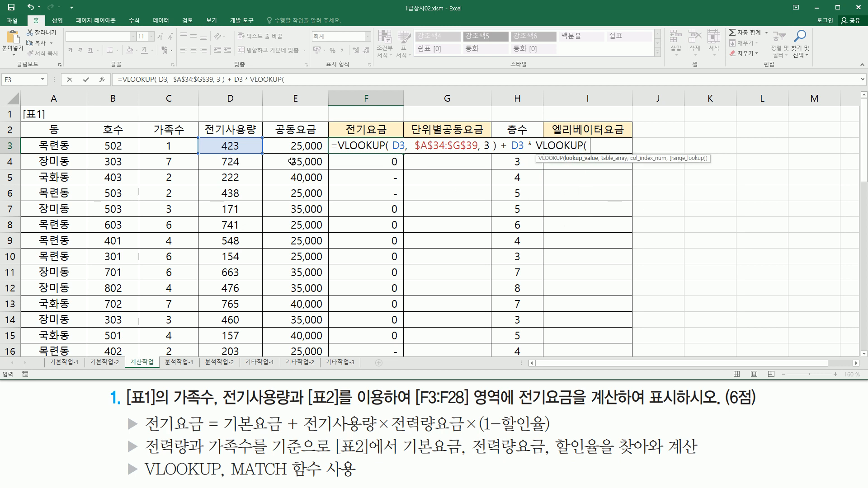
click(219, 147)
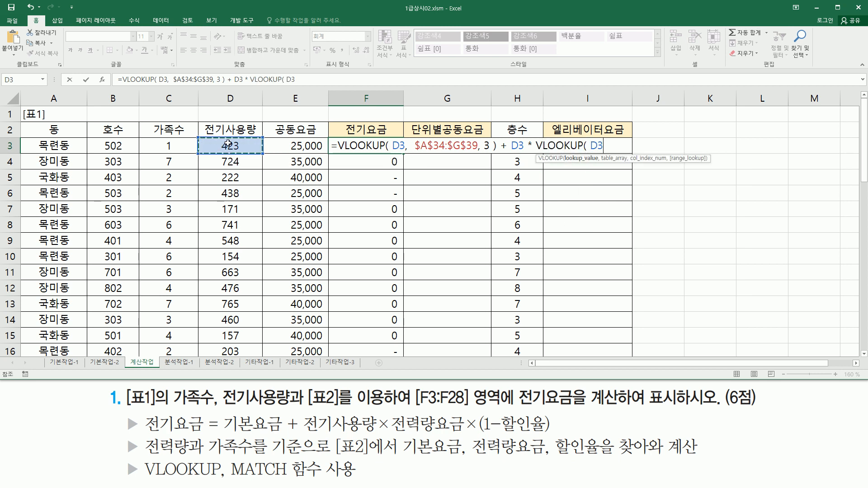
text(,)
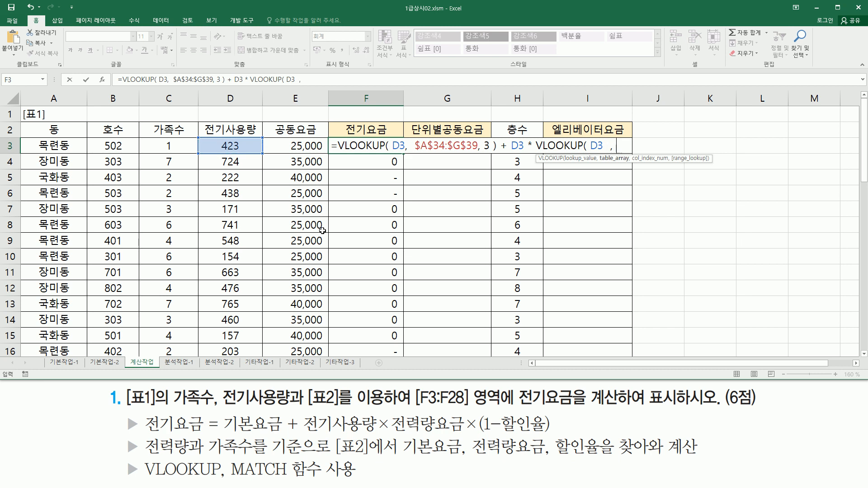
scroll(322, 229, down, 13)
scroll(235, 172, up, 3)
click(68, 169)
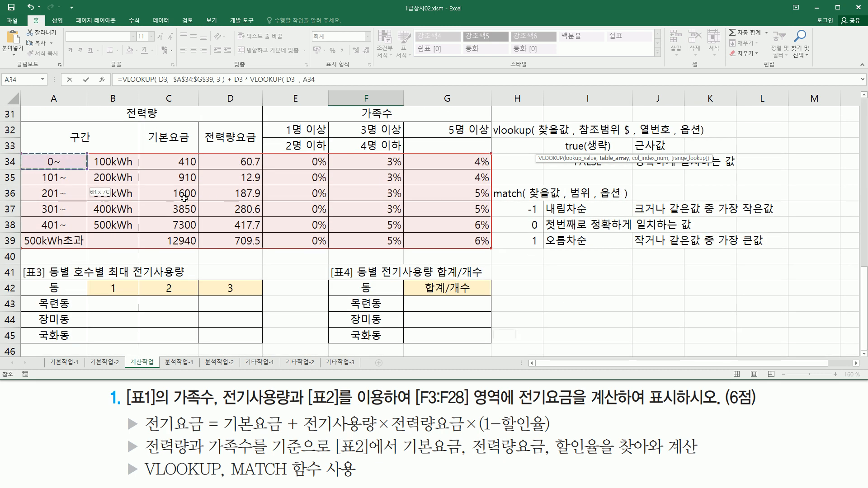
drag(69, 169, 466, 242)
text(,)
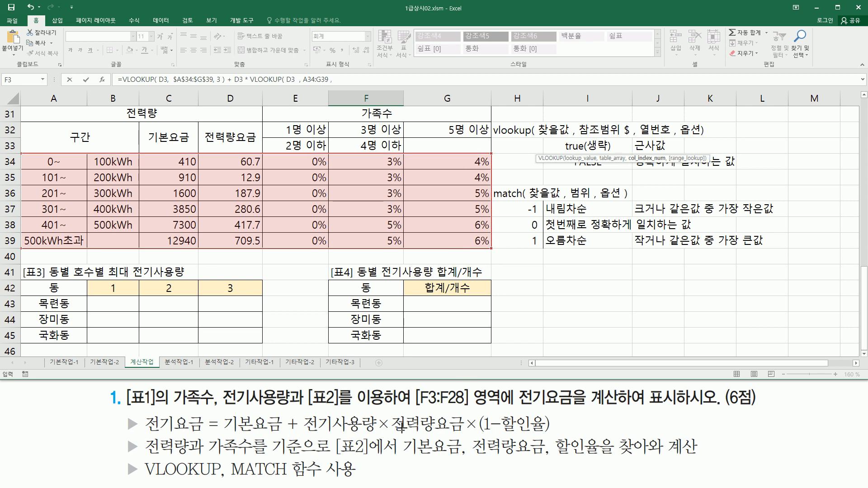
key(ctrl+2)
drag(395, 434, 465, 434)
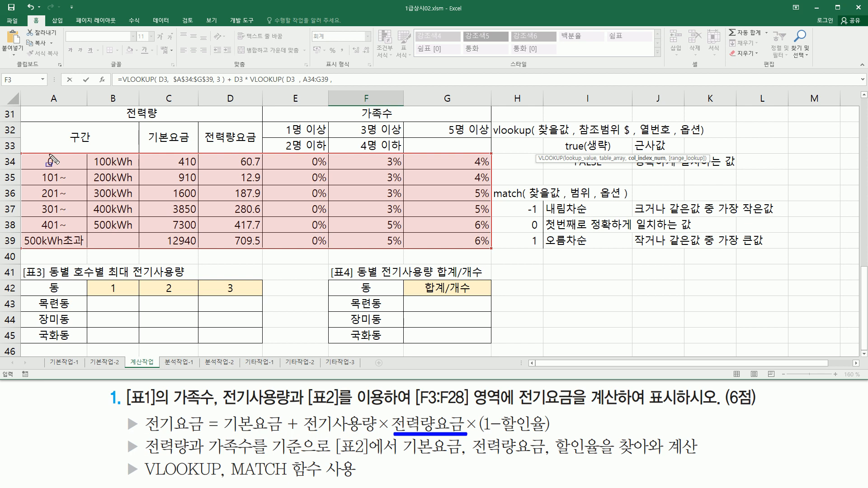
mouse_move(26, 156)
mouse_down()
mouse_move(203, 248)
mouse_move(499, 250)
mouse_up()
drag(226, 121, 231, 184)
key(Escape)
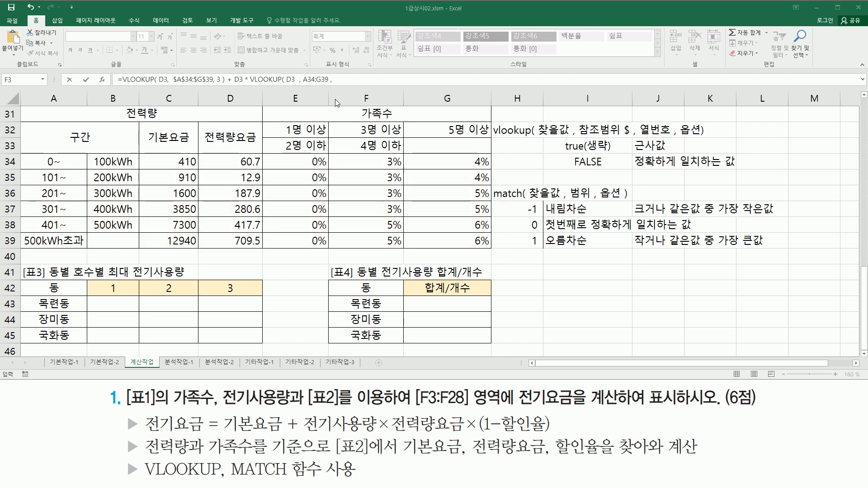
Complete the second VLOOKUP with column 4 for the 전력량요금 and make its range absolute as $A$34:$G$39
click(351, 80)
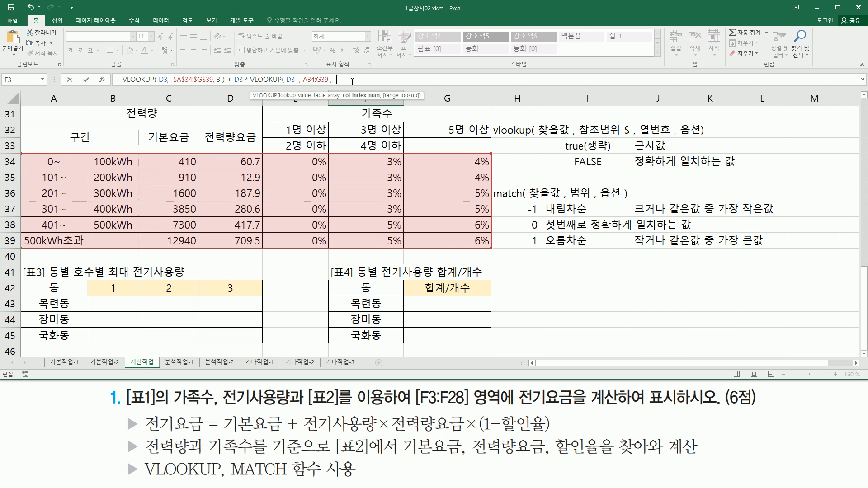
scroll(793, 206, up, 10)
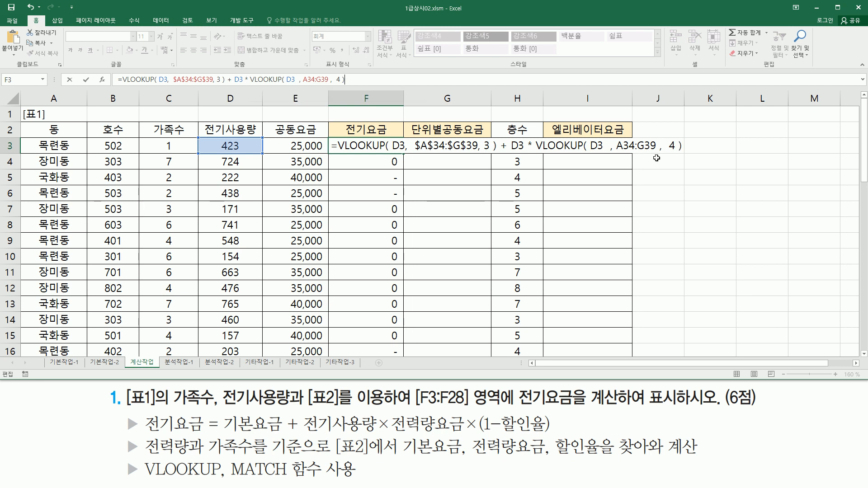
drag(629, 142, 650, 145)
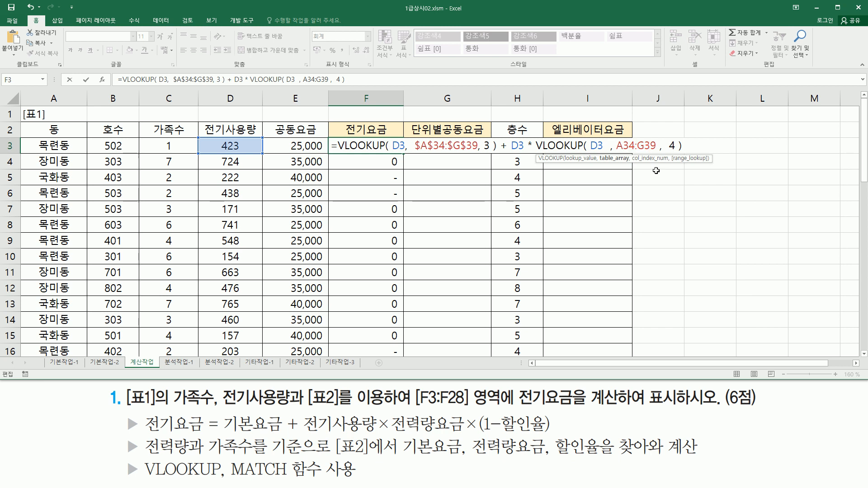
key(F4)
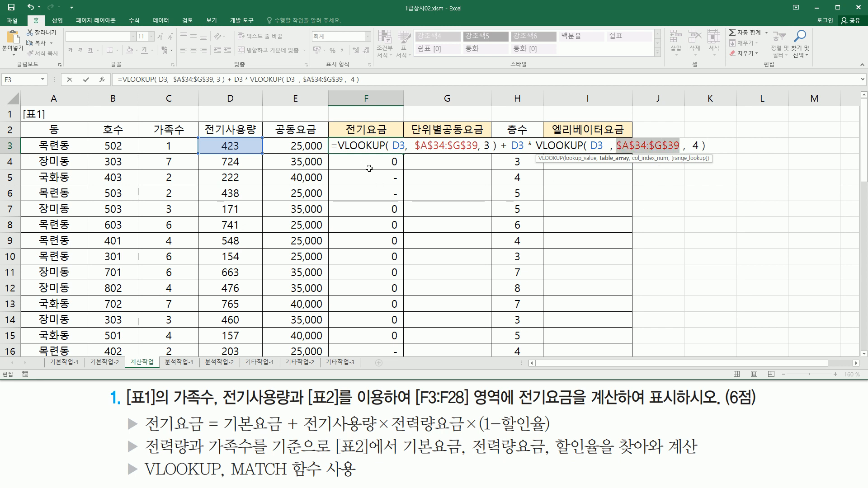
drag(335, 153, 495, 153)
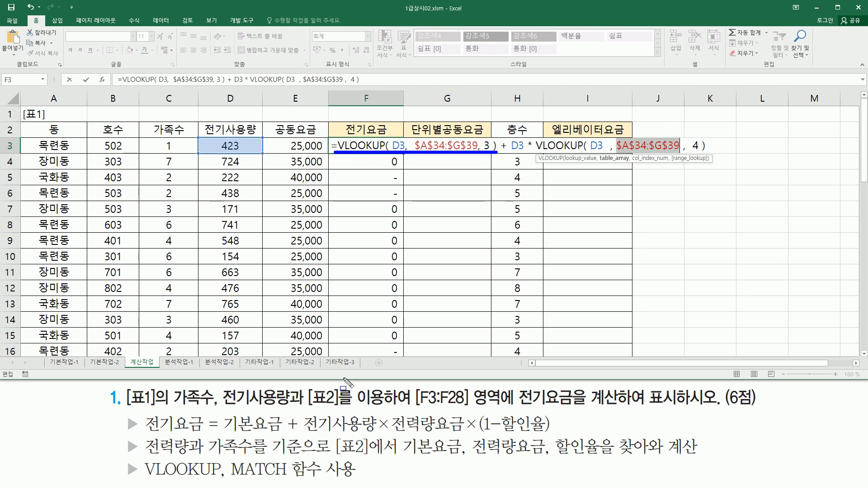
drag(224, 433, 273, 433)
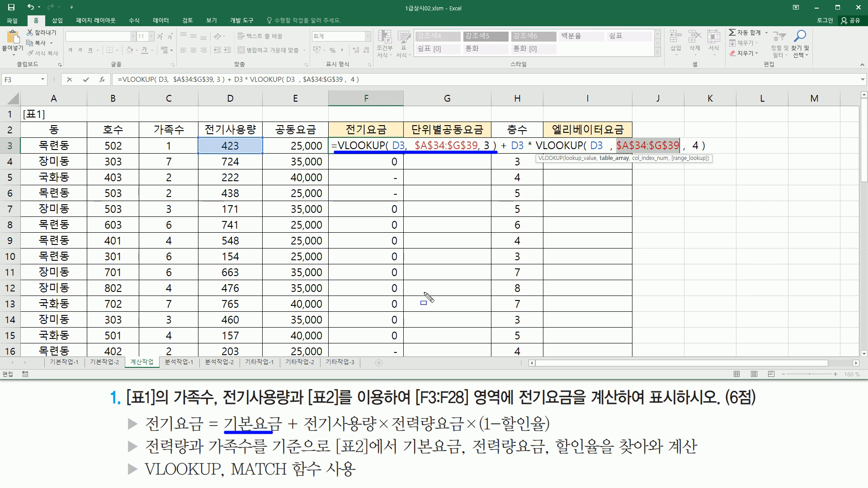
mouse_move(500, 146)
mouse_down()
mouse_move(501, 136)
mouse_move(526, 161)
mouse_up()
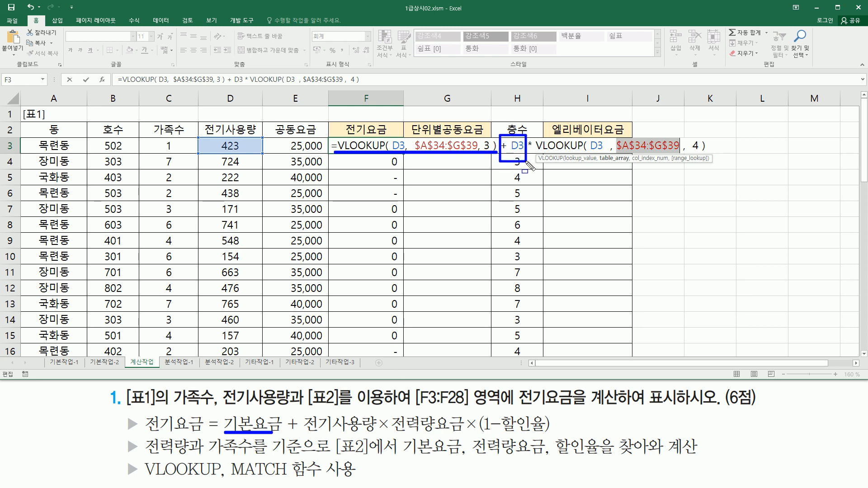
mouse_move(281, 414)
mouse_down()
mouse_move(337, 436)
mouse_move(426, 435)
mouse_up()
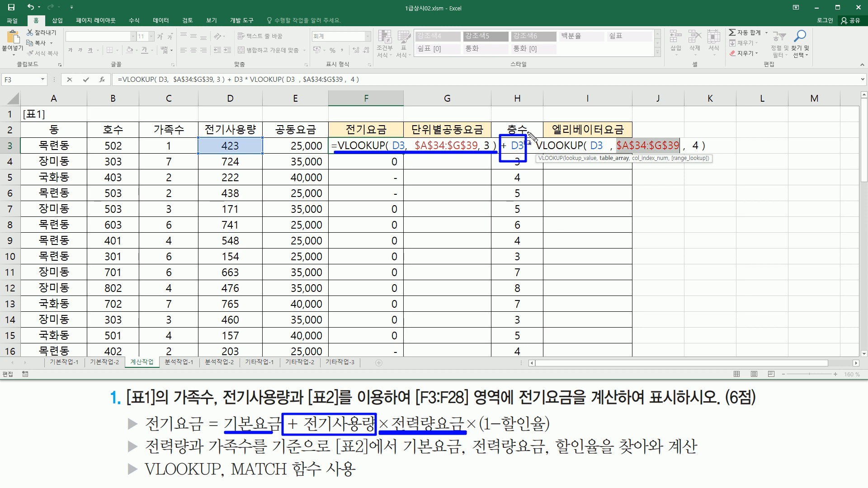
drag(530, 152, 713, 153)
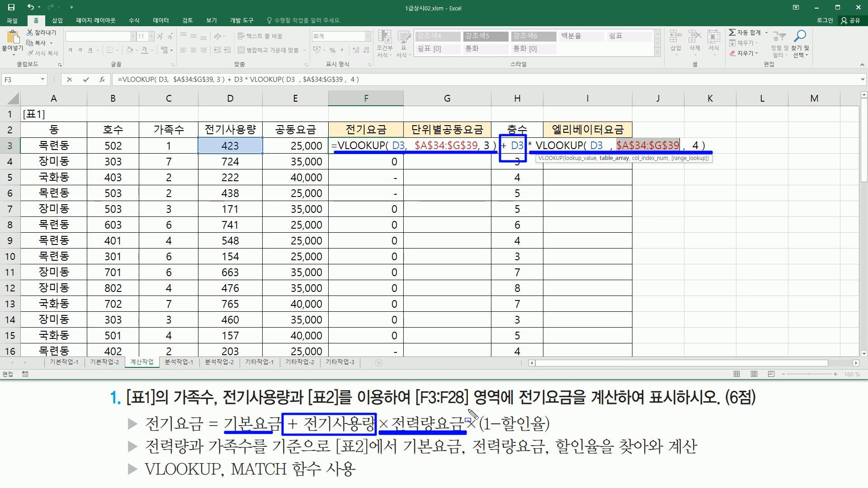
drag(467, 410, 556, 440)
key(Escape)
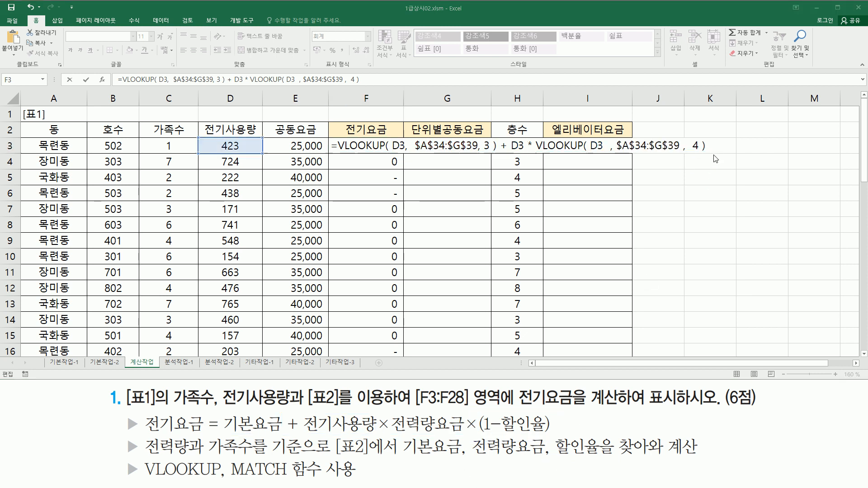
Append * ( 1- VLOOKUP( D3, $A$34:$G$39, MATCH( C3, $E$32:$G$32, 1 )+4 ) ) to the F3 formula and commit it
click(717, 144)
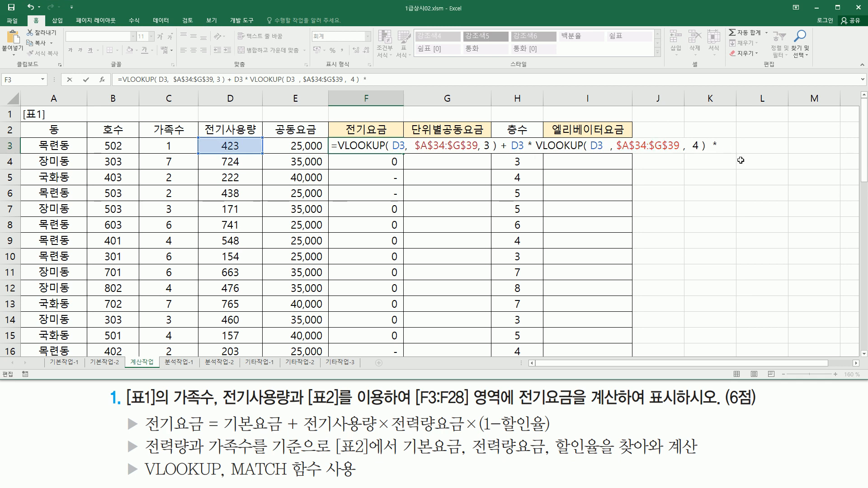
text(*  ( 1- VLOOKUP( D3, $A$34:$G$39,  MATCH( C3, $E$32:$G$32, 1 )+4 ))
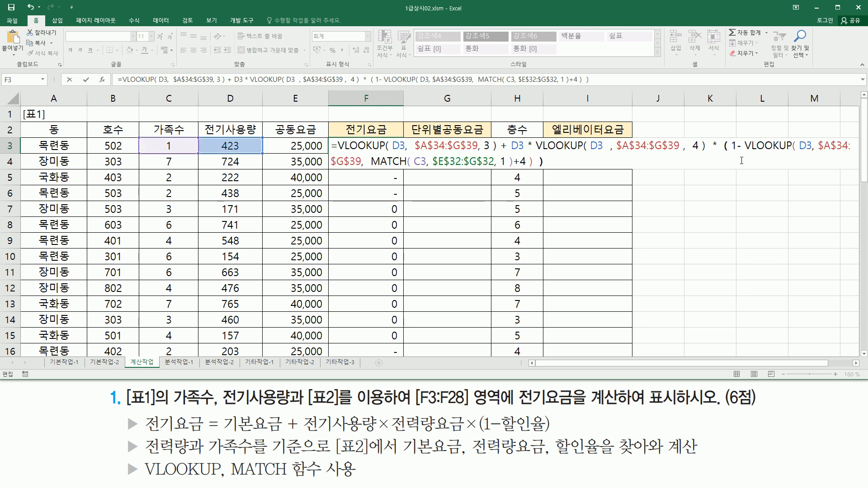
drag(547, 163, 185, 118)
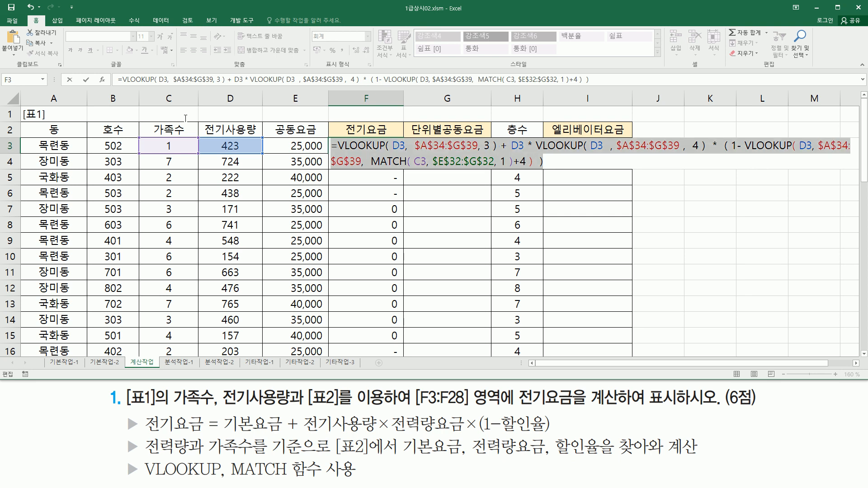
click(556, 164)
key(Return)
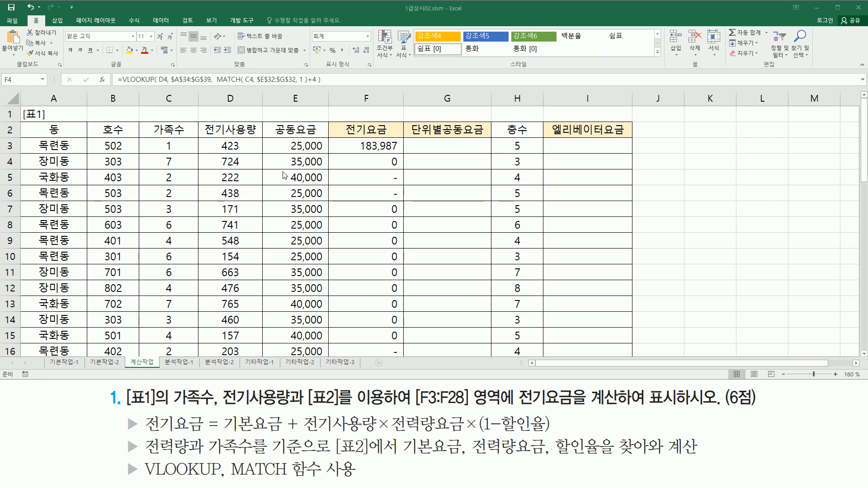
Fill the F3 formula down through F28 and check the 전기요금 results
click(388, 145)
double_click(405, 154)
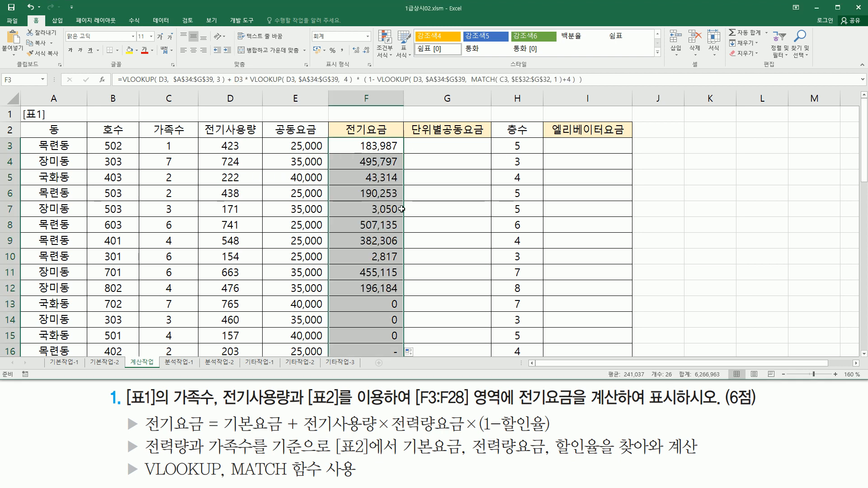
scroll(397, 224, down, 7)
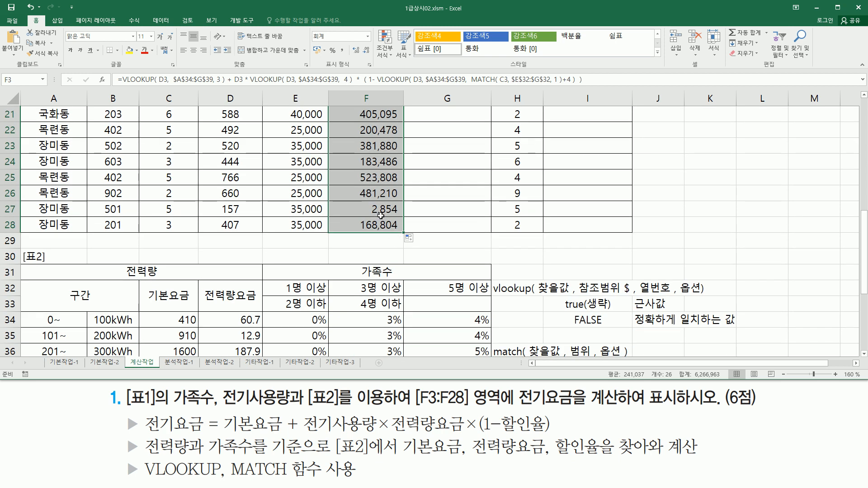
scroll(383, 233, up, 7)
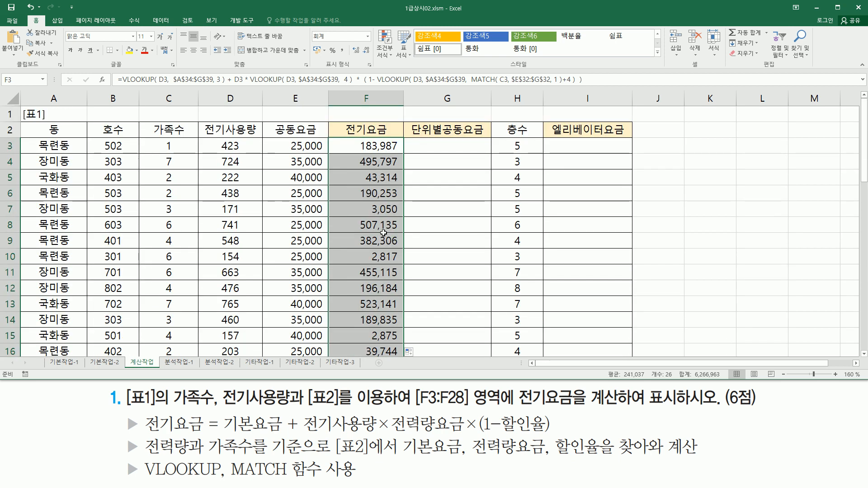
Paste the complete F3 formula into A29 as text, preceded by an apostrophe
key(ctrl+z)
scroll(252, 225, down, 7)
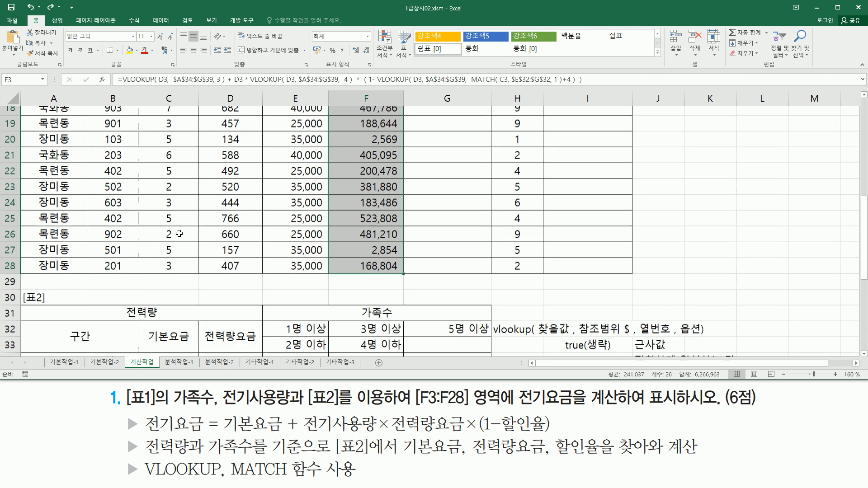
click(62, 241)
text(')
key(ctrl+v)
key(ctrl+Return)
click(864, 354)
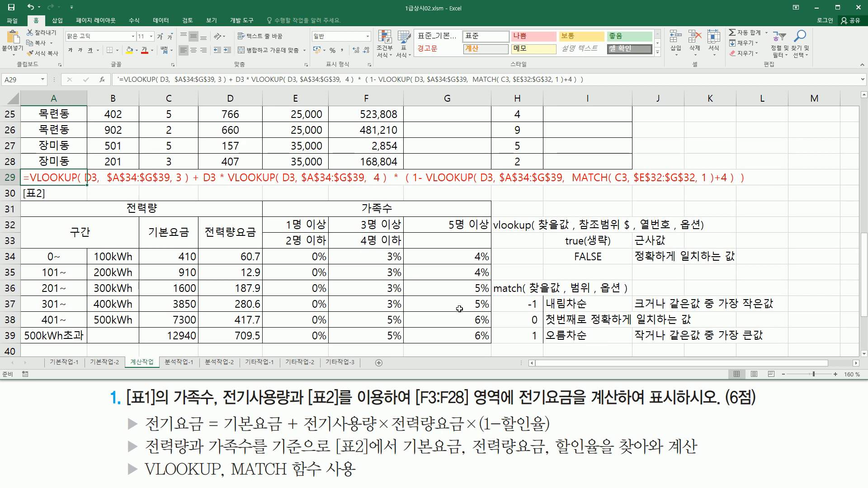
click(195, 238)
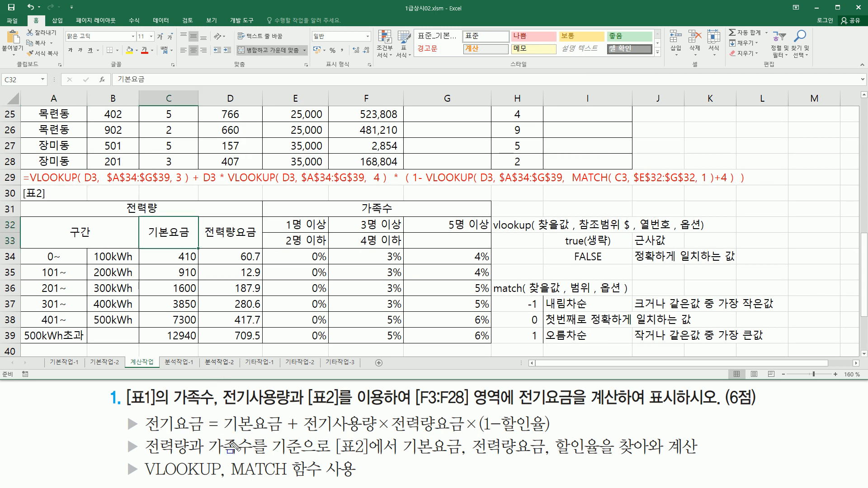
drag(223, 435, 551, 435)
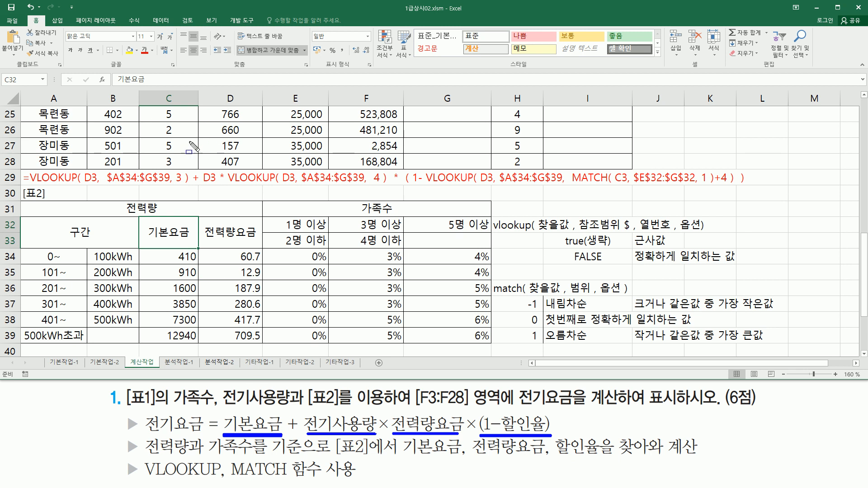
drag(306, 411, 378, 436)
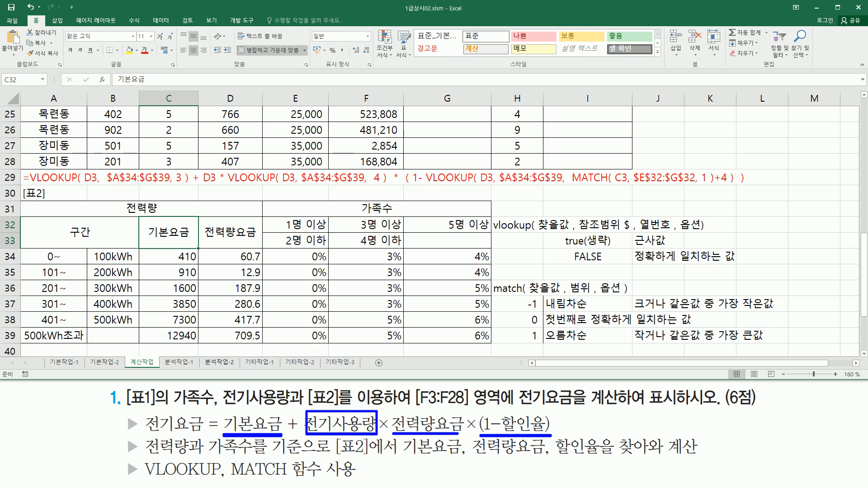
drag(247, 403, 269, 389)
drag(421, 409, 447, 390)
drag(517, 406, 538, 388)
mouse_move(22, 249)
mouse_down()
mouse_move(49, 289)
mouse_move(495, 344)
mouse_up()
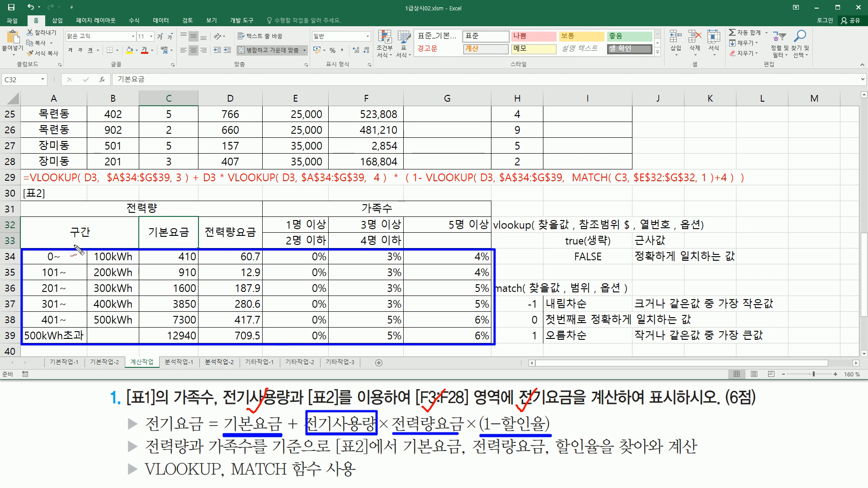
drag(58, 233, 54, 244)
mouse_move(108, 237)
mouse_down()
mouse_move(166, 243)
mouse_move(154, 248)
mouse_up()
mouse_move(226, 235)
mouse_down()
mouse_move(216, 244)
mouse_move(236, 243)
mouse_move(225, 250)
mouse_up()
mouse_move(283, 242)
mouse_down()
mouse_move(289, 240)
mouse_move(268, 246)
mouse_up()
drag(272, 232, 282, 233)
drag(344, 239, 350, 242)
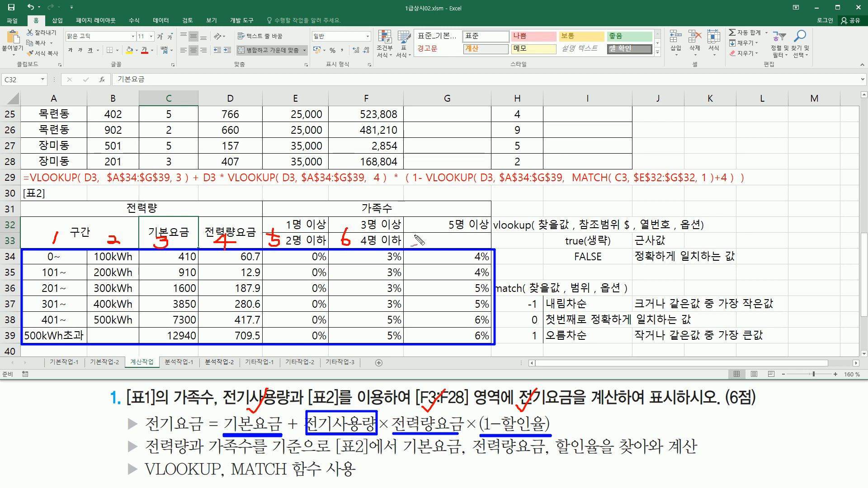
Review the A29 formula against the 전기요금 definition, comparing the 기본요금, 전기사용량, 전력량요금 and 1-할인율 parts
mouse_move(422, 234)
mouse_down()
mouse_move(433, 233)
mouse_move(427, 246)
mouse_up()
drag(177, 163, 182, 160)
drag(30, 186, 188, 191)
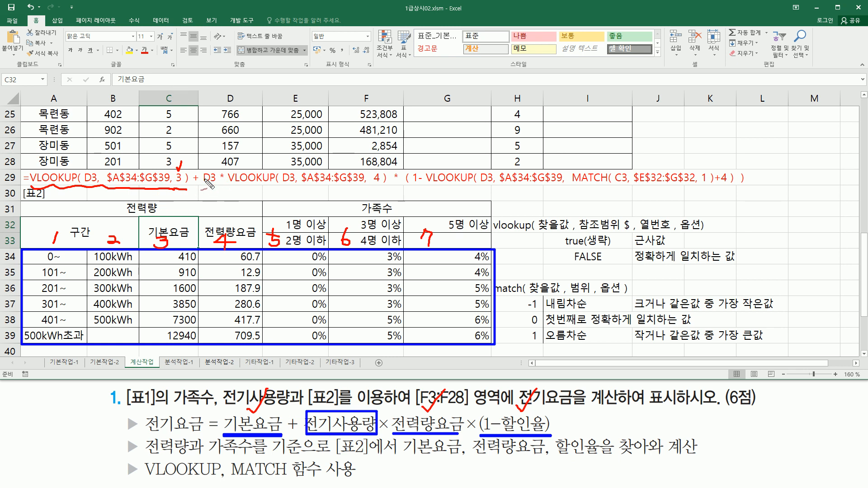
drag(201, 186, 219, 187)
drag(377, 172, 383, 164)
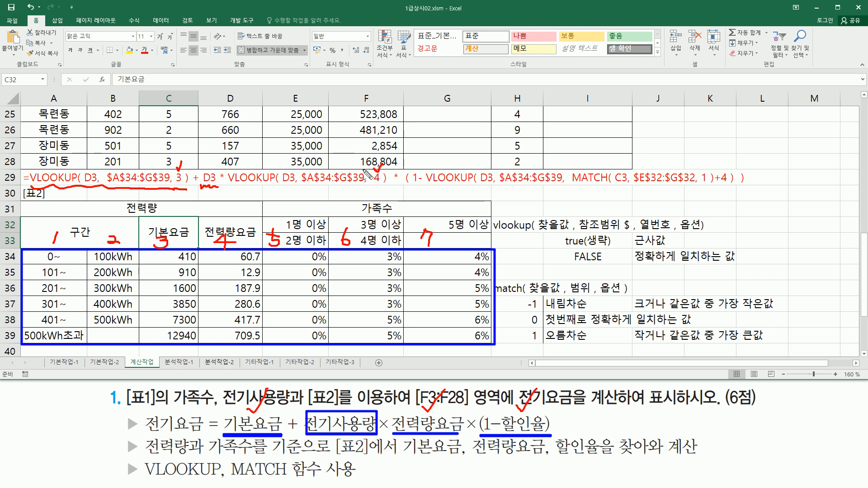
drag(237, 192, 389, 192)
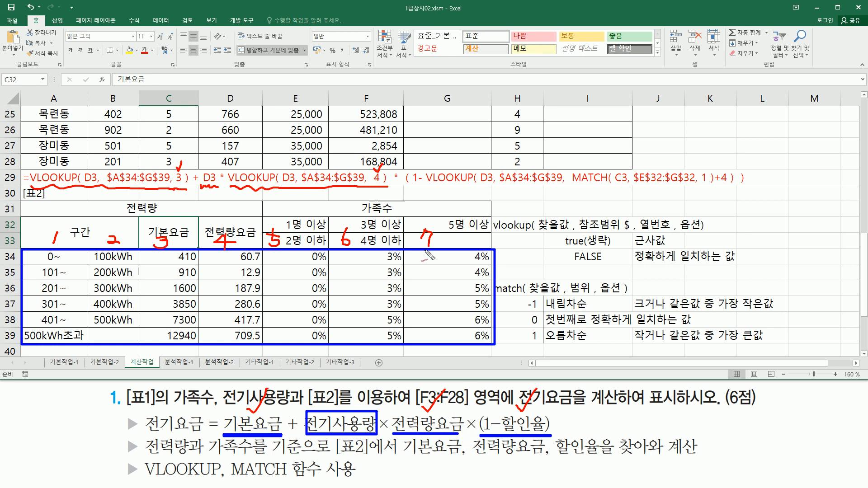
drag(394, 183, 400, 183)
drag(480, 412, 484, 406)
drag(548, 412, 555, 408)
drag(406, 164, 413, 157)
drag(747, 189, 746, 164)
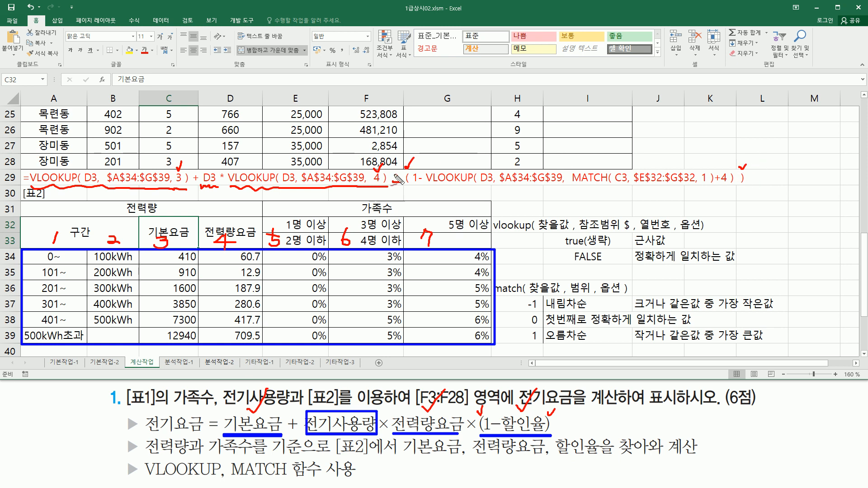
drag(413, 183, 425, 182)
mouse_move(424, 186)
mouse_down()
mouse_move(684, 196)
mouse_move(735, 186)
mouse_up()
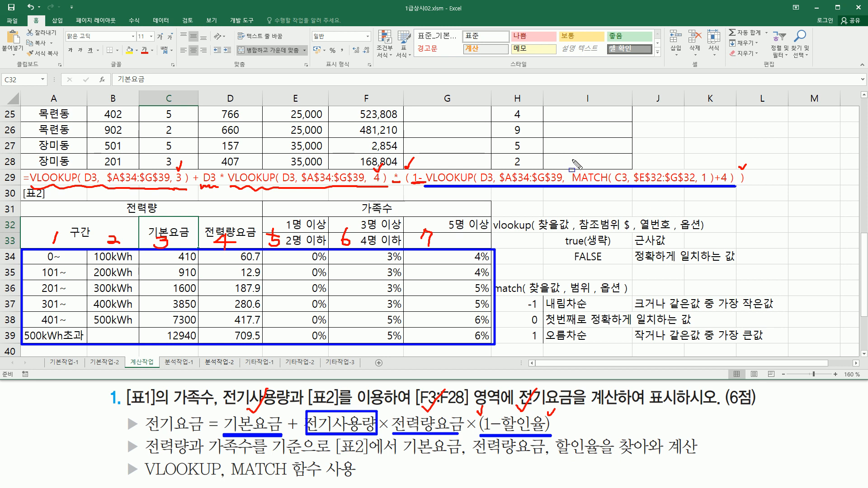
Examine how MATCH plus 4 in the A29 formula converts the 가족수 position into the 할인율 column of [표2]
mouse_move(678, 201)
mouse_down()
mouse_move(733, 200)
mouse_move(730, 190)
mouse_up()
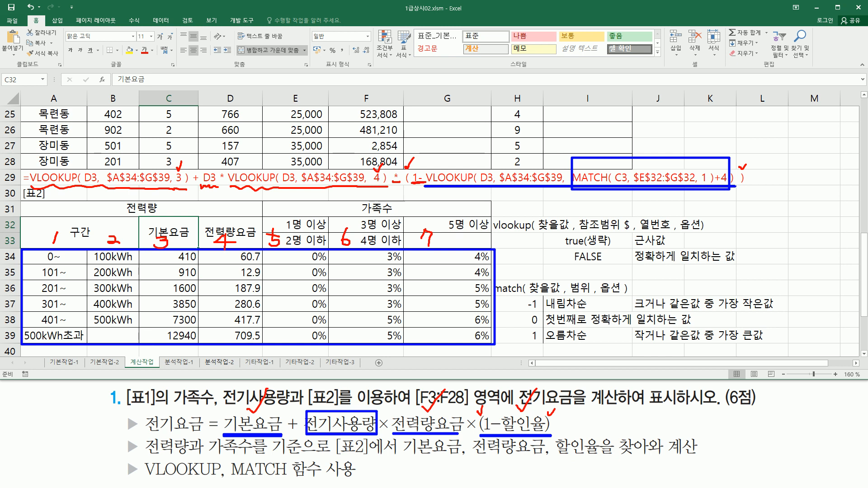
mouse_move(294, 251)
mouse_down()
mouse_move(314, 332)
mouse_move(477, 337)
mouse_move(491, 347)
mouse_up()
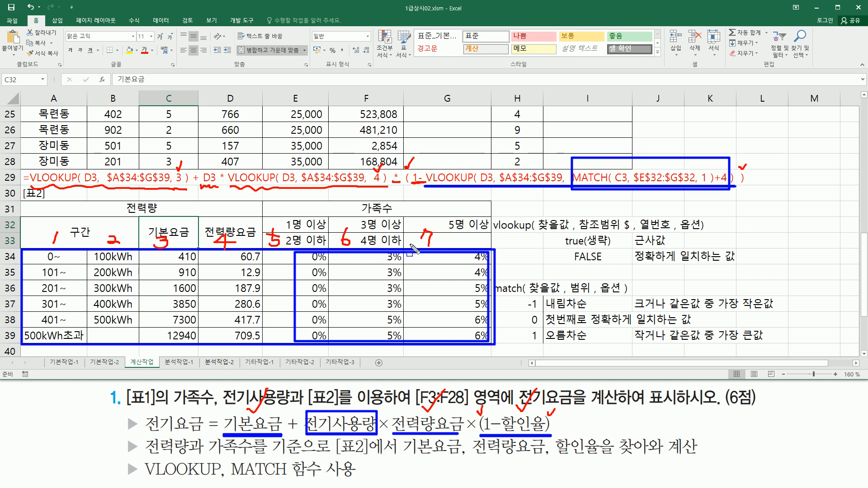
drag(359, 195, 399, 217)
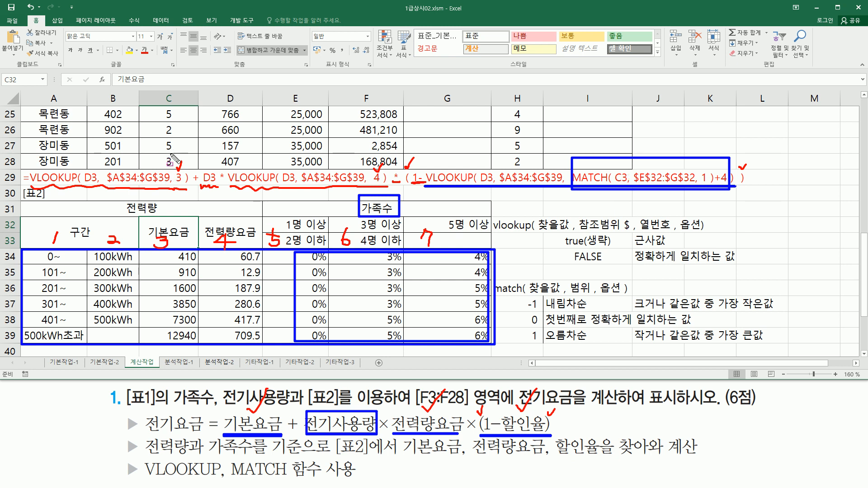
mouse_move(270, 215)
mouse_down()
mouse_move(291, 235)
mouse_move(493, 233)
mouse_up()
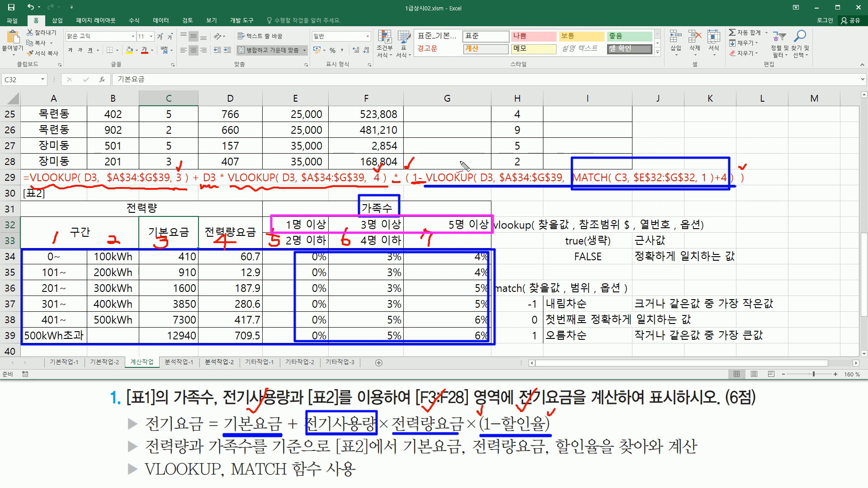
mouse_move(303, 203)
mouse_down()
mouse_move(301, 216)
mouse_move(356, 212)
mouse_up()
mouse_move(416, 203)
mouse_down()
mouse_move(428, 206)
mouse_move(417, 213)
mouse_up()
drag(718, 164, 729, 162)
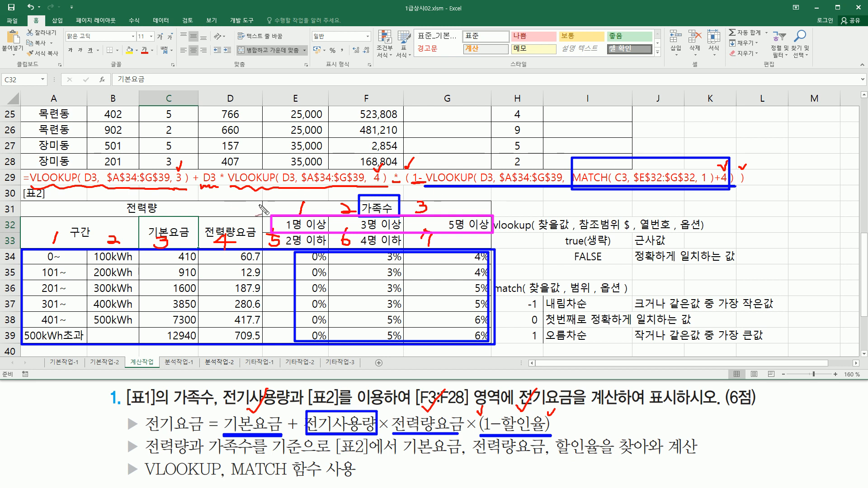
mouse_move(302, 220)
mouse_down()
mouse_move(317, 198)
mouse_move(300, 220)
mouse_move(313, 204)
mouse_move(265, 223)
mouse_move(279, 219)
mouse_up()
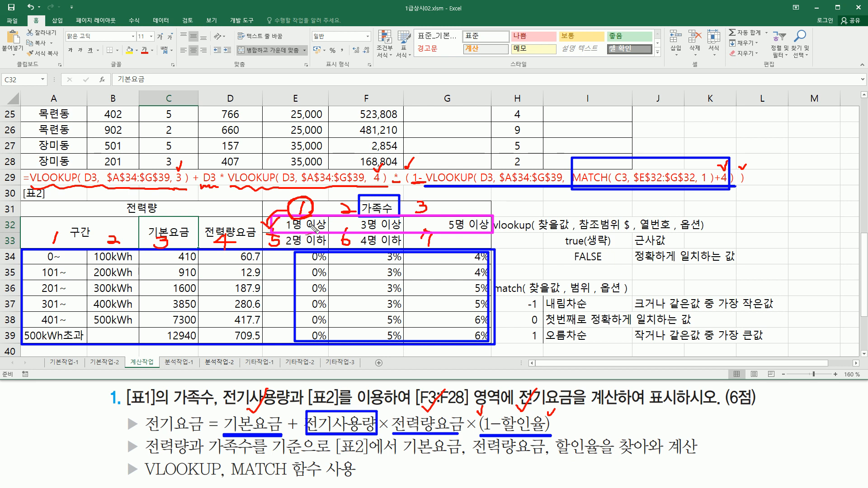
mouse_move(354, 205)
mouse_down()
mouse_move(345, 200)
mouse_move(337, 212)
mouse_move(361, 214)
mouse_move(349, 201)
mouse_move(335, 218)
mouse_move(338, 244)
mouse_up()
drag(418, 230, 422, 229)
mouse_move(426, 199)
mouse_down()
mouse_move(416, 198)
mouse_move(415, 213)
mouse_move(428, 201)
mouse_up()
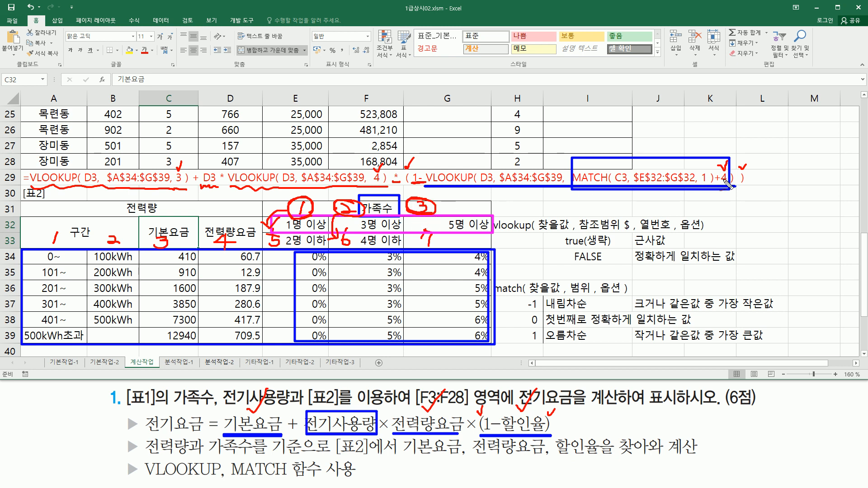
drag(713, 184, 723, 183)
mouse_move(408, 214)
mouse_down()
mouse_move(412, 238)
mouse_move(402, 239)
mouse_up()
key(Escape)
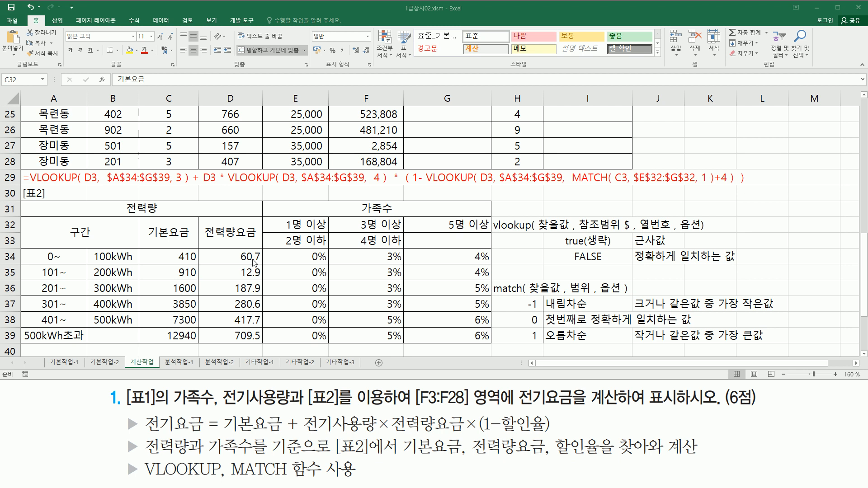
Compare the shared arguments of the three VLOOKUPs in A29 and review the VLOOKUP and MATCH syntax notes beside [표2]
drag(30, 185, 707, 178)
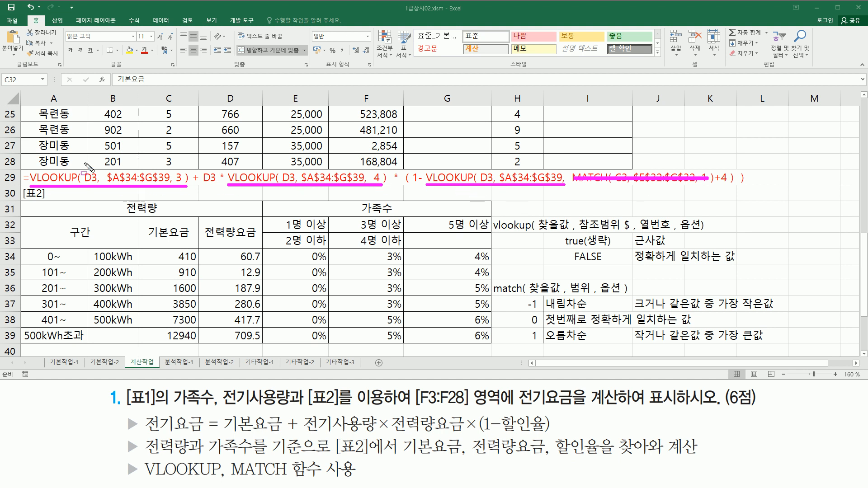
mouse_move(84, 163)
mouse_down()
mouse_move(156, 186)
mouse_move(176, 162)
mouse_up()
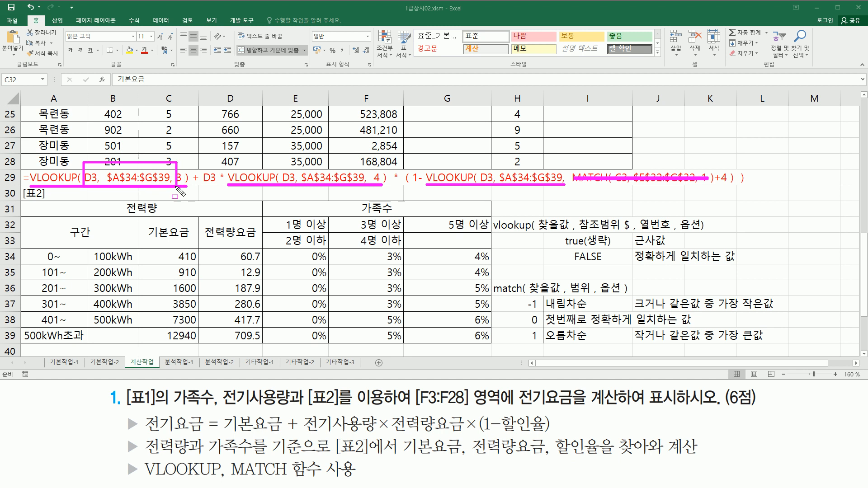
mouse_move(280, 163)
mouse_down()
mouse_move(316, 184)
mouse_move(367, 171)
mouse_move(367, 163)
mouse_up()
mouse_move(488, 164)
mouse_down()
mouse_move(480, 185)
mouse_move(558, 174)
mouse_move(557, 163)
mouse_up()
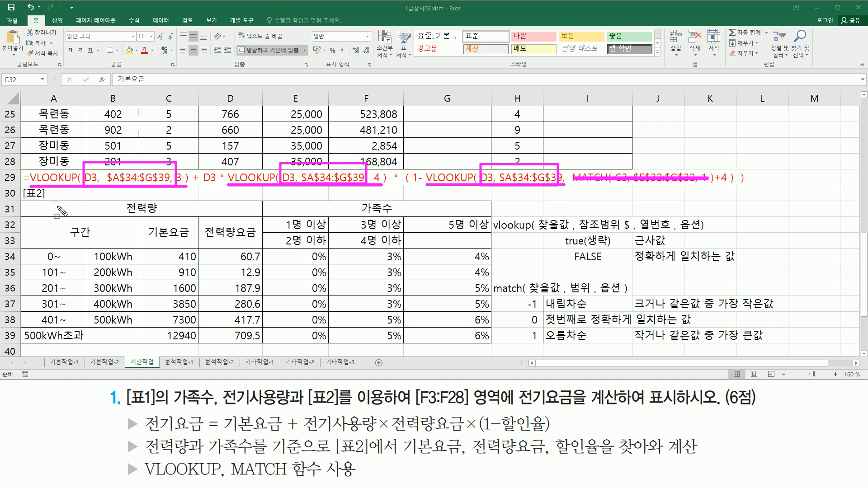
key(Escape)
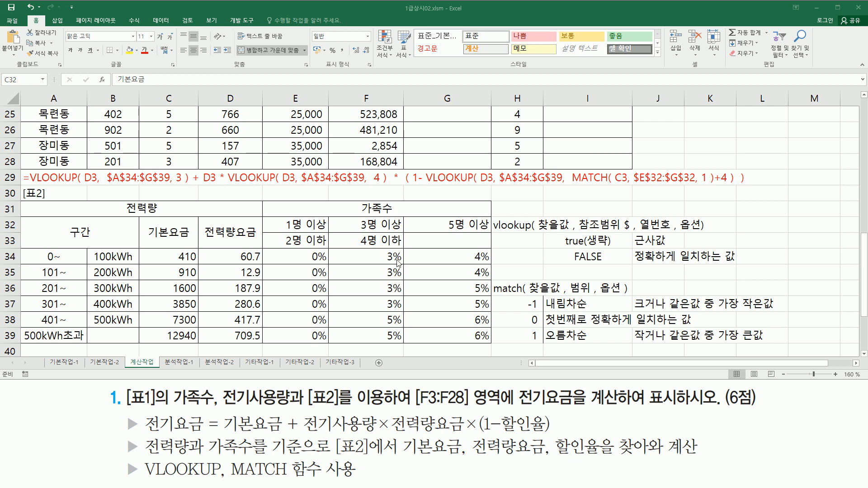
drag(492, 211, 786, 344)
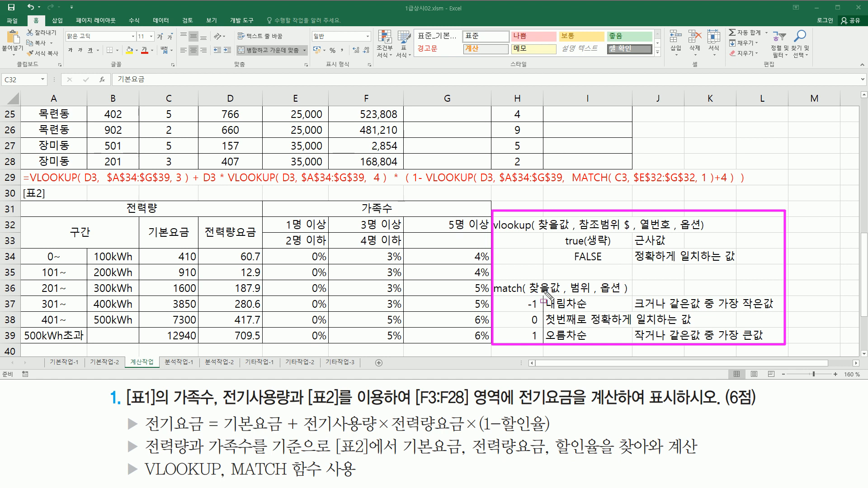
key(Escape)
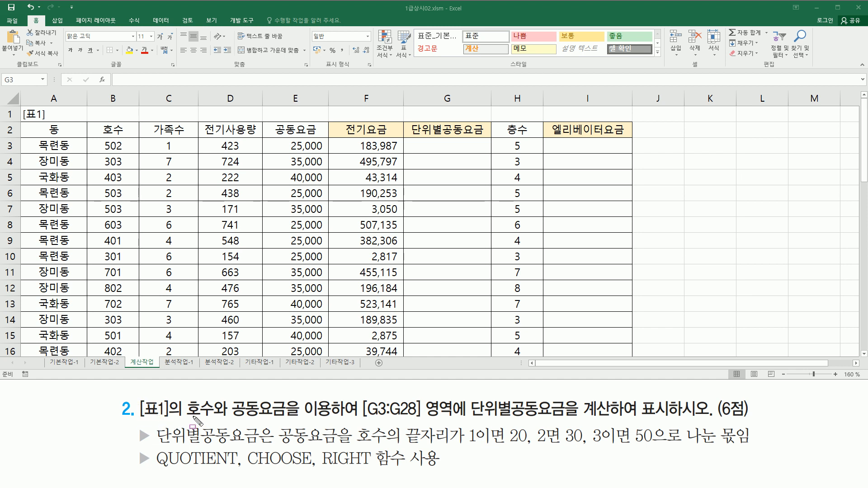
Read question 2 and locate its 호수 and 공동요금 source columns and the G3:G28 target range in [표1]
drag(184, 396, 220, 421)
mouse_move(96, 121)
mouse_down()
mouse_move(93, 219)
mouse_move(123, 355)
mouse_move(131, 358)
mouse_up()
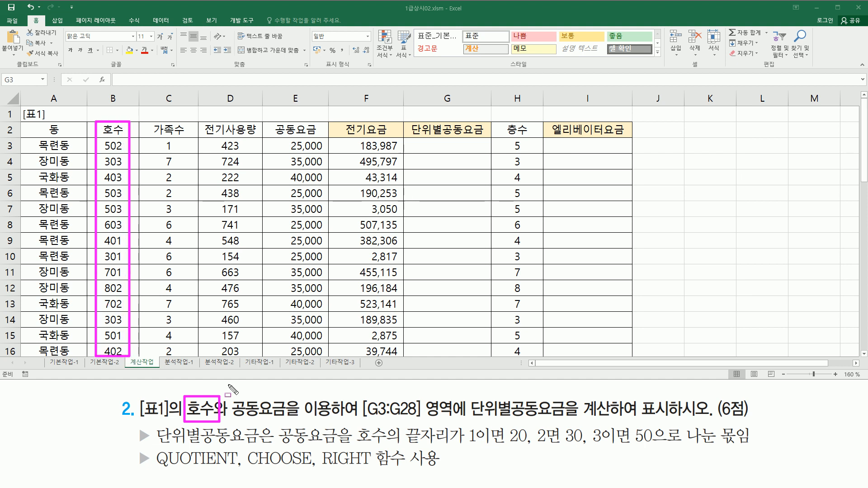
mouse_move(232, 396)
mouse_down()
mouse_move(244, 421)
mouse_move(290, 421)
mouse_up()
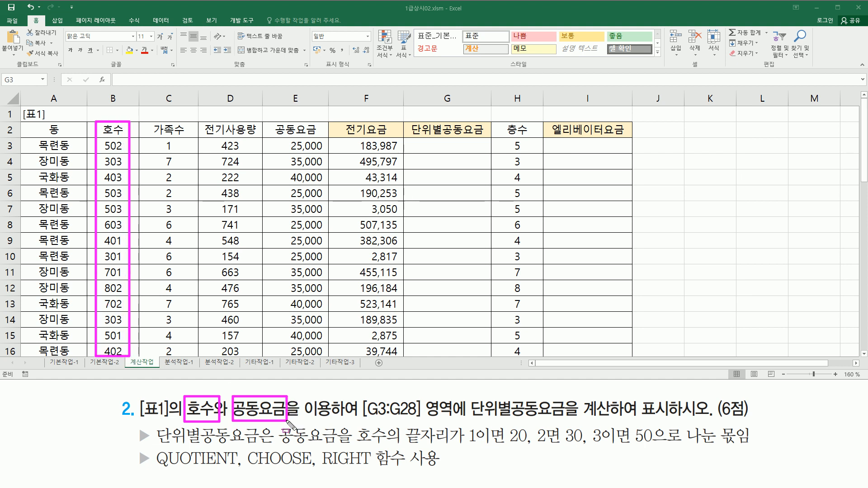
mouse_move(273, 121)
mouse_down()
mouse_move(305, 329)
mouse_move(323, 358)
mouse_up()
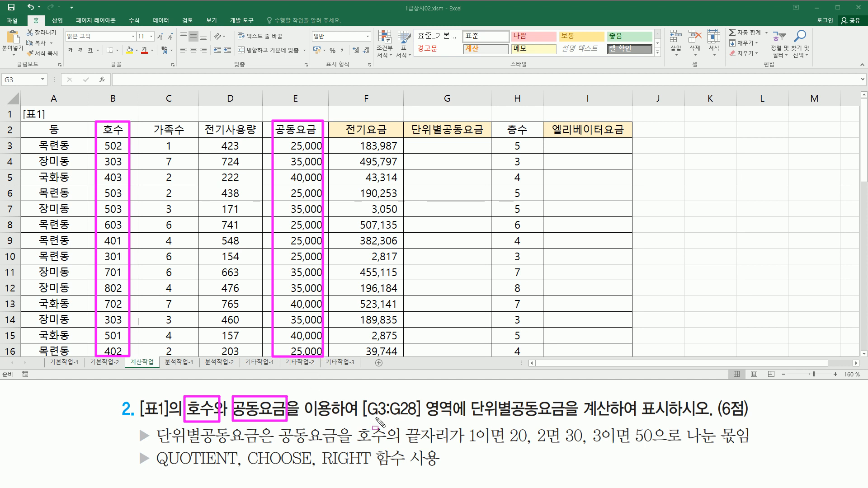
drag(363, 420, 460, 422)
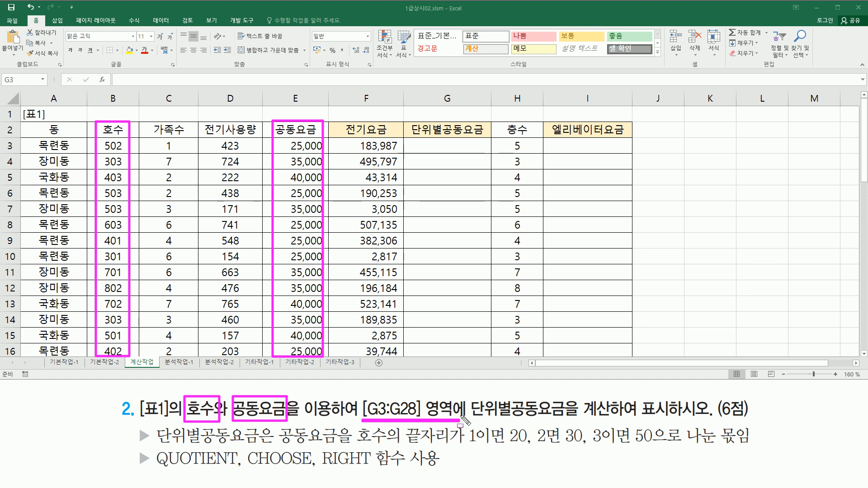
mouse_move(415, 140)
mouse_down()
mouse_move(461, 247)
mouse_move(481, 355)
mouse_up()
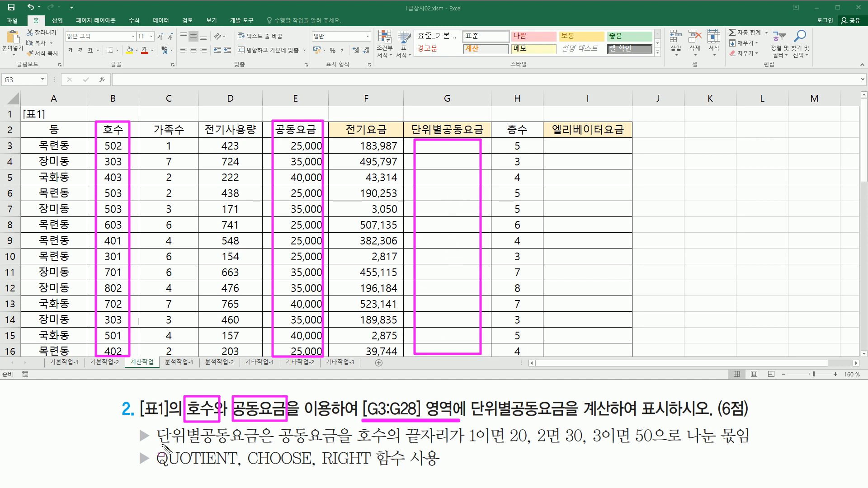
Study the 단위별공동요금 rule based on the last digit of 호수 and match its parts to QUOTIENT, CHOOSE and RIGHT
drag(153, 444, 338, 447)
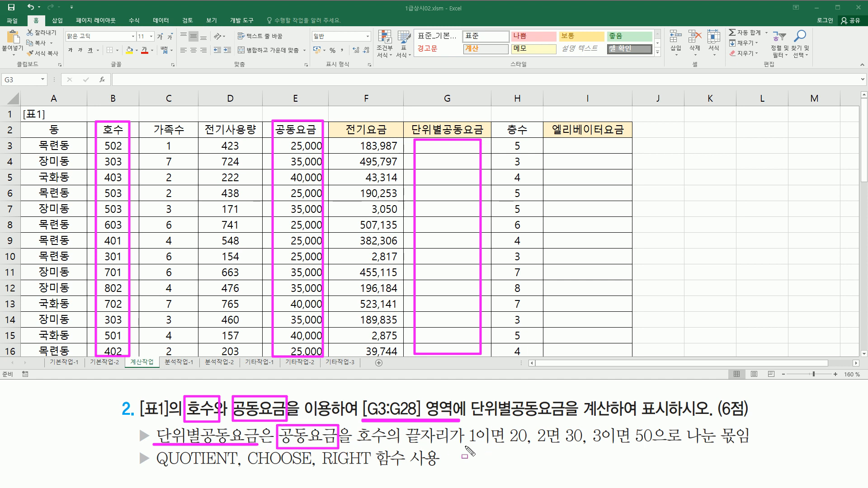
mouse_move(468, 445)
mouse_down()
mouse_move(692, 439)
mouse_move(752, 447)
mouse_up()
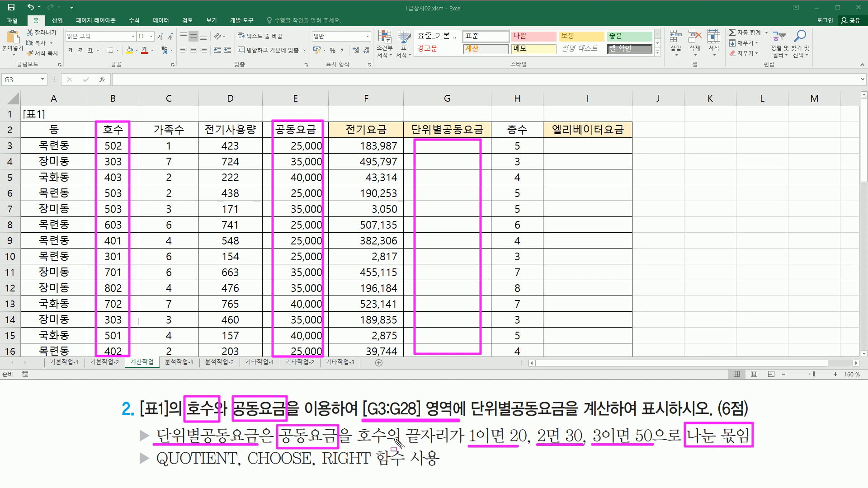
drag(355, 448, 453, 447)
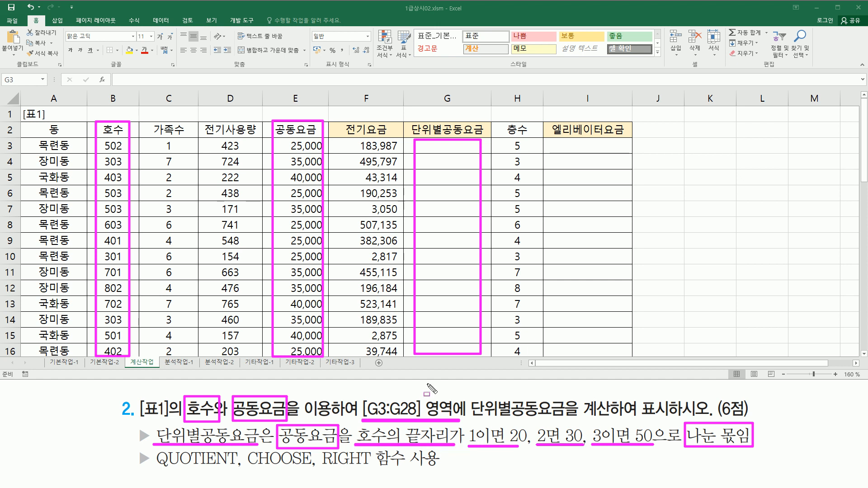
drag(116, 136, 128, 355)
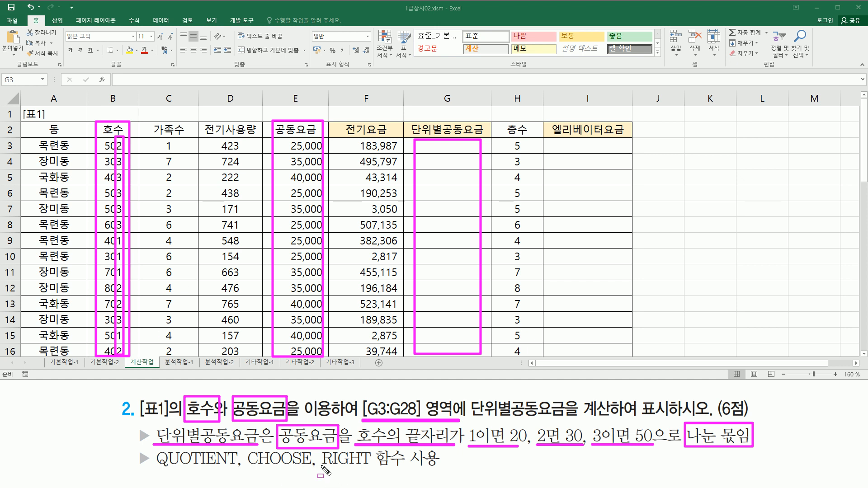
drag(323, 468, 364, 467)
mouse_move(467, 424)
mouse_down()
mouse_move(470, 454)
mouse_move(656, 453)
mouse_up()
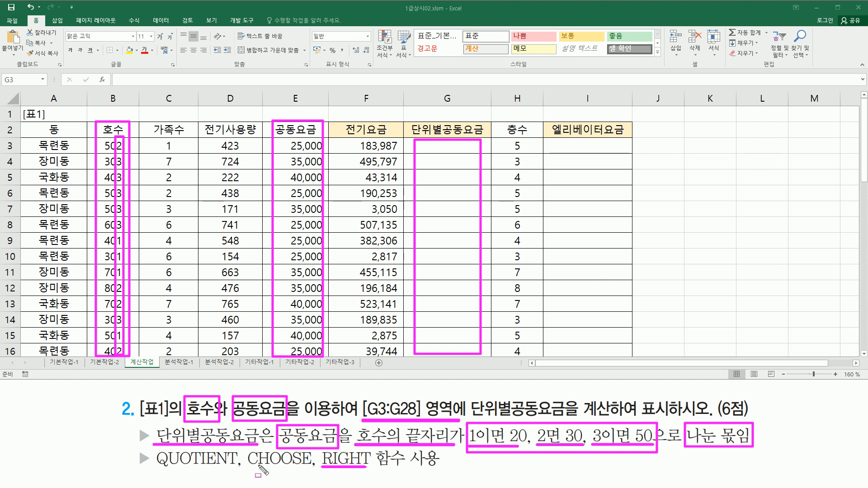
drag(248, 467, 309, 468)
drag(718, 427, 737, 459)
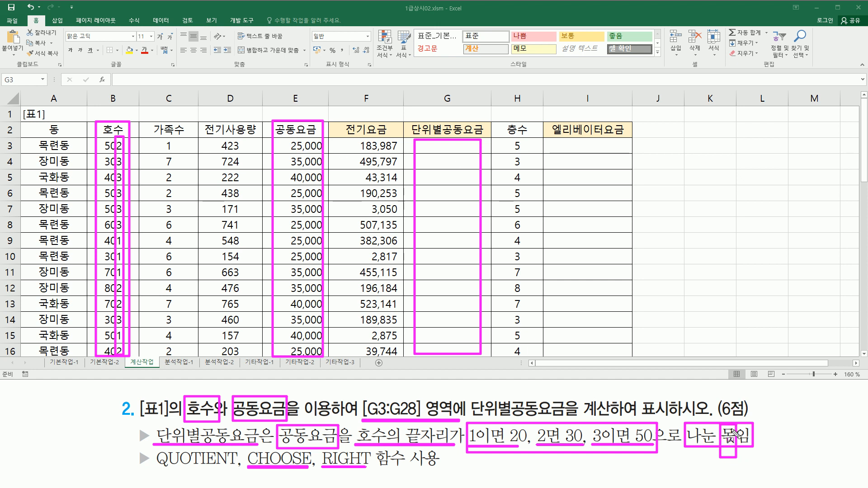
drag(156, 469, 233, 469)
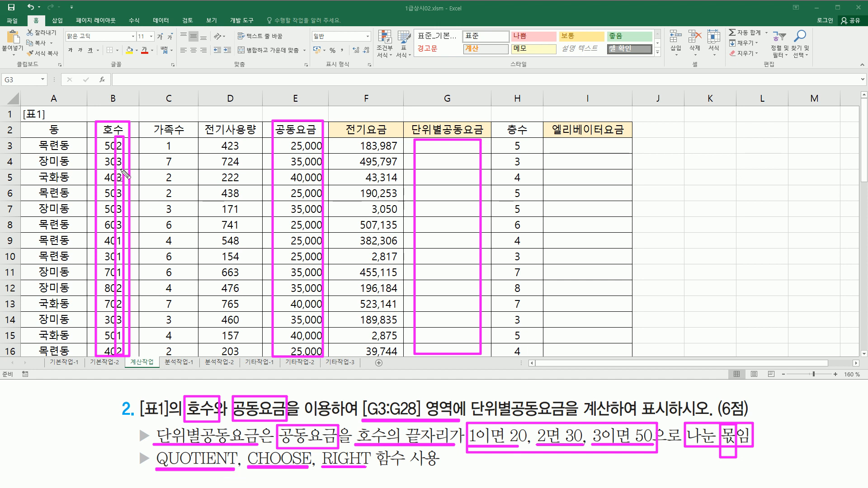
key(Escape)
Enter =RIGHT( B3, 1 ) in G3 to extract the last digit of 호수 and fill it down through G14
click(448, 146)
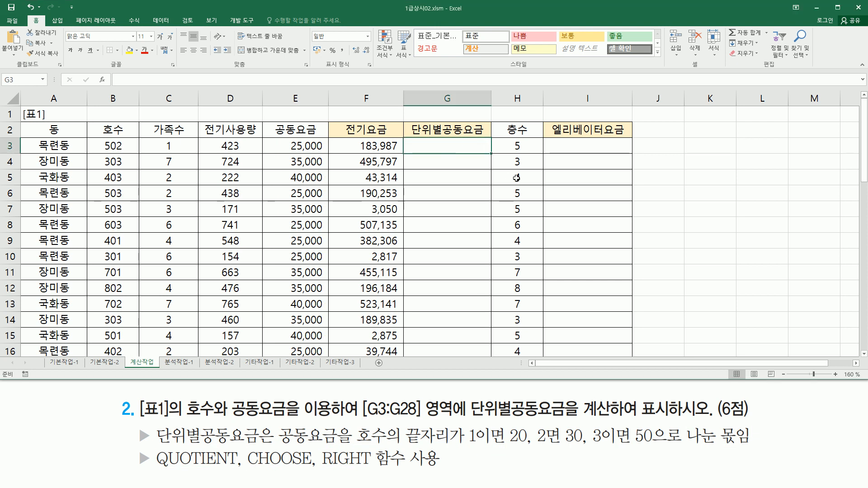
text(=ri)
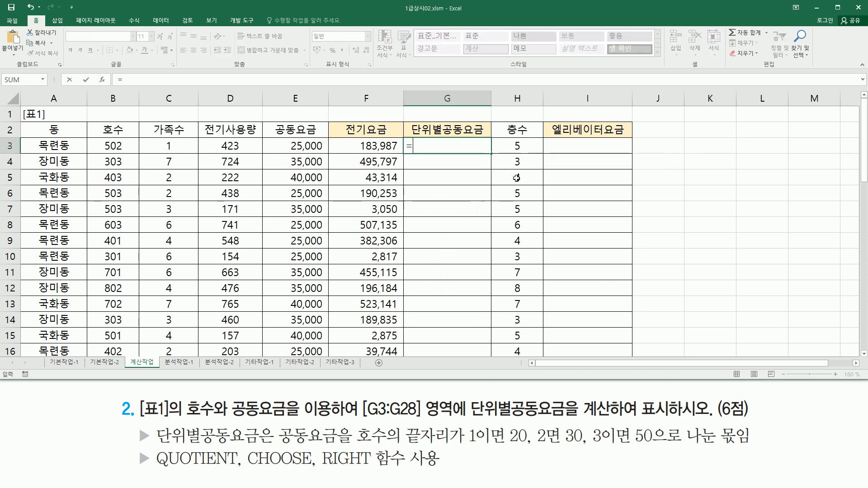
key(Tab)
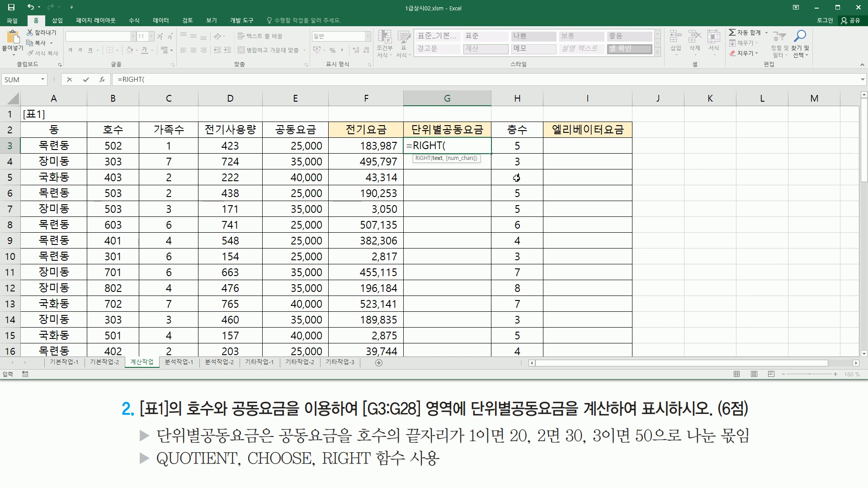
click(118, 144)
text(, 1)
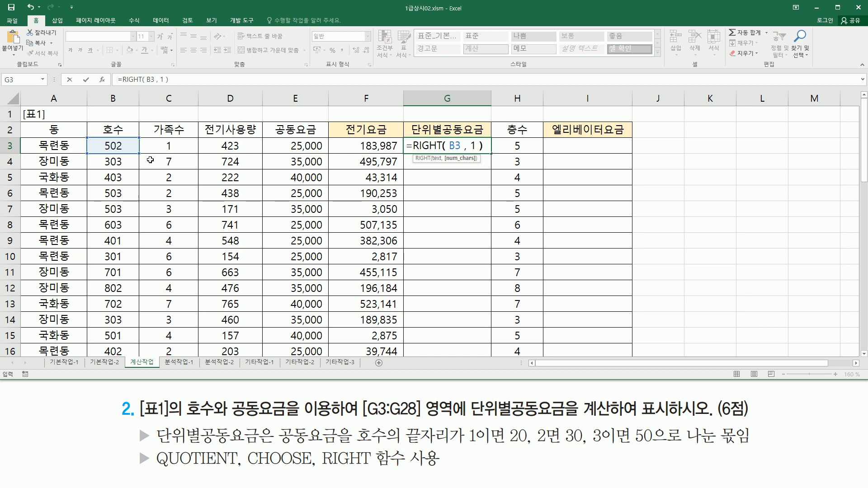
key(Return)
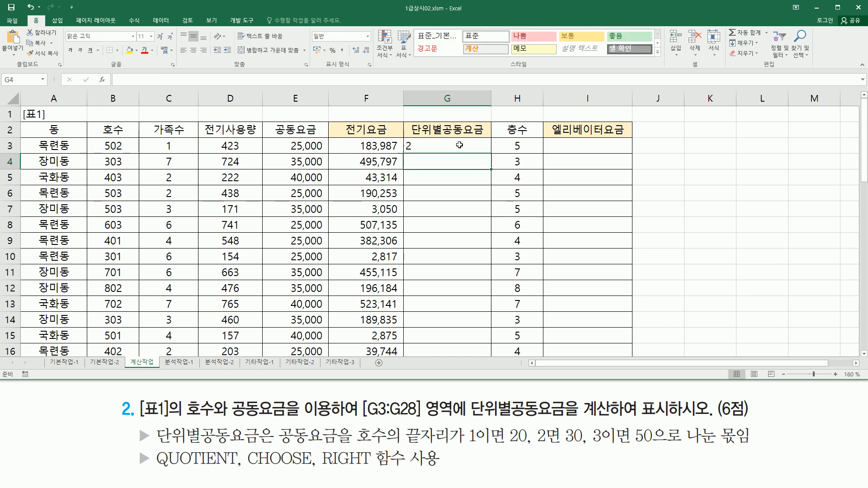
click(485, 151)
drag(491, 152, 488, 323)
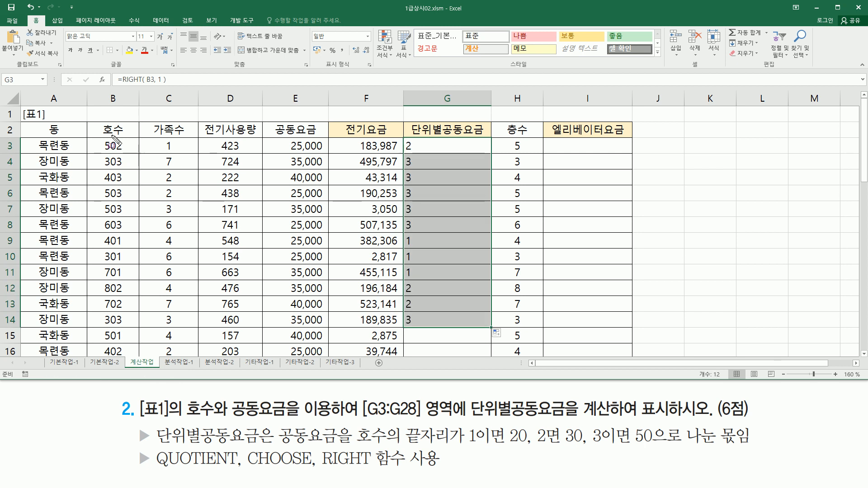
mouse_move(115, 136)
mouse_down()
mouse_move(131, 344)
mouse_move(128, 329)
mouse_up()
mouse_move(403, 135)
mouse_down()
mouse_move(413, 155)
mouse_move(418, 333)
mouse_up()
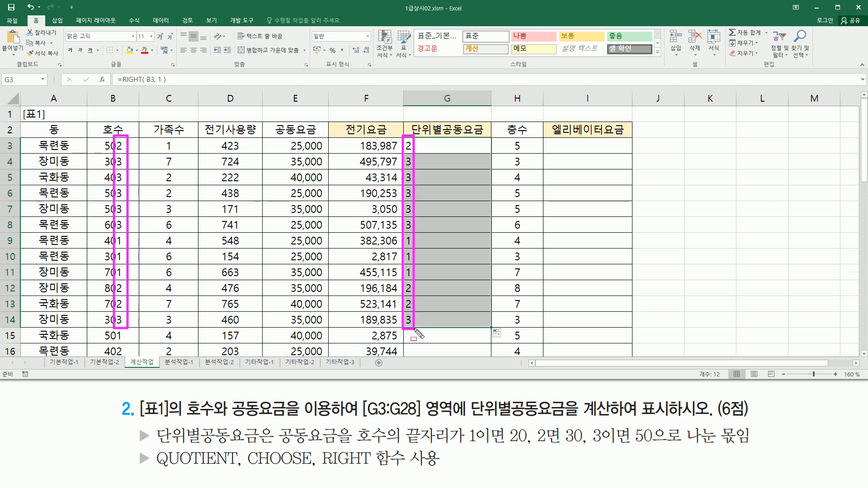
Rewrite G3 so its existing RIGHT expression becomes the index of CHOOSE: =CHOOSE( RIGHT( B3, 1 ), 20, 30, 50 )
double_click(427, 144)
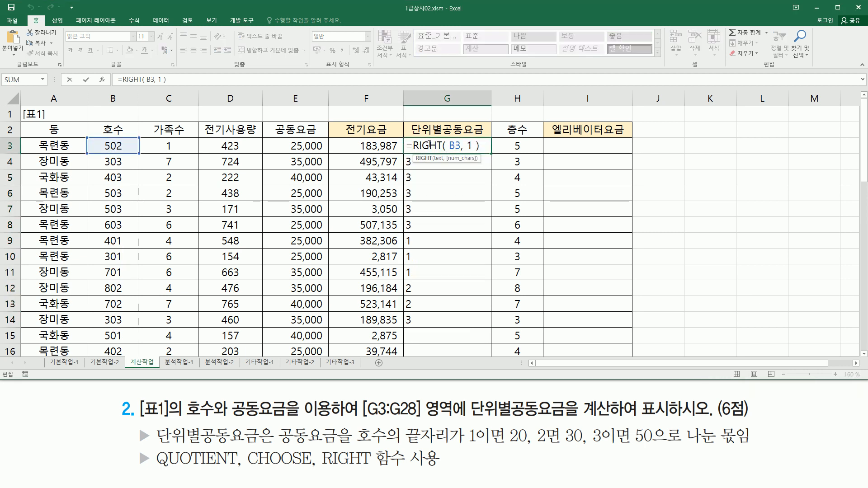
drag(414, 145, 484, 145)
key(ctrl+c)
key(BackSpace)
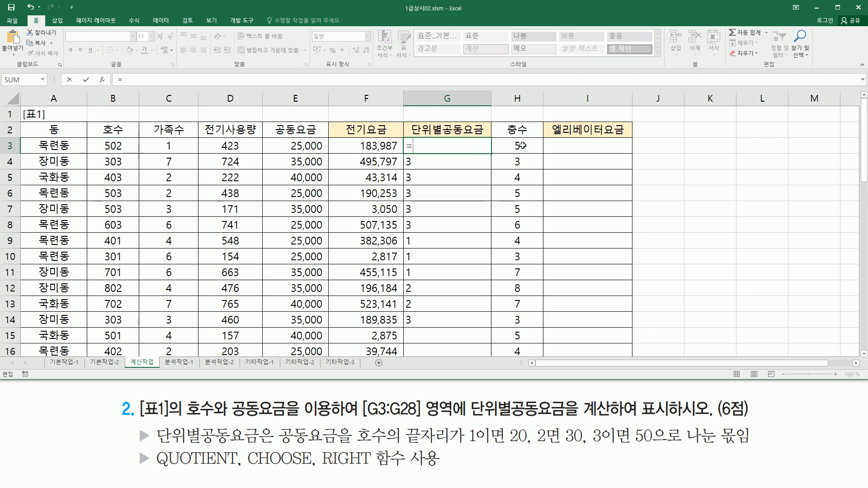
text(choo)
key(Tab)
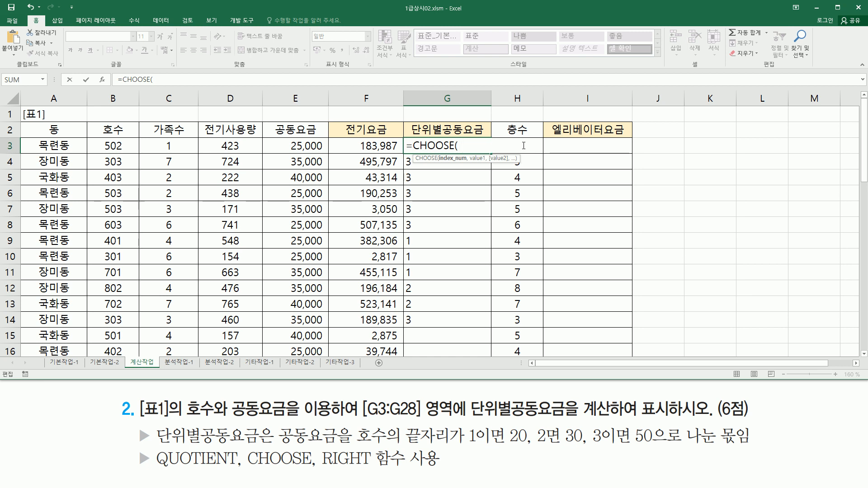
key(ctrl+v)
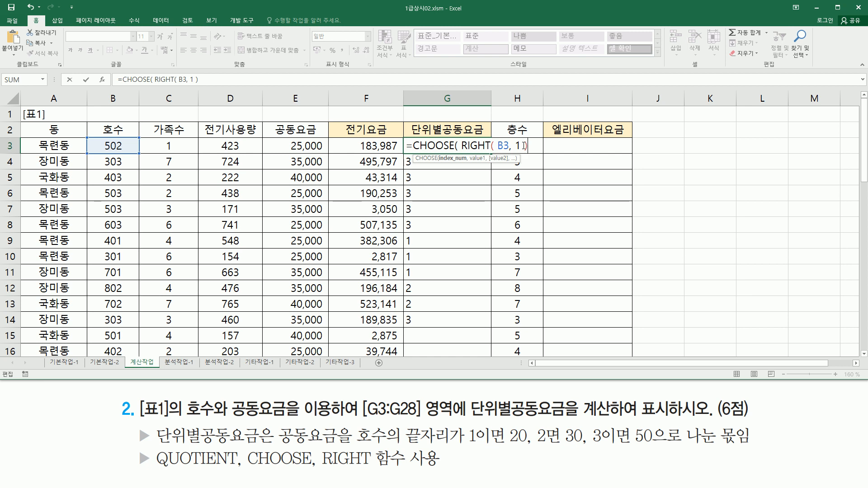
text(, 20, 30, 50)
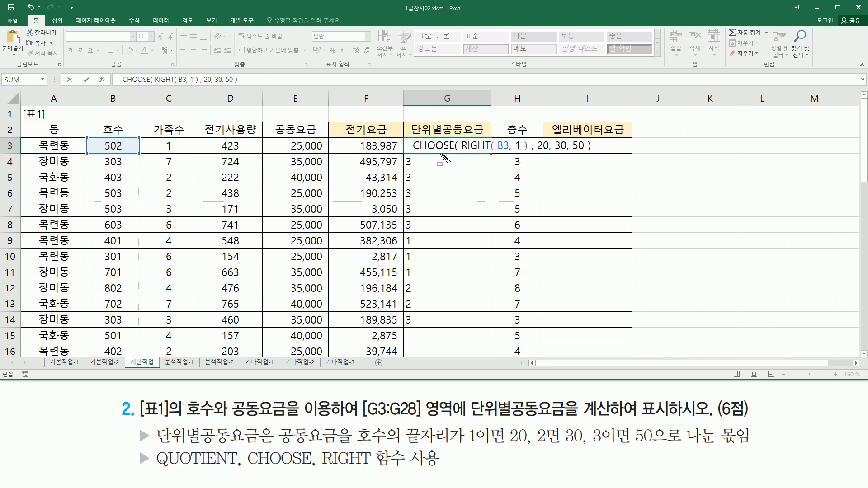
drag(462, 152, 583, 152)
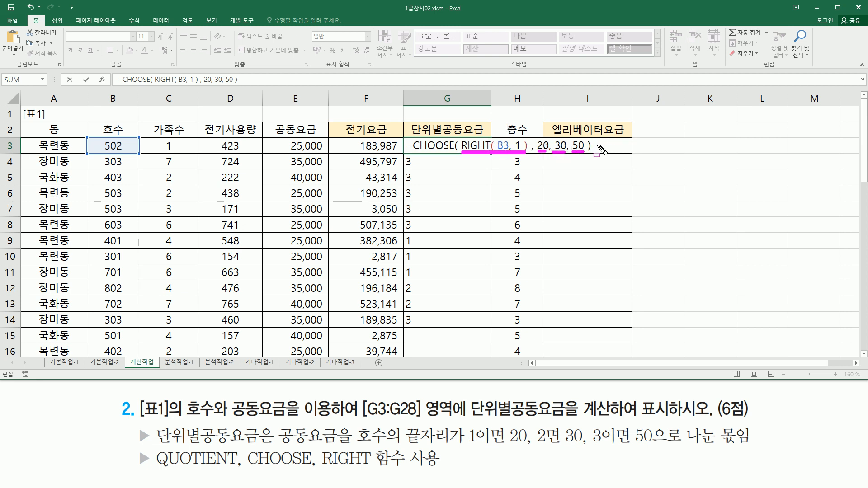
key(Escape)
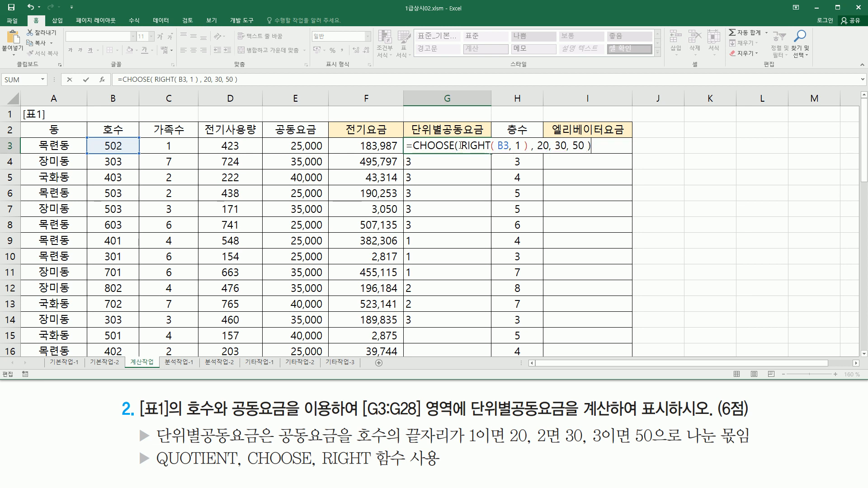
key(Return)
Copy the CHOOSE formula from G3 down to G14
click(460, 145)
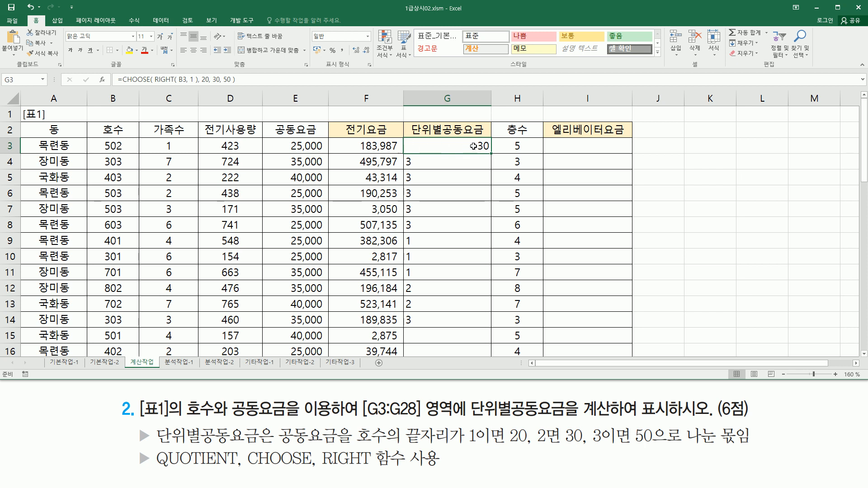
drag(493, 154, 487, 323)
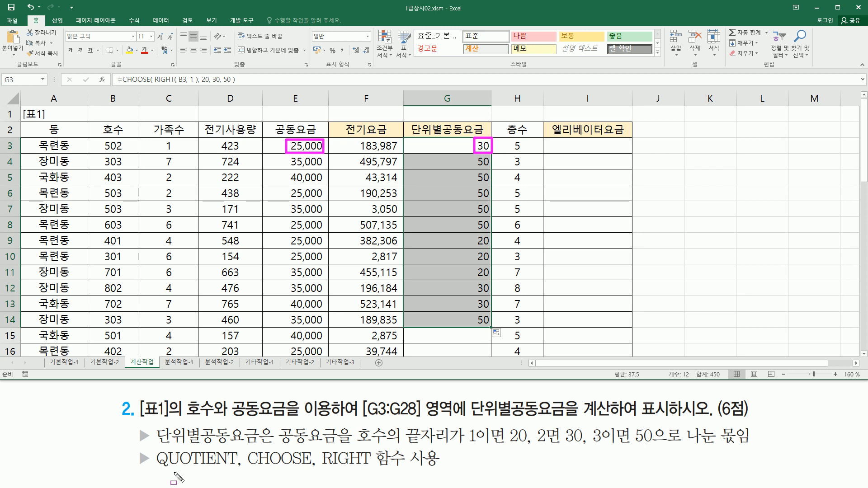
drag(147, 468, 233, 469)
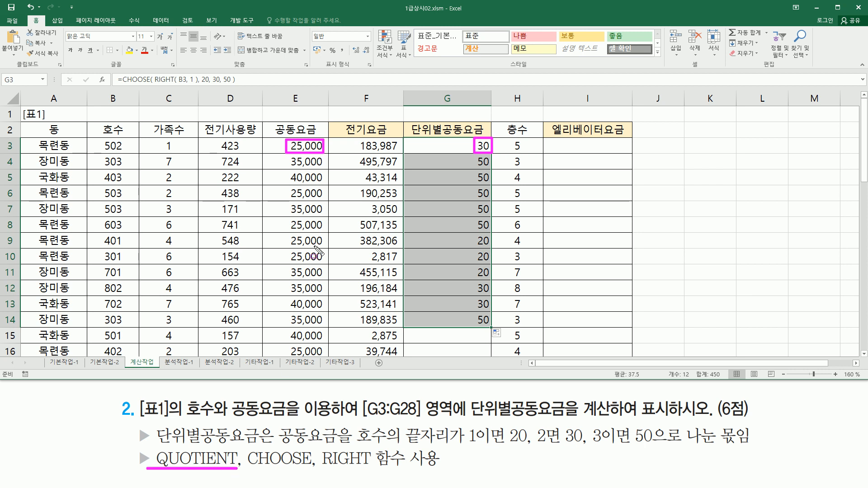
key(Escape)
Nest G3's CHOOSE expression as the divisor of E3 in QUOTIENT: =QUOTIENT( E3, CHOOSE( RIGHT( B3, 1 ), 20, 30, 50 ) )
click(460, 144)
double_click(448, 148)
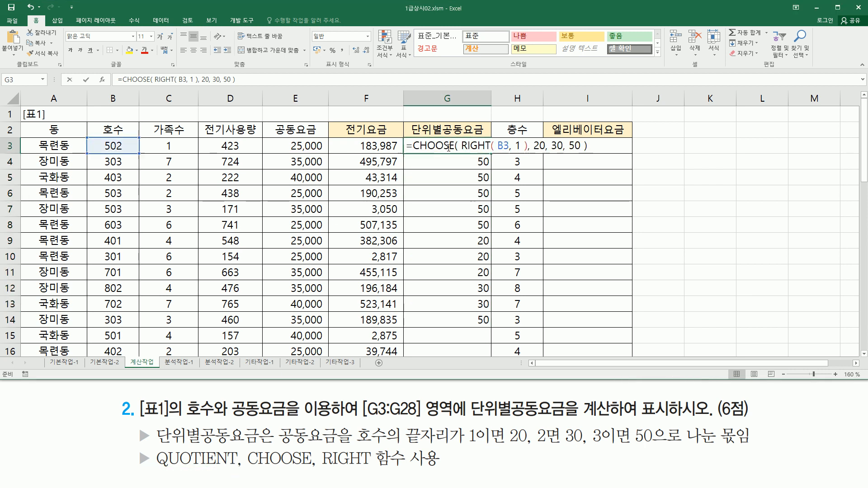
drag(414, 148, 744, 145)
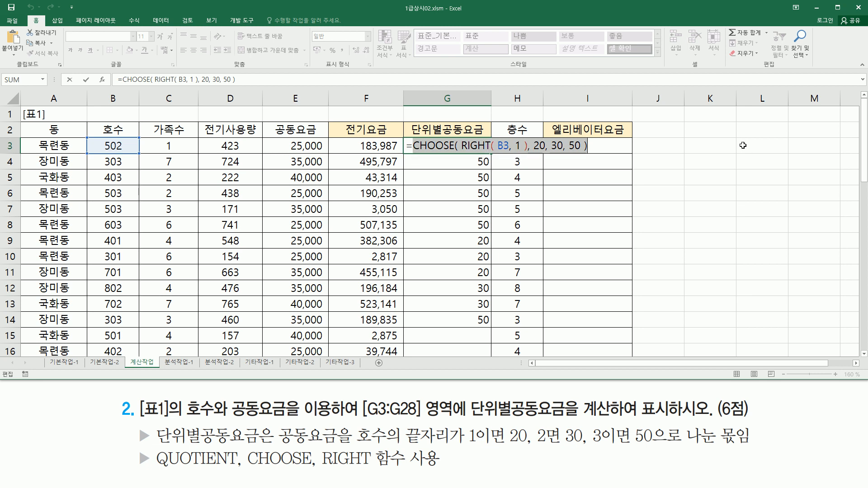
key(Delete)
text(q)
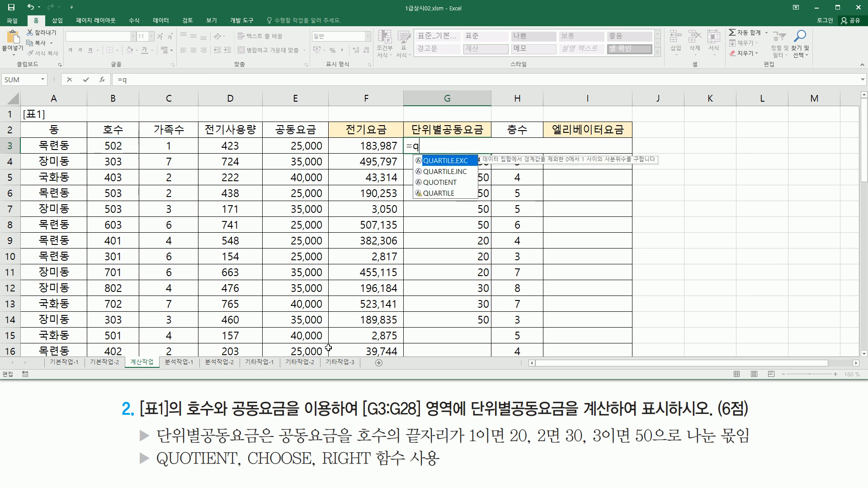
text(uo)
key(Tab)
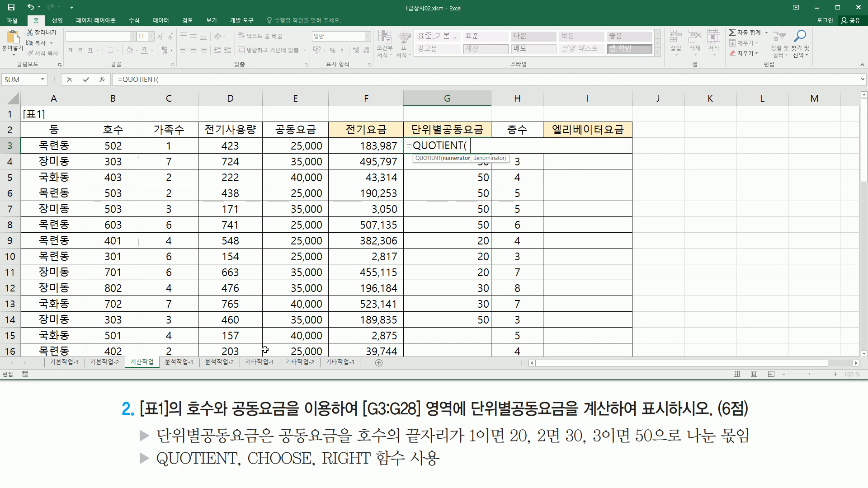
click(302, 149)
text(,)
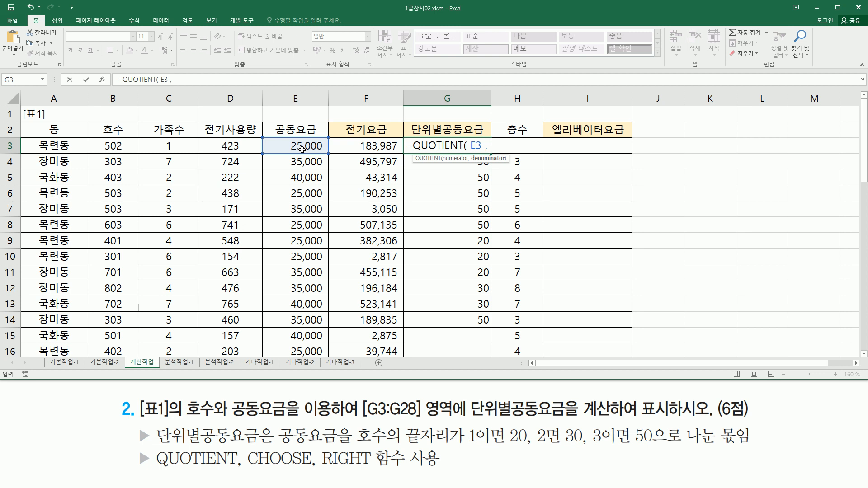
text( CHOOSE( RIGHT( B3, 1 ), 20, 30, 50 ))
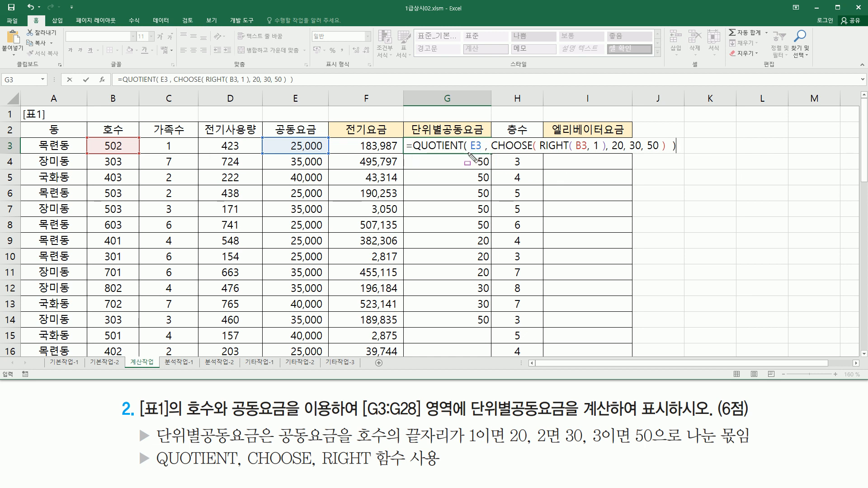
drag(469, 152, 666, 153)
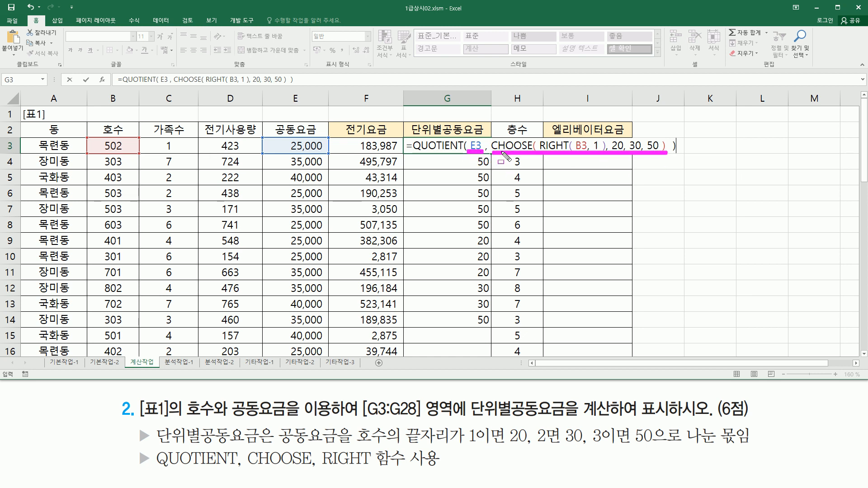
key(Escape)
key(Return)
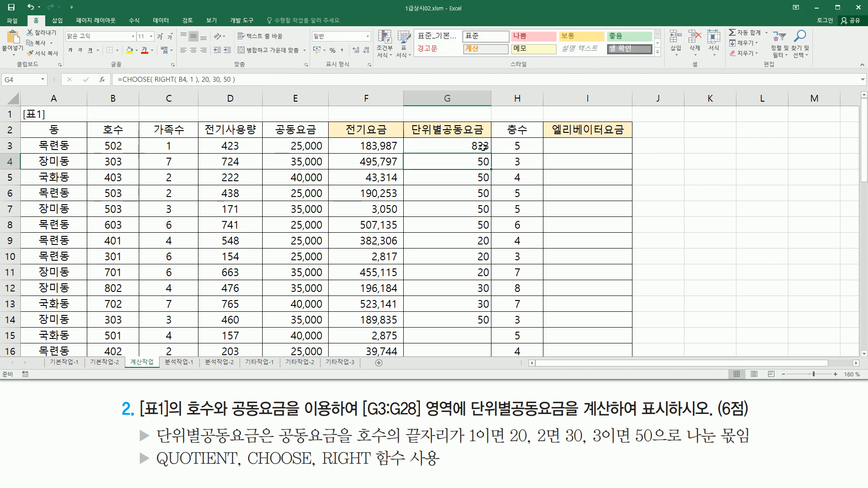
Copy the QUOTIENT formula from G3 down the whole 단위별공동요금 column through G28
click(482, 147)
key(ctrl+2)
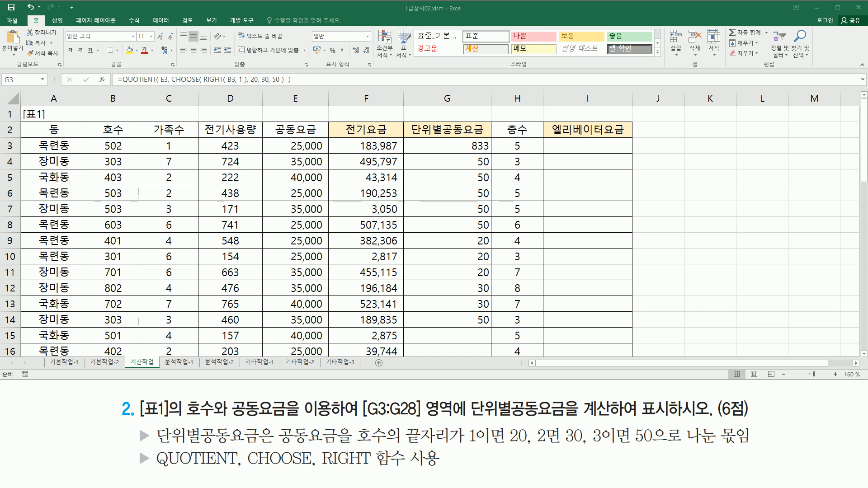
click(485, 147)
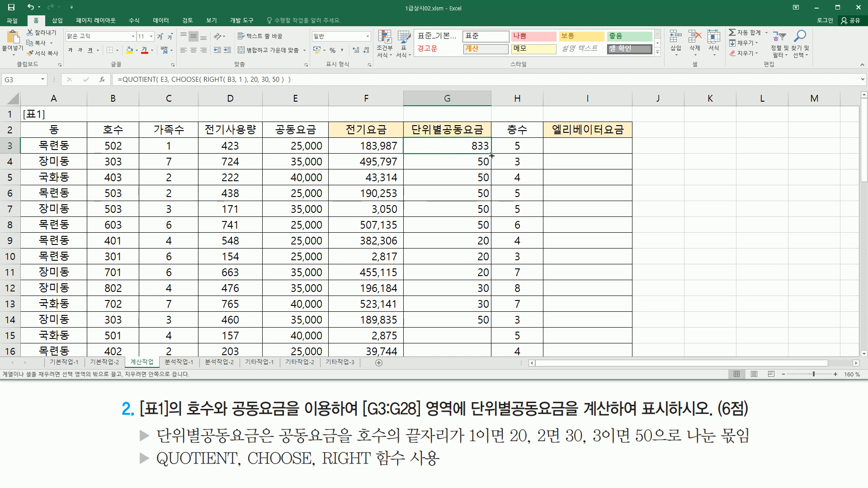
drag(492, 156, 490, 326)
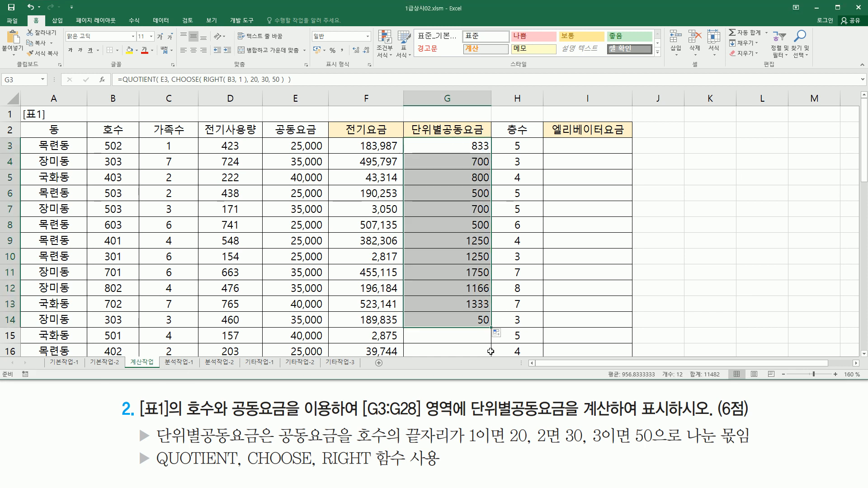
double_click(491, 327)
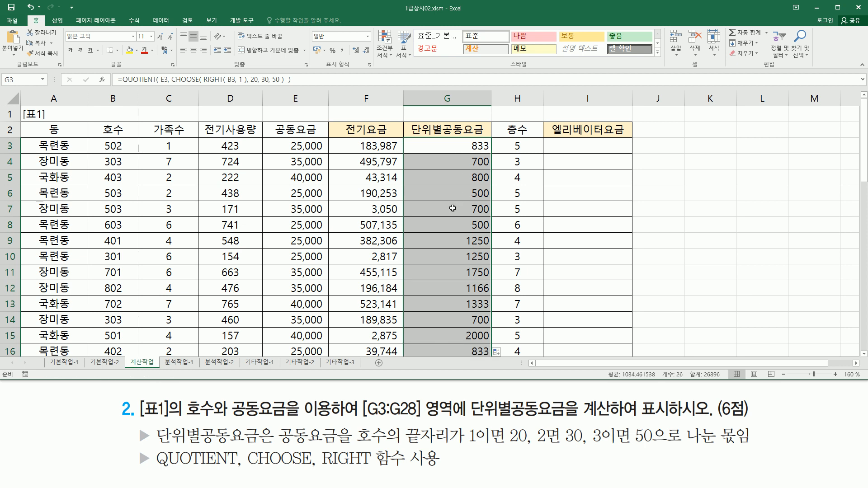
scroll(453, 208, down, 6)
scroll(452, 208, up, 6)
Enter =QUOTIENT( E3, CHOOSE( RIGHT( B3, 1 ), 20, 30, 50 ) ) as plain text in cell B1
click(120, 113)
text('=QUOTIENT( E3, CHOOSE( RIGHT( B3, 1 ), 20, 30, 50 )  ))
key(Return)
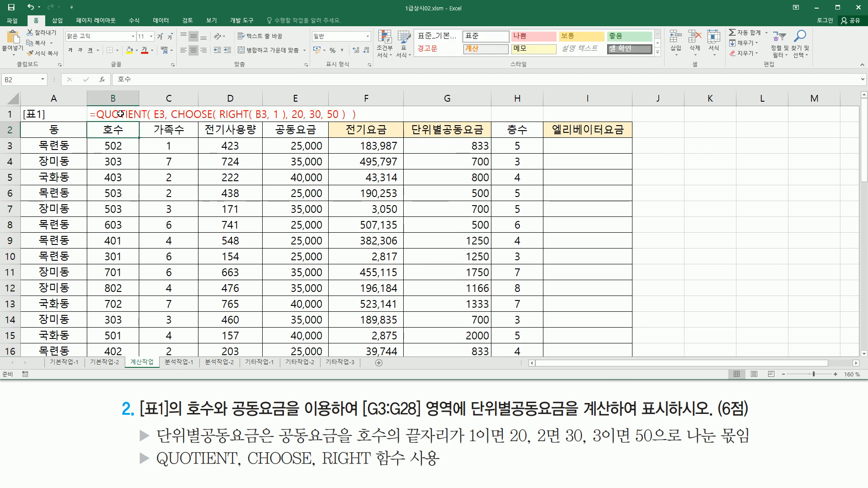
click(284, 213)
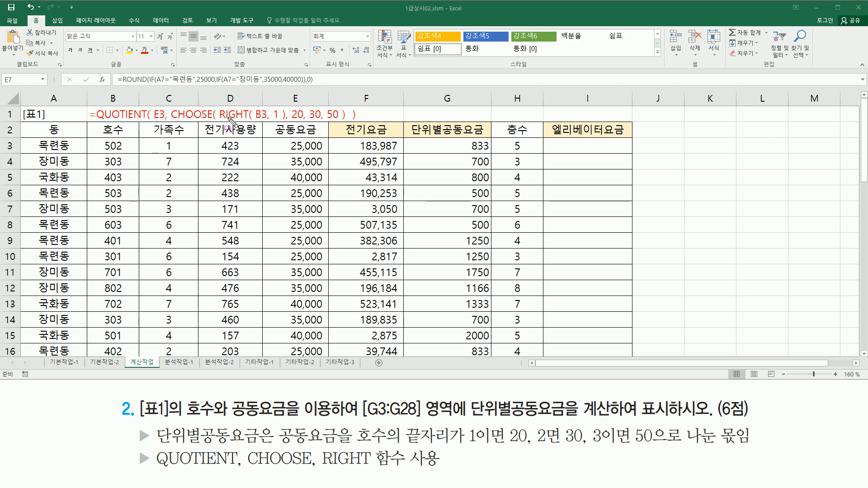
mouse_move(221, 120)
mouse_down()
mouse_move(278, 120)
mouse_move(284, 105)
mouse_up()
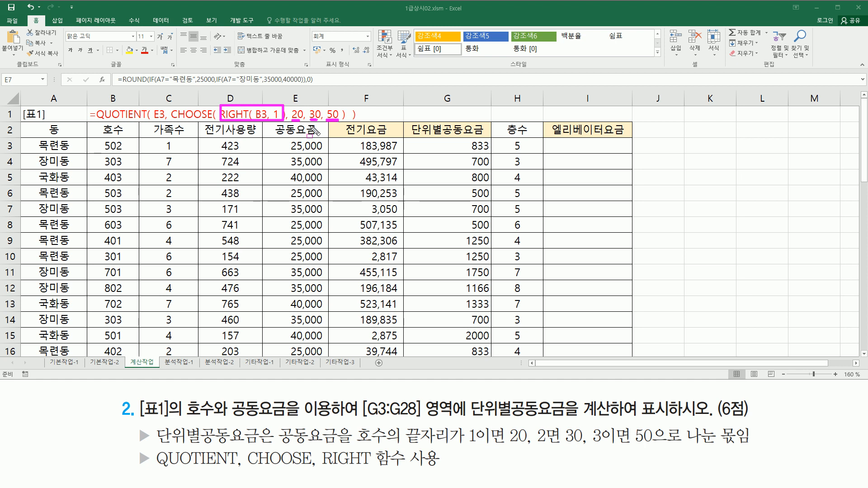
key(Escape)
mouse_move(175, 101)
mouse_down()
mouse_move(183, 125)
mouse_move(346, 123)
mouse_up()
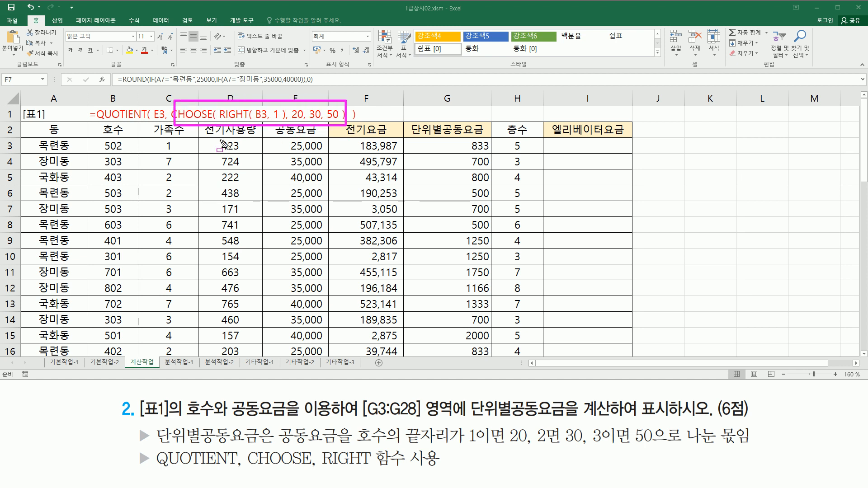
drag(150, 102, 166, 126)
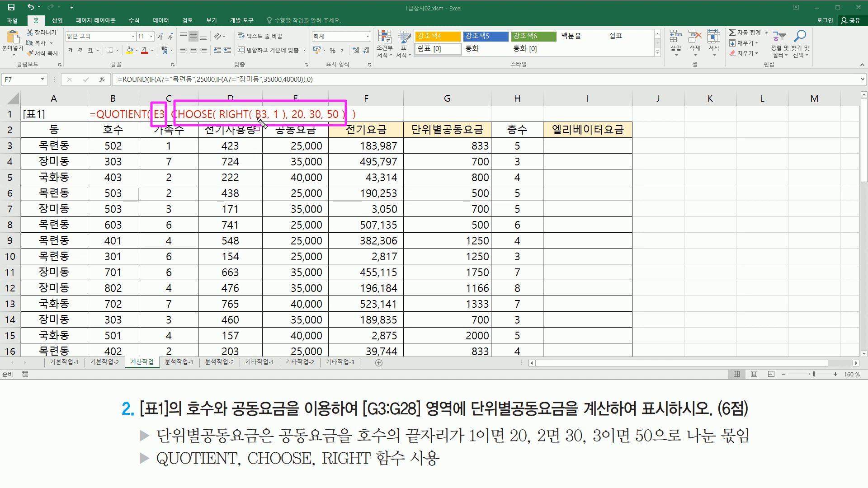
drag(97, 119, 144, 118)
key(Escape)
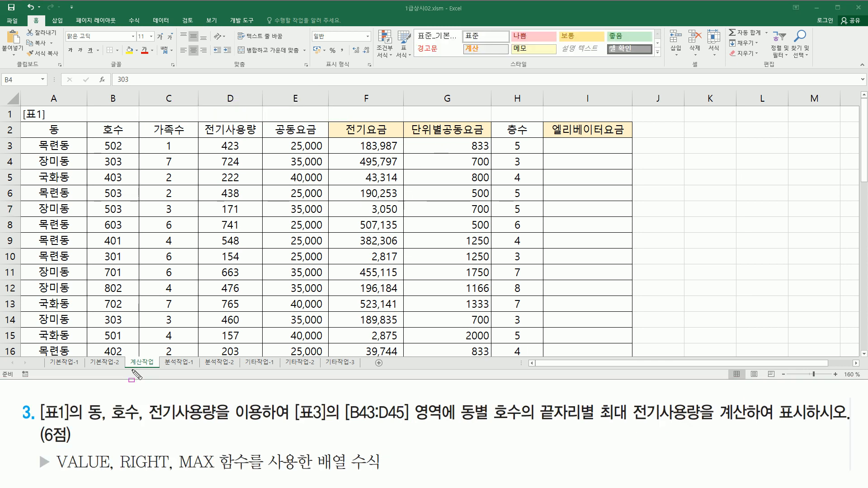
Examine the 동, 호수 and 전기사용량 columns of 표1 and the layout of 표3, whose B43:D45 range needs maximum usage values
drag(40, 421, 220, 426)
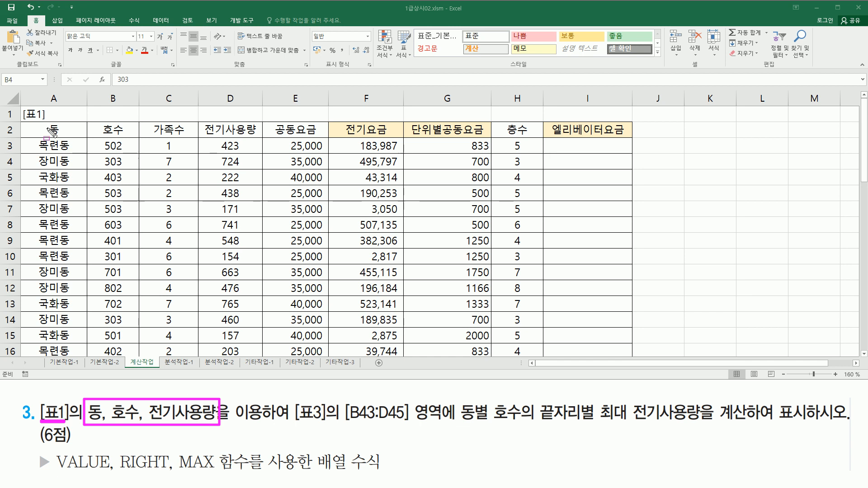
drag(41, 120, 141, 136)
drag(195, 120, 258, 136)
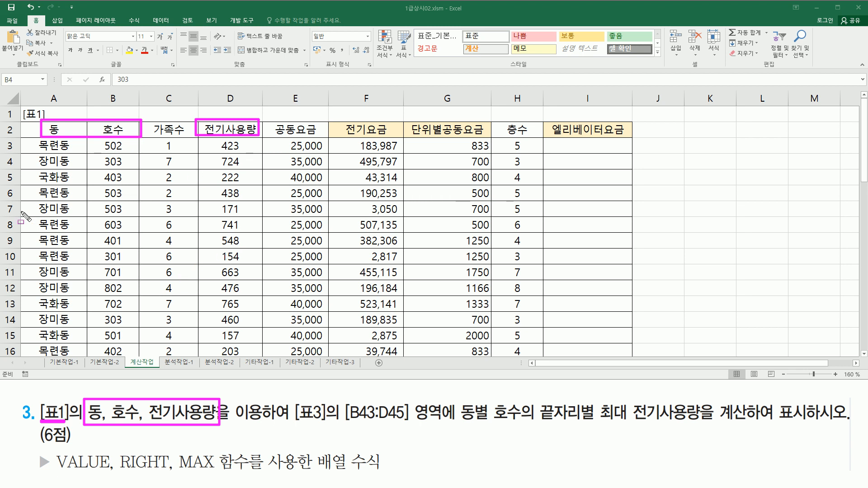
key(Escape)
scroll(219, 296, down, 10)
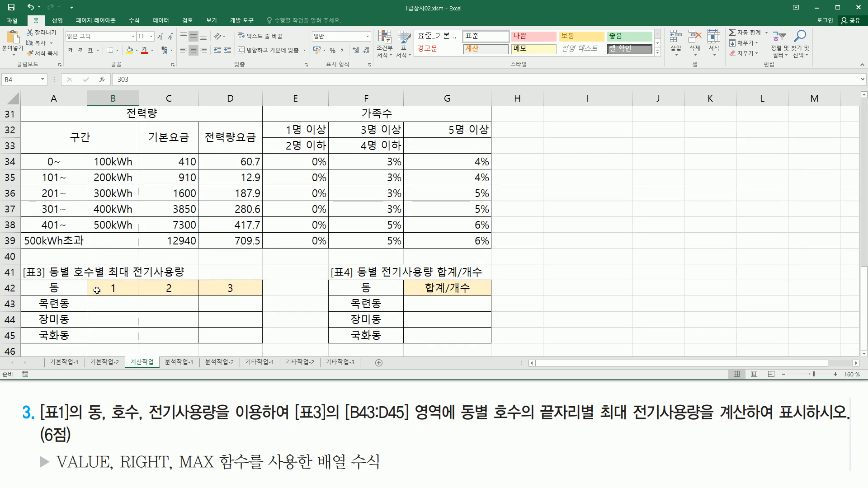
mouse_move(24, 263)
mouse_down()
mouse_move(29, 277)
mouse_move(264, 357)
mouse_move(266, 349)
mouse_up()
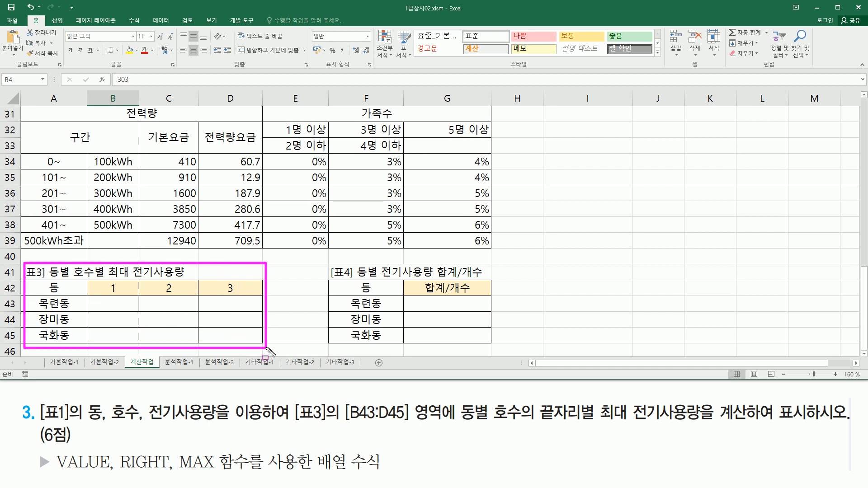
drag(459, 425, 534, 425)
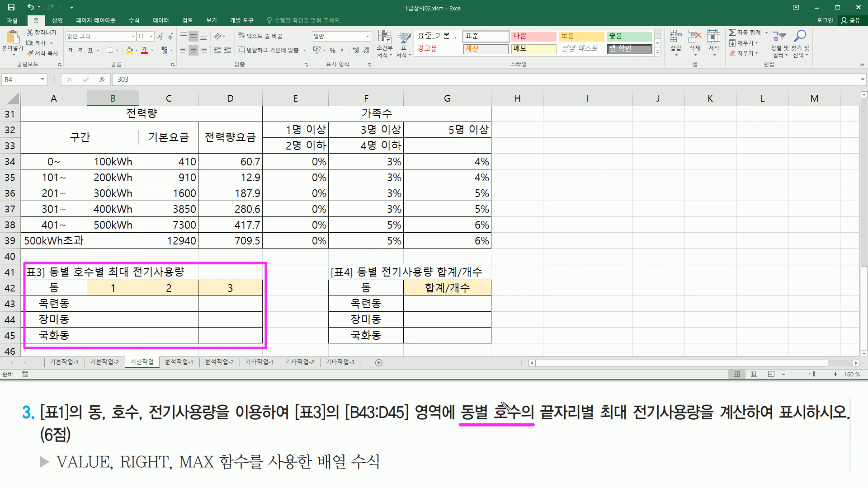
mouse_move(491, 399)
mouse_down()
mouse_move(576, 427)
mouse_move(706, 424)
mouse_up()
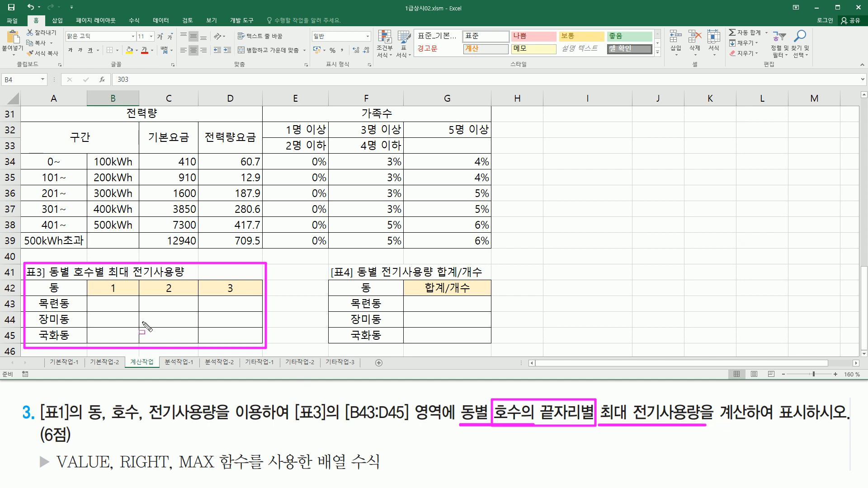
Examine 표3's headers and empty result cells against task 3's requirement for a VALUE, RIGHT and MAX array formula
drag(109, 295, 170, 295)
drag(225, 294, 232, 294)
drag(100, 299, 133, 310)
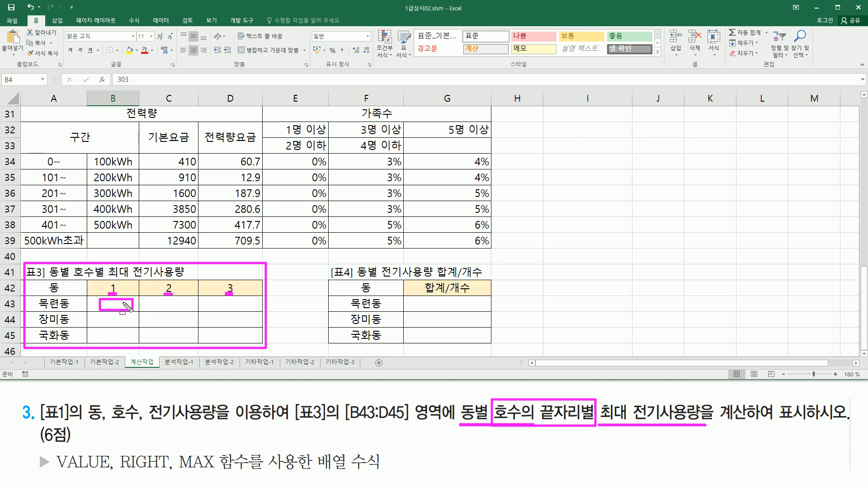
drag(603, 393, 700, 437)
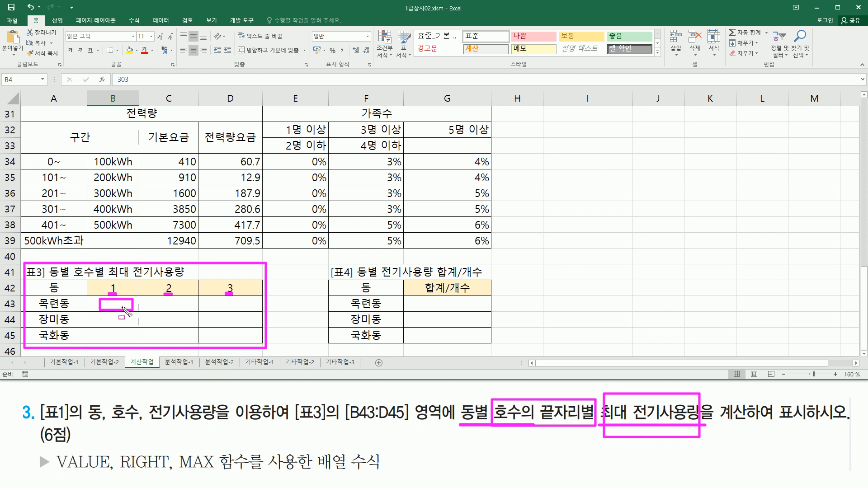
drag(152, 316, 182, 324)
drag(216, 330, 244, 342)
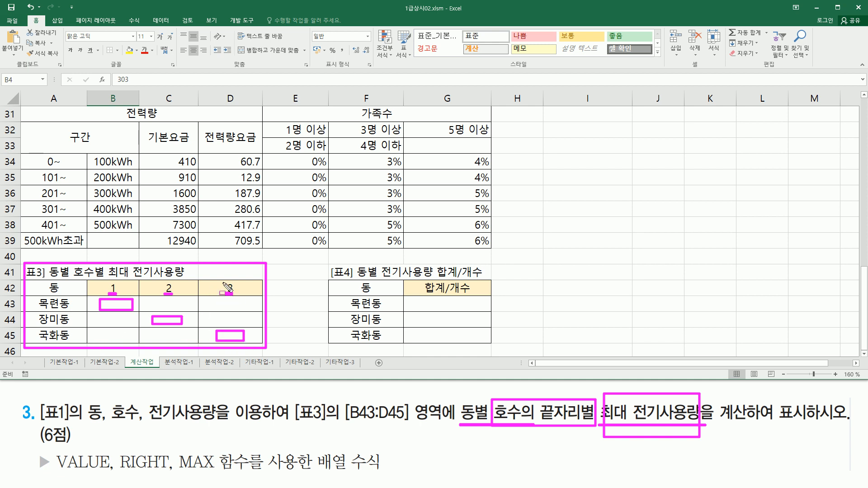
drag(227, 294, 233, 294)
drag(61, 470, 215, 472)
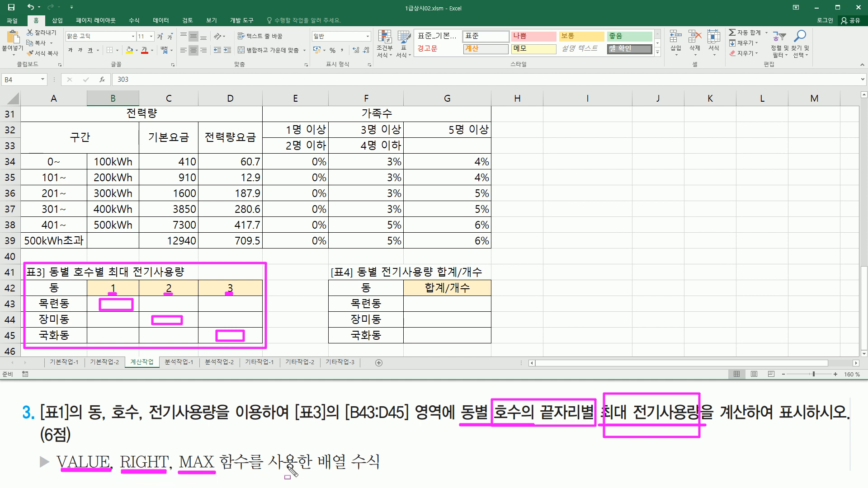
mouse_move(316, 474)
mouse_down()
mouse_move(391, 473)
mouse_move(391, 451)
mouse_up()
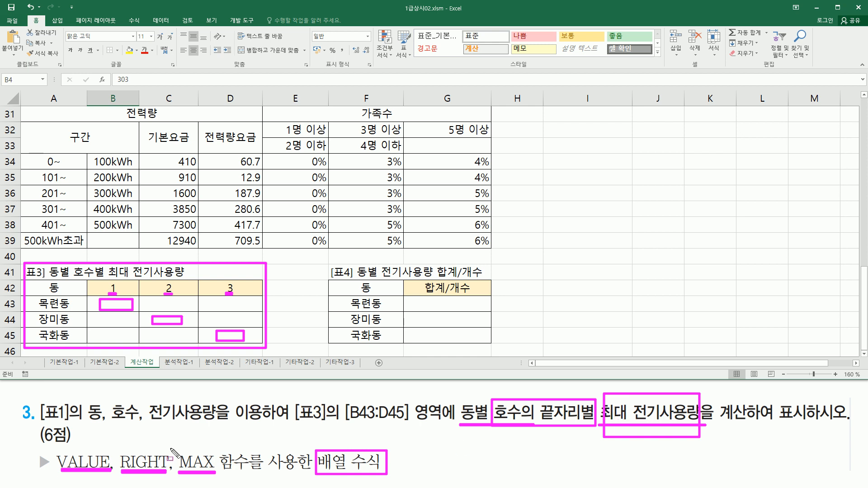
drag(179, 448, 216, 474)
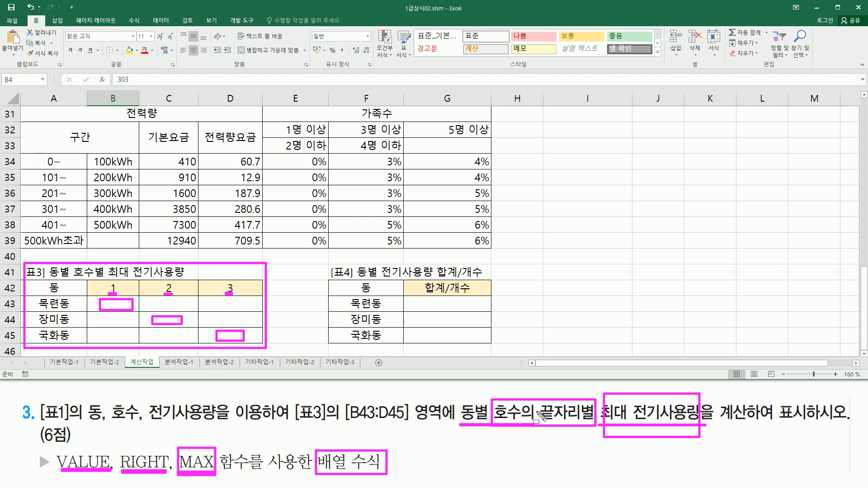
mouse_move(120, 444)
mouse_down()
mouse_move(133, 461)
mouse_move(169, 474)
mouse_up()
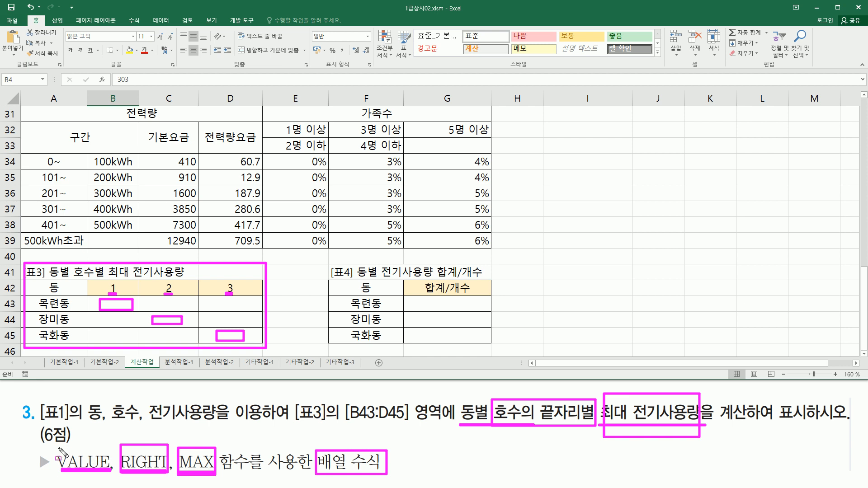
mouse_move(58, 446)
mouse_down()
mouse_move(75, 474)
mouse_move(111, 473)
mouse_up()
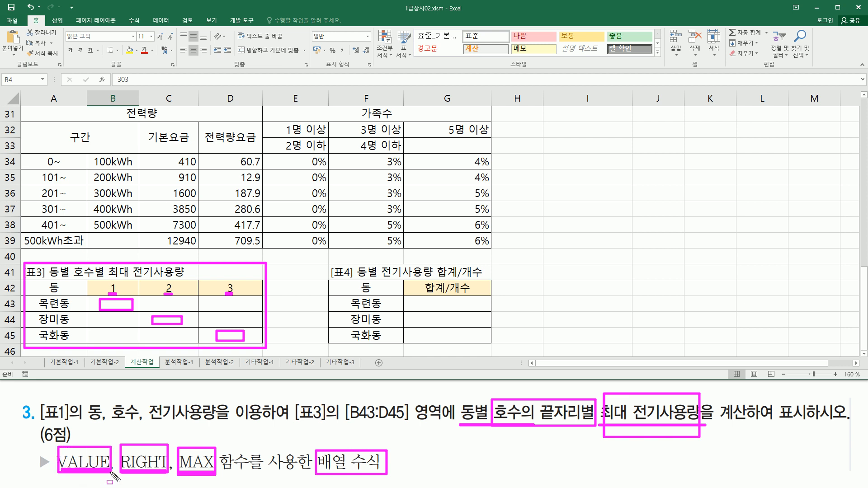
key(Escape)
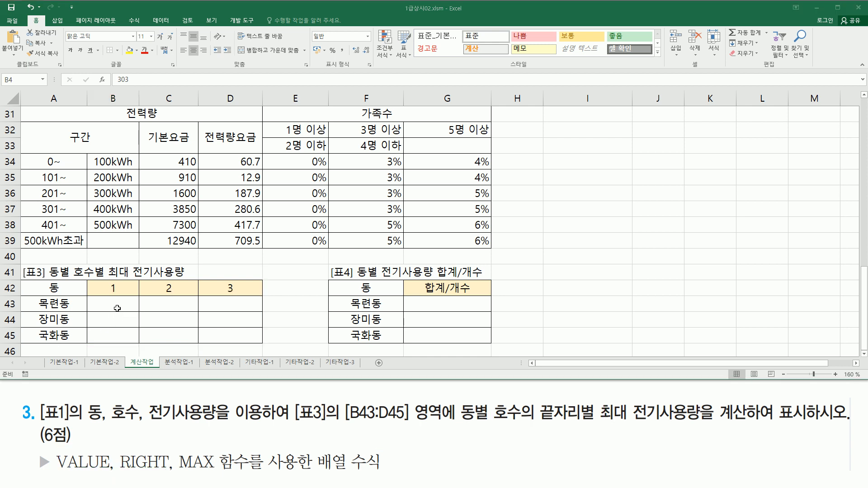
Start a MAX formula in cell B43 and open the parenthesis for its first condition
click(120, 304)
text(=)
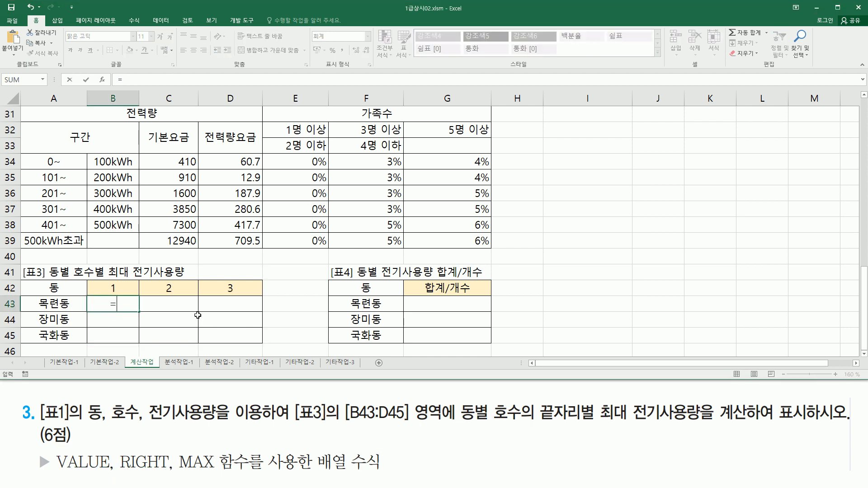
text(max()
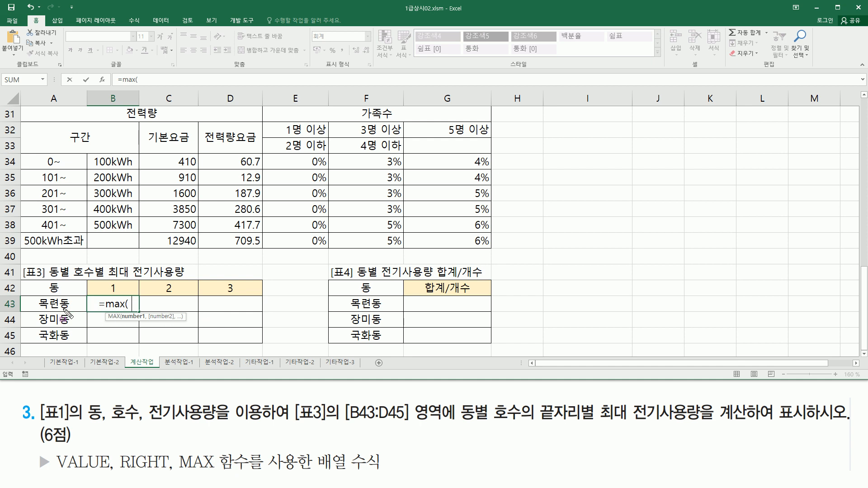
drag(36, 310, 68, 311)
mouse_move(109, 281)
mouse_down()
mouse_move(119, 291)
mouse_move(108, 281)
mouse_up()
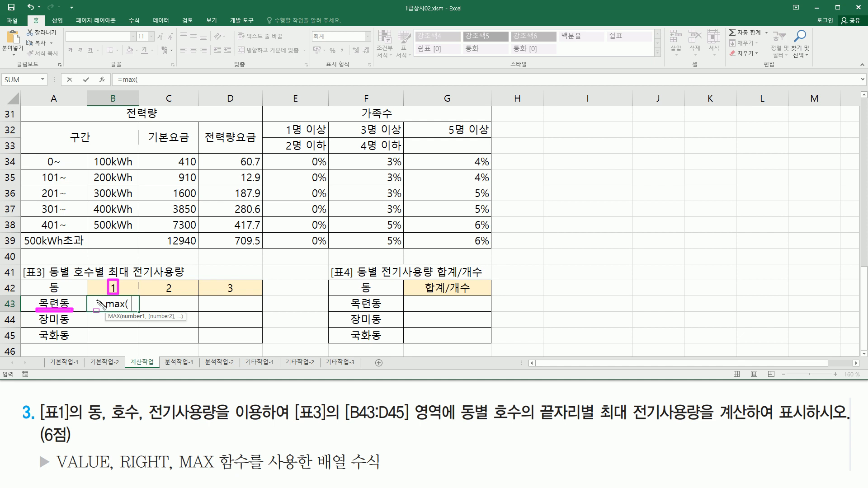
key(Escape)
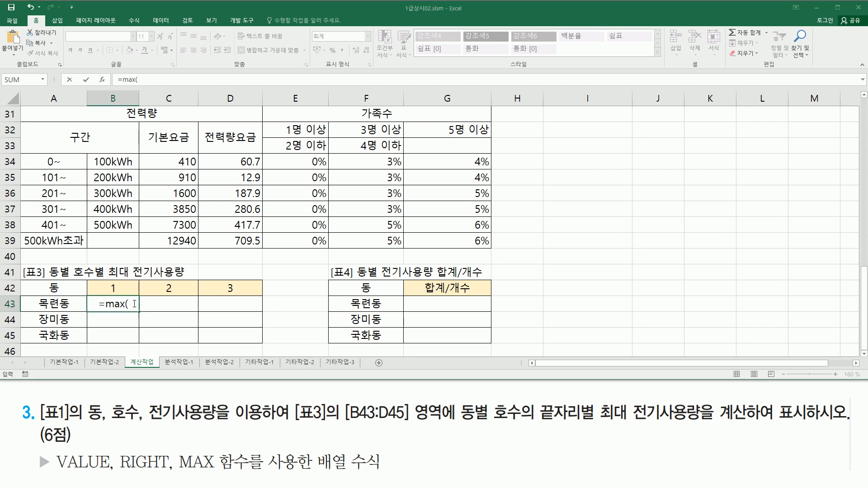
text(()
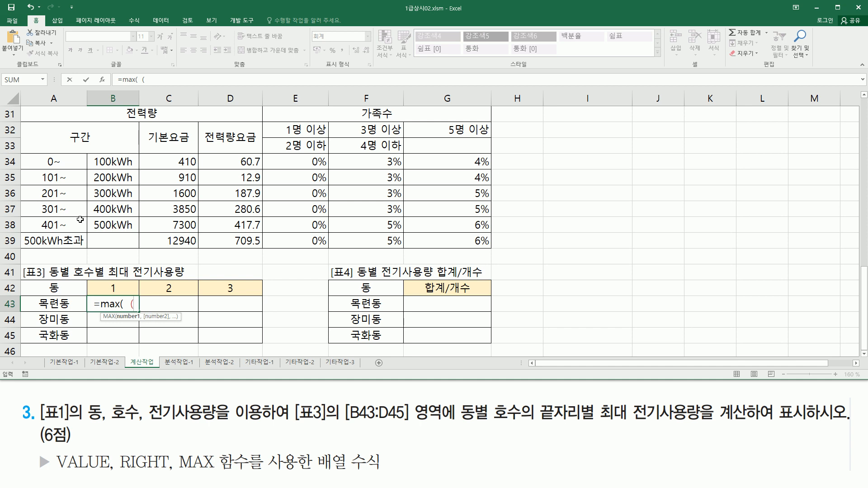
Add the 동 condition (A3:A28=A43) to B43's MAX formula, followed by a multiplication sign and an opening parenthesis
scroll(80, 220, up, 10)
drag(55, 145, 59, 316)
scroll(63, 280, down, 7)
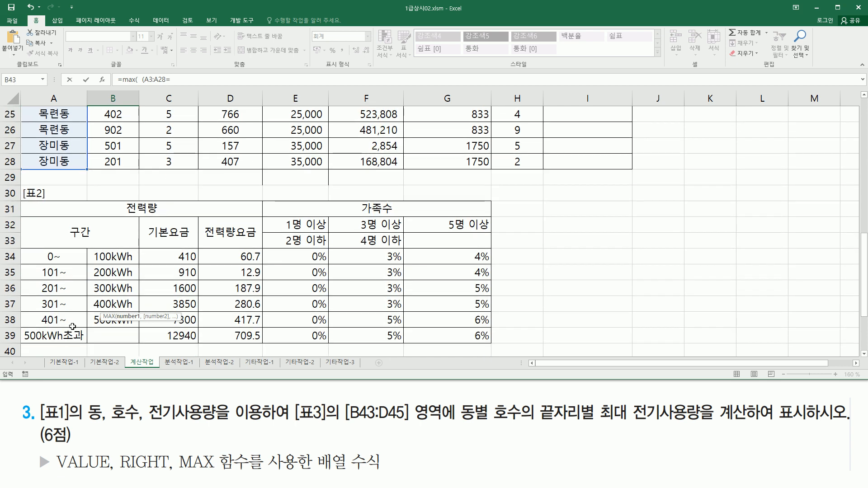
text(=)
click(40, 257)
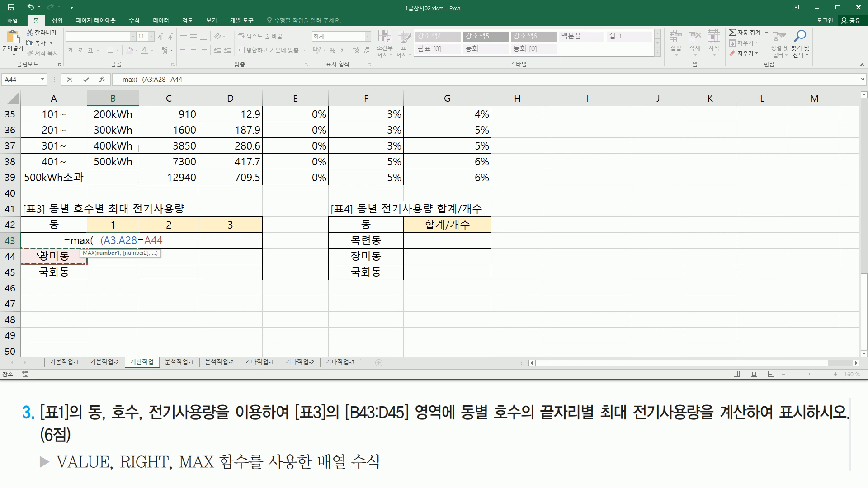
key(Up)
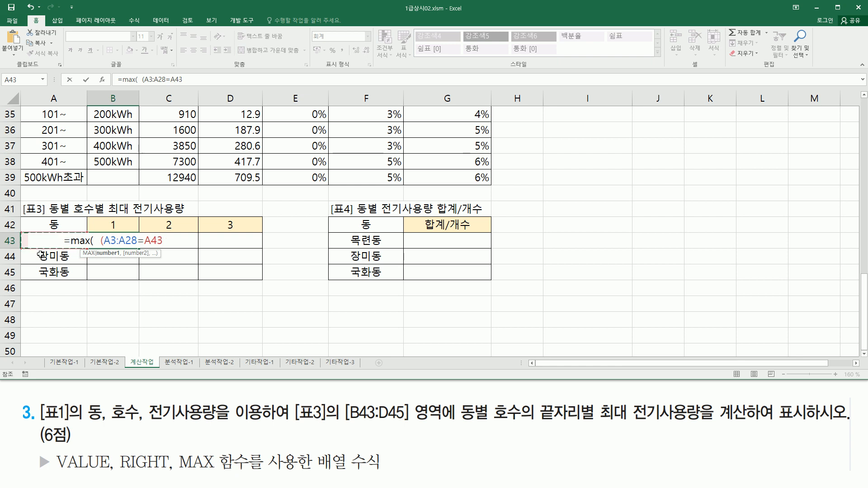
text() * ()
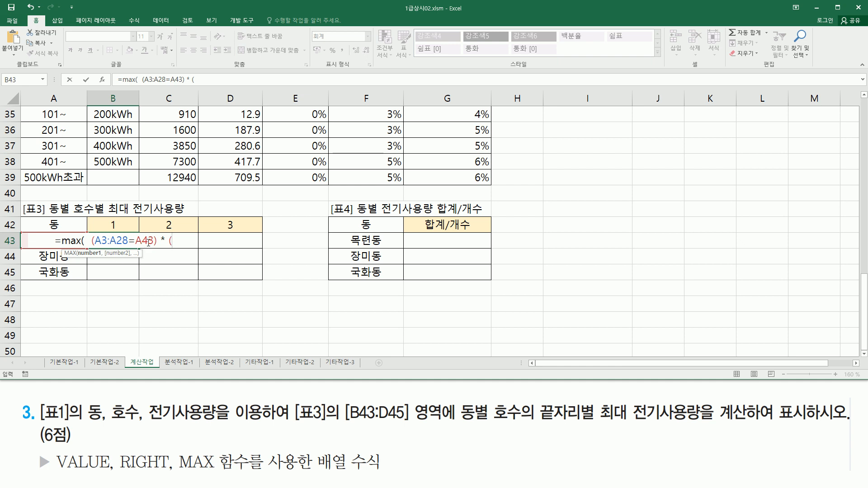
Add RIGHT(B3:B28, 1 ) as the start of the second condition to extract the last digit of each 호수
scroll(222, 223, up, 7)
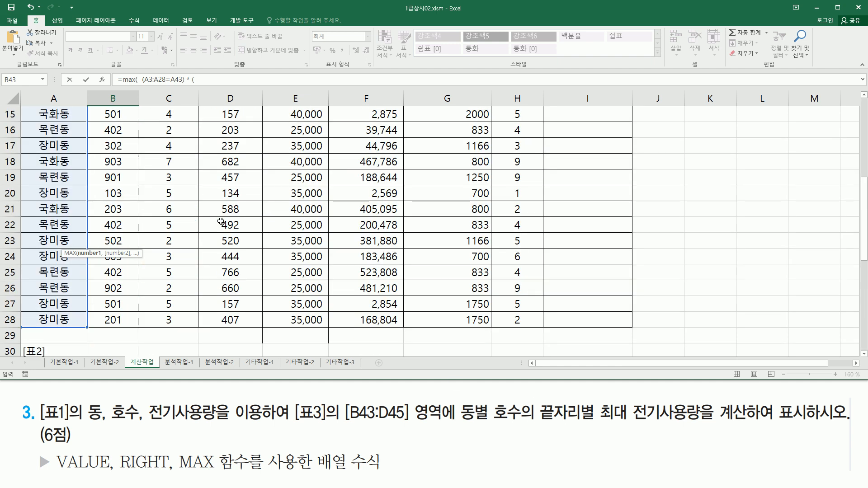
scroll(220, 221, down, 7)
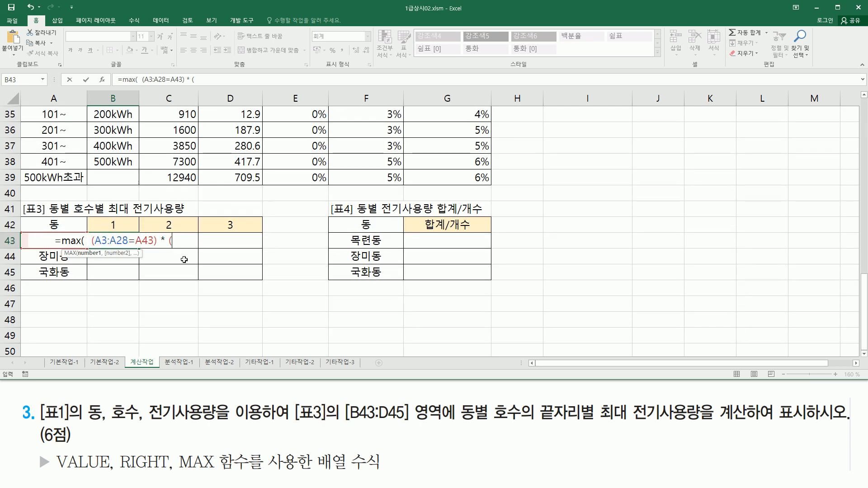
text(rig)
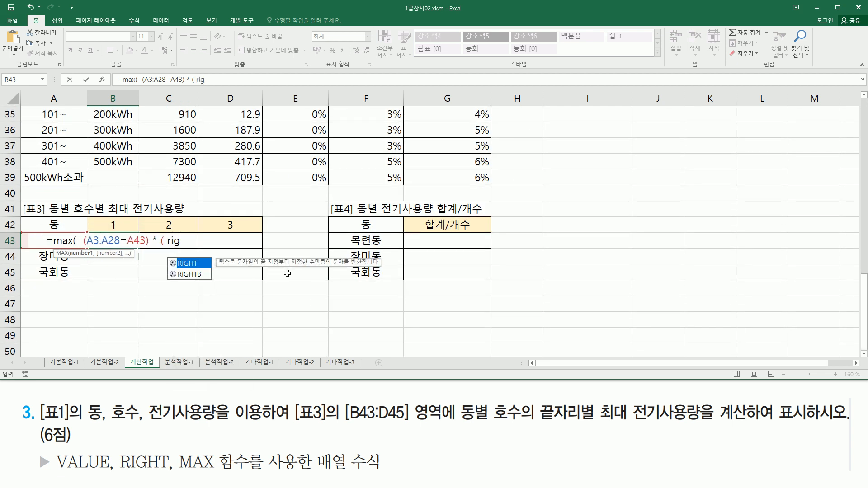
key(Tab)
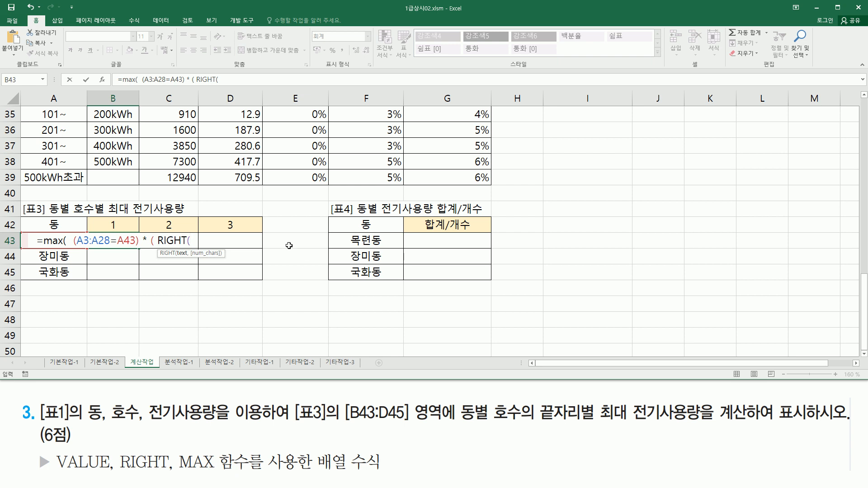
scroll(244, 207, up, 11)
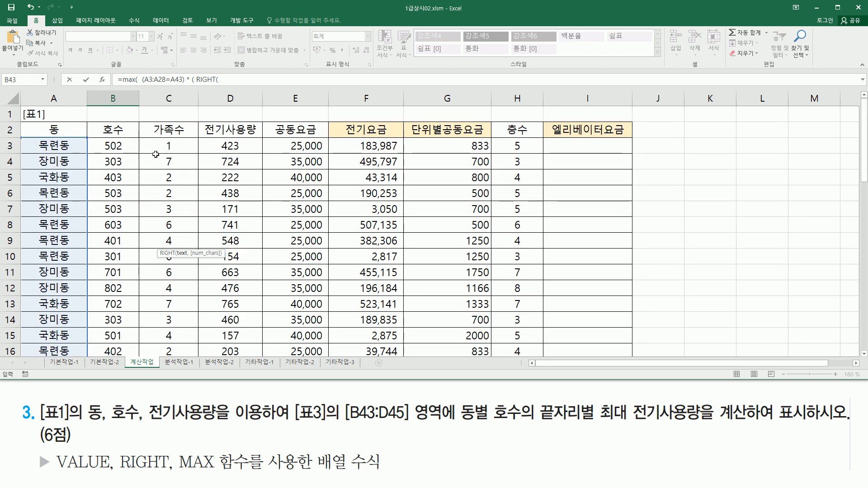
drag(114, 146, 123, 319)
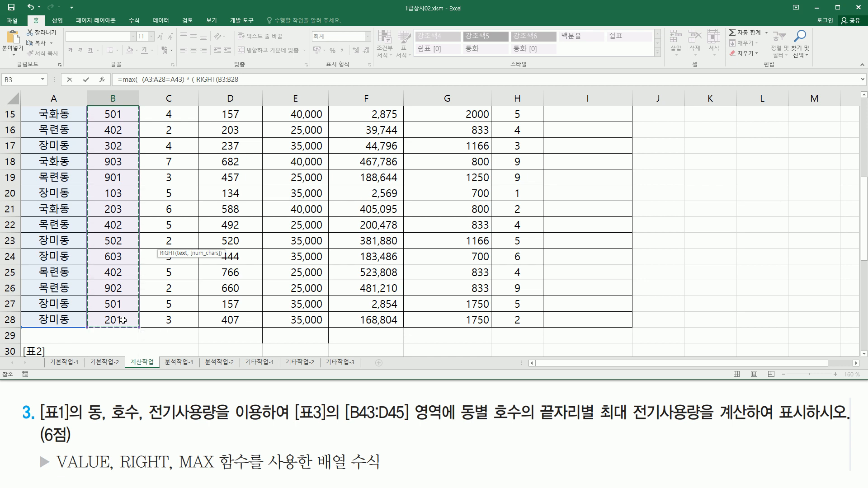
text(,1)
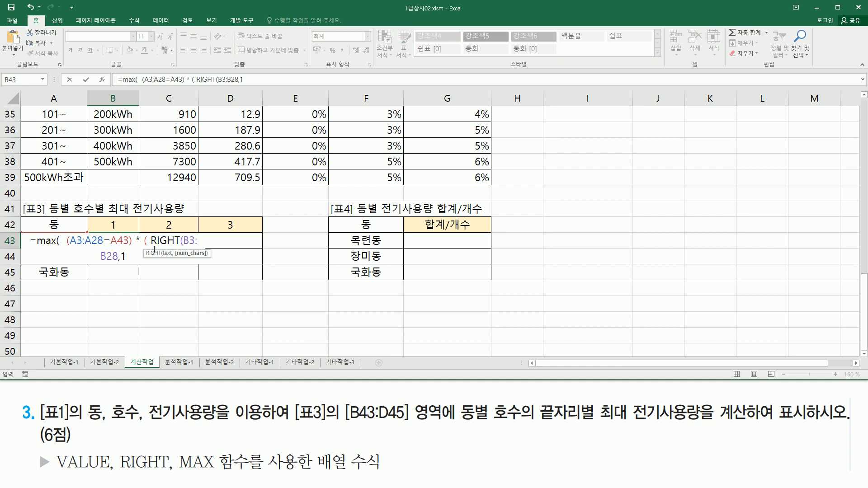
click(122, 256)
click(135, 304)
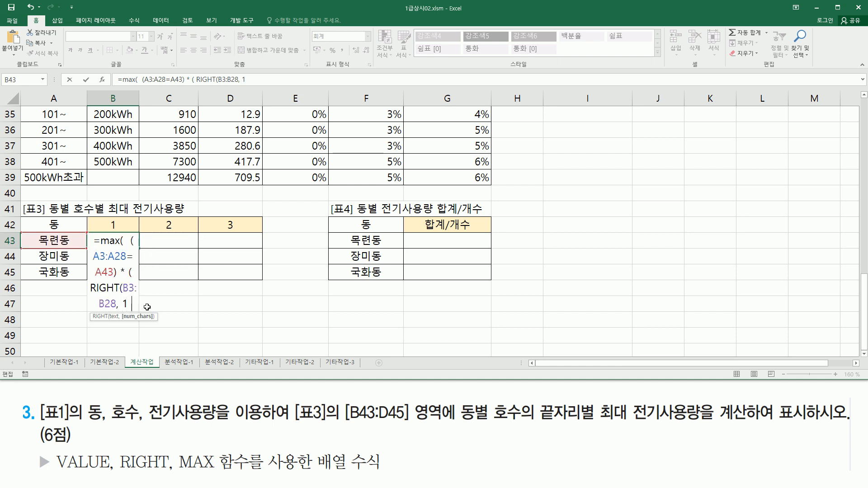
text())
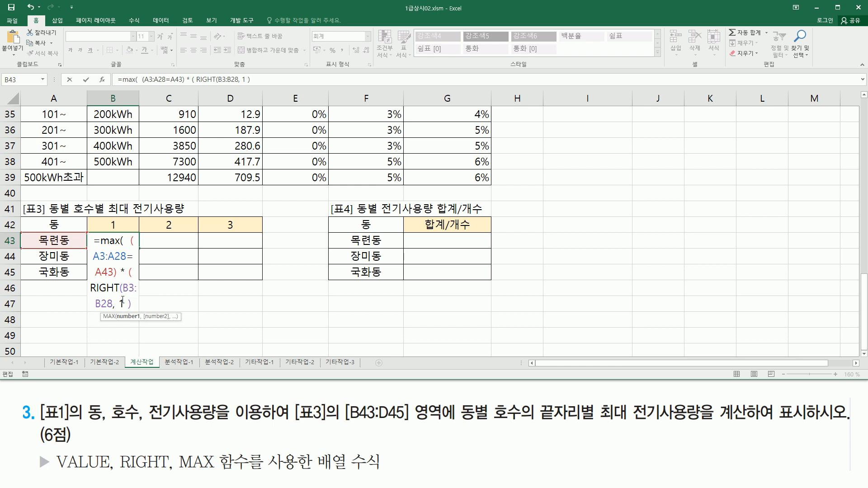
Wrap the RIGHT expression in VALUE so that it reads VALUE( (RIGHT(B3:B28, 1 ) )
drag(90, 288, 144, 308)
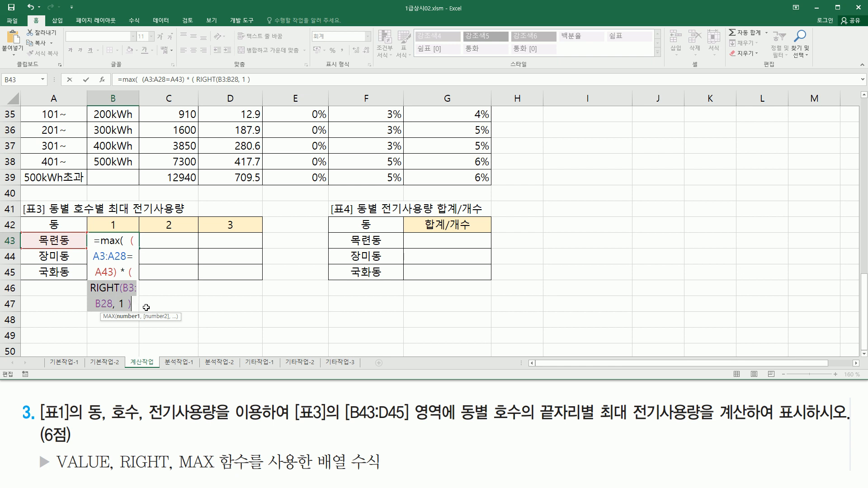
click(91, 287)
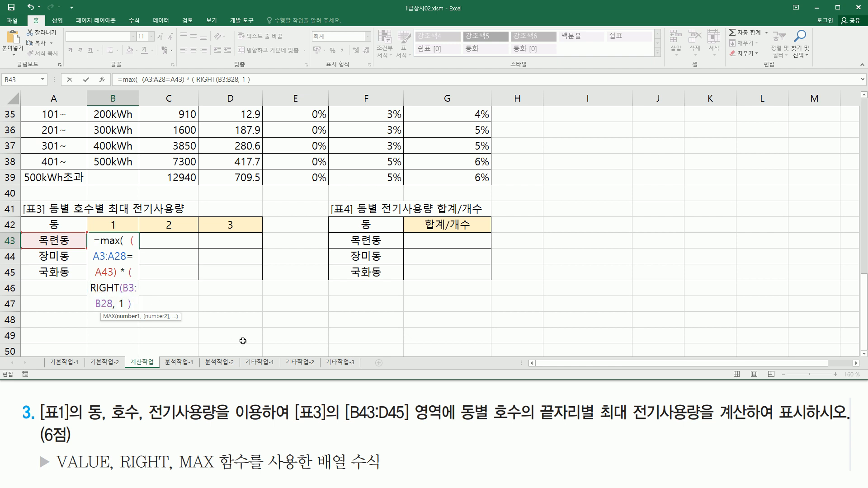
text(va)
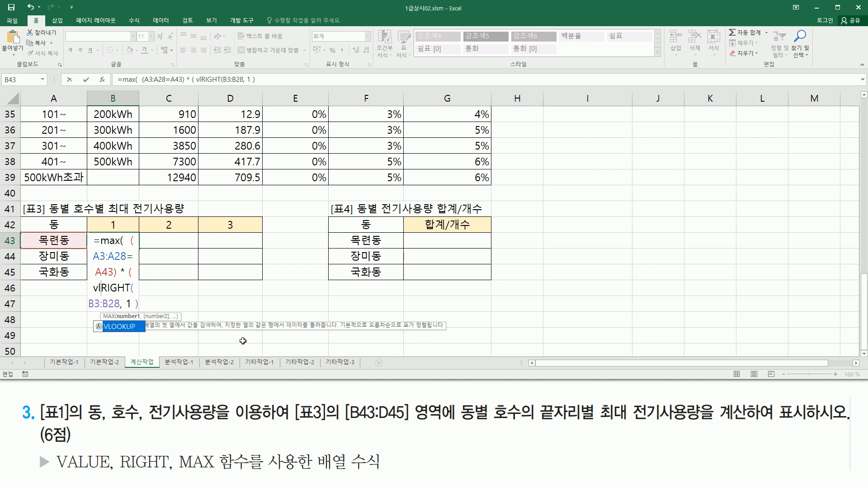
text(l)
key(Tab)
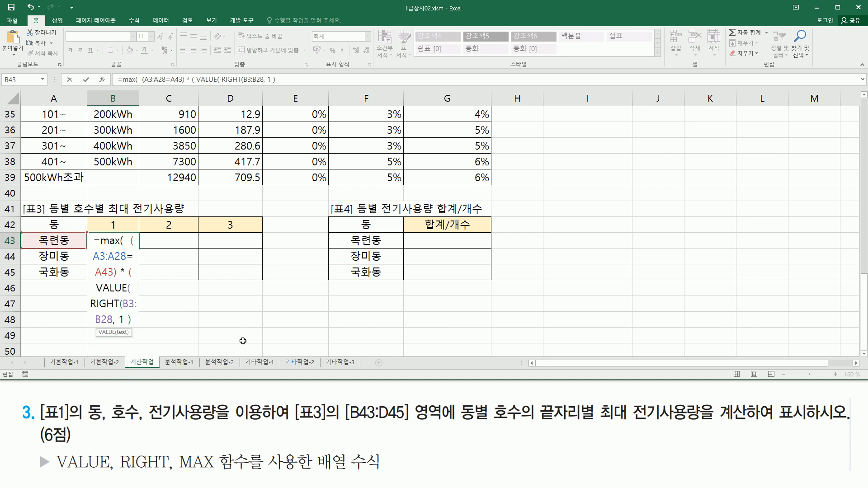
text(()
key(Down)
key(Down)
text())
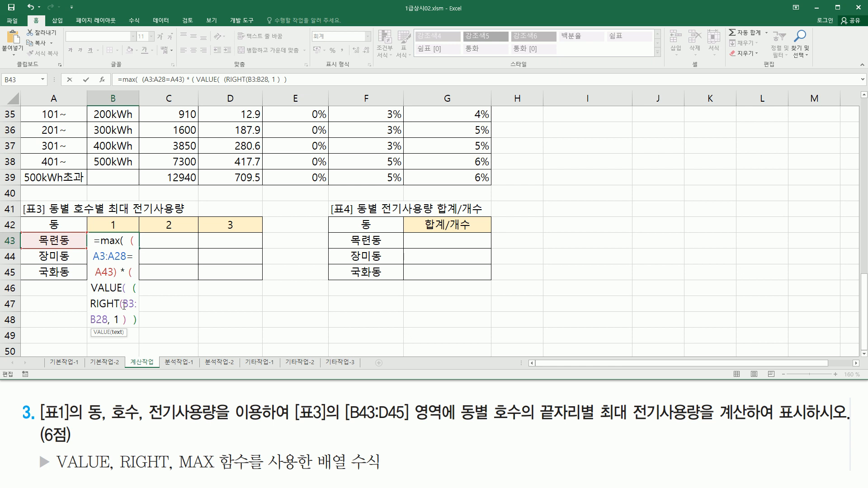
Compare the VALUE expression with the 호수 ending digit in B42 and add a closing parenthesis
text(=)
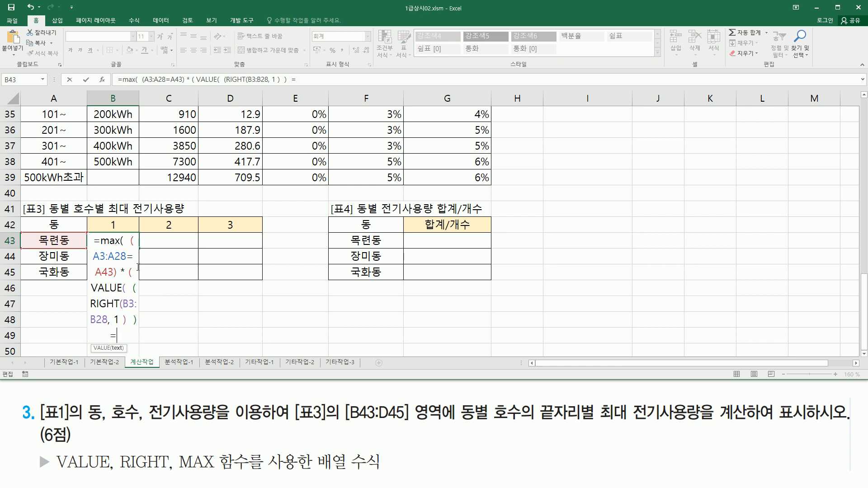
click(117, 225)
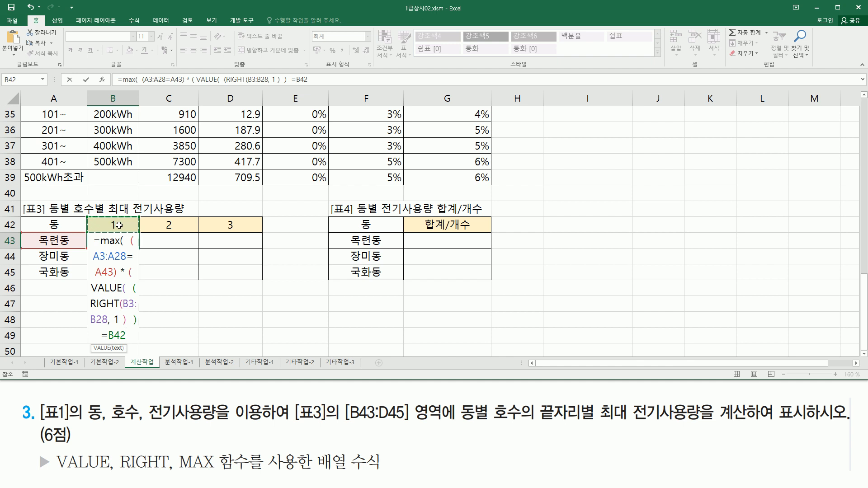
text())
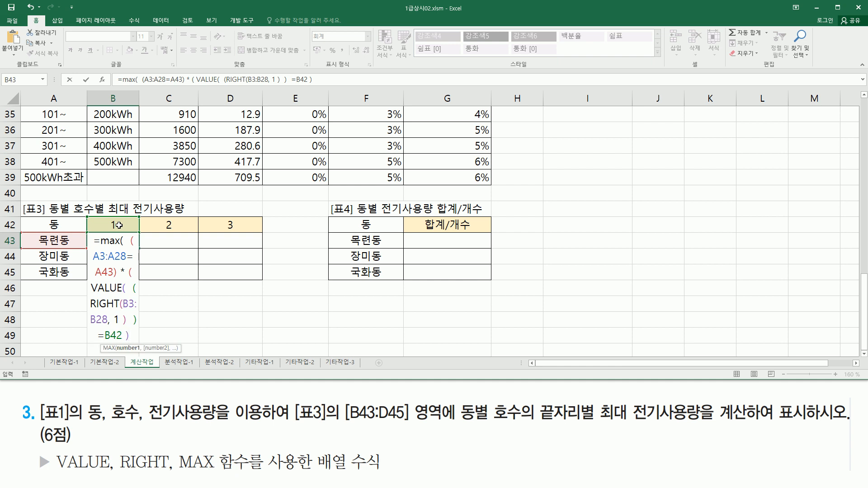
Multiply B43's conditions by the electricity usage range D3:D28, close the MAX function and enter it as an array formula
text( *)
scroll(314, 206, up, 11)
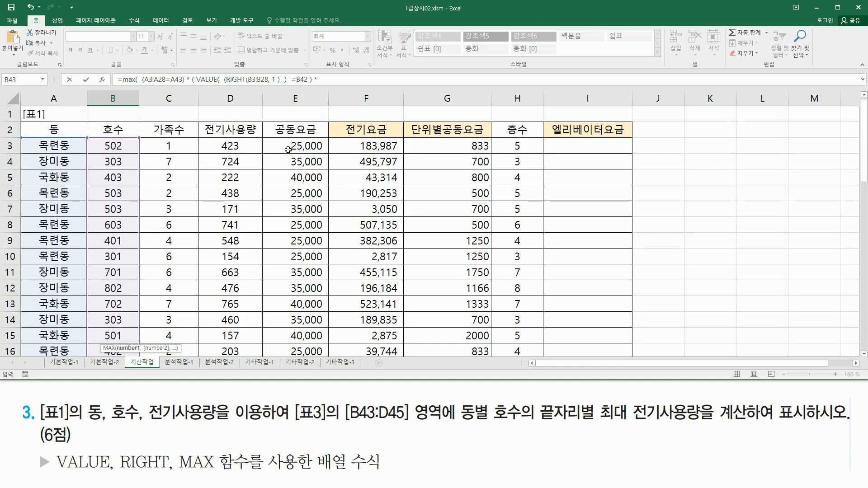
drag(227, 145, 238, 330)
scroll(238, 330, down, 7)
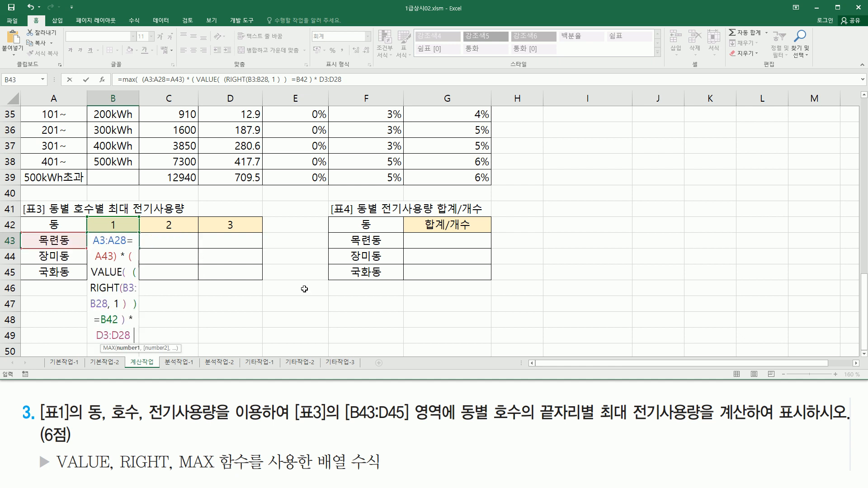
text())
key(ctrl+shift+Return)
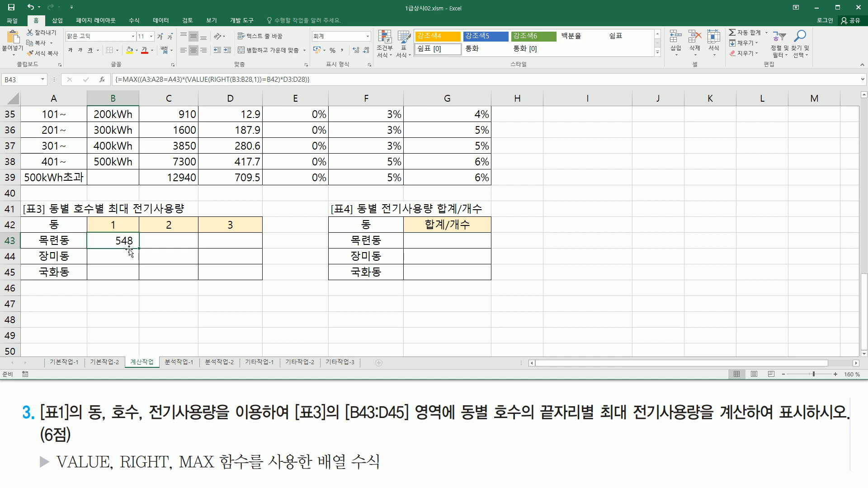
Reopen B43's formula for editing and make the 동 range absolute as $A$3:$A$28
double_click(119, 243)
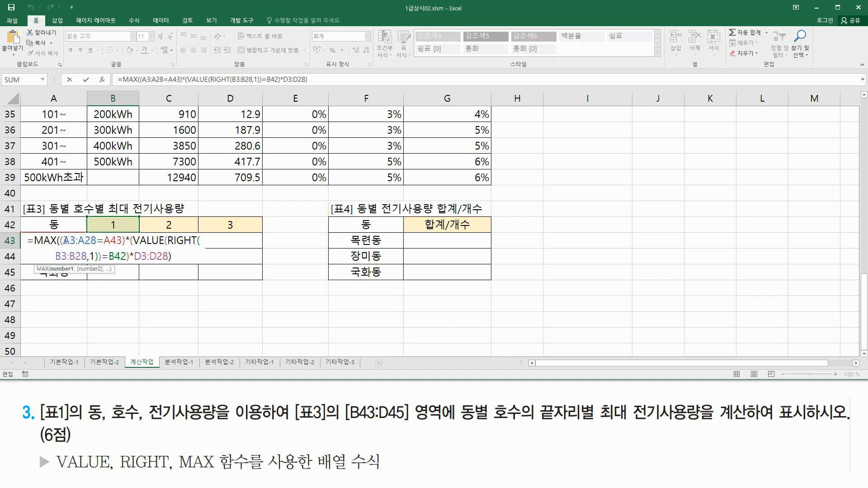
drag(69, 241, 94, 244)
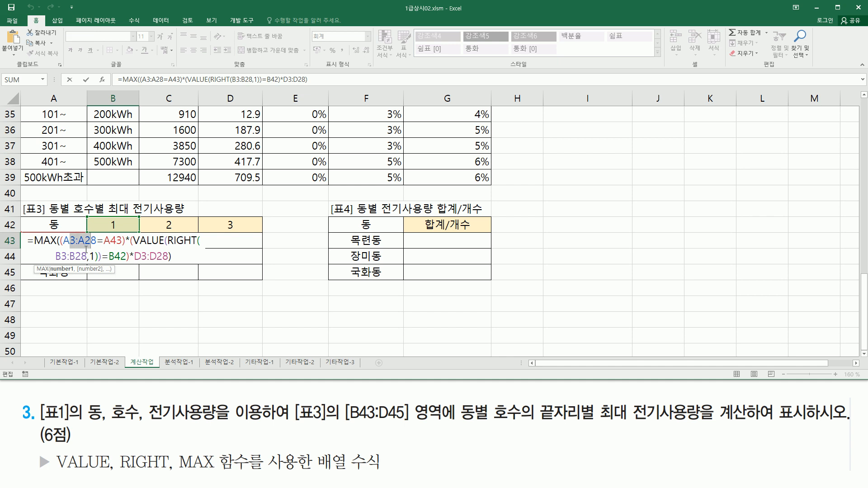
scroll(91, 199, up, 11)
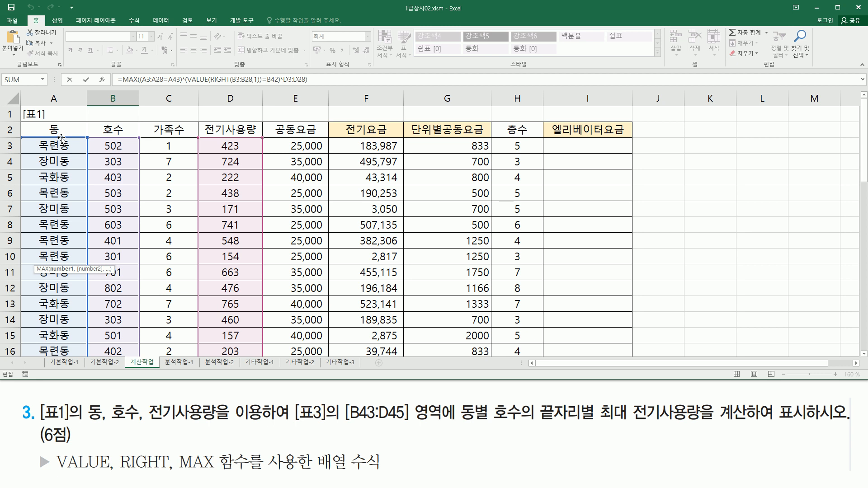
drag(61, 138, 130, 141)
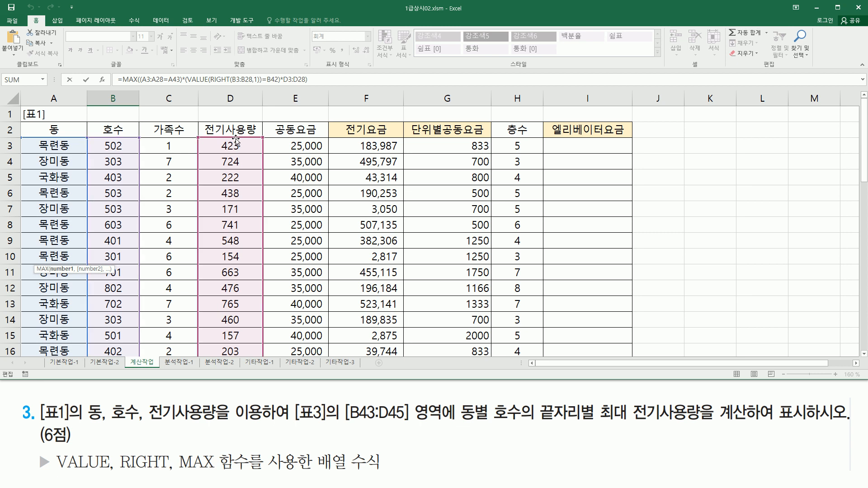
scroll(154, 185, down, 10)
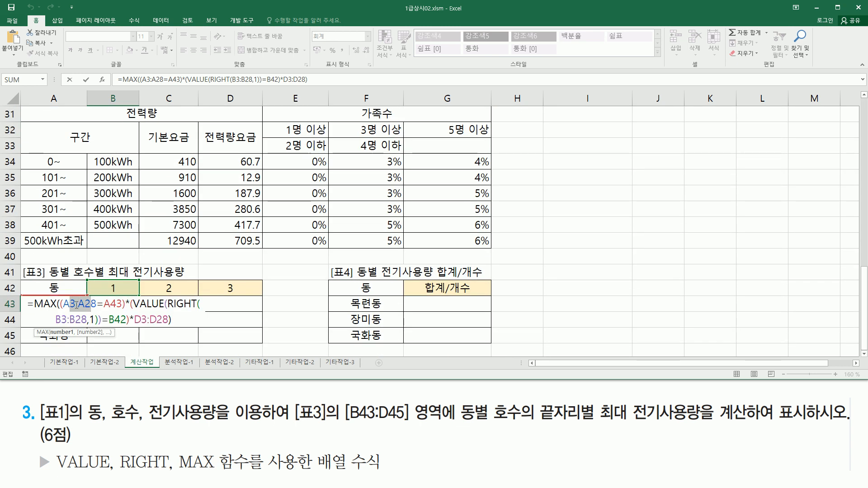
key(F4)
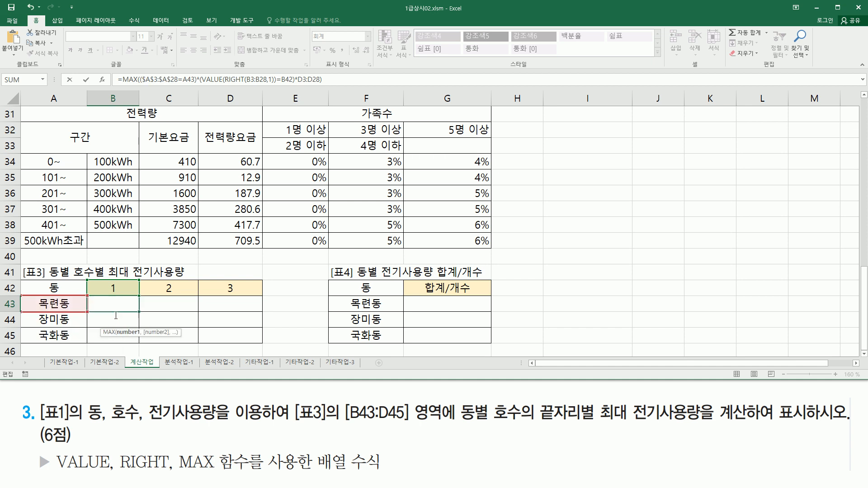
Make the 호수 range and the electricity usage range in B43's formula absolute as $B$3:$B$28 and $D$3:$D$28
scroll(116, 315, down, 3)
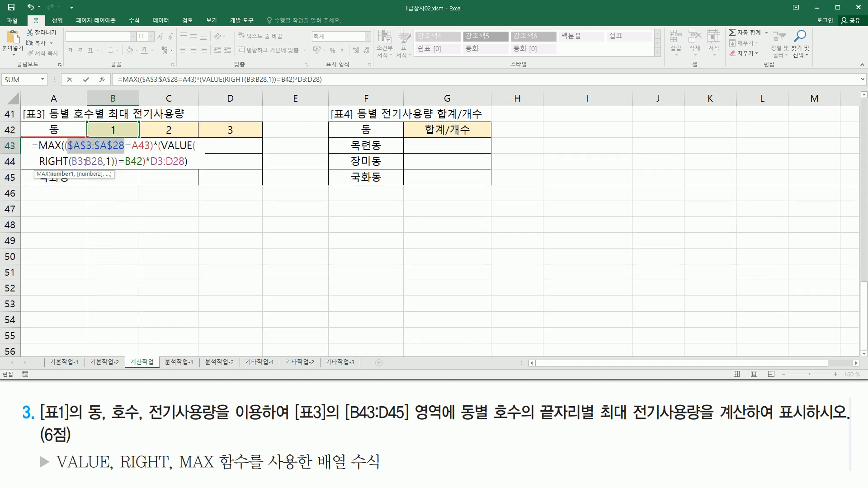
drag(77, 162, 97, 164)
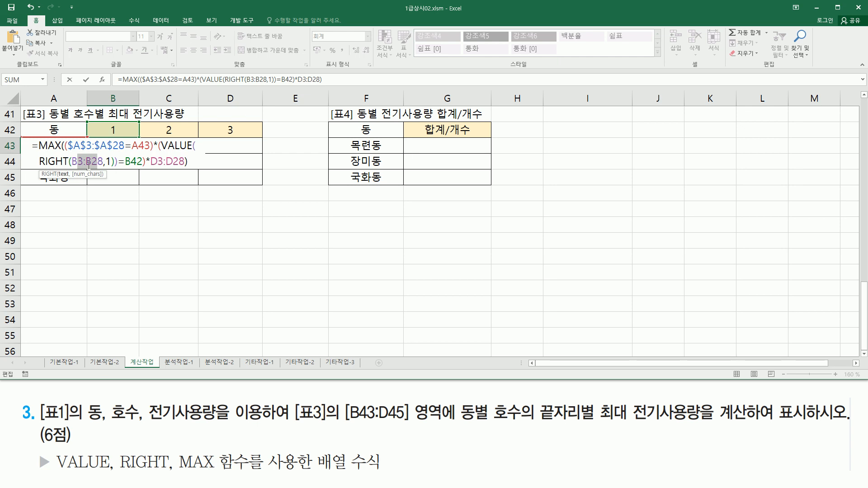
key(F4)
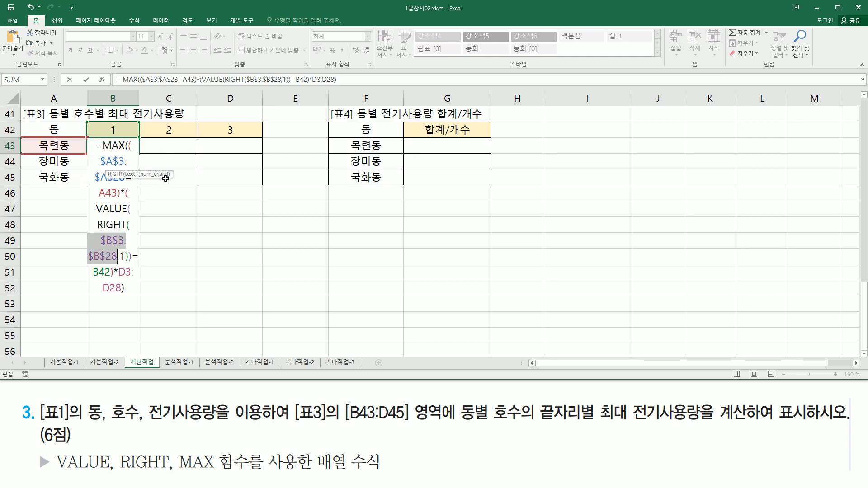
click(123, 272)
drag(125, 272, 111, 286)
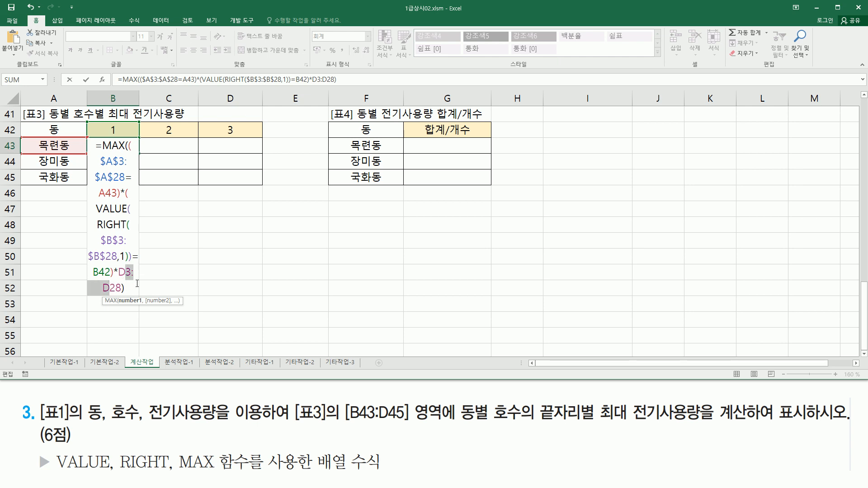
key(F4)
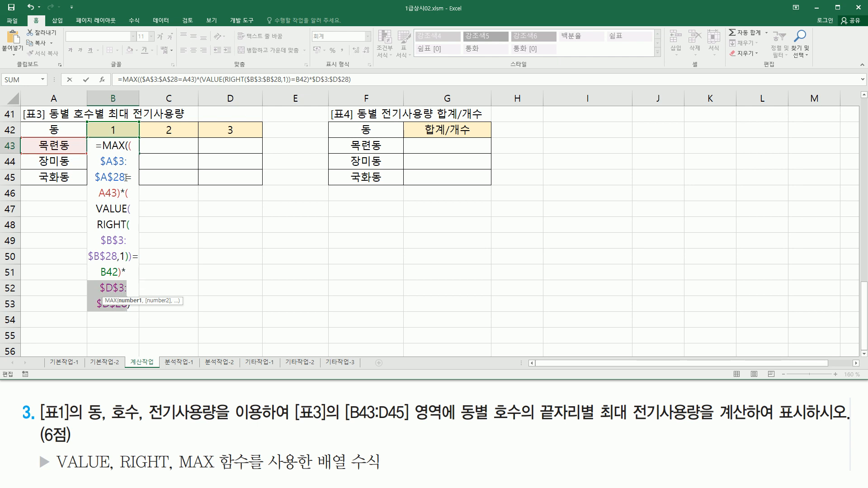
click(111, 193)
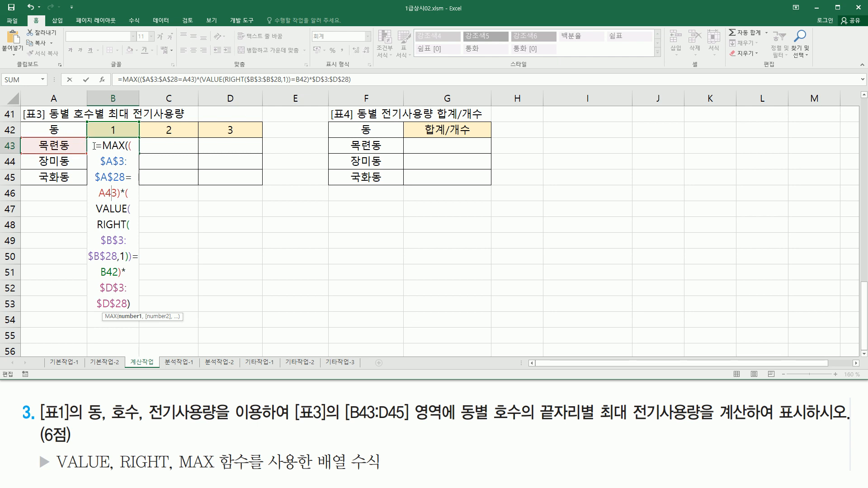
key(ctrl+2)
drag(94, 139, 124, 150)
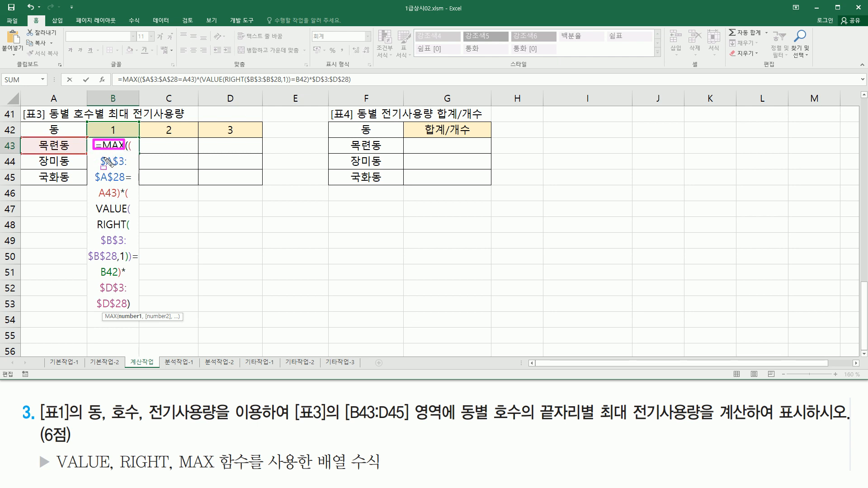
drag(95, 155, 123, 168)
drag(39, 156, 67, 167)
drag(37, 171, 68, 181)
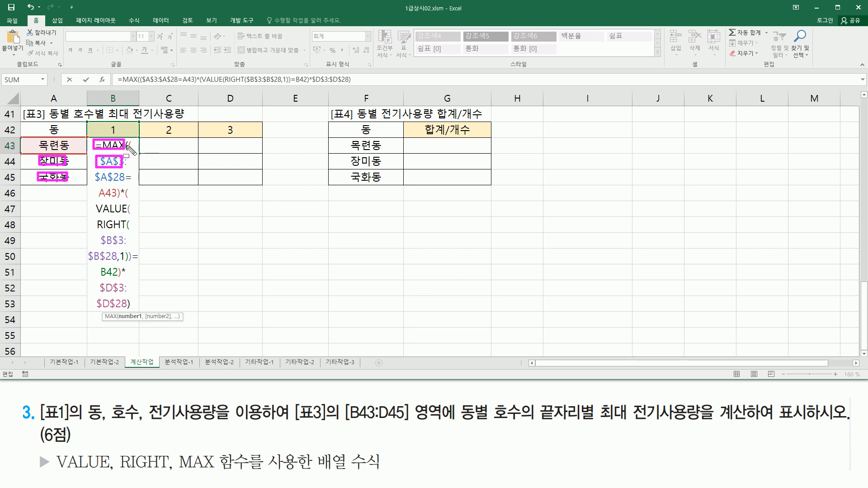
drag(151, 142, 181, 151)
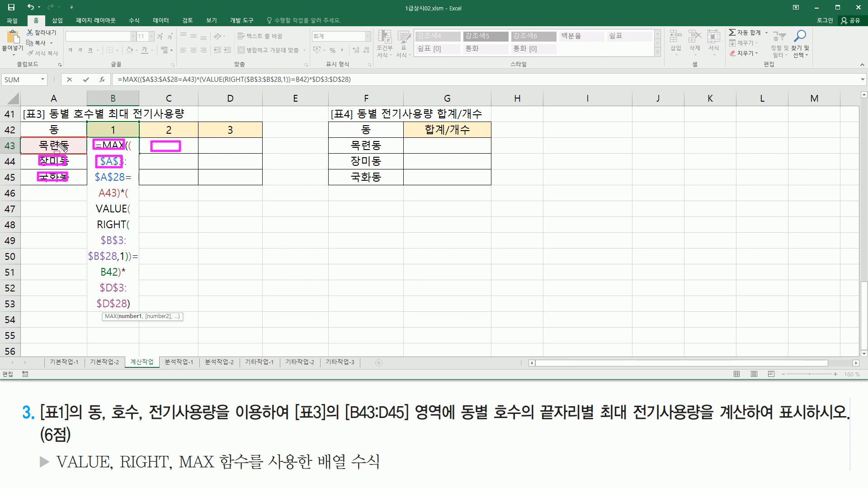
mouse_move(215, 140)
mouse_down()
mouse_move(216, 150)
mouse_move(246, 152)
mouse_up()
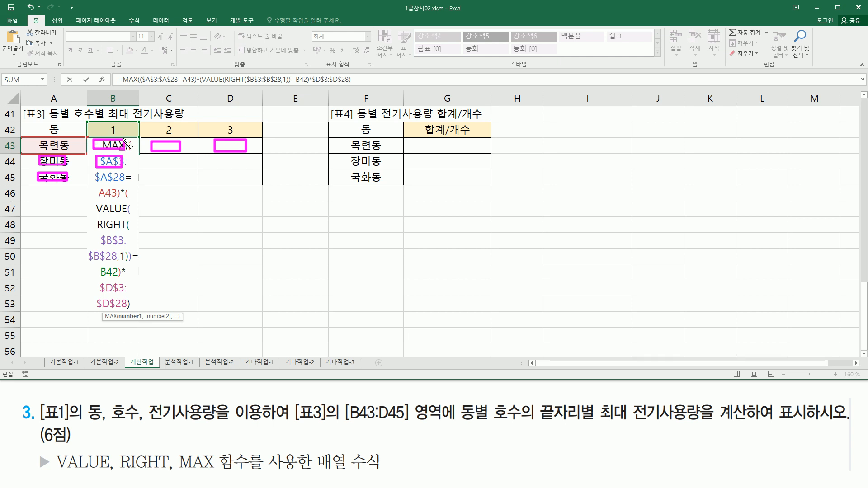
key(Escape)
Lock only the column of the A43 reference in B43's formula so that it reads $A43
click(110, 193)
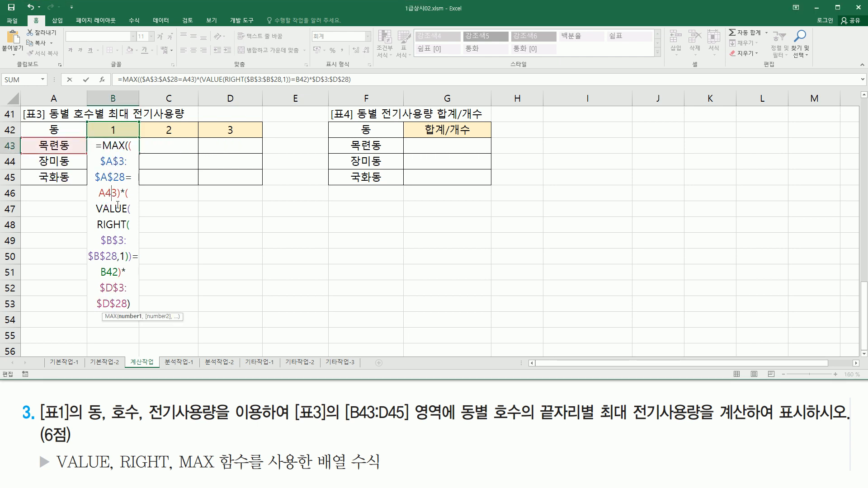
drag(99, 195, 121, 192)
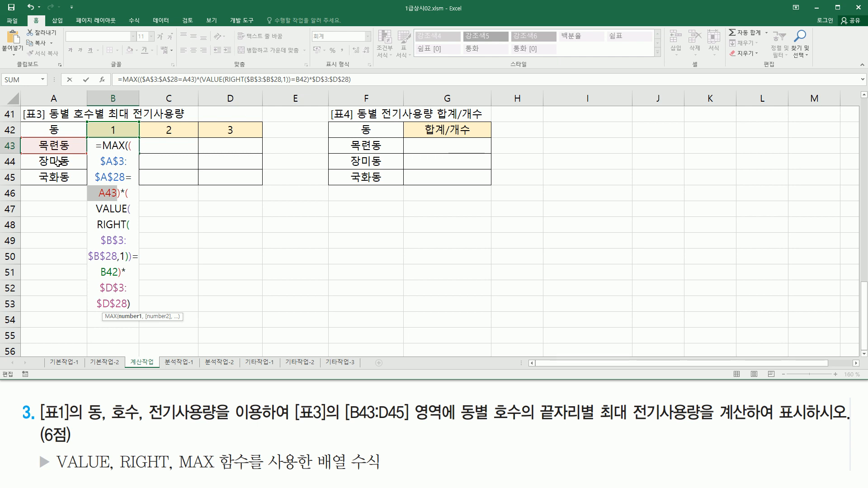
key(F4)
key(F4)
key(F4)
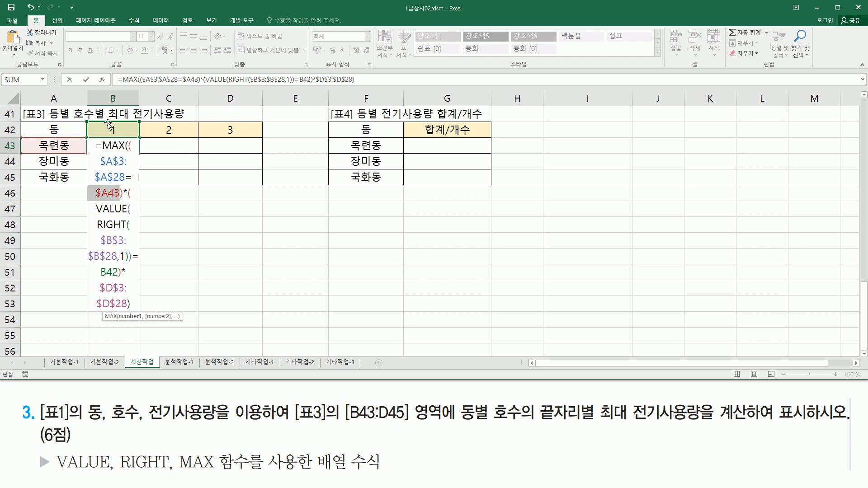
drag(103, 123, 123, 137)
mouse_move(98, 141)
mouse_down()
mouse_move(126, 151)
mouse_move(113, 164)
mouse_move(122, 165)
mouse_move(114, 180)
mouse_move(126, 173)
mouse_up()
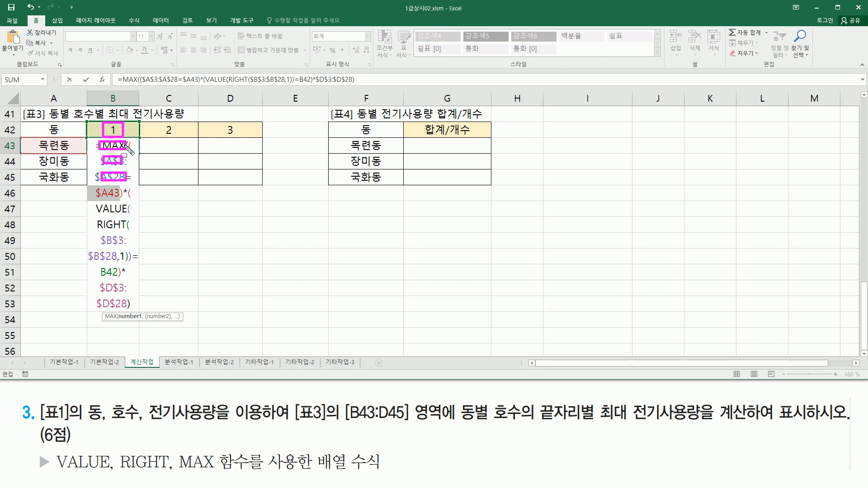
drag(126, 146, 186, 152)
mouse_move(162, 123)
mouse_down()
mouse_move(176, 137)
mouse_move(239, 151)
mouse_move(213, 151)
mouse_up()
mouse_move(225, 121)
mouse_down()
mouse_move(225, 135)
mouse_move(234, 135)
mouse_up()
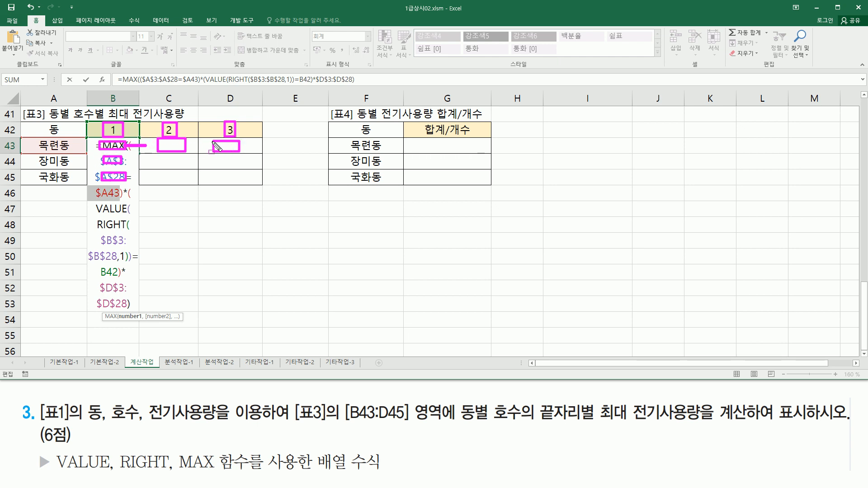
key(Escape)
Lock only the row of the B42 reference as B$42, then enter the array formula and fill it across B43:D45
click(109, 272)
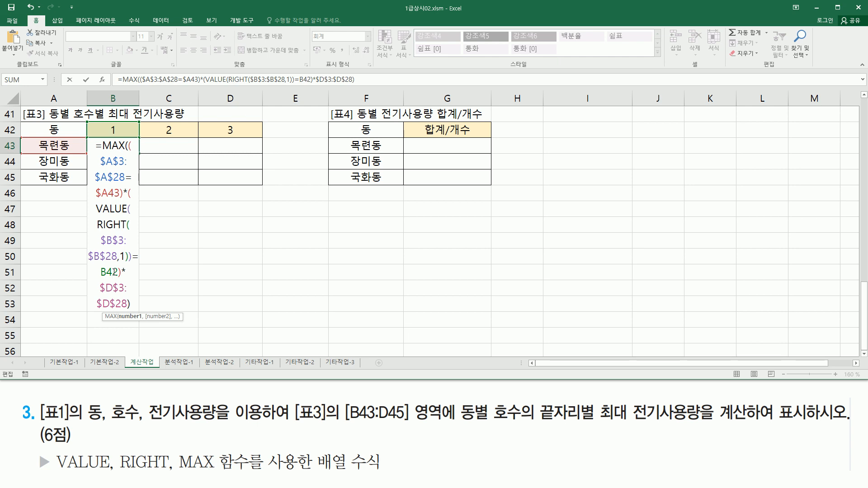
key(F4)
key(F4)
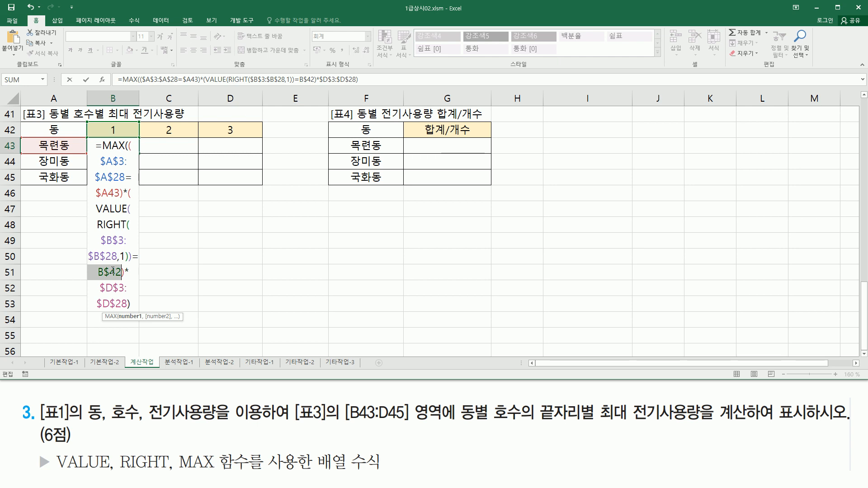
key(ctrl+shift+Return)
drag(138, 155, 251, 186)
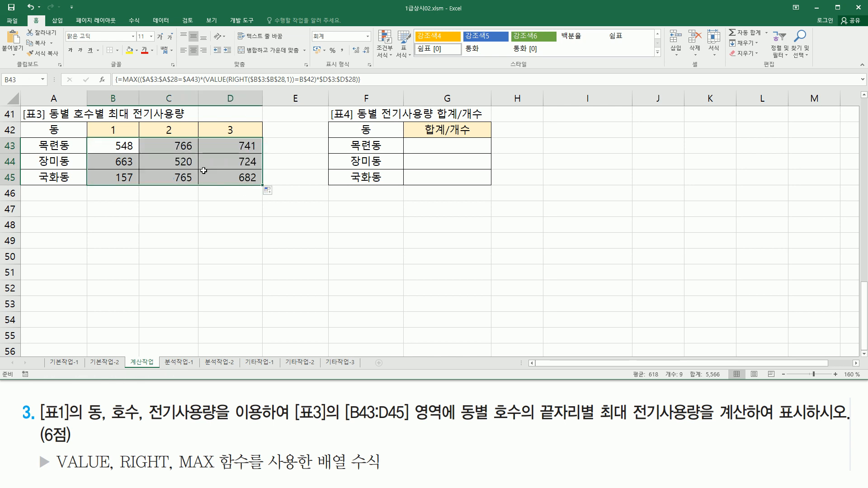
Copy the formula text of B43 and place it in A47 below 표3
click(128, 146)
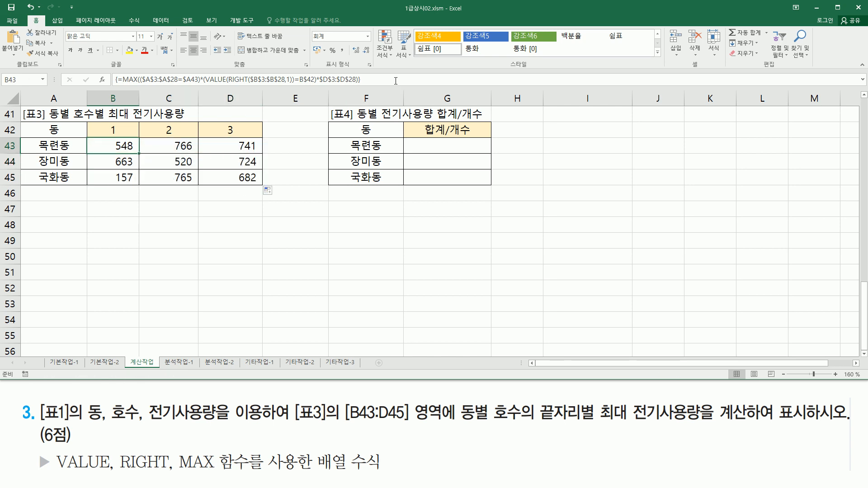
drag(359, 79, 50, 81)
key(ctrl+shift+Return)
click(65, 214)
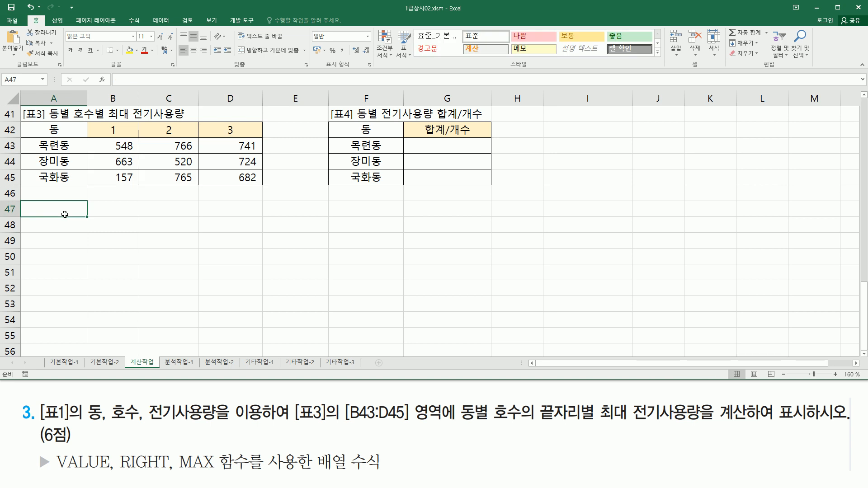
text(=MAX(($A$3:$A$28=$A43)*(VALUE(RIGHT($B$3:$B$28,1))=B$42)*$D$3:$D$28))
key(Return)
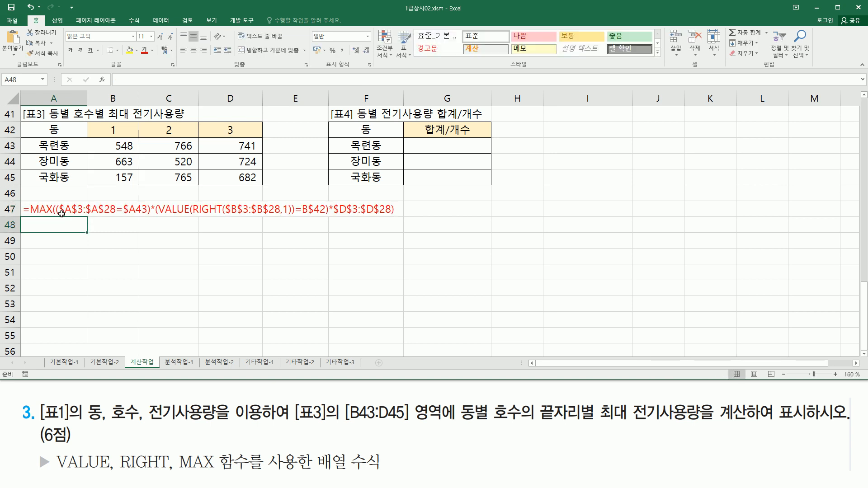
Keep A47's formula as text with a leading apostrophe and add spaces between its conditions and operators
click(46, 209)
key(F2)
key(Home)
text(')
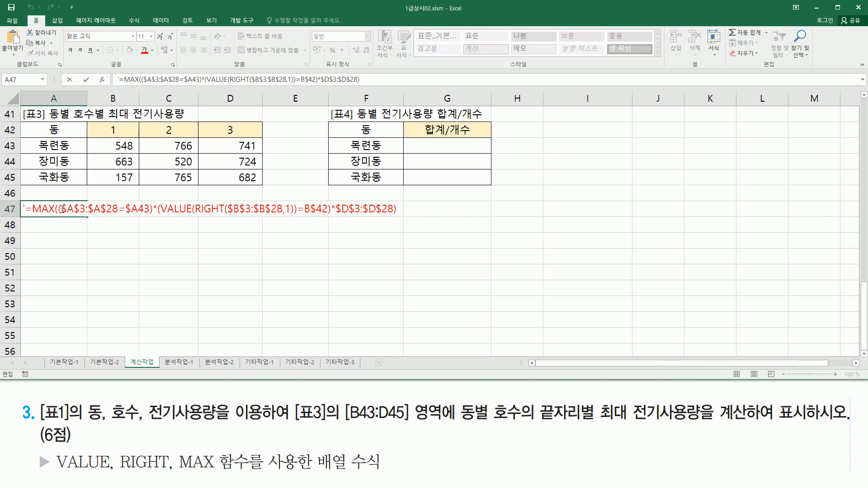
click(60, 209)
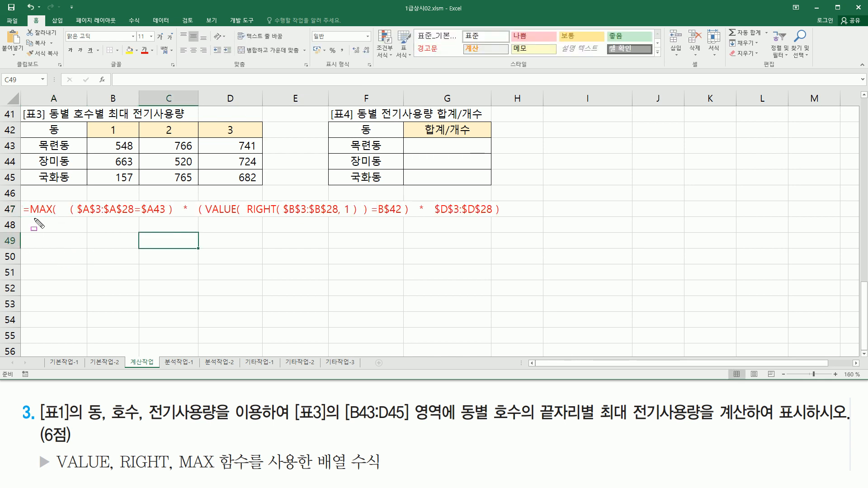
mouse_move(29, 218)
mouse_down()
mouse_move(182, 220)
mouse_move(182, 198)
mouse_move(341, 217)
mouse_move(487, 220)
mouse_move(496, 198)
mouse_move(496, 222)
mouse_up()
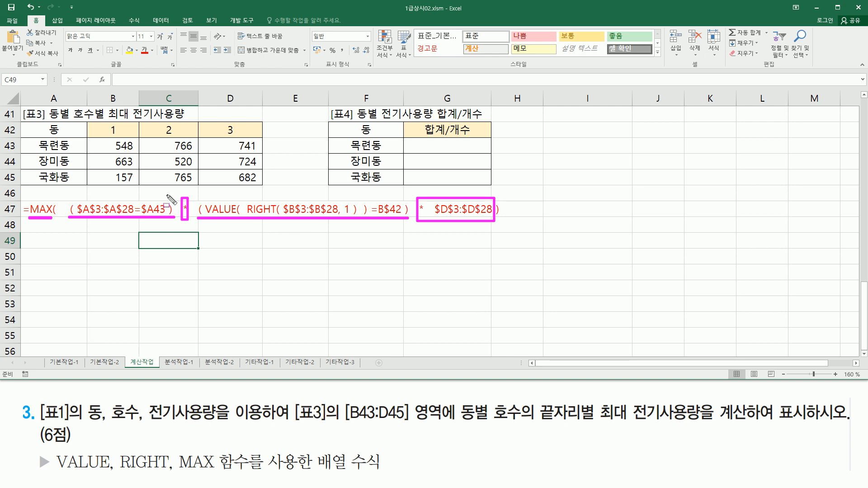
drag(108, 123, 119, 137)
mouse_move(163, 124)
mouse_down()
mouse_move(177, 135)
mouse_move(237, 137)
mouse_up()
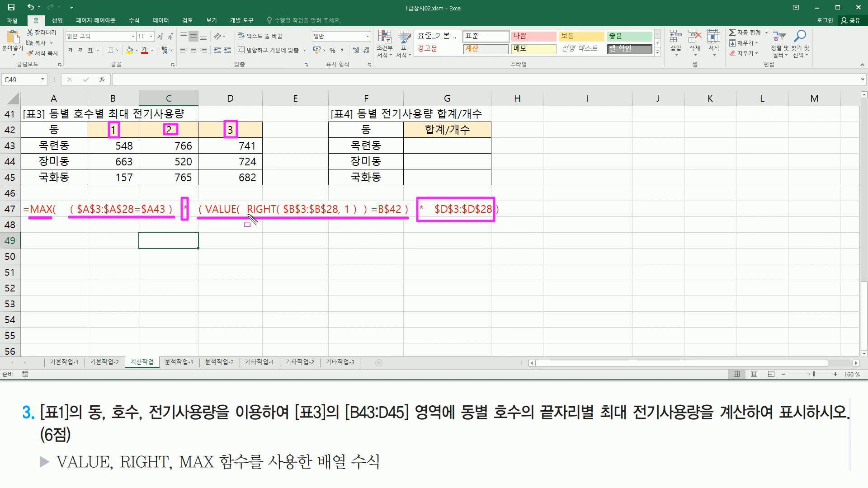
mouse_move(249, 216)
mouse_down()
mouse_move(357, 225)
mouse_move(360, 201)
mouse_up()
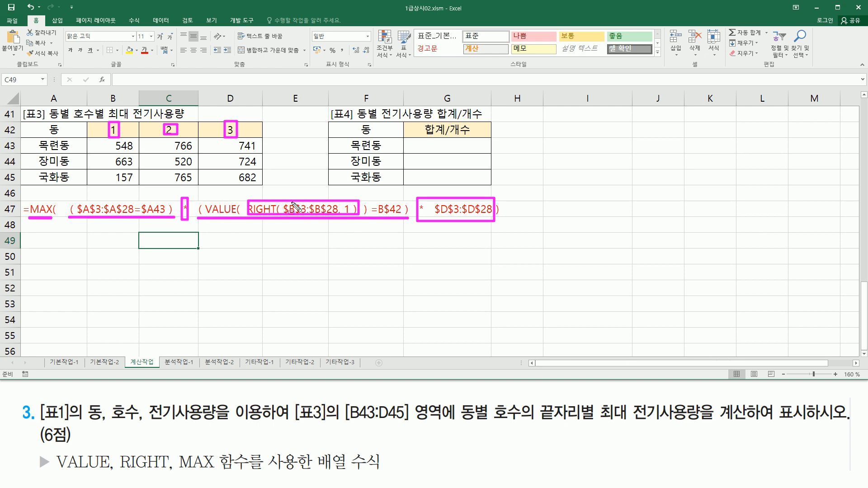
Review how the VALUE and RIGHT condition in A47 is compared with the 표3 headers in B42:D42
drag(370, 216, 402, 216)
mouse_move(202, 190)
mouse_down()
mouse_move(214, 212)
mouse_move(267, 230)
mouse_move(369, 226)
mouse_up()
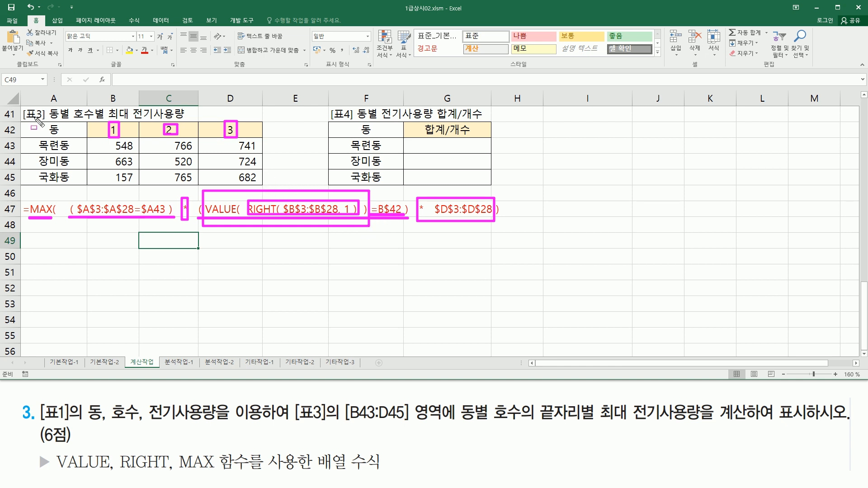
mouse_move(101, 119)
mouse_down()
mouse_move(113, 142)
mouse_move(247, 141)
mouse_up()
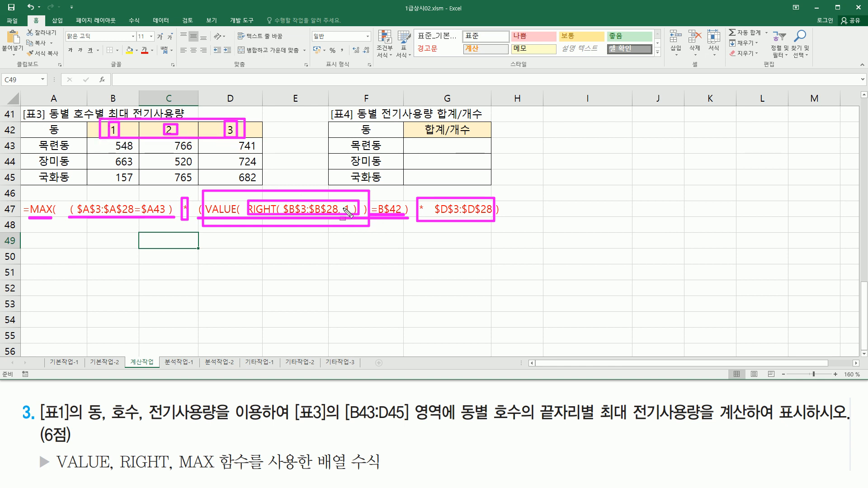
key(Escape)
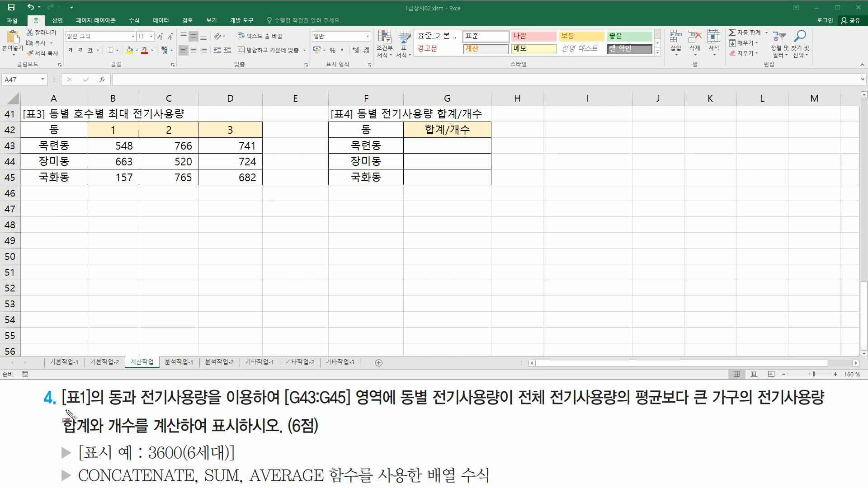
Examine task 4's source data, the 동 and 전기사용량 columns of 표1, and its target range G43:G45
drag(108, 410, 200, 410)
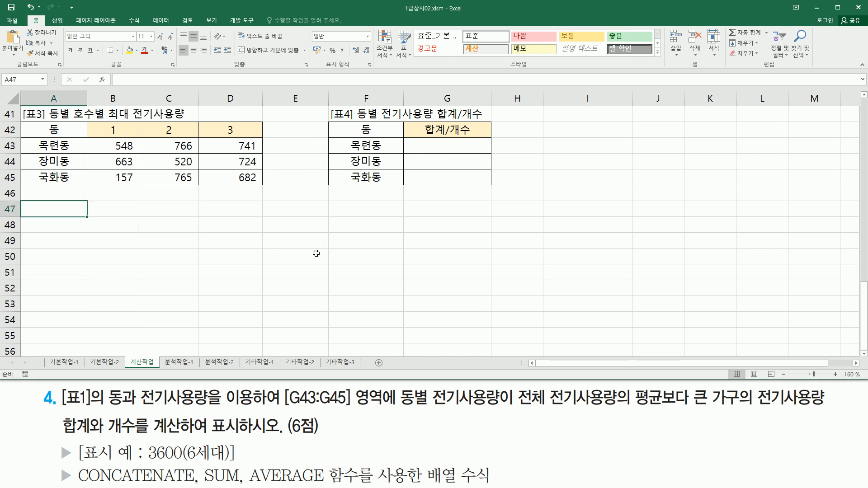
scroll(317, 255, up, 13)
mouse_move(41, 123)
mouse_down()
mouse_move(41, 135)
mouse_move(72, 137)
mouse_up()
mouse_move(200, 123)
mouse_down()
mouse_move(259, 131)
mouse_move(259, 141)
mouse_up()
mouse_move(102, 407)
mouse_down()
mouse_move(353, 410)
mouse_move(354, 393)
mouse_move(282, 409)
mouse_up()
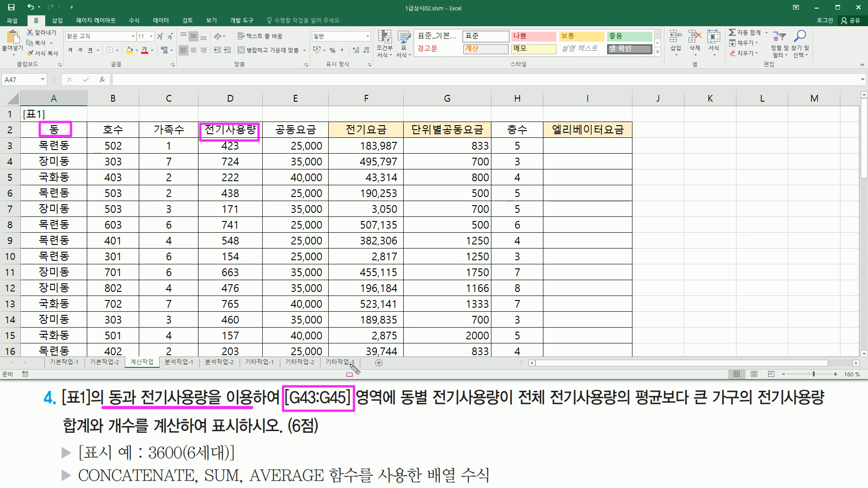
key(Escape)
Examine task 4's requirements for G43:G45 in 표4: the above-average condition, sum and count, display example and required functions
scroll(393, 291, down, 10)
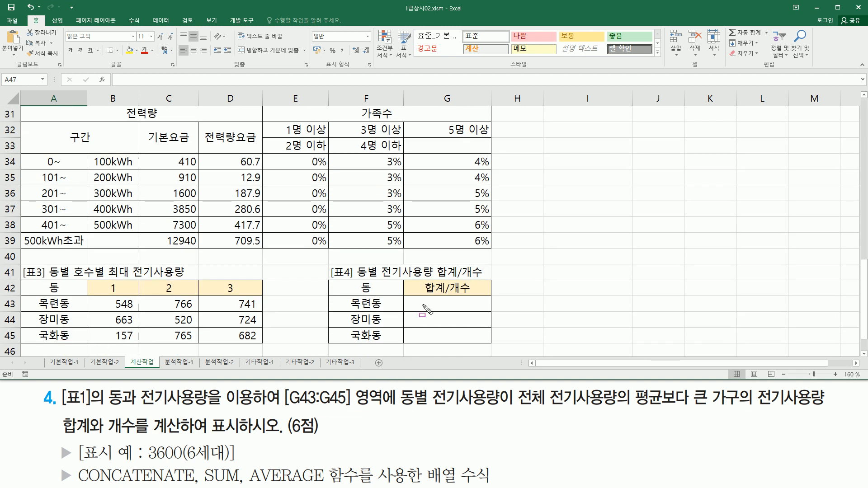
mouse_move(409, 297)
mouse_down()
mouse_move(421, 322)
mouse_move(486, 343)
mouse_up()
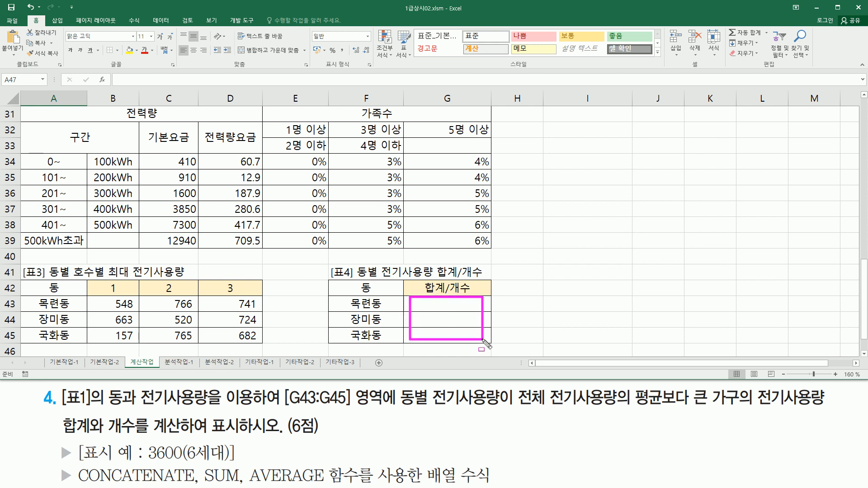
drag(285, 403, 826, 407)
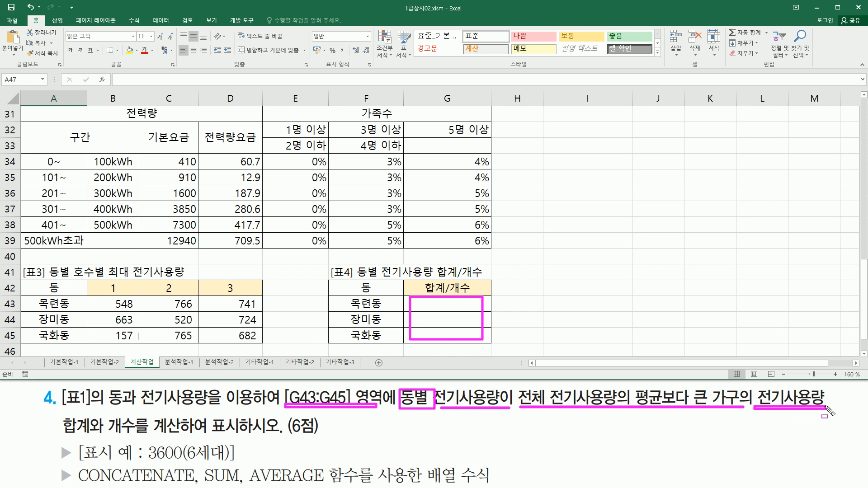
drag(59, 434, 140, 434)
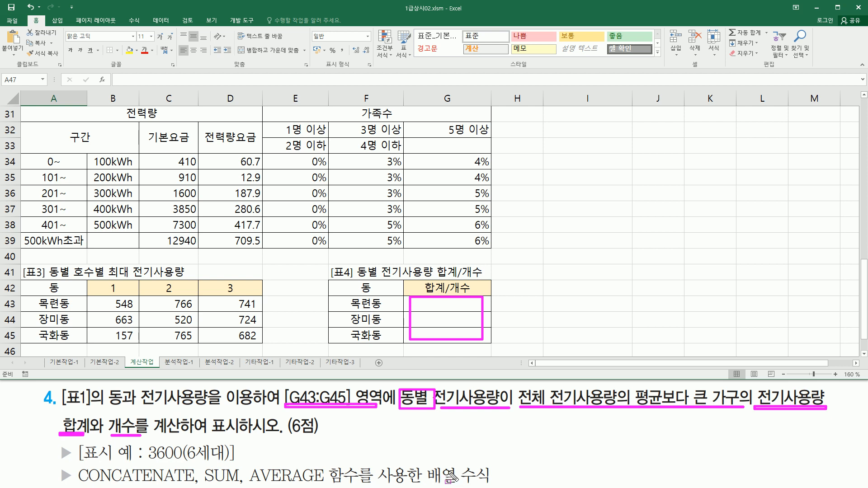
mouse_move(59, 416)
mouse_down()
mouse_move(85, 437)
mouse_move(135, 437)
mouse_up()
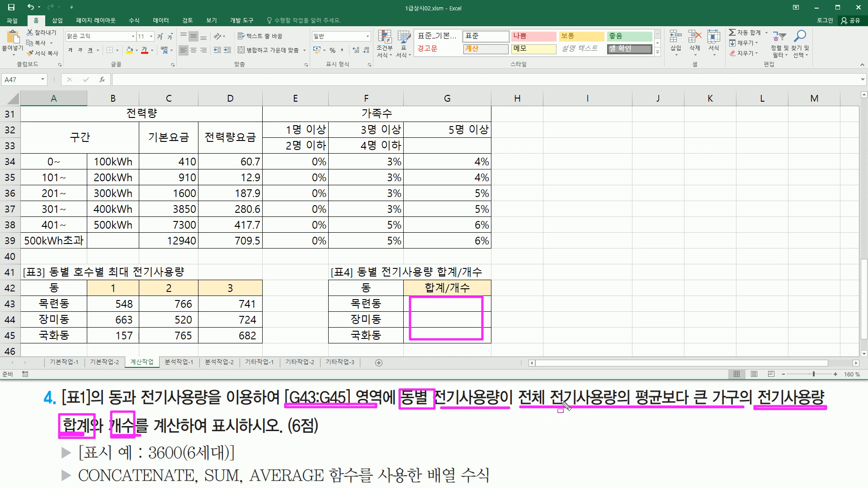
drag(634, 387, 716, 411)
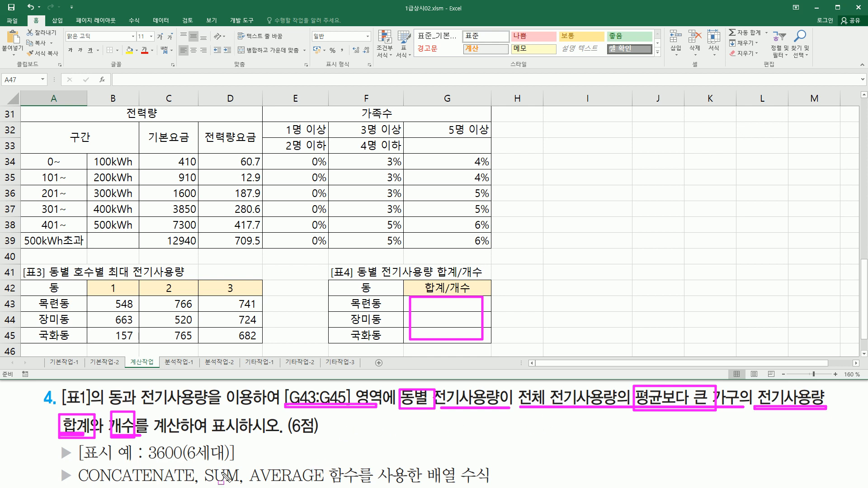
drag(84, 461, 195, 462)
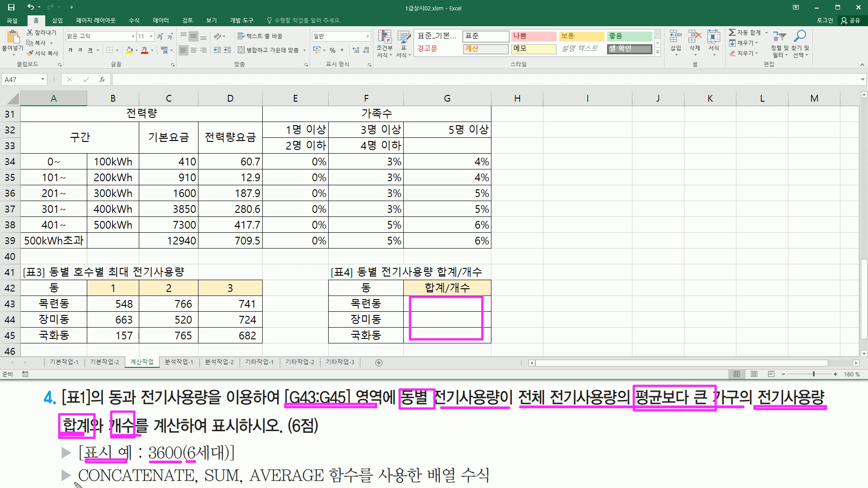
drag(77, 483, 196, 483)
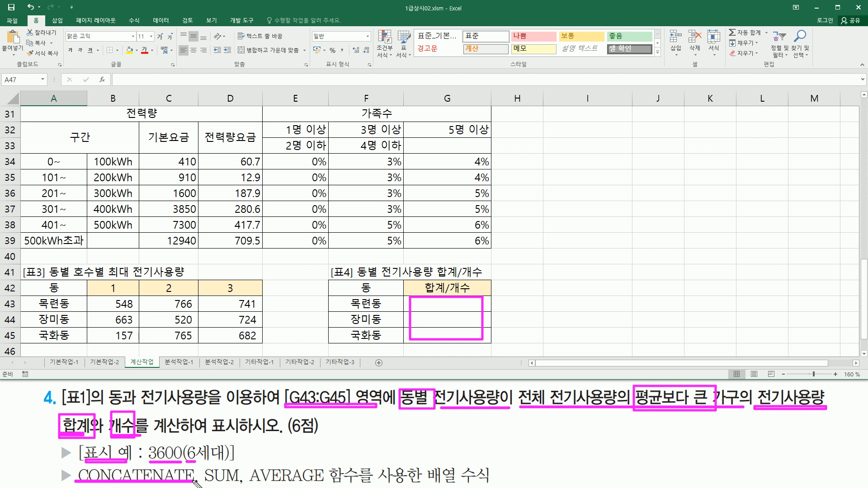
drag(202, 464, 242, 483)
drag(348, 297, 385, 312)
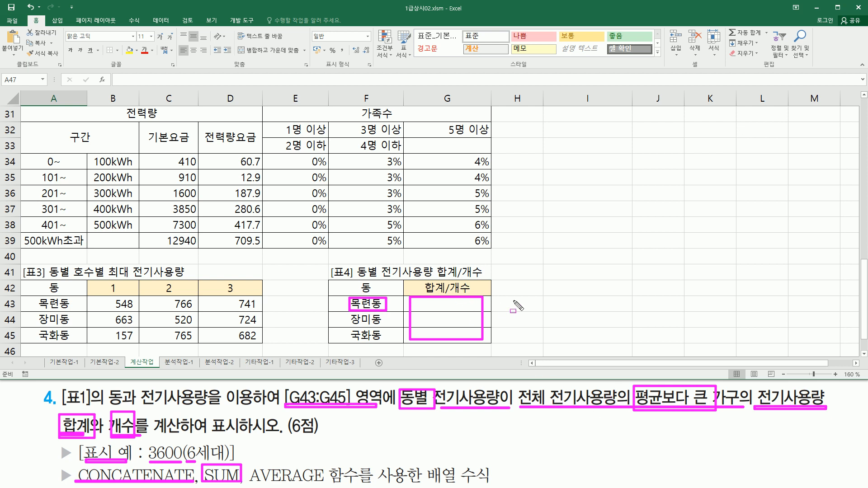
key(Escape)
Label F47 as 합계 and F48 as 개수 below 표4
click(863, 354)
click(864, 353)
click(864, 354)
click(864, 354)
click(864, 354)
click(864, 354)
click(400, 277)
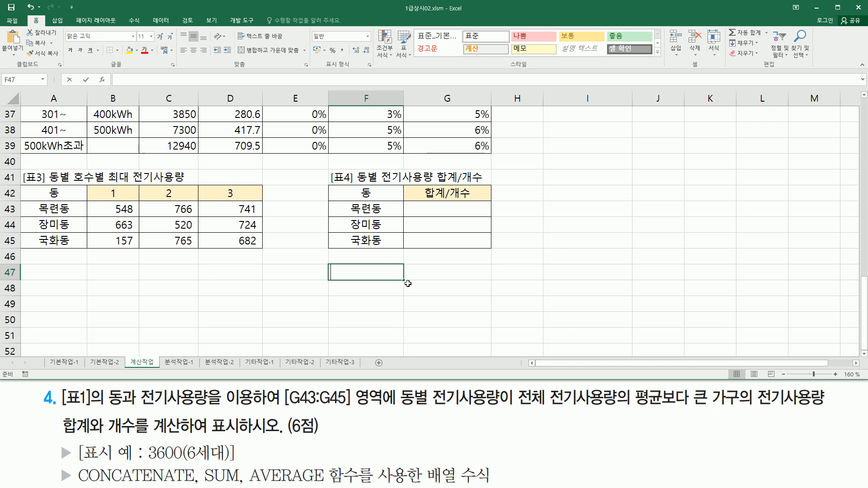
text(gkqkqrP)
key(Return)
text(rotn)
key(Return)
Enter the text outline sum( (조건1) * (조건2) * 합계구할범위 ) in G47 beside the 합계 label
key(Up)
key(Right)
key(Up)
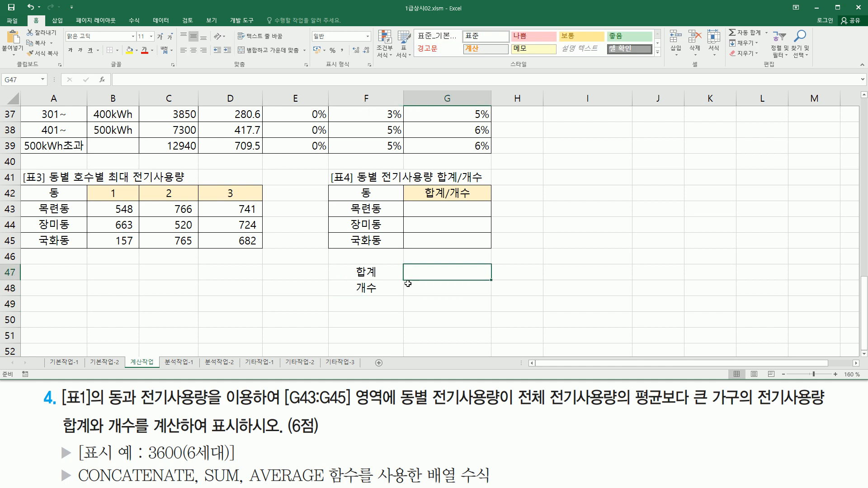
text(sum)
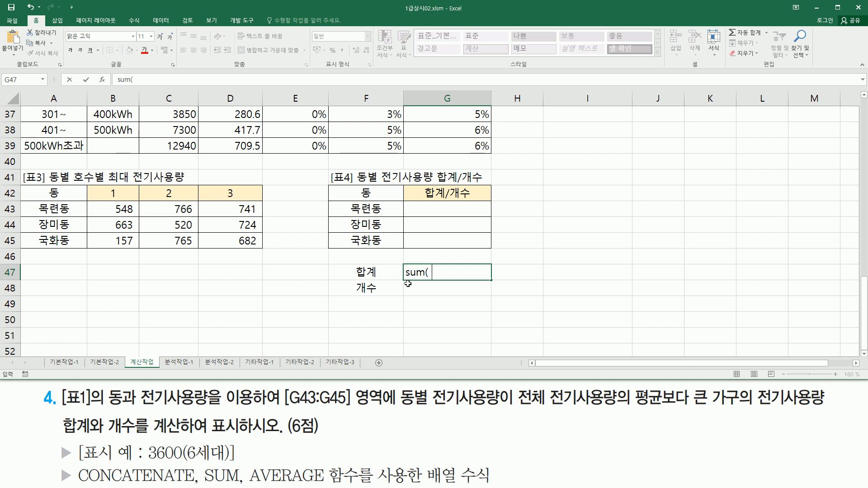
text((  (ㅈ)
key(BackSpace)
text(조건1) * (조건2) *)
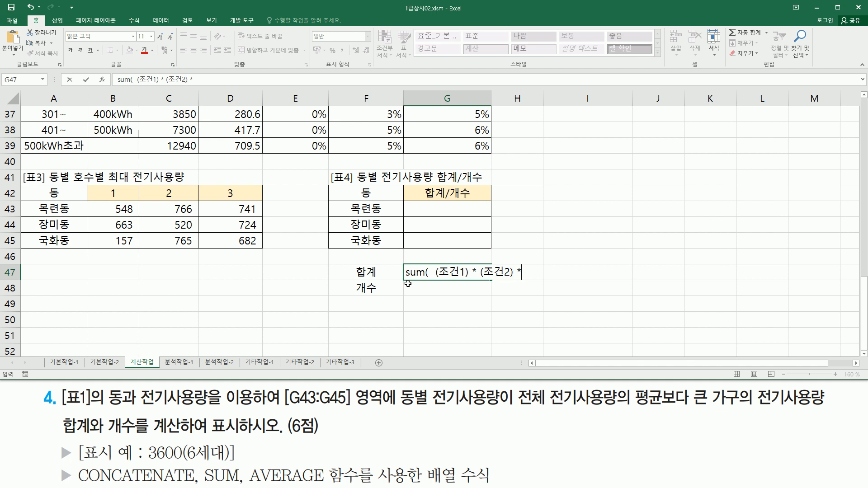
text( 합계구할범위)
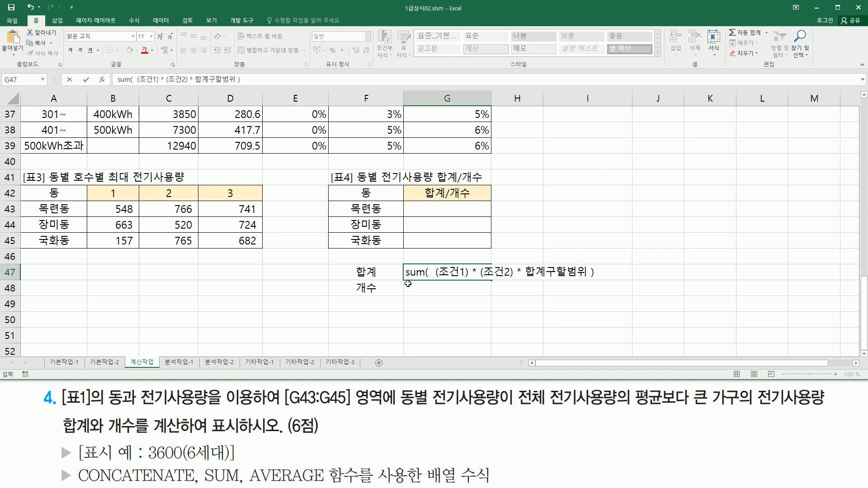
key(Return)
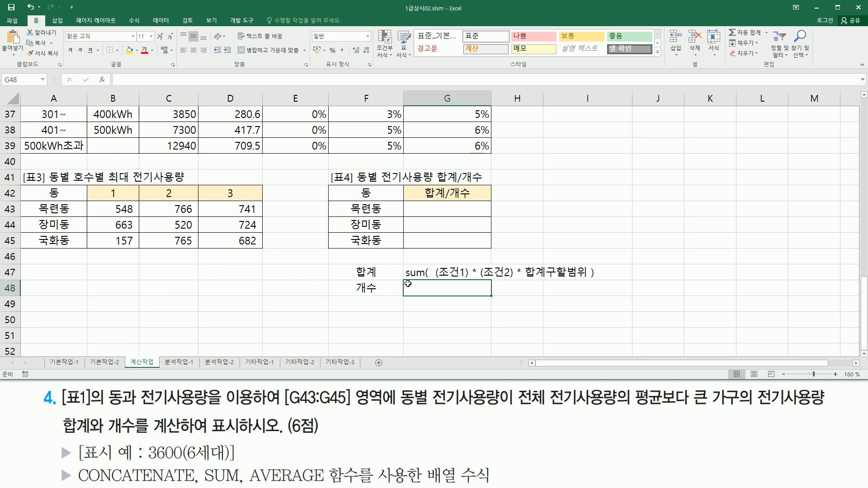
Copy G47's outline to G48 and shorten the copy to sum( (조건1) * (조건2) ) for the count
key(Up)
key(ctrl+c)
key(Down)
key(ctrl+v)
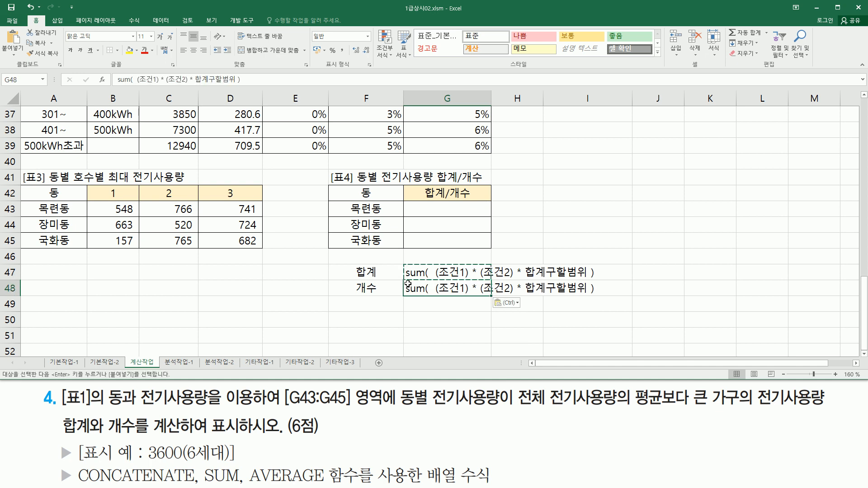
key(F2)
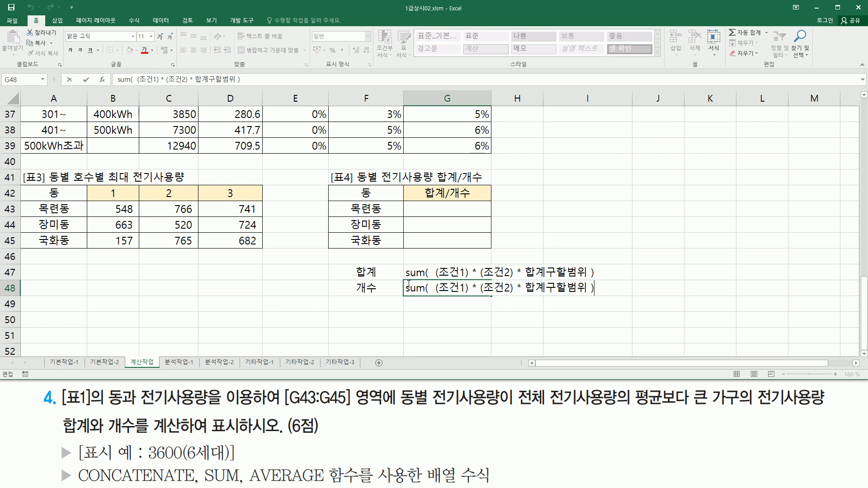
key(BackSpace)
key(BackSpace)
key(BackSpace)
key(BackSpace)
key(BackSpace)
key(BackSpace)
key(BackSpace)
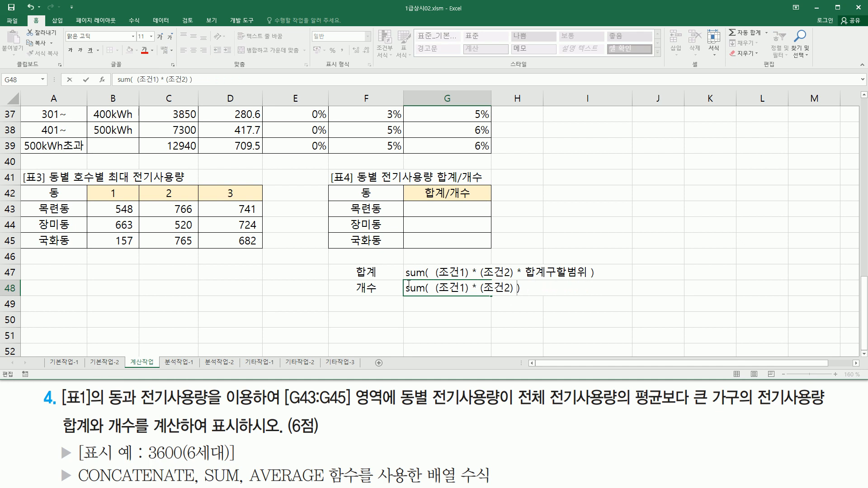
key(Return)
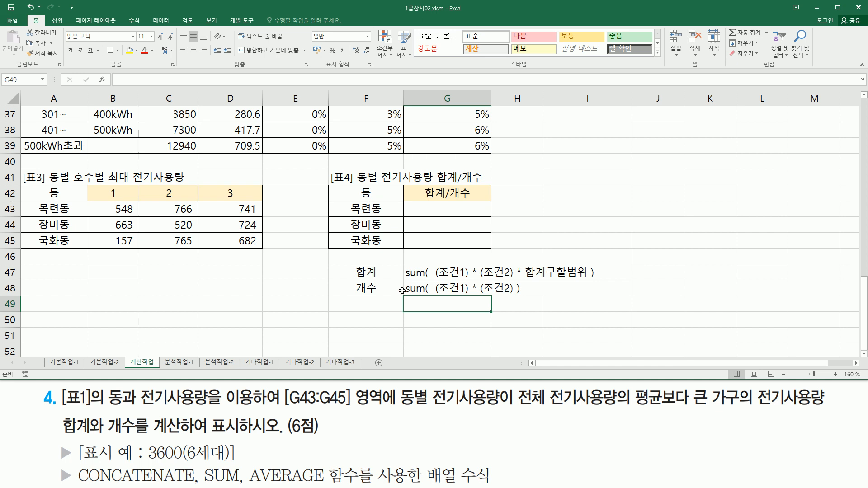
Compare the sum and count outlines in G47 and G48, noting the part that differs
mouse_move(398, 258)
mouse_down()
mouse_move(443, 309)
mouse_move(520, 309)
mouse_up()
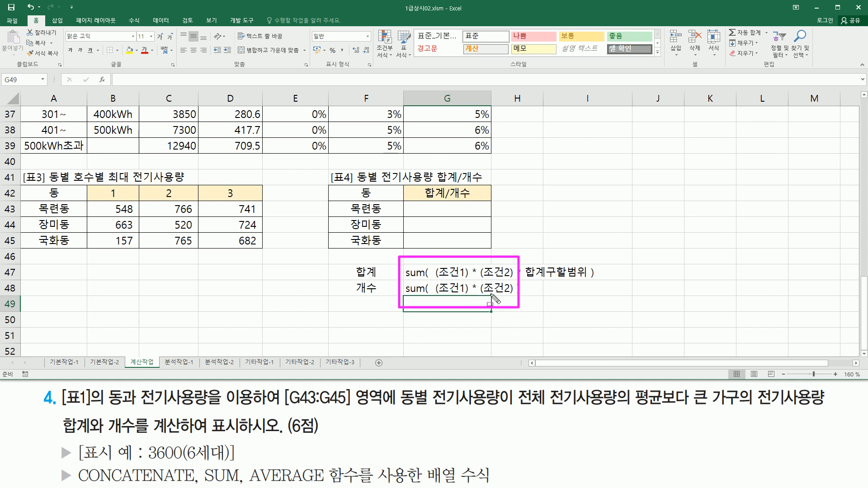
mouse_move(398, 284)
mouse_down()
mouse_move(566, 284)
mouse_move(603, 260)
mouse_up()
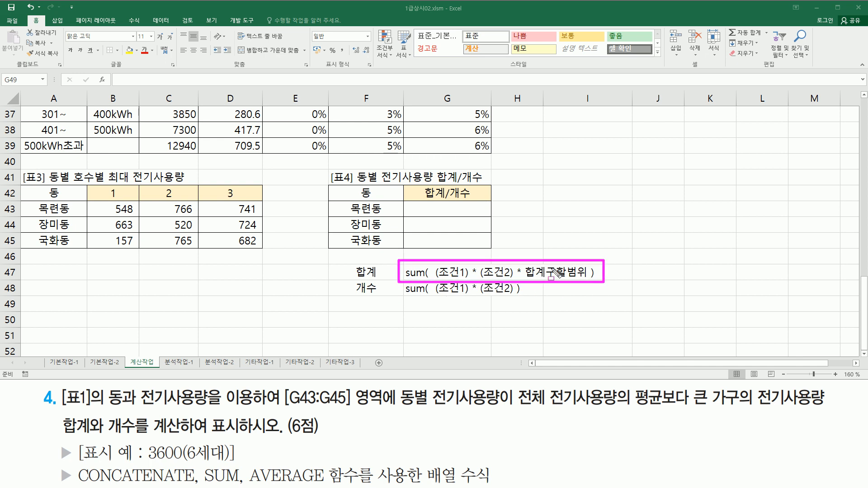
drag(519, 271, 585, 272)
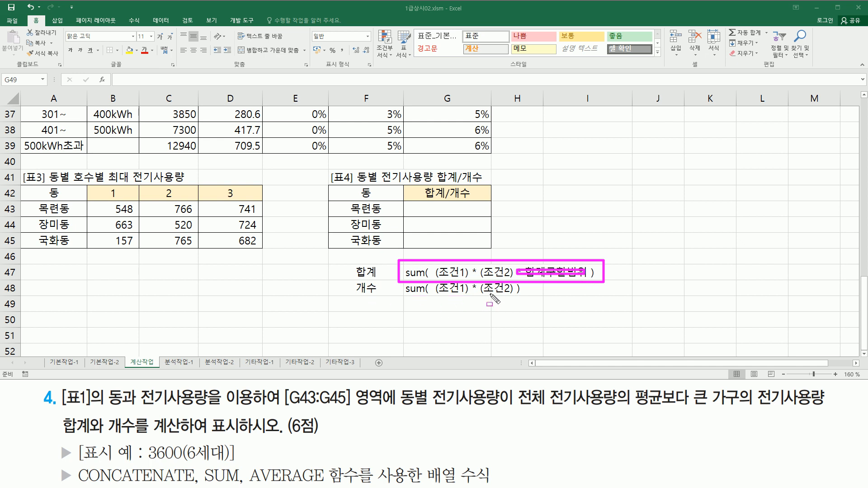
key(Escape)
Start a SUM formula in G43 with the first condition (A3:A28=F43), comparing 표1's 동 column with the 표4 row label
click(440, 207)
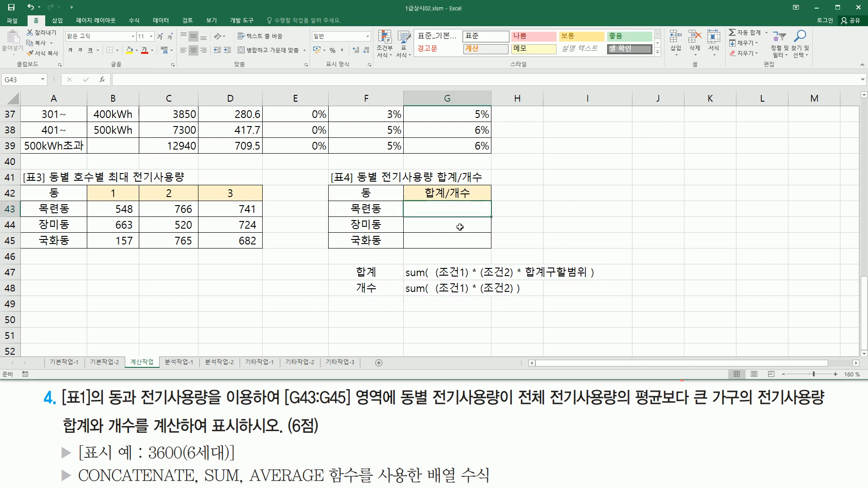
text(=)
text(녀)
key(BackSpace)
text(sum)
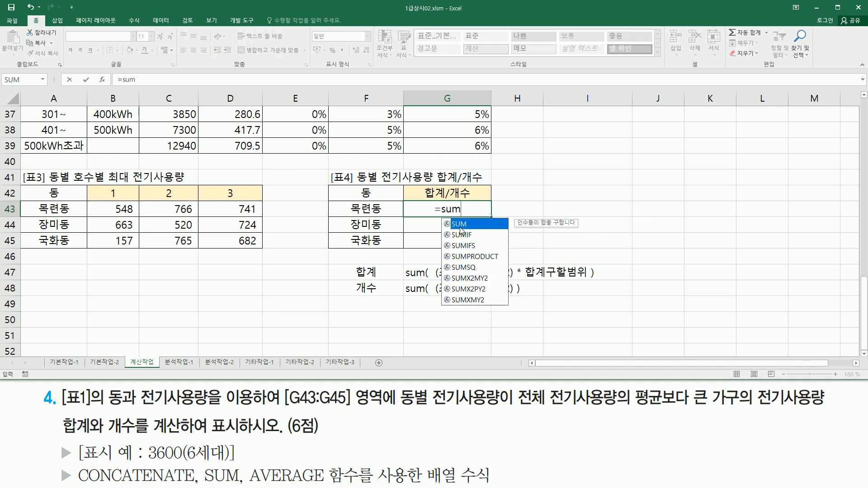
text((  ()
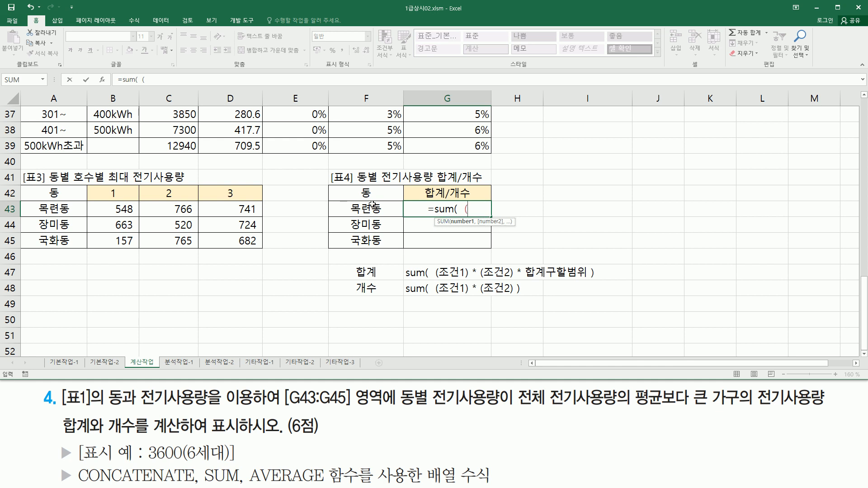
scroll(113, 225, up, 12)
click(49, 145)
scroll(64, 184, down, 3)
scroll(62, 183, down, 2)
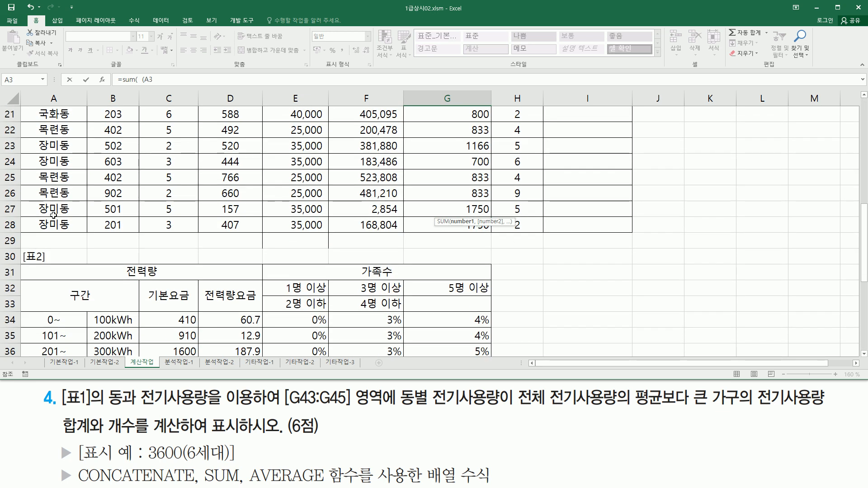
shift+click(53, 227)
scroll(425, 241, down, 7)
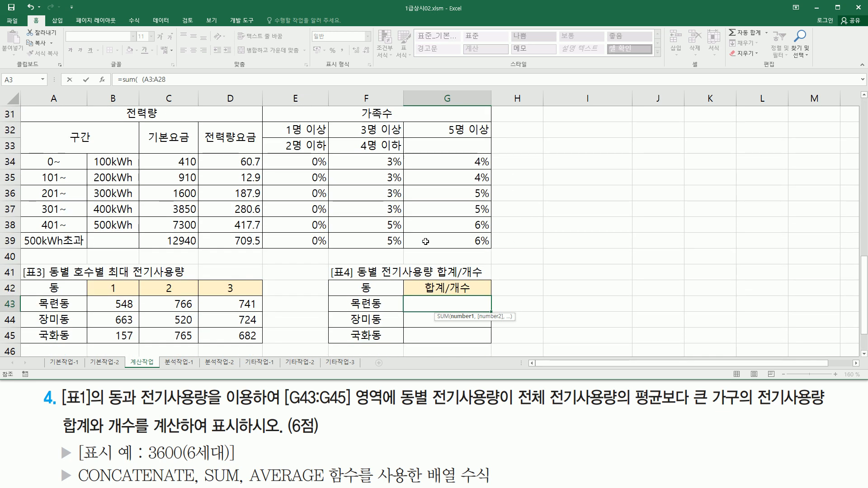
text(=)
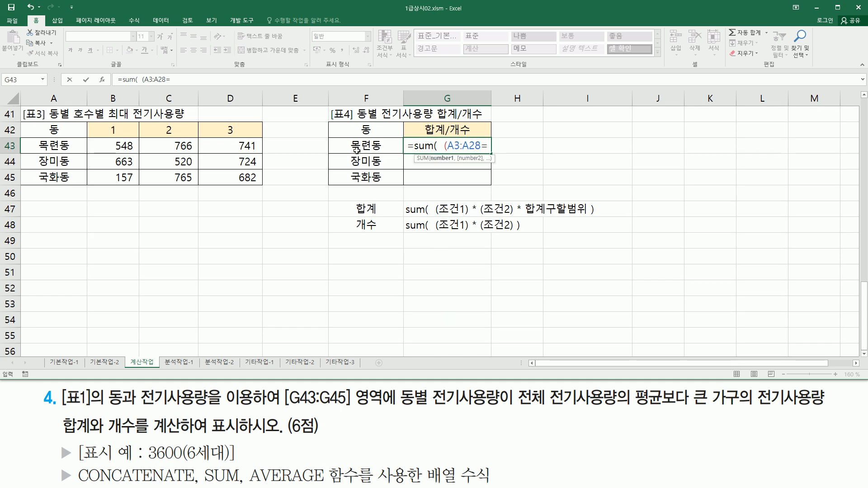
click(374, 145)
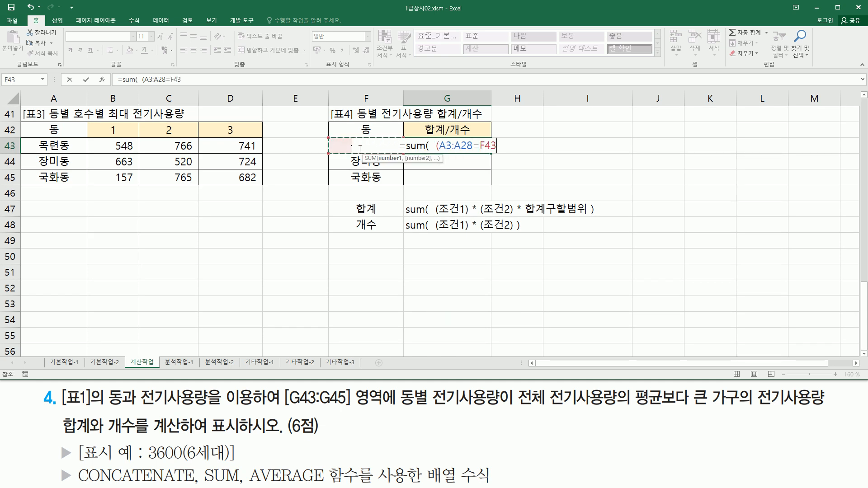
text())
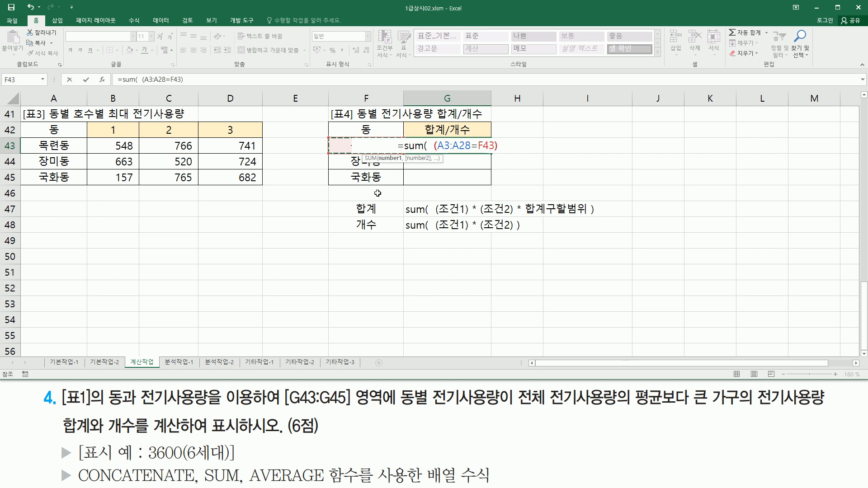
Multiply G43's first condition by an opened second condition that tests 표1's 전기사용량 range D3:D28 as greater than a value
text( *)
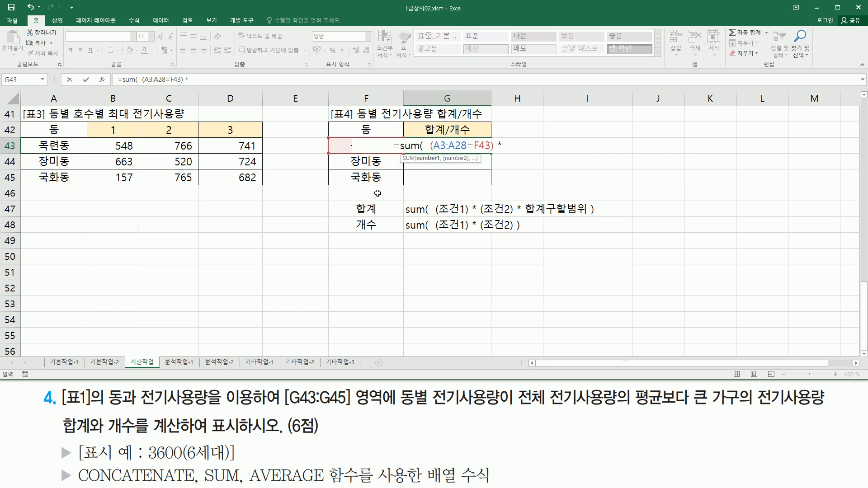
text( ()
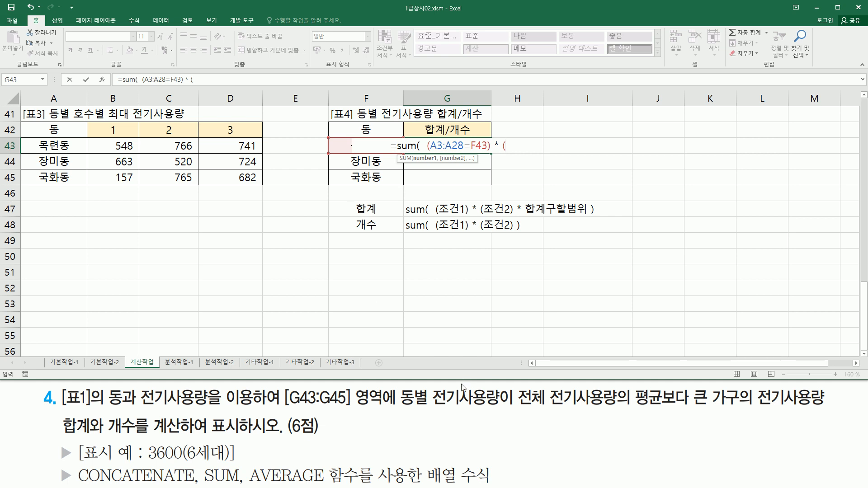
mouse_move(434, 409)
mouse_down()
mouse_move(650, 409)
mouse_move(664, 385)
mouse_move(709, 411)
mouse_up()
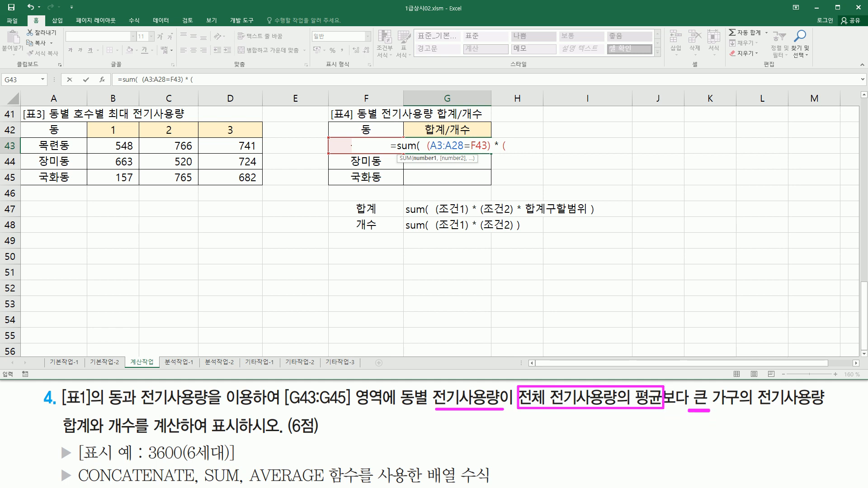
scroll(237, 152, up, 13)
click(236, 152)
scroll(242, 245, down, 7)
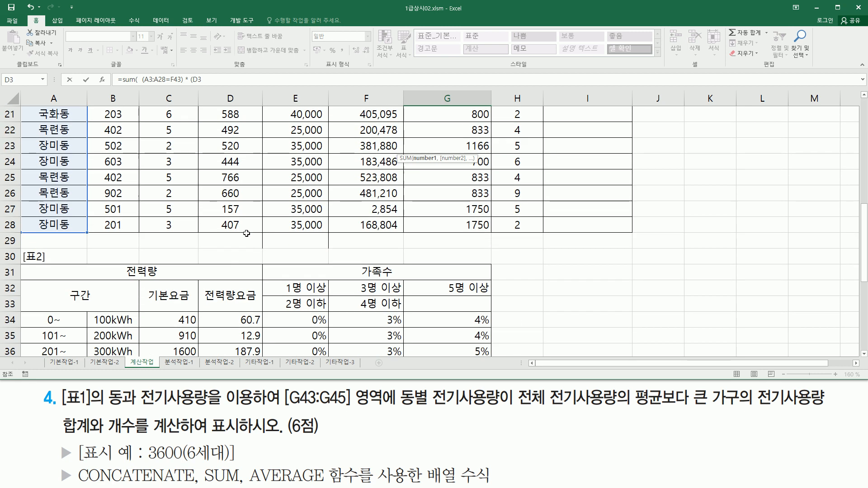
shift+click(244, 225)
scroll(487, 243, down, 7)
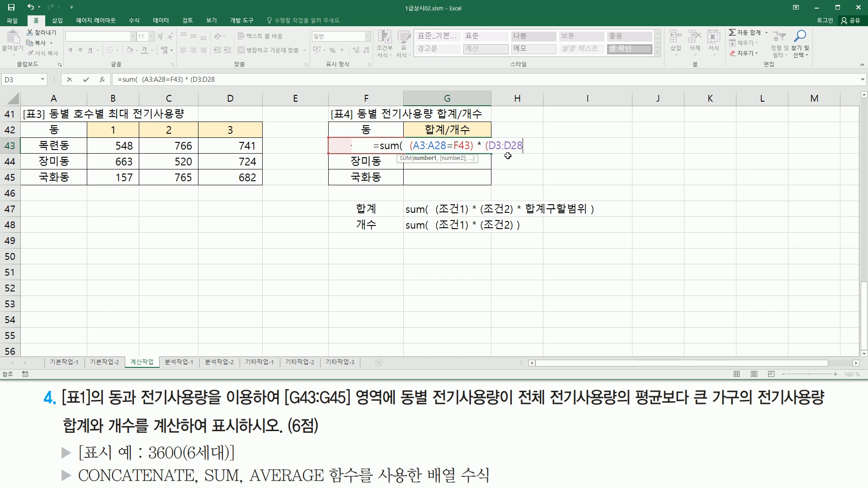
text(>)
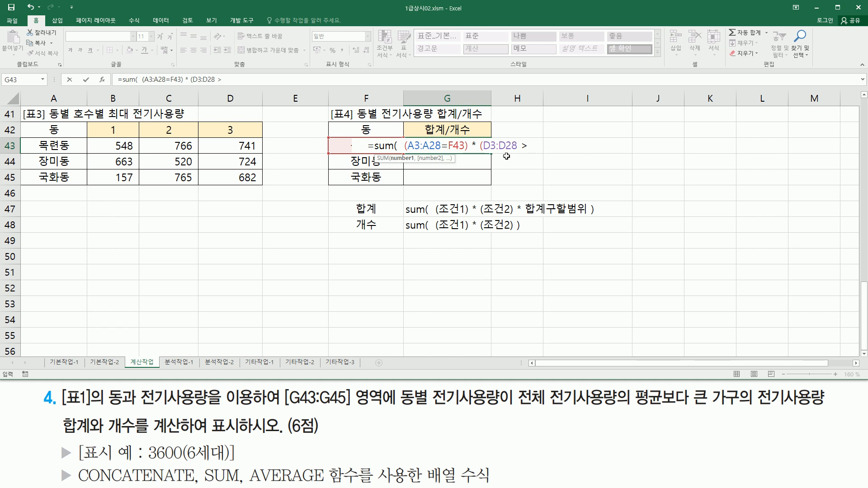
Complete the second condition with AVERAGE(D3:D28), closing it as (D3:D28 > AVERAGE(D3:D28))
text( aver)
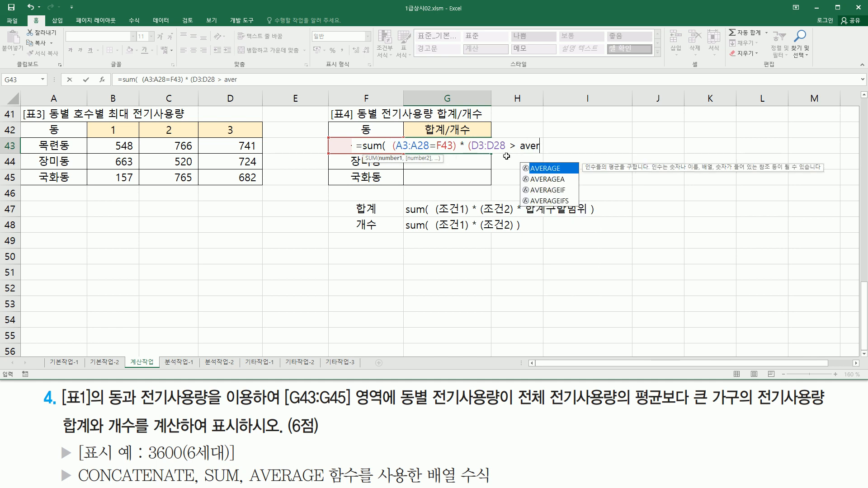
key(Tab)
scroll(310, 170, up, 13)
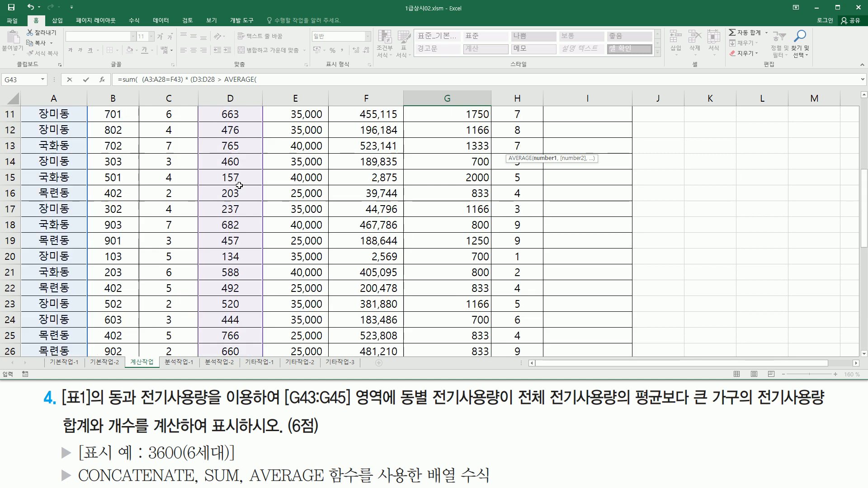
click(230, 143)
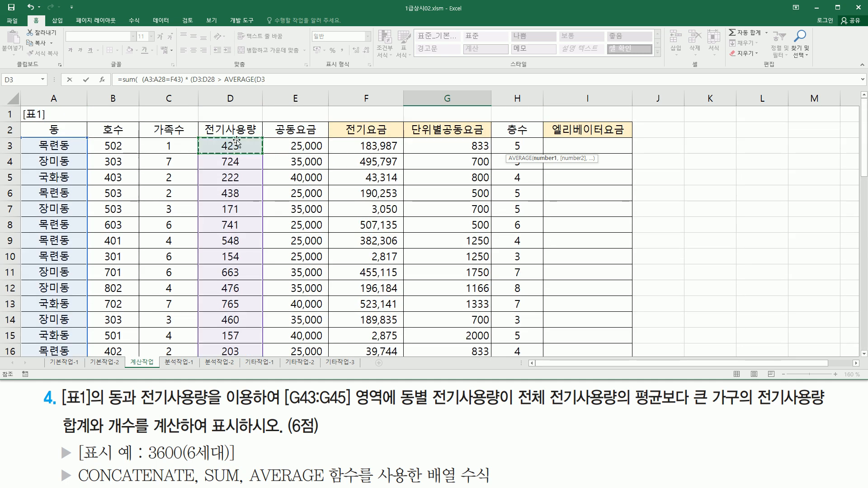
scroll(235, 178, down, 7)
shift+click(231, 223)
scroll(557, 274, down, 7)
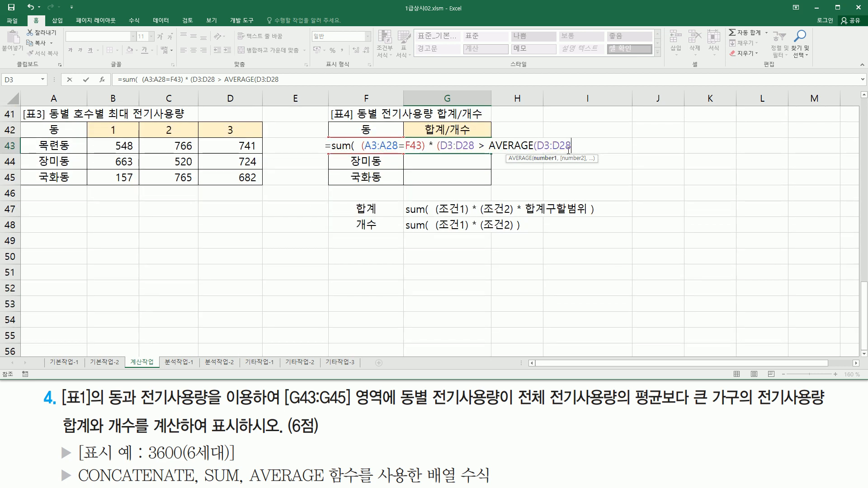
text())
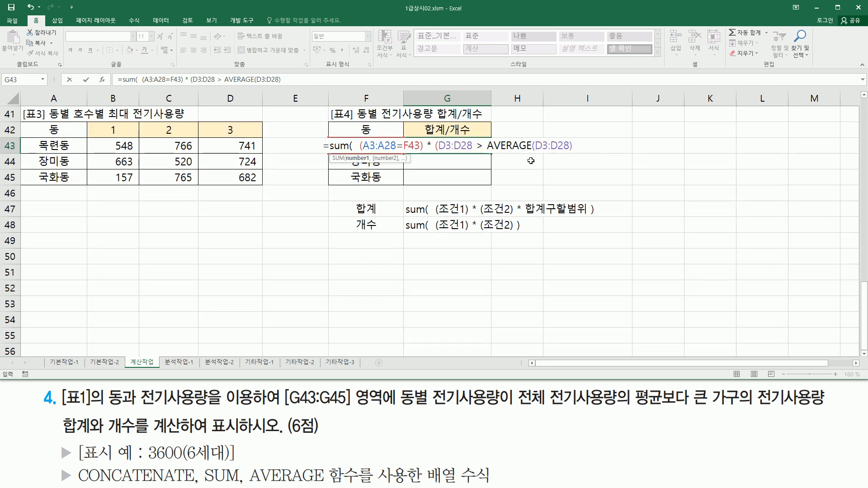
drag(489, 153, 577, 152)
drag(439, 153, 578, 153)
key(Escape)
text())
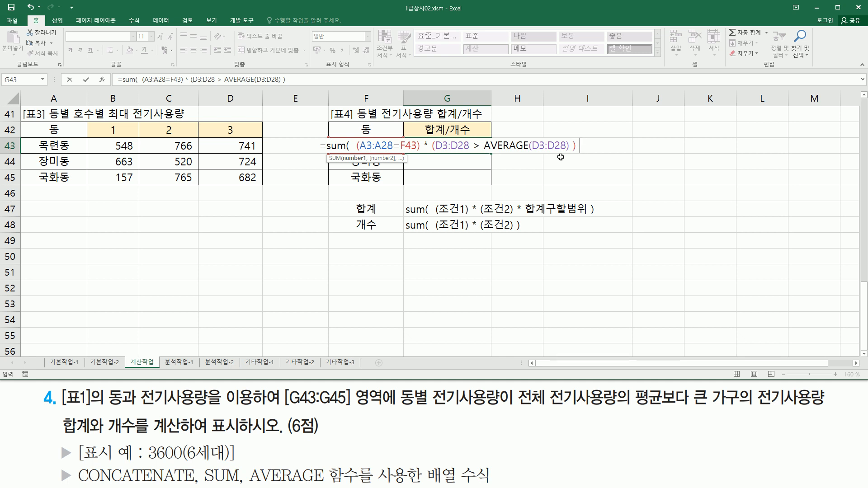
Multiply the conditions by the sum range D3:D28, close the SUM and enter G43 as an array formula
text( *)
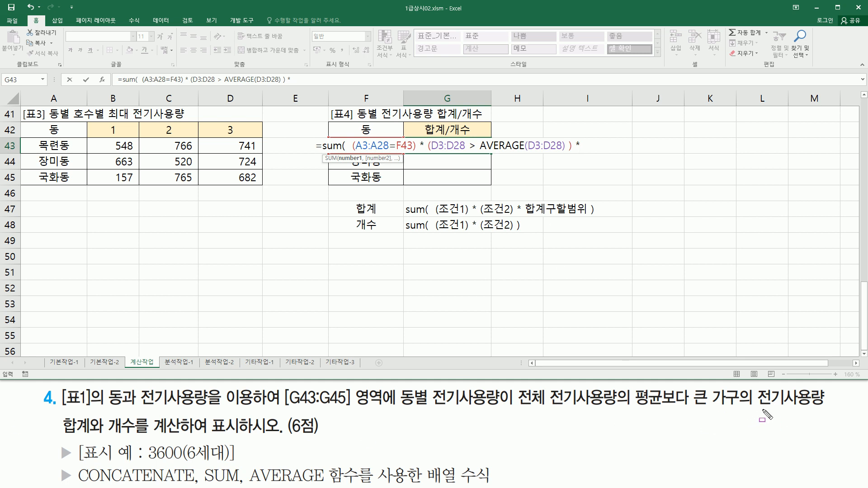
drag(757, 409, 828, 408)
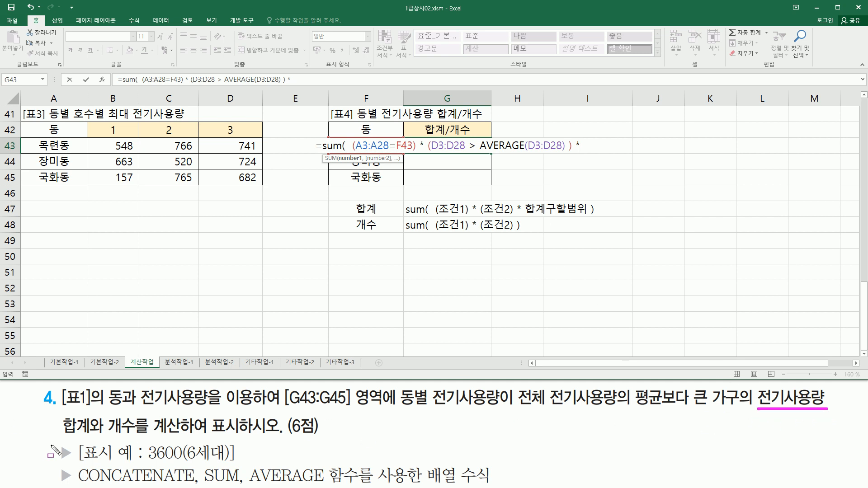
drag(63, 436, 88, 436)
key(Escape)
click(588, 146)
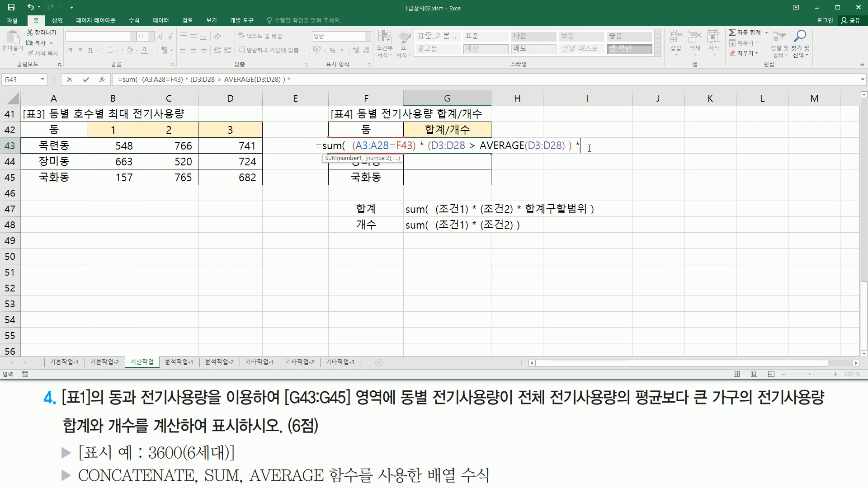
scroll(149, 175, up, 13)
drag(233, 146, 230, 289)
scroll(432, 310, down, 7)
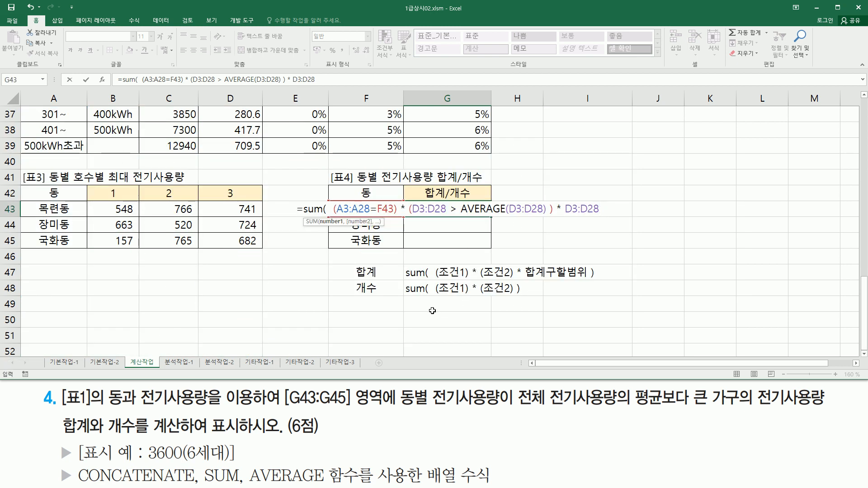
text())
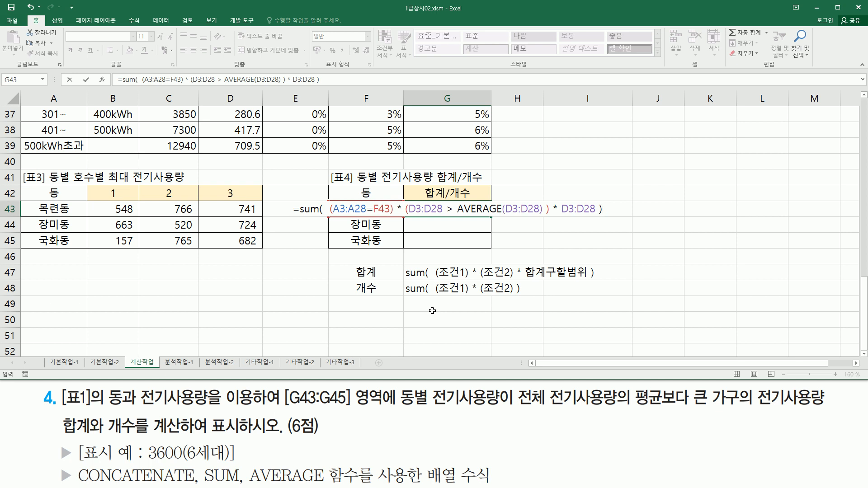
key(ctrl+shift+Return)
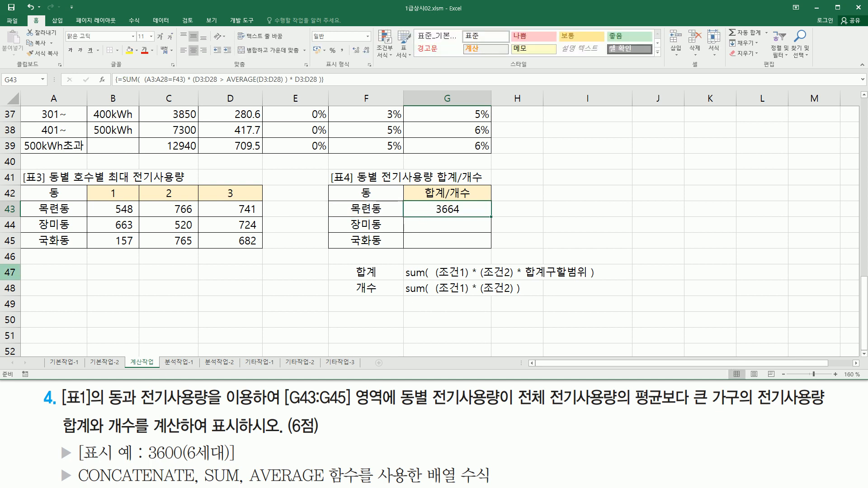
Reopen G43's formula, review its ranges in 표1 and make the 동 range absolute as $A$3:$A$28
double_click(452, 211)
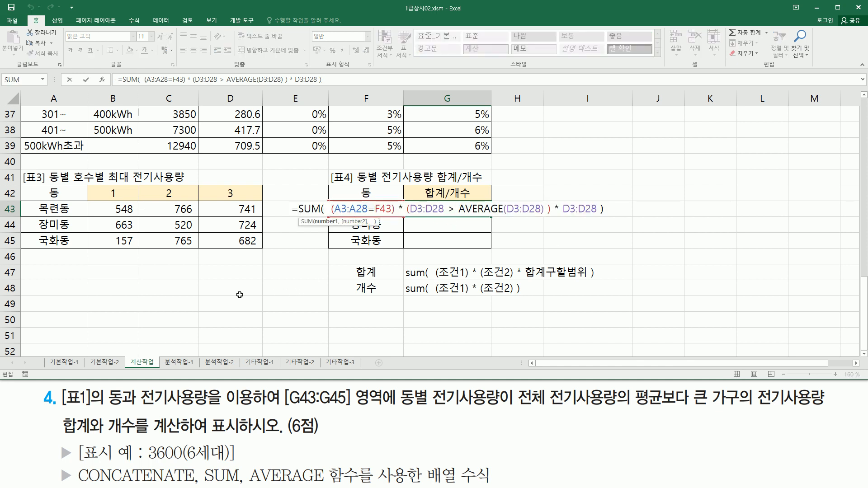
scroll(201, 279, up, 12)
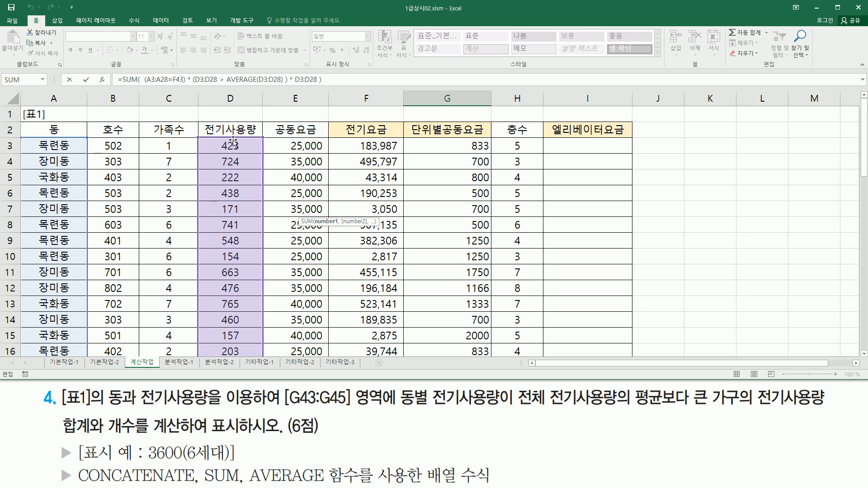
scroll(243, 177, down, 3)
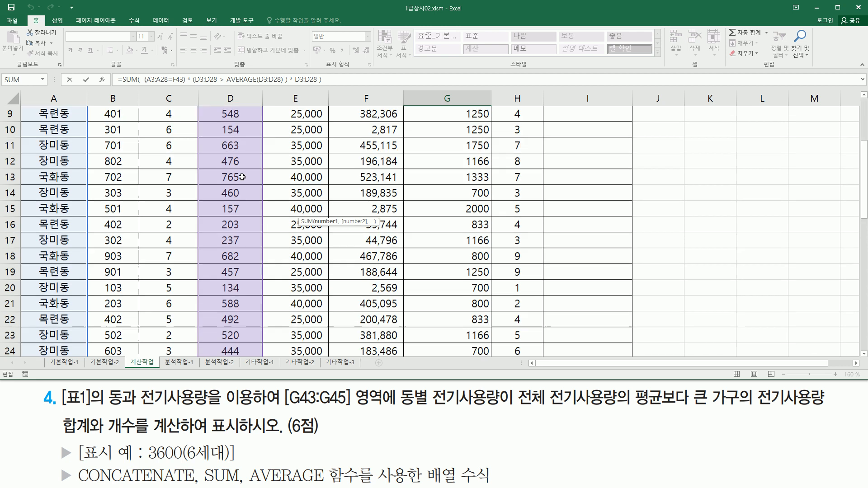
scroll(256, 165, up, 3)
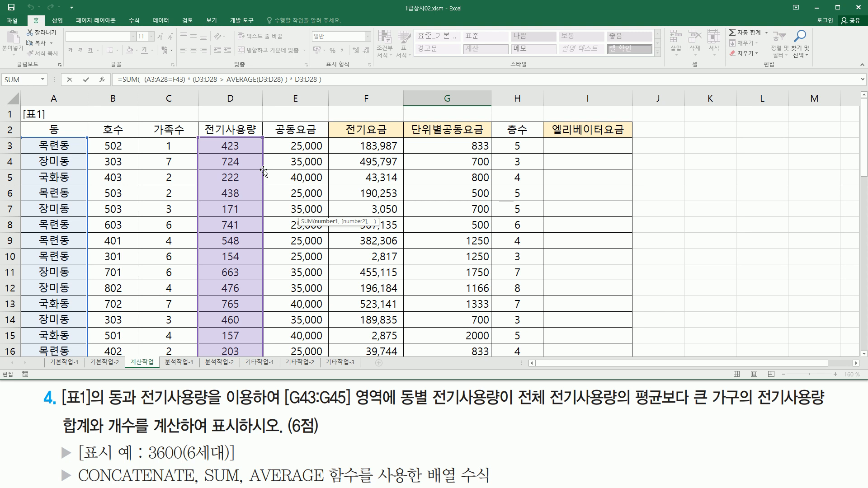
scroll(217, 190, down, 7)
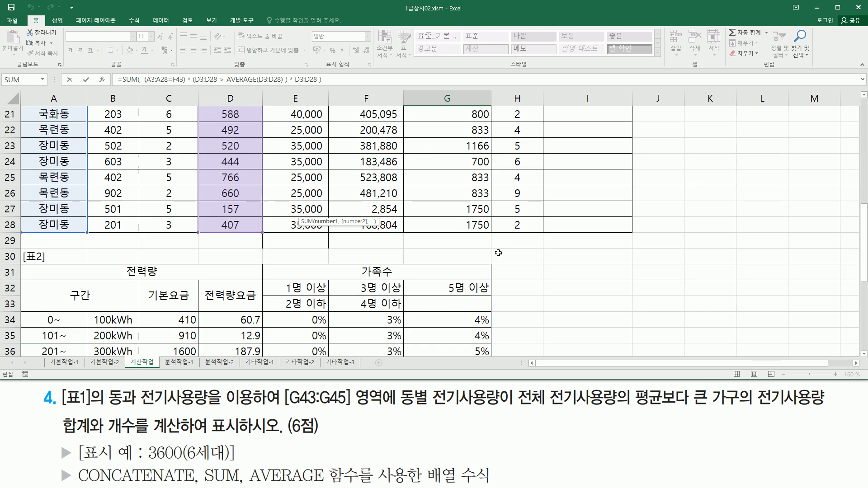
scroll(635, 266, down, 3)
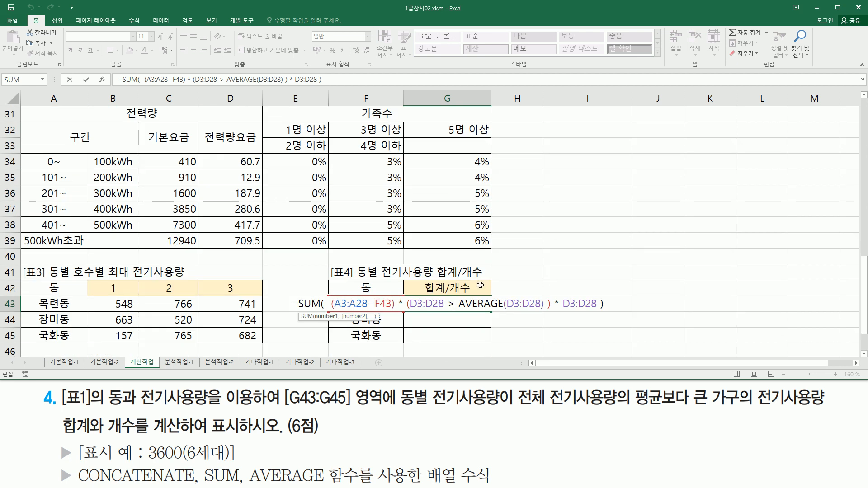
drag(344, 304, 363, 304)
key(F4)
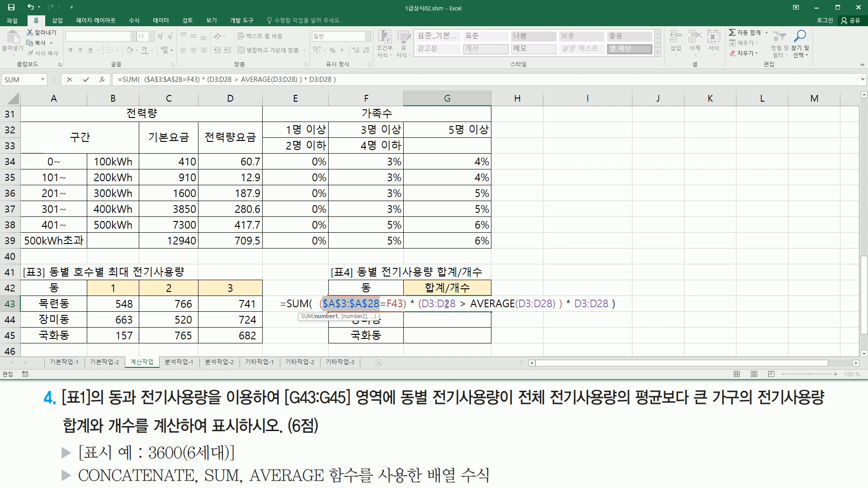
Make all three 전기사용량 ranges in G43's formula absolute as $D$3:$D$28, including the AVERAGE argument and the sum range
drag(431, 304, 445, 306)
key(F4)
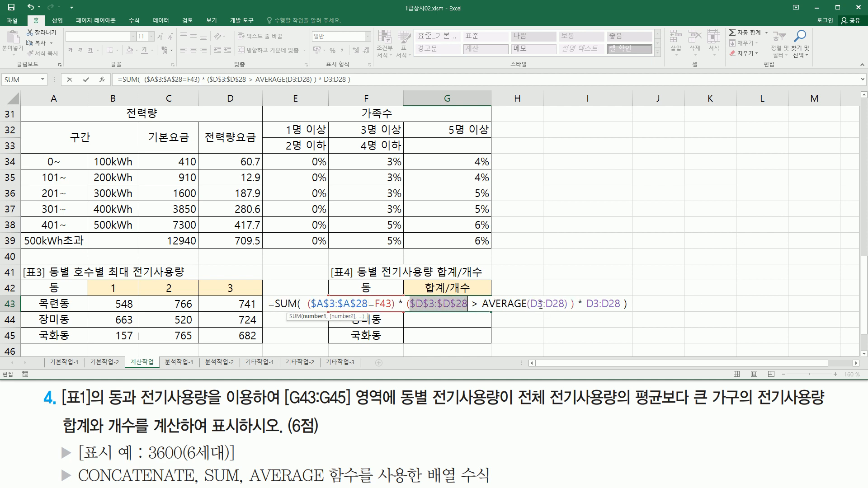
drag(537, 307, 559, 309)
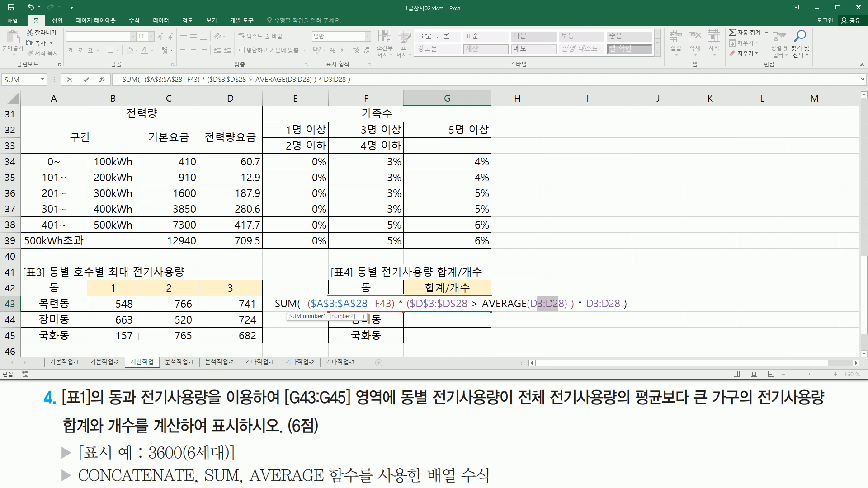
key(F4)
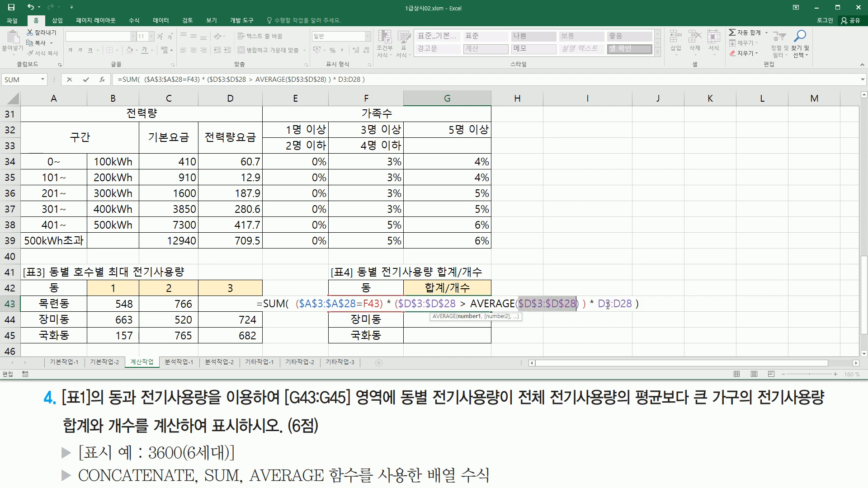
drag(605, 304, 631, 304)
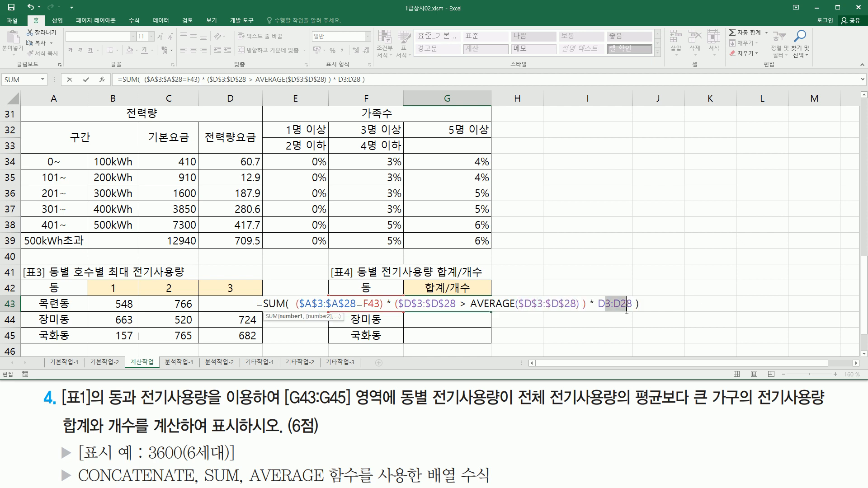
key(F4)
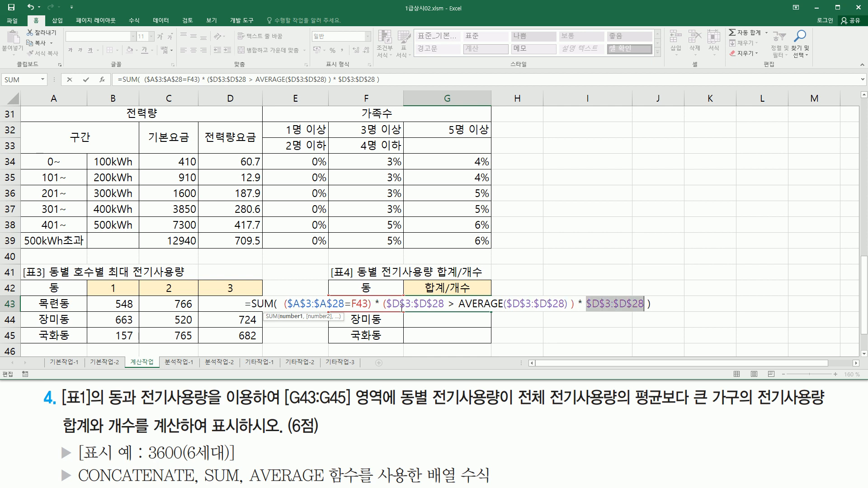
Keep F43 relative, re-enter G43 as an array formula and fill it down through G45
click(360, 303)
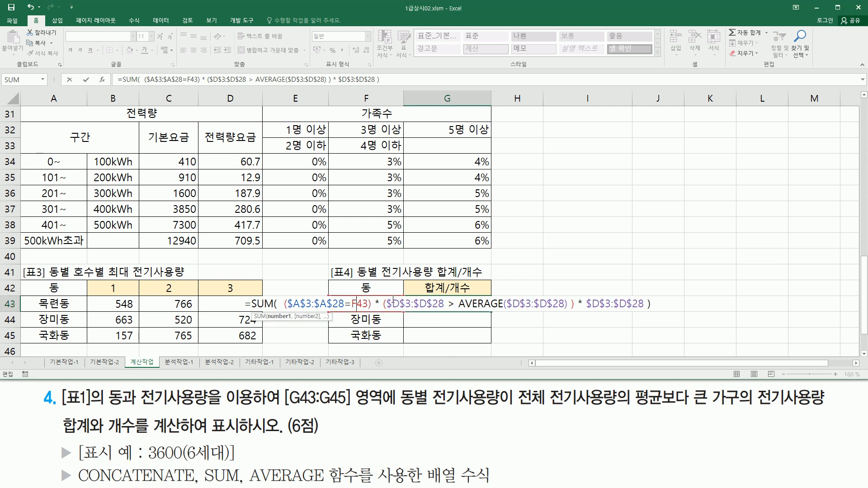
key(ctrl+shift+Return)
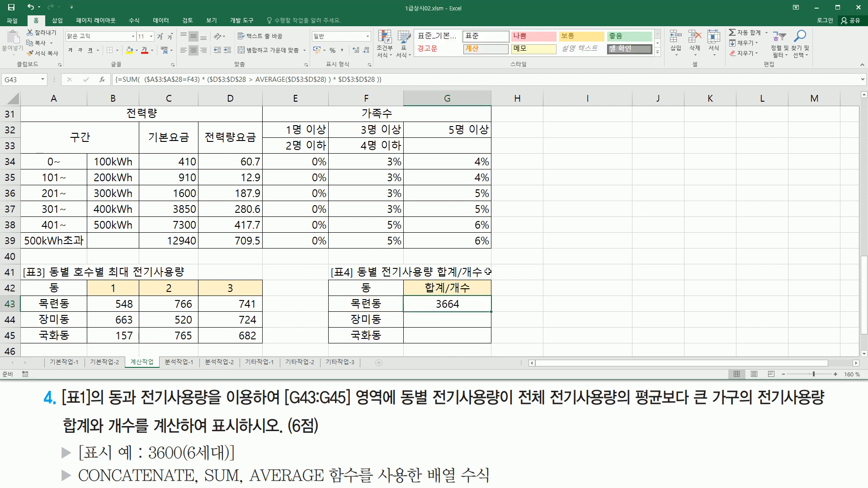
drag(491, 312, 490, 340)
click(454, 304)
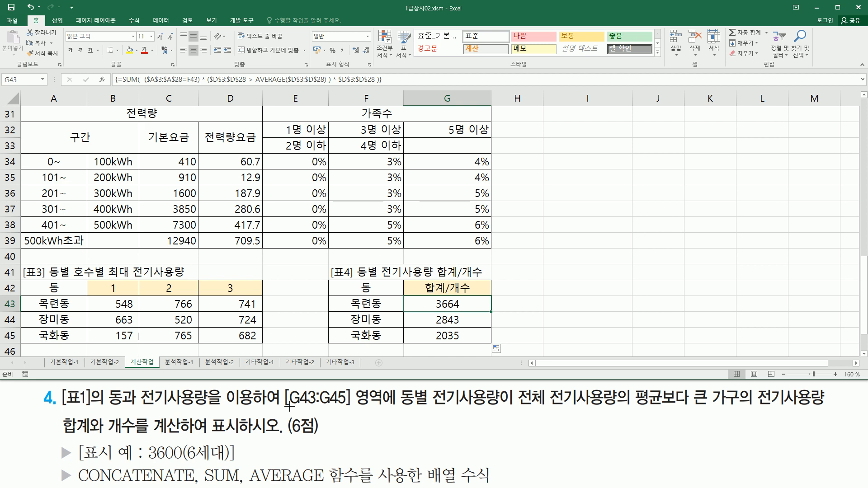
Examine task 4's display example 3600(6세대) and its CONCATENATE requirement
mouse_move(149, 461)
mouse_down()
mouse_move(184, 462)
mouse_move(185, 443)
mouse_move(232, 460)
mouse_up()
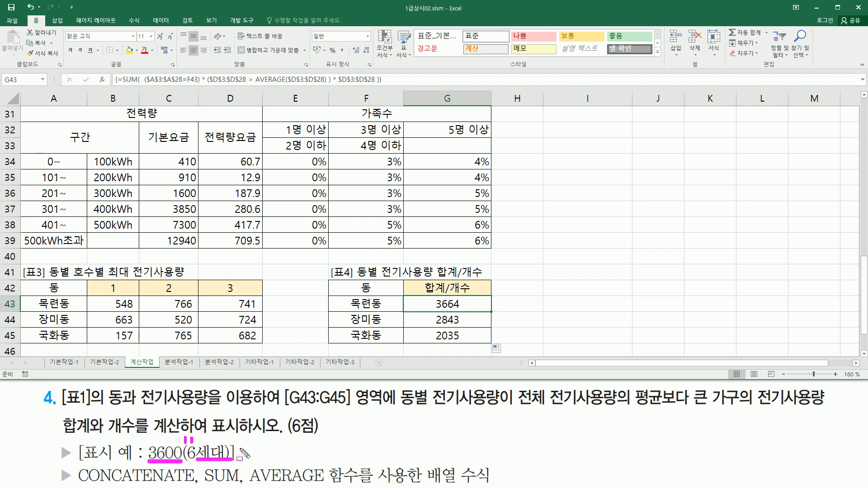
drag(77, 483, 191, 484)
key(Escape)
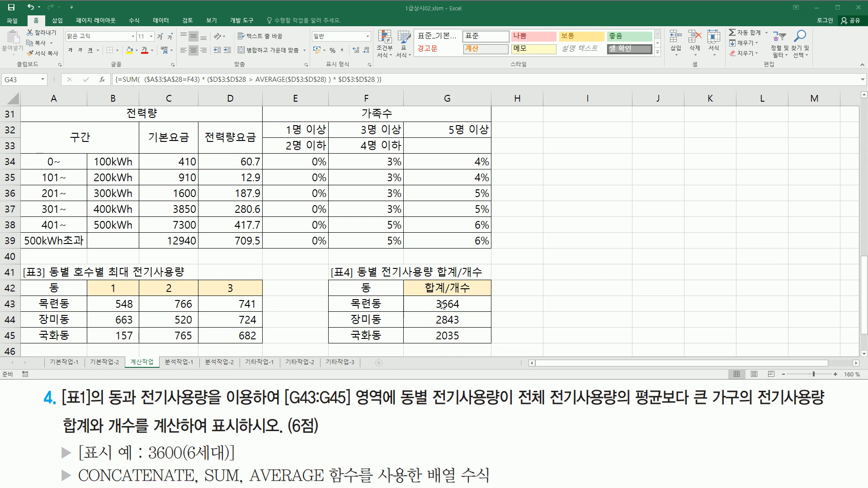
Wrap G43's existing SUM expression in CONCATENATE, making it the first argument
double_click(435, 302)
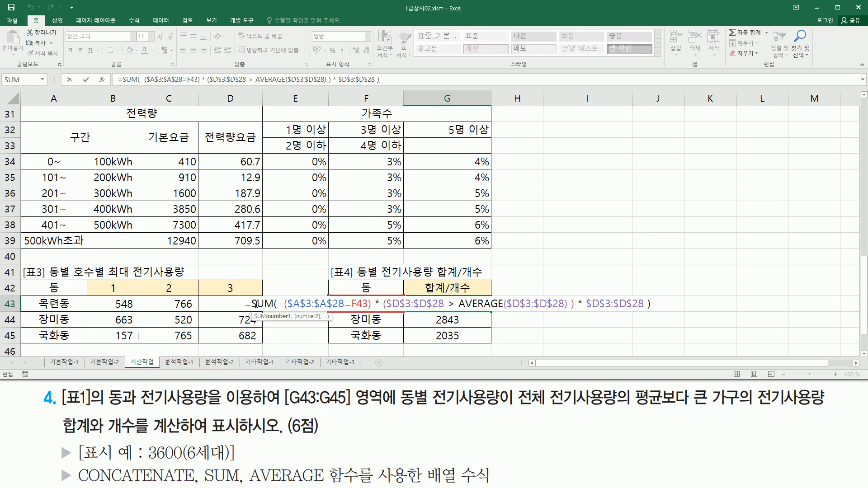
drag(251, 303, 651, 304)
key(ctrl+c)
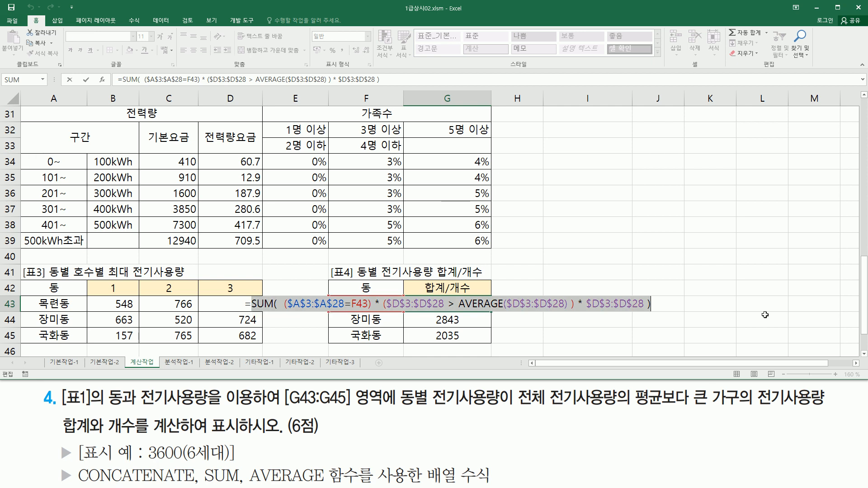
key(Delete)
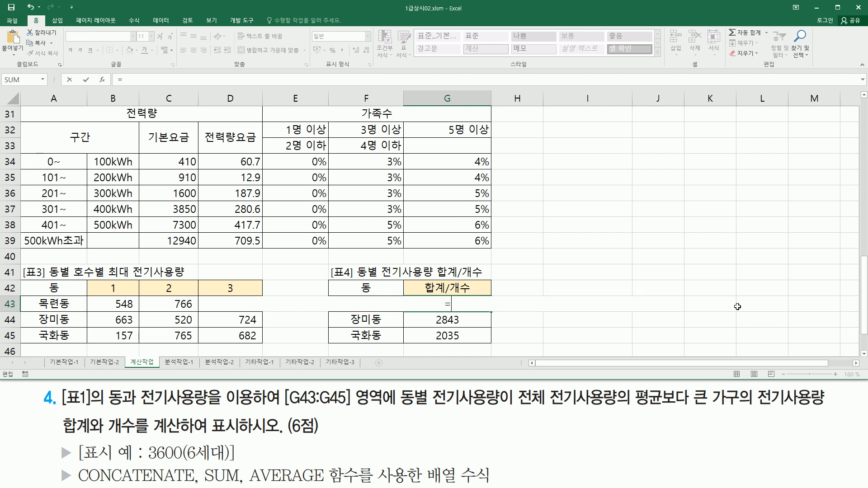
text(conc)
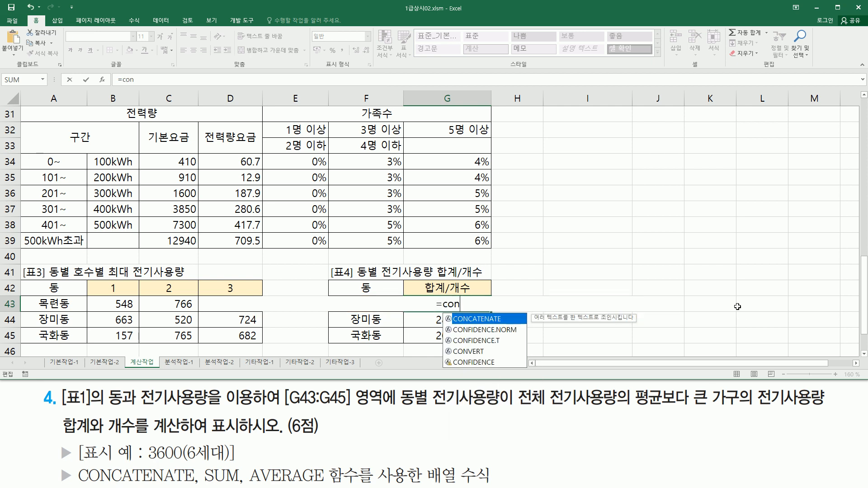
key(Tab)
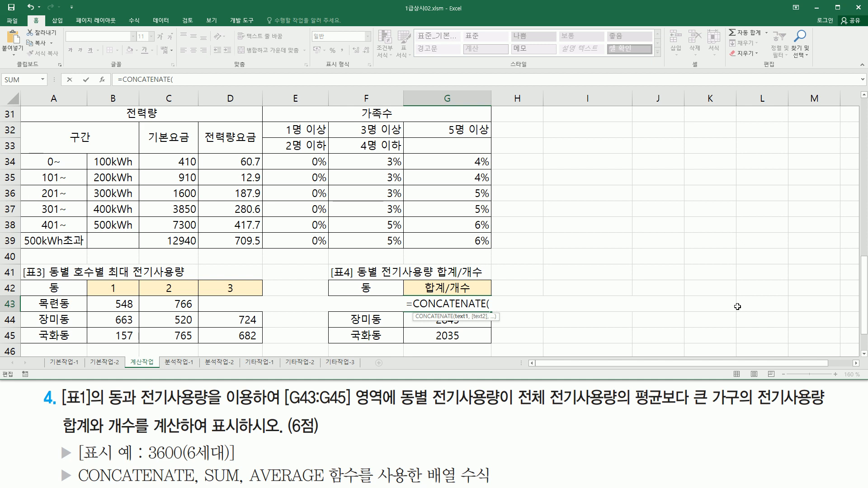
key(ctrl+v)
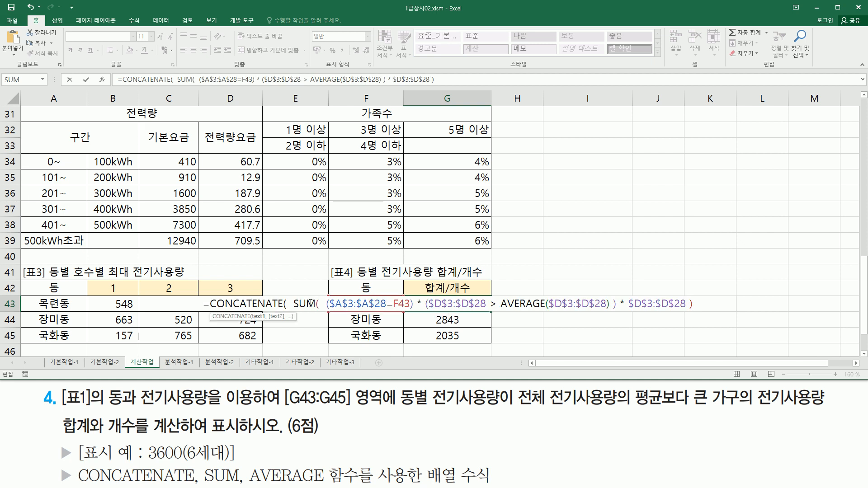
Add the opening parenthesis text "(" as the second CONCATENATE argument in G43
drag(290, 304, 708, 306)
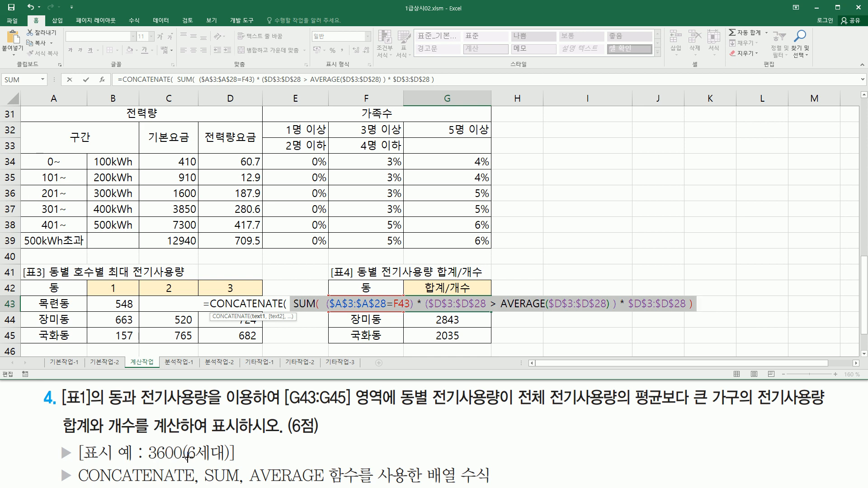
click(704, 304)
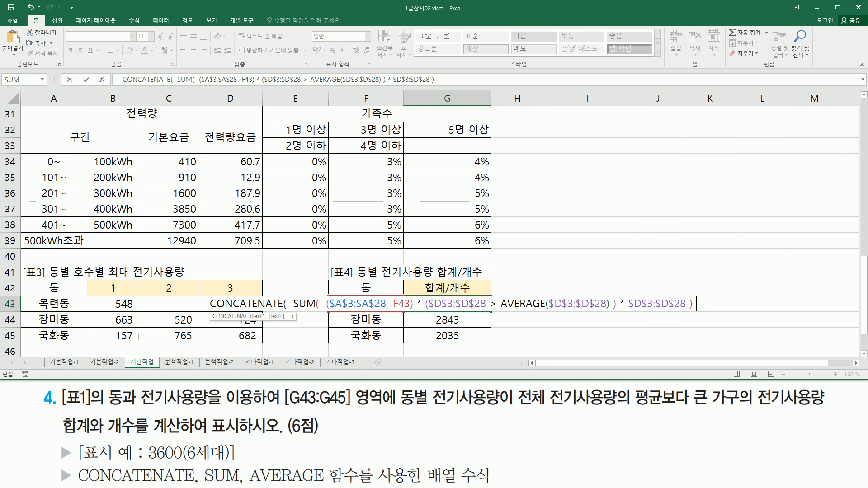
text(,)
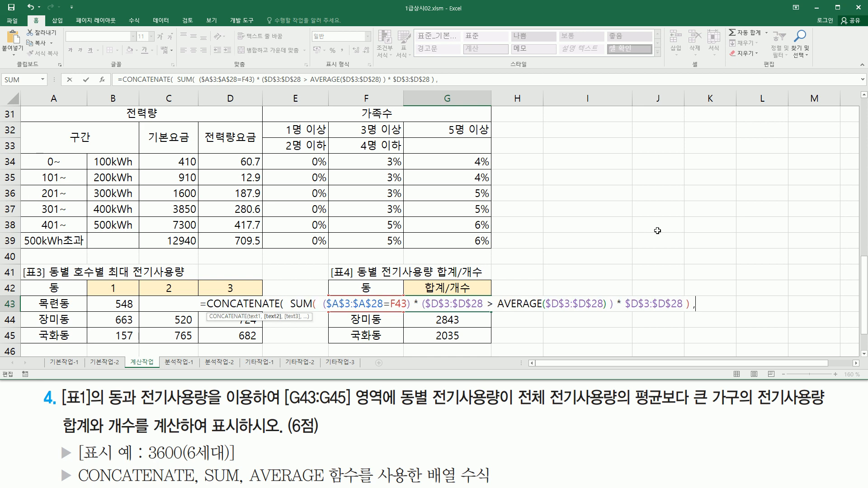
text( "(")
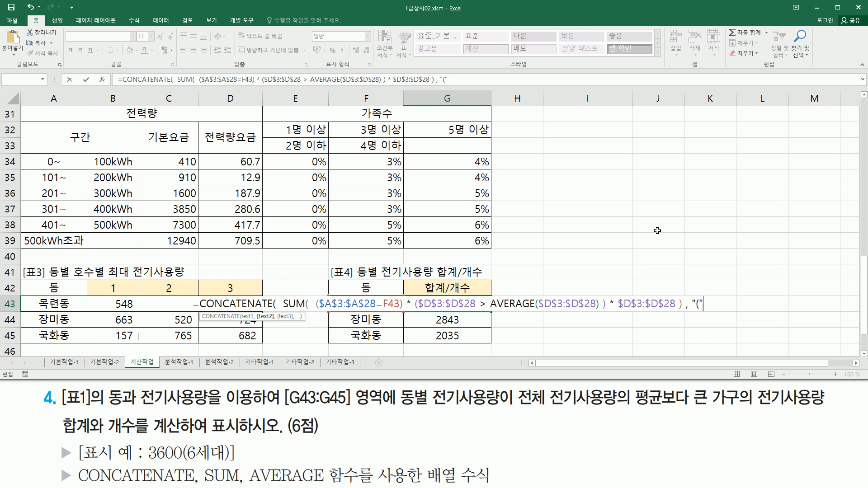
text(,)
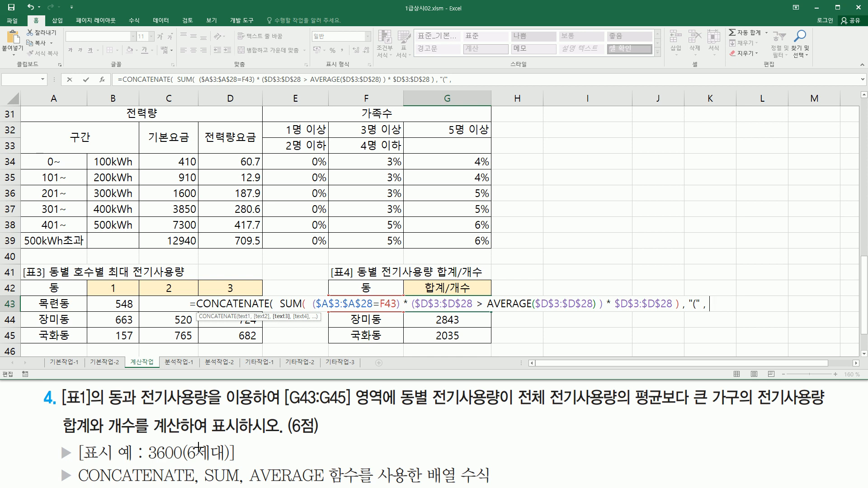
Insert the same SUM expression as the third CONCATENATE argument and remove its * $D$3:$D$28 factor so it counts households
text(SUM(  ($A$3:$A$28=F43) * ($D$3:$D$28 > AVERAGE($D$3:$D$28) ) * $D$3:$D$28 ))
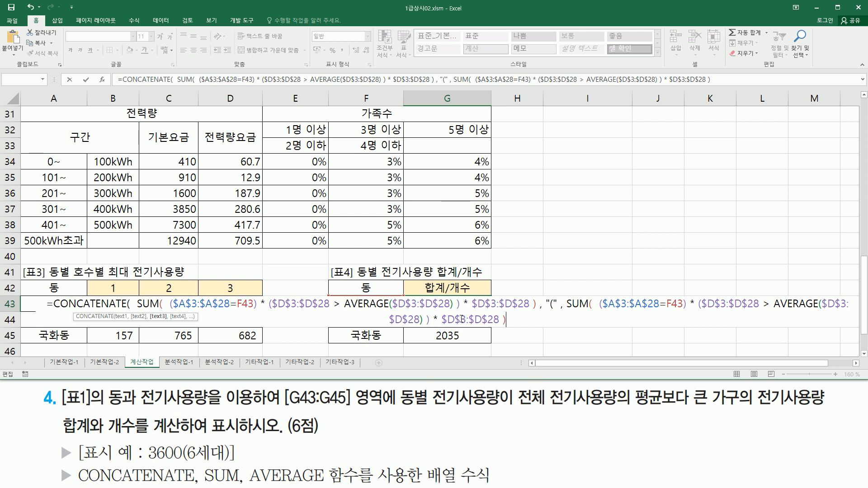
drag(566, 307, 540, 317)
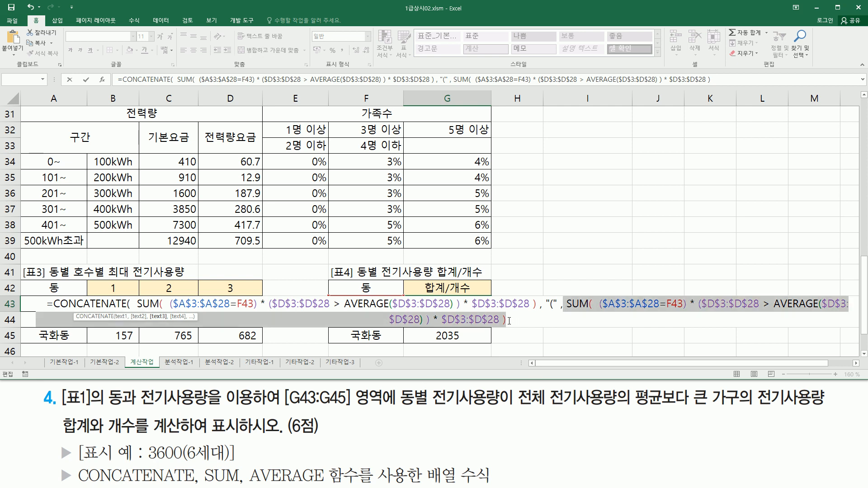
drag(434, 322, 500, 322)
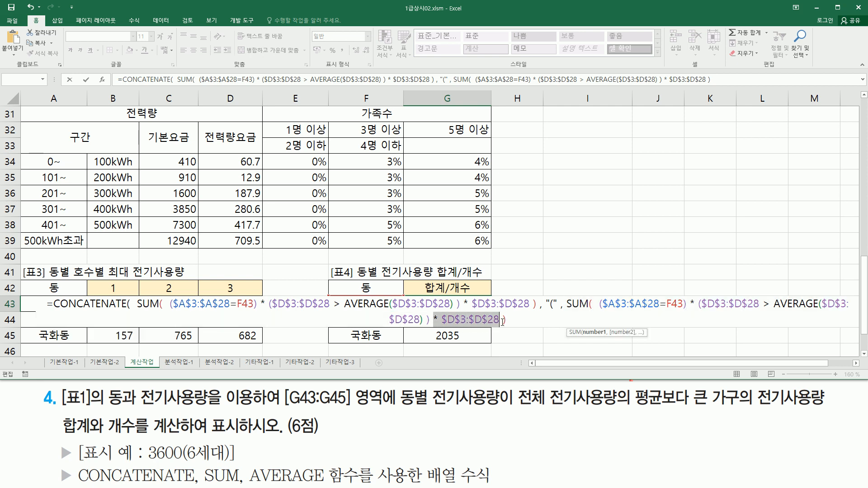
key(Delete)
key(Delete)
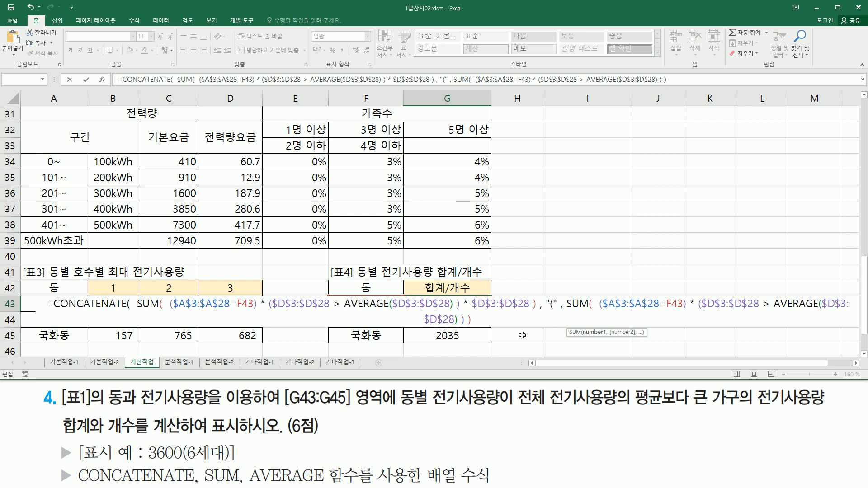
key(Right)
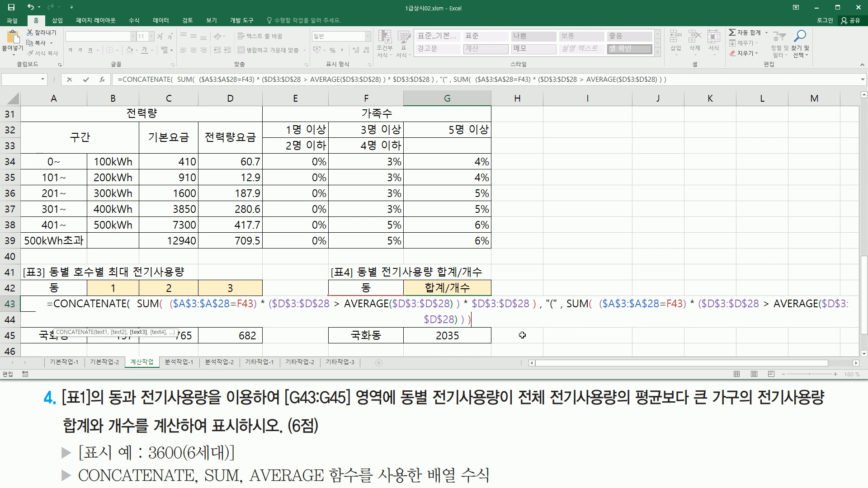
Append "세대)" as the last CONCATENATE argument, enter G43 as an array formula and fill it down through G45
text(,)
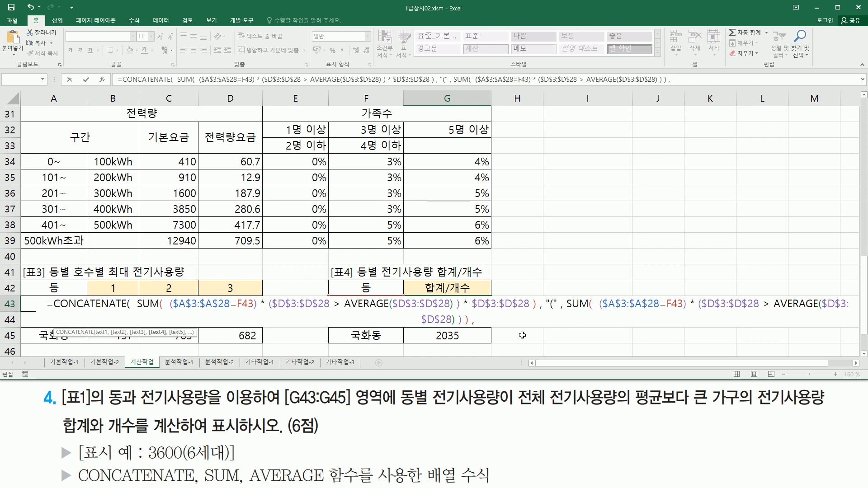
text( "세대)
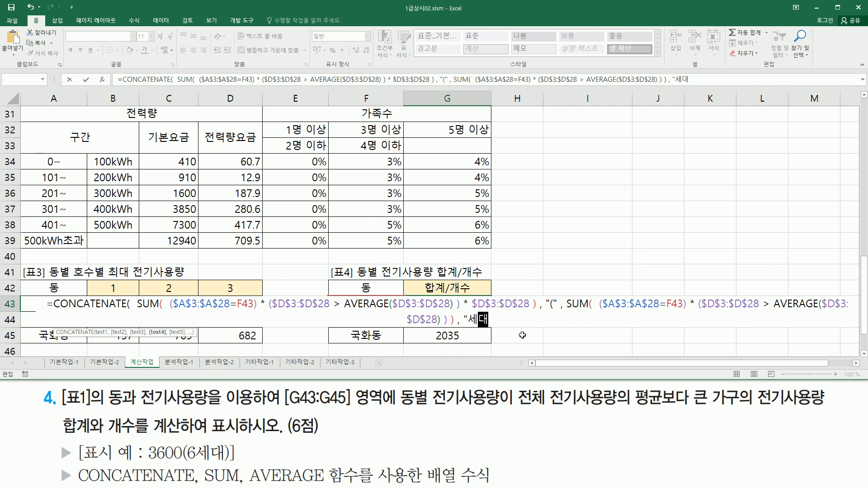
text(")")
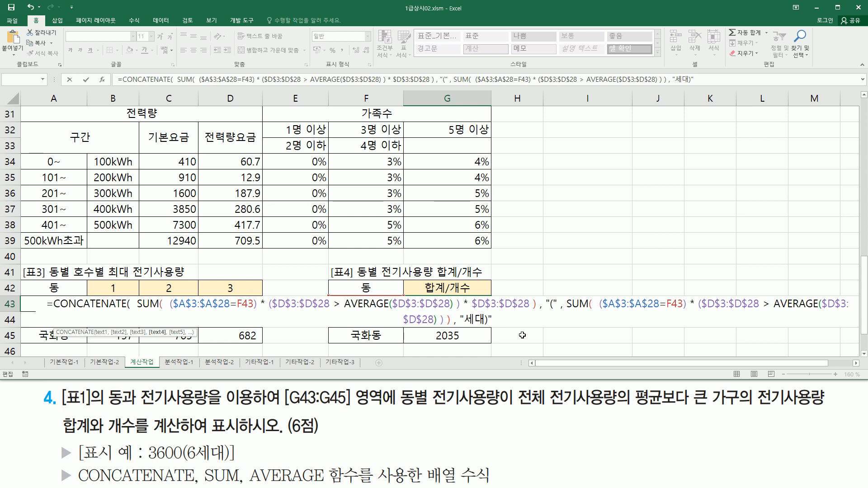
text(  ))
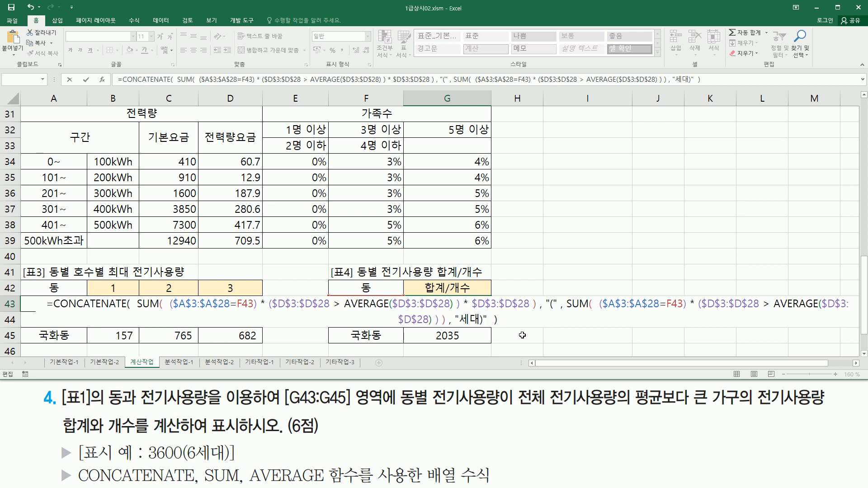
key(ctrl+shift+Return)
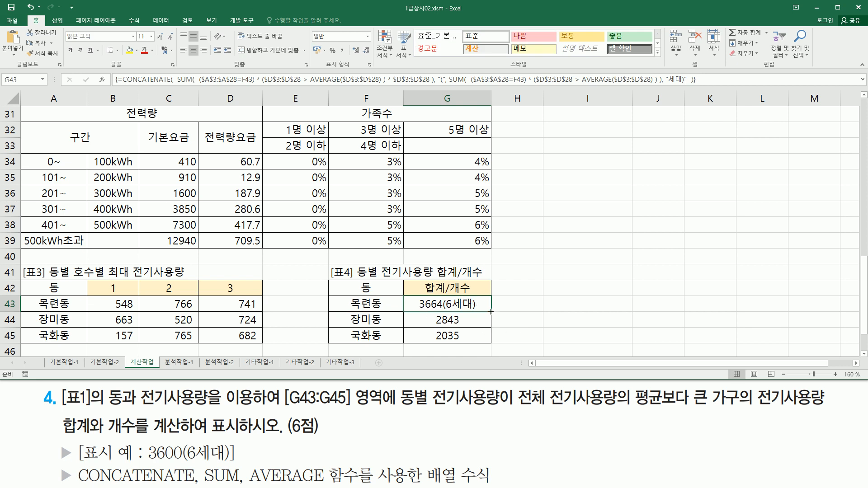
drag(491, 312, 491, 342)
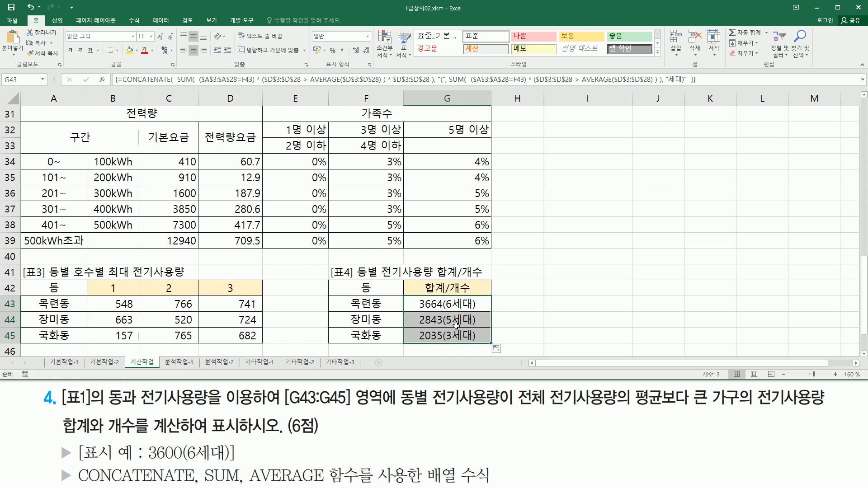
Write G43's complete CONCATENATE formula out as text in A49, below the 합계 and 개수 notes
click(447, 306)
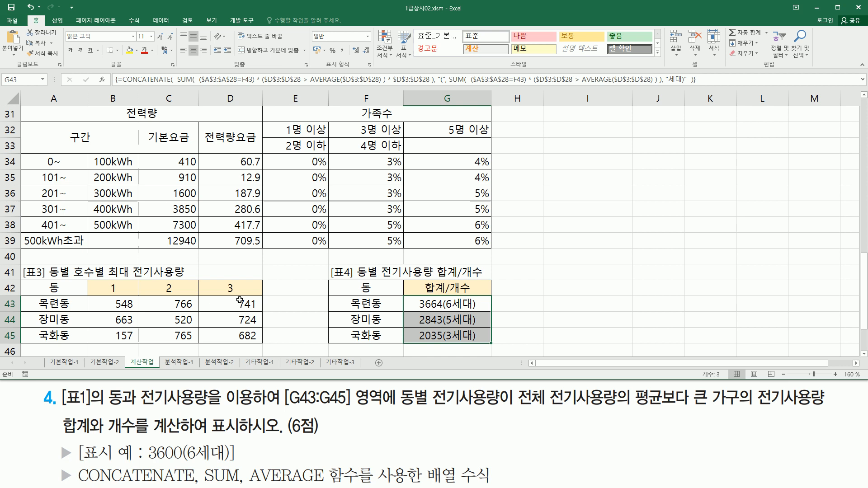
scroll(240, 300, down, 3)
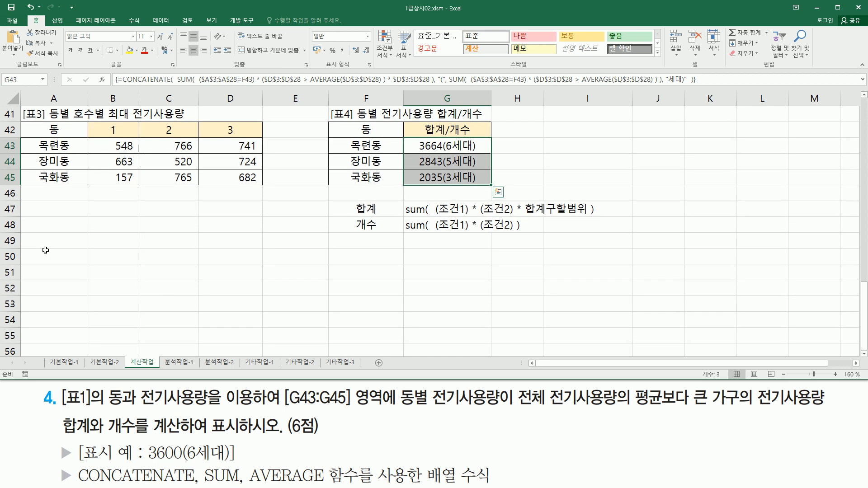
click(34, 240)
text(=CONCATENATE( SUM(($A$3:$A$28=F43)*($D$3:$D$28>AVERAGE($D$3:$D$28))*$D$3:$D$28 ),"(", SUM( ($A$3:$A$28=F43)*($D$3:$D$28>AVERAGE($D$3:$D$28) ) ),"세대)" ))
key(Return)
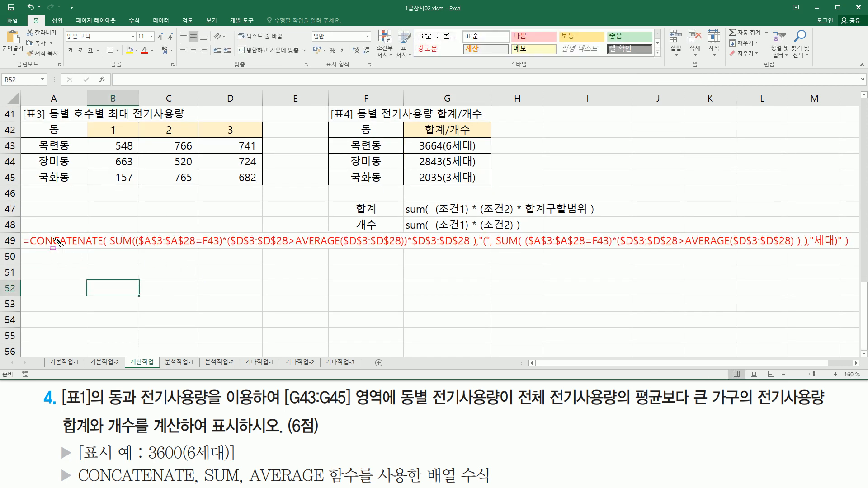
Examine the four CONCATENATE arguments in row 49 against the display example 3600(6세대)
drag(109, 250, 474, 248)
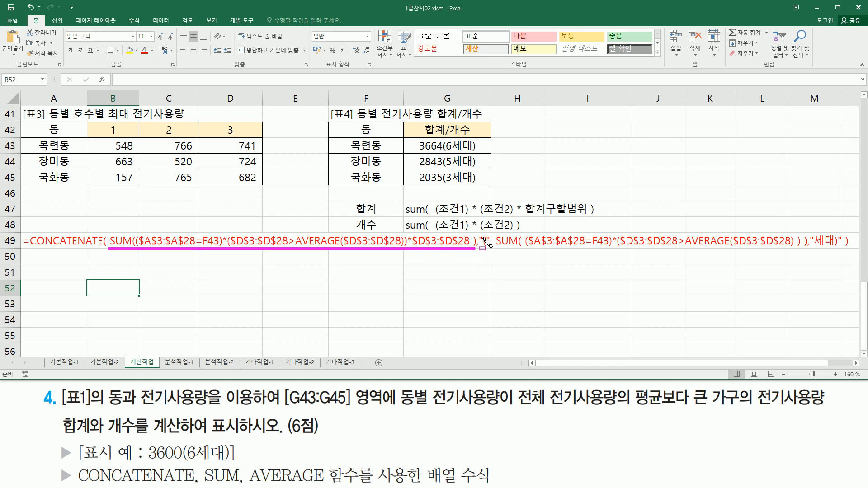
drag(477, 247, 487, 248)
drag(494, 247, 805, 248)
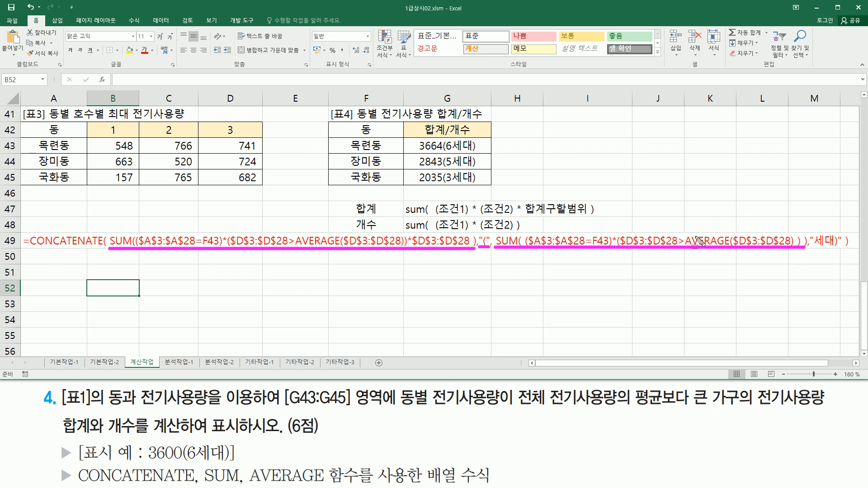
drag(813, 247, 839, 248)
drag(148, 462, 234, 462)
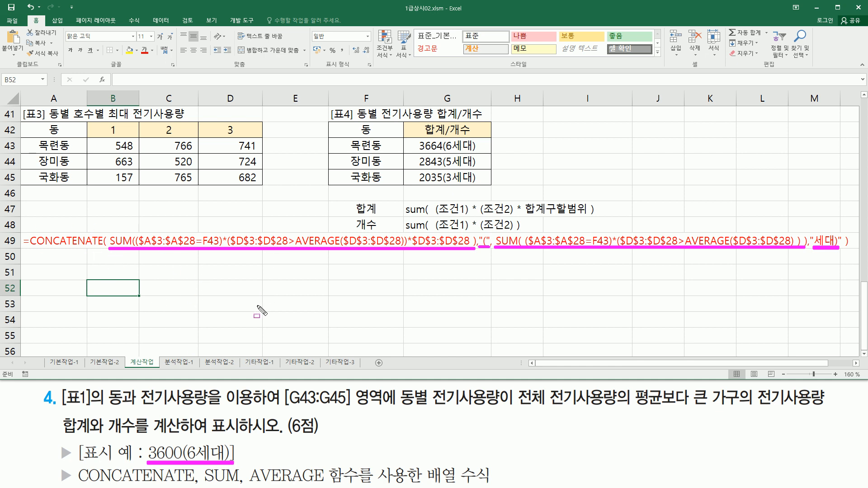
key(Escape)
Review the 동 and above-average conditions in both SUM expressions of row 49 and the sum range in the first
key(ctrl+2)
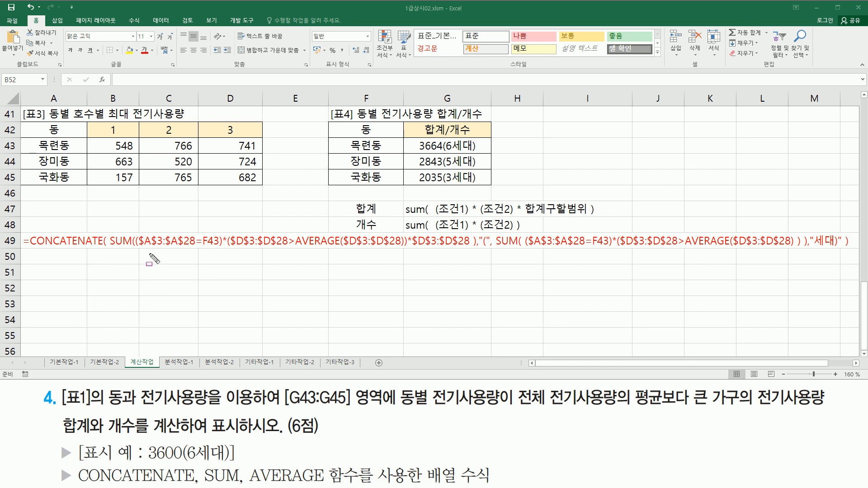
drag(138, 248, 220, 248)
drag(230, 248, 404, 249)
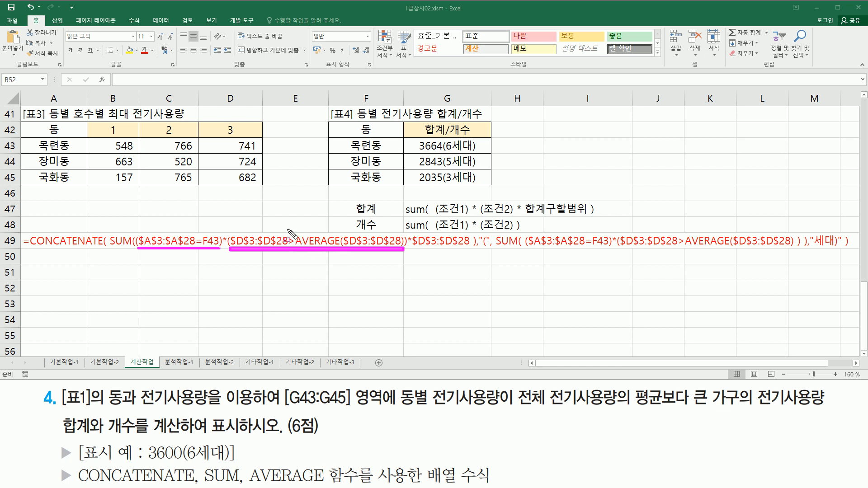
mouse_move(288, 229)
mouse_down()
mouse_move(303, 250)
mouse_move(404, 250)
mouse_up()
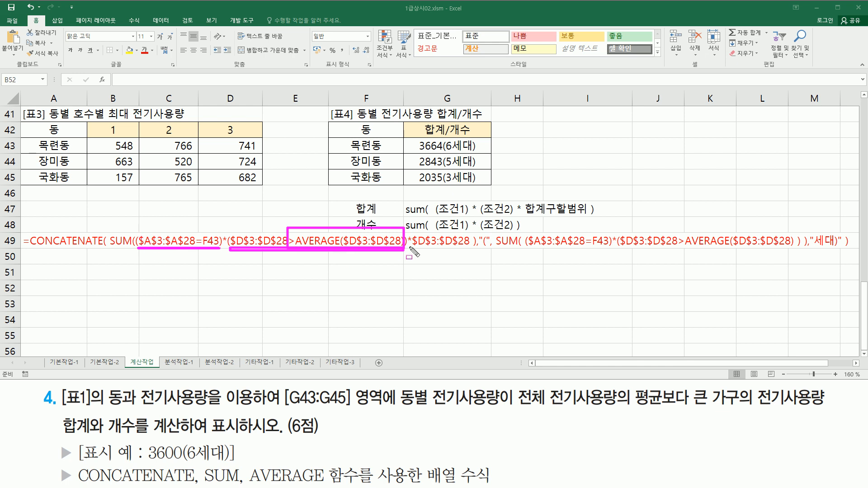
drag(408, 248, 470, 248)
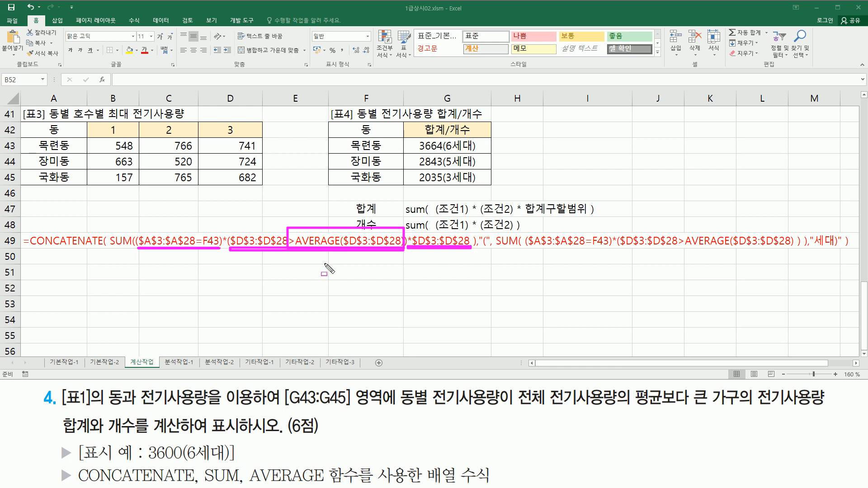
key(Escape)
key(ctrl+2)
drag(141, 248, 468, 245)
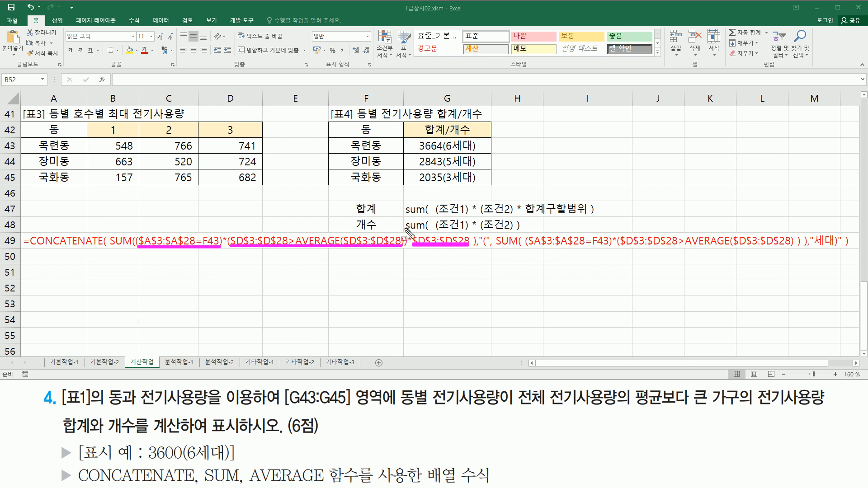
drag(526, 249, 799, 248)
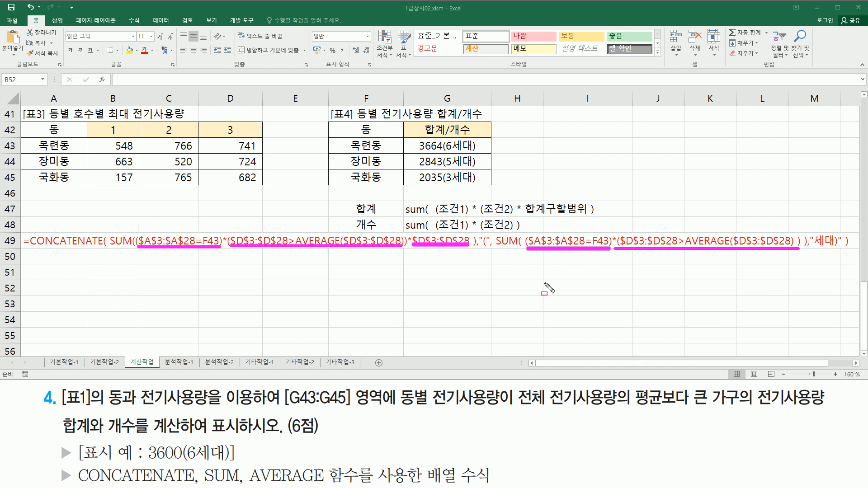
key(Escape)
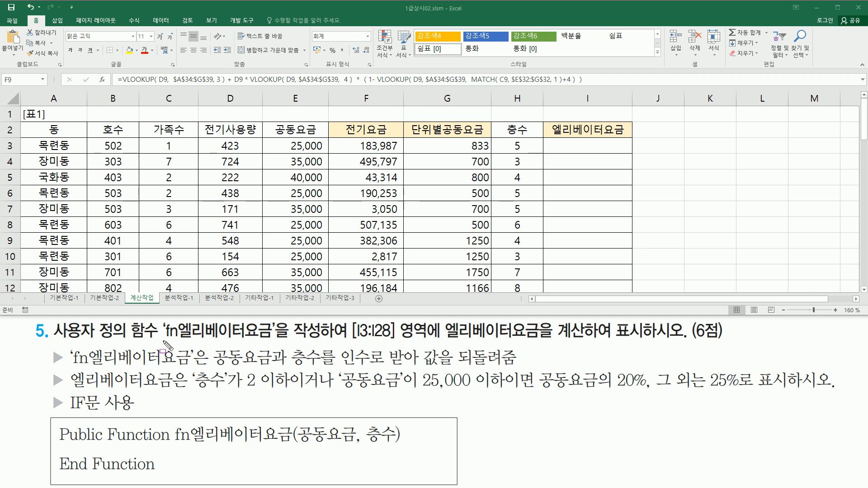
Examine task 5's requirements for fn엘리베이터요금: target range I3:I28, the two arguments, the 층수 and 공동요금 conditions, both rates and the IF statement
drag(161, 340, 274, 340)
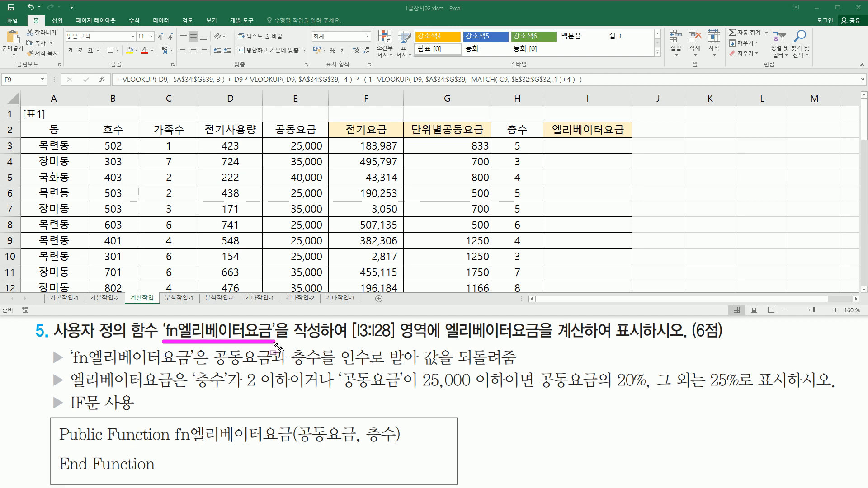
drag(349, 340, 396, 341)
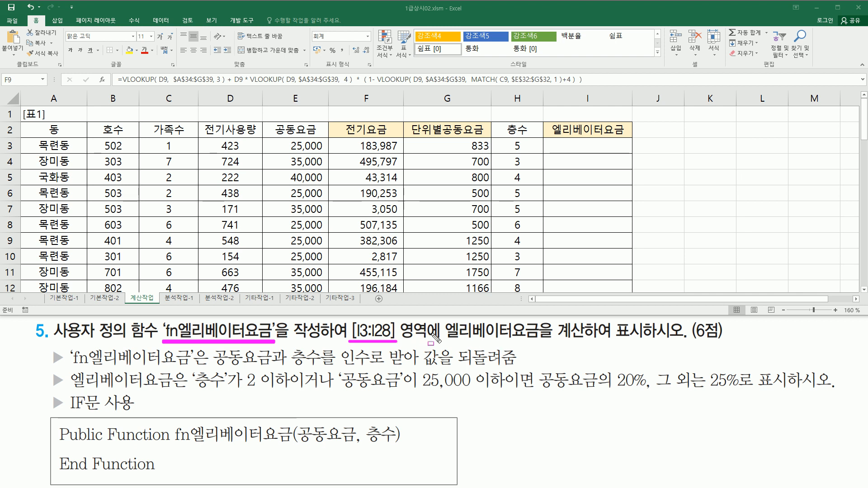
drag(445, 341, 580, 341)
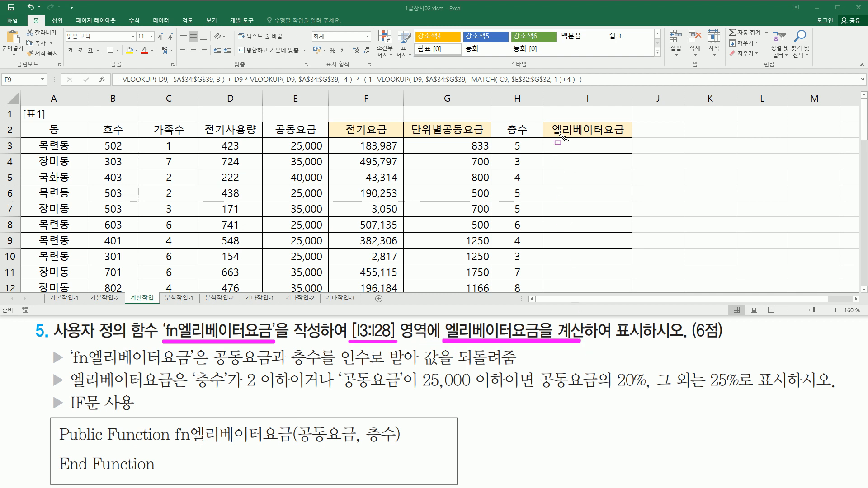
drag(557, 144, 626, 287)
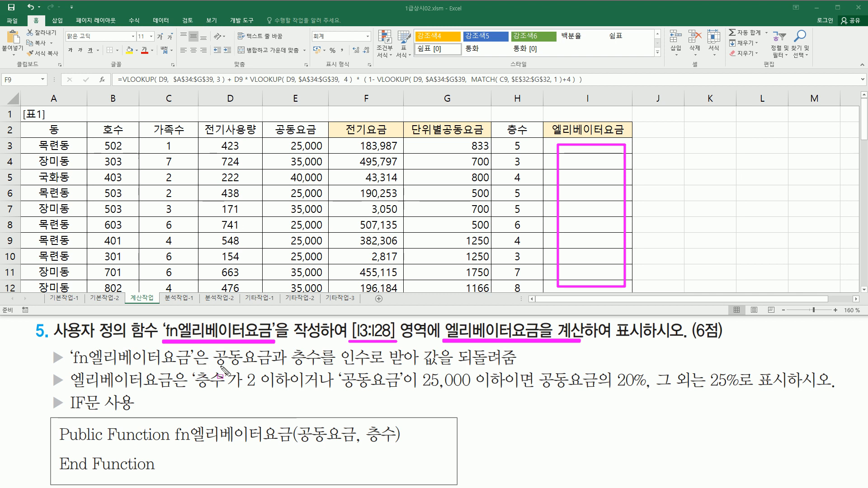
drag(213, 364, 314, 362)
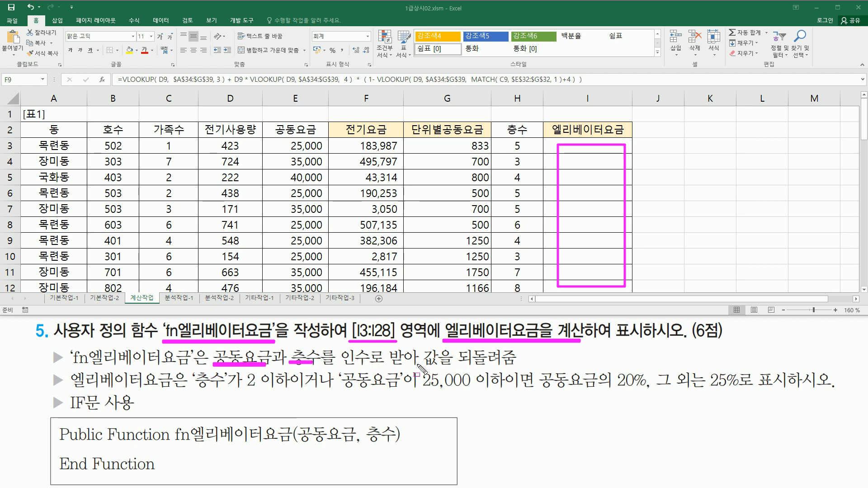
drag(416, 364, 510, 364)
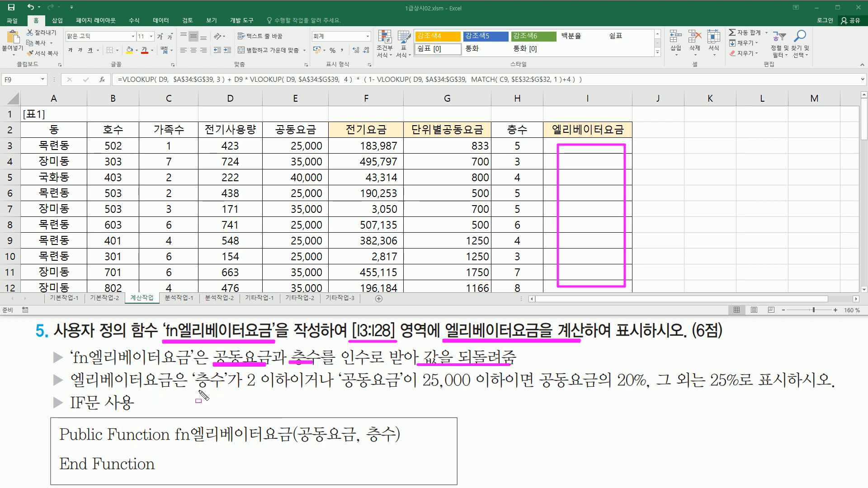
drag(196, 391, 648, 396)
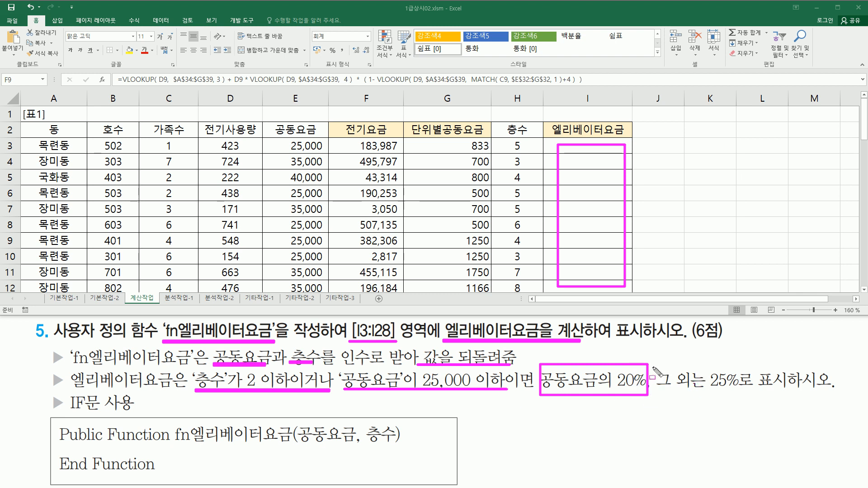
drag(657, 363, 743, 398)
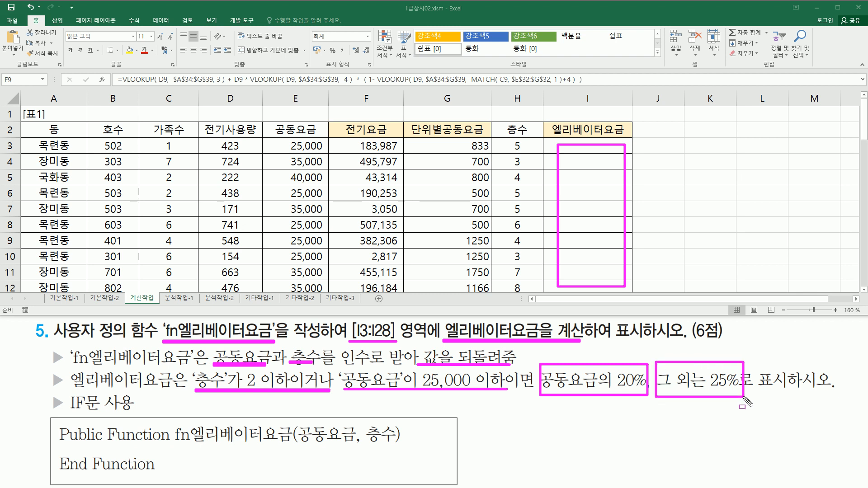
drag(68, 412, 134, 412)
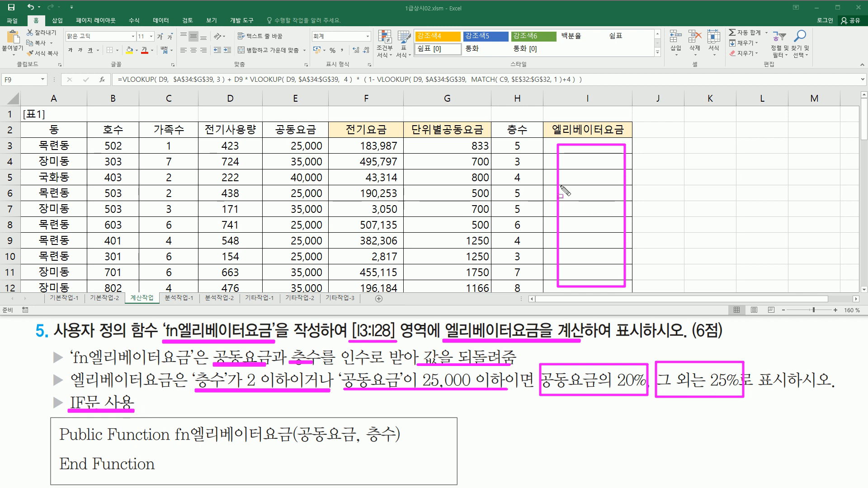
key(Escape)
Select cell I3, switch to the Visual Basic Editor, insert a new standard module and make its code window taller
click(567, 146)
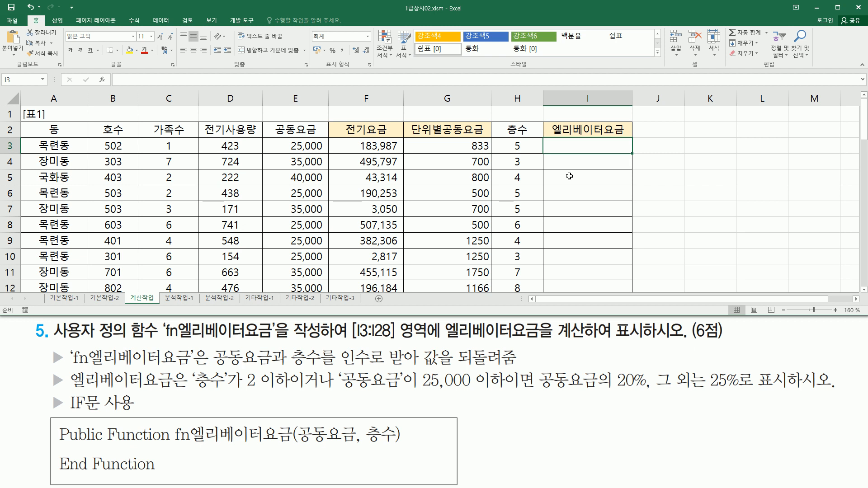
key(alt+F11)
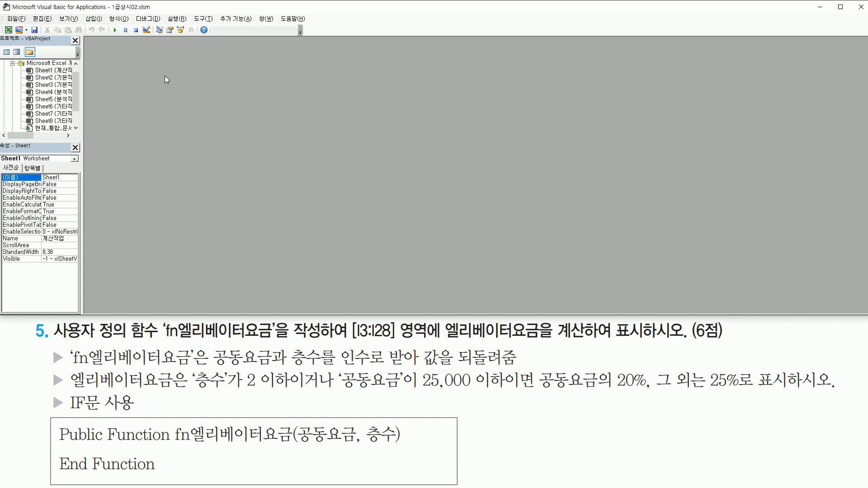
click(93, 19)
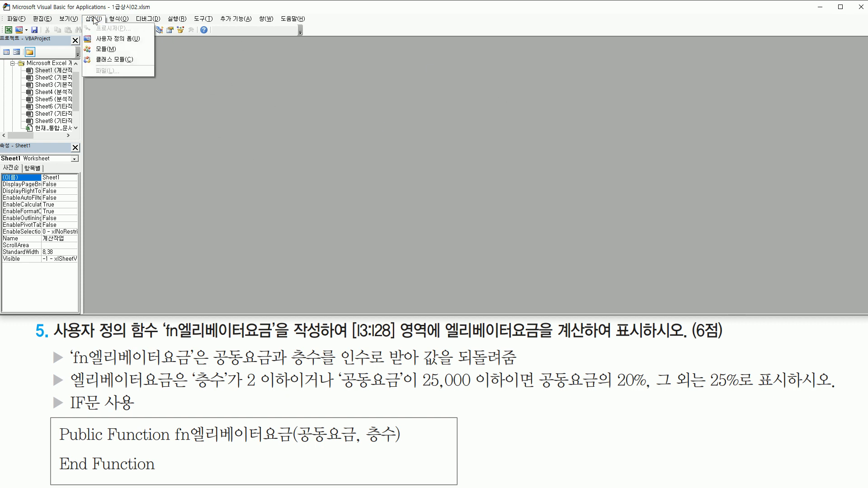
click(101, 49)
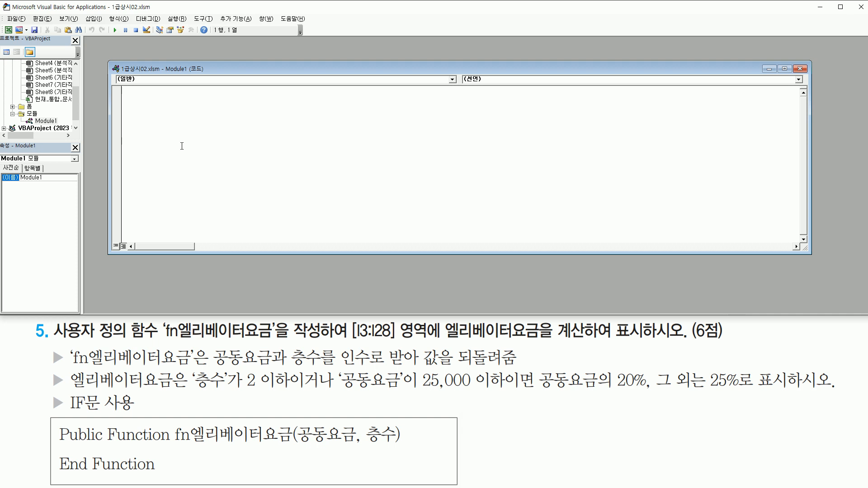
drag(161, 255, 164, 310)
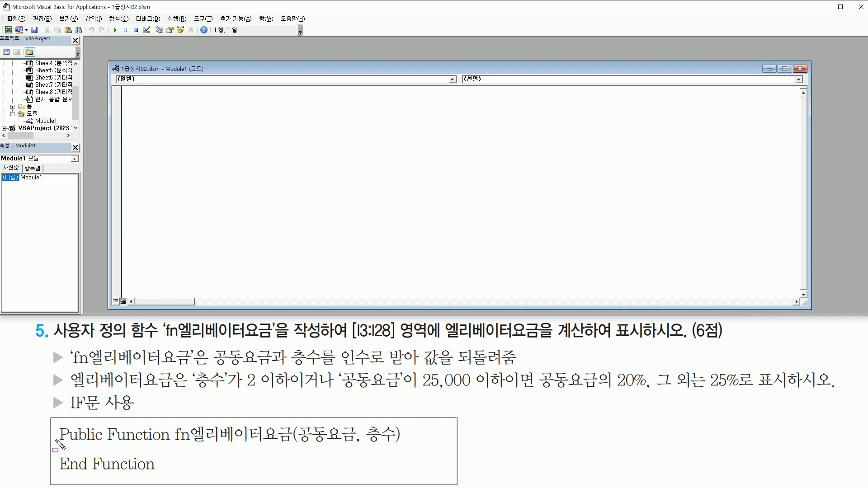
Declare Public Function fn엘리베이터요금(공동요금, 층수) in Module1 as the task's template shows, with blank lines for the body before End Function
mouse_move(51, 416)
mouse_down()
mouse_move(292, 486)
mouse_move(465, 487)
mouse_move(458, 486)
mouse_up()
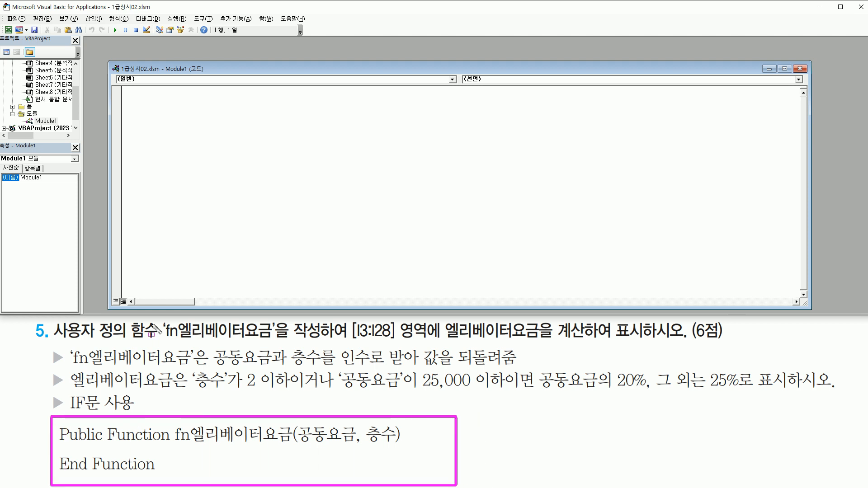
key(Escape)
click(207, 111)
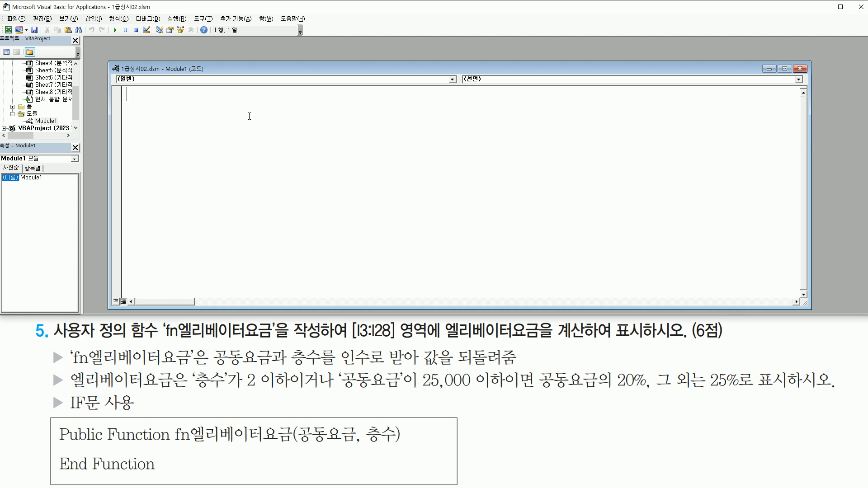
text(public function f)
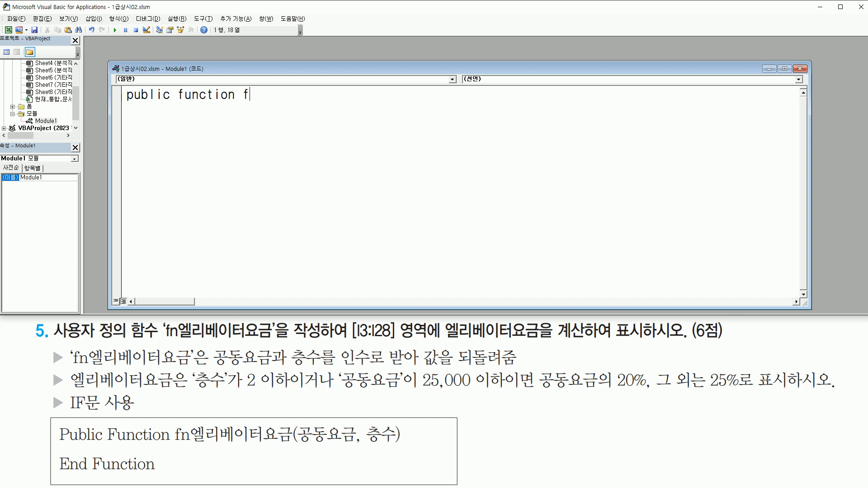
text(n엘리베이터요금)
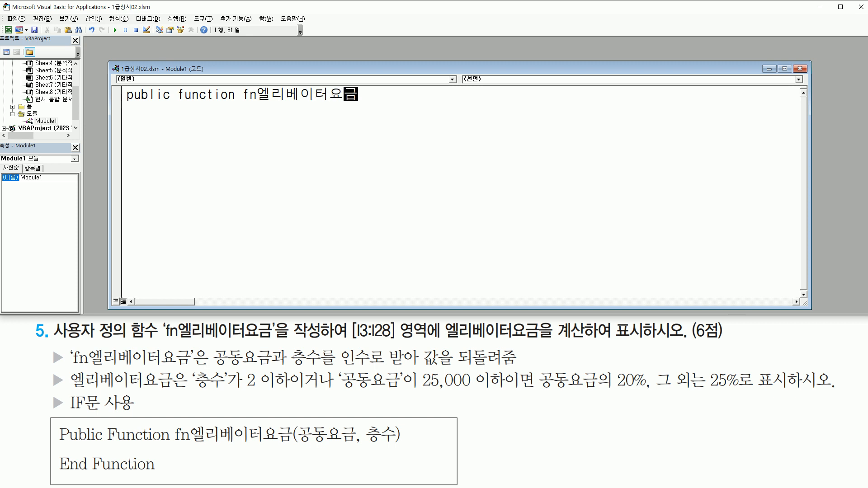
text((공동요금, )
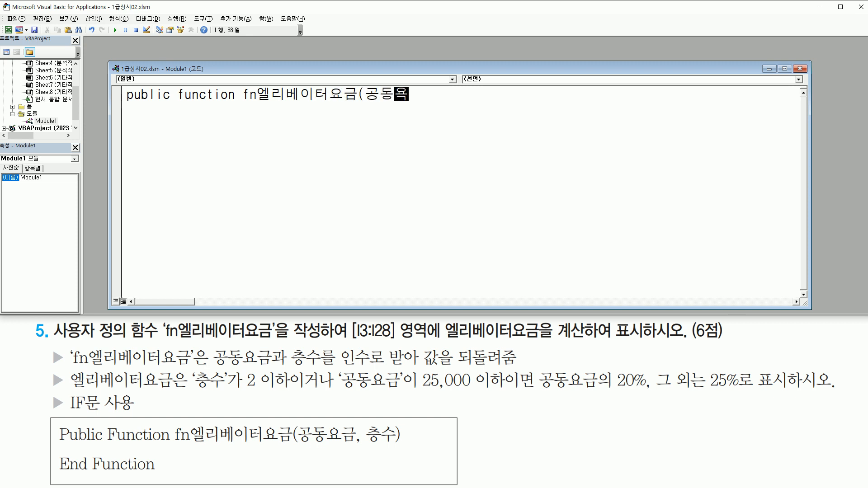
text(층수)
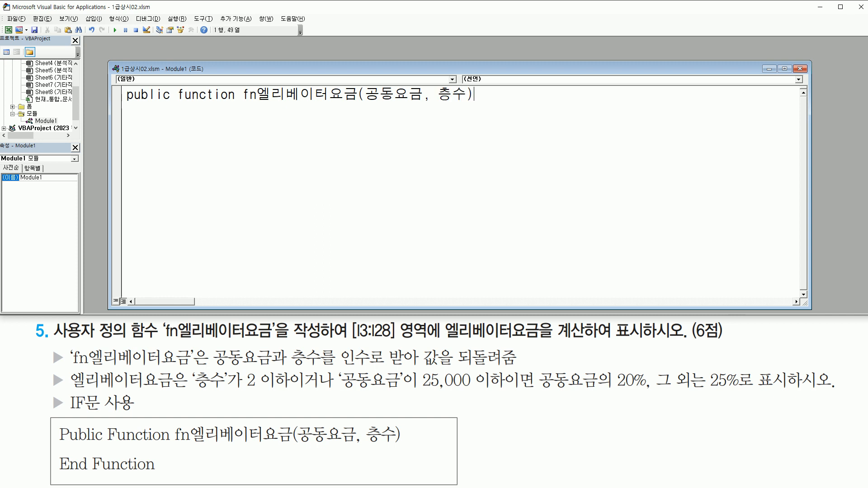
text())
key(Return)
key(Return)
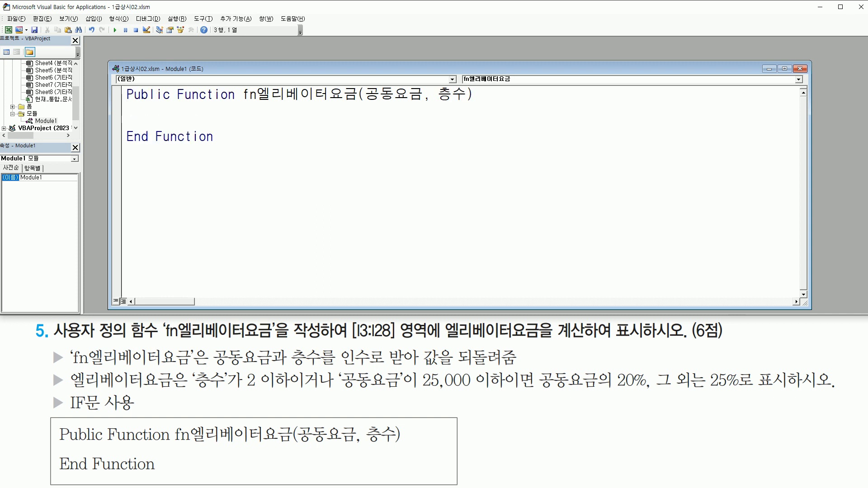
key(Return)
key(BackSpace)
key(Return)
key(Return)
key(Up)
key(Up)
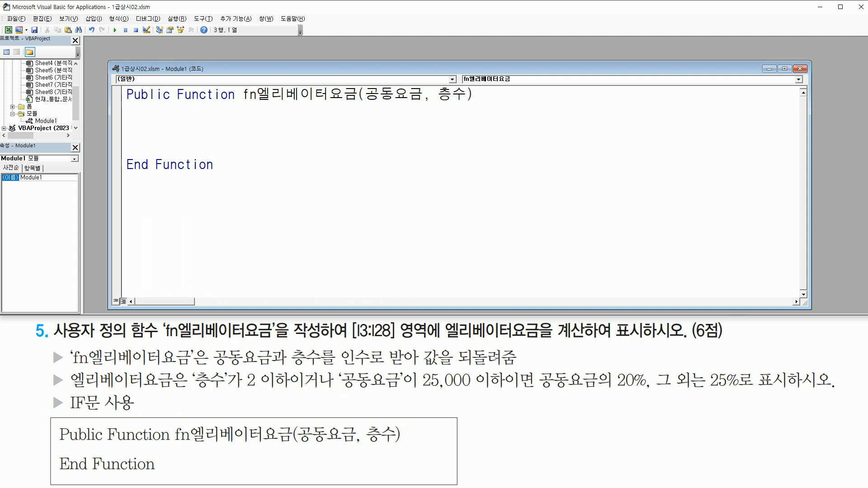
Start the function body with the condition line If 층수 <= 2 Or 공동요금 <= 25000 Then
key(ctrl+2)
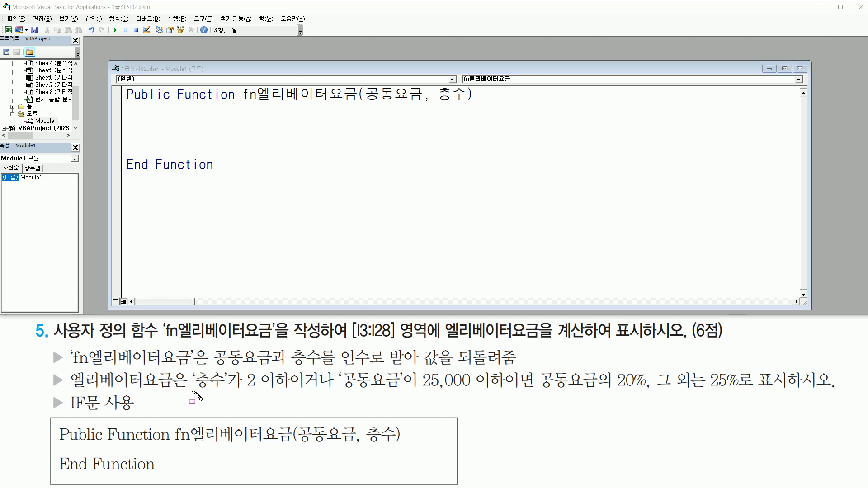
drag(192, 390, 509, 392)
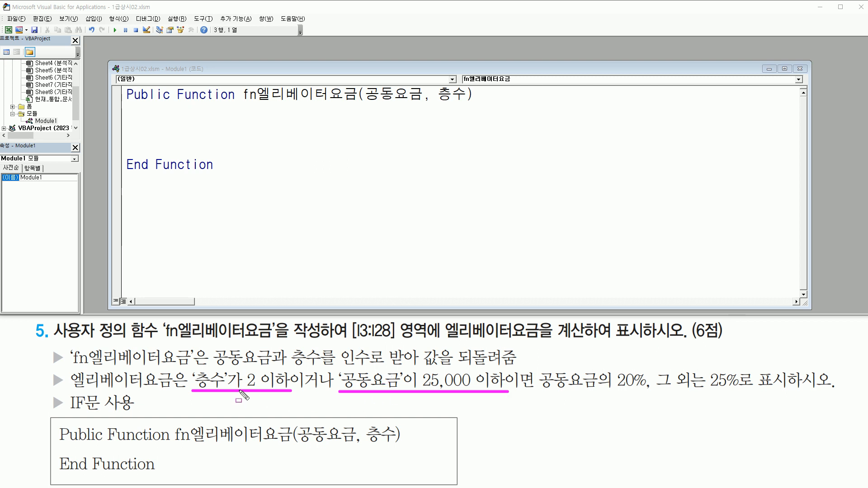
drag(291, 364, 337, 404)
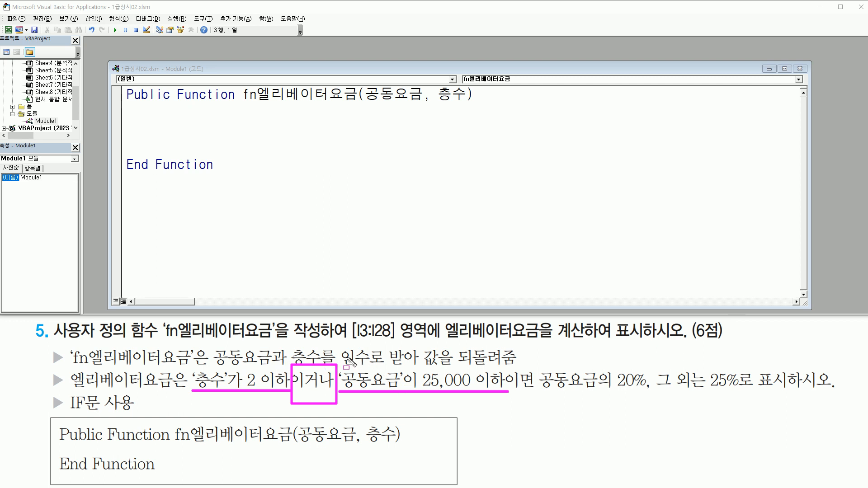
click(183, 127)
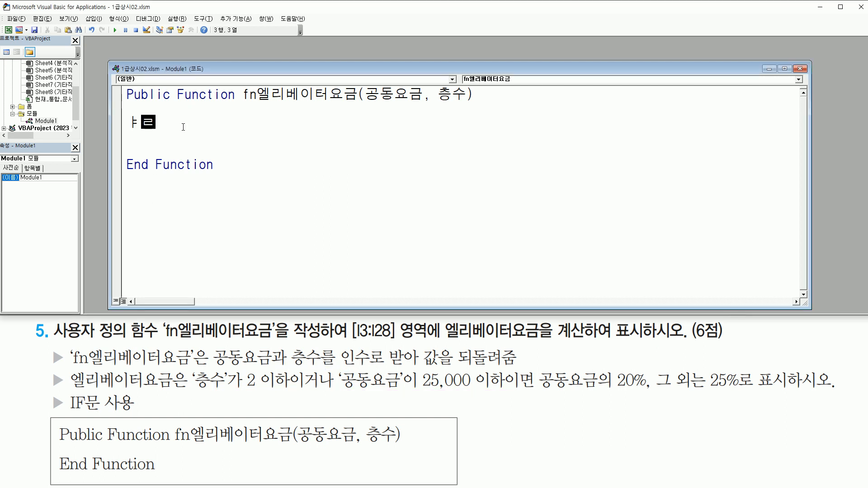
text(if)
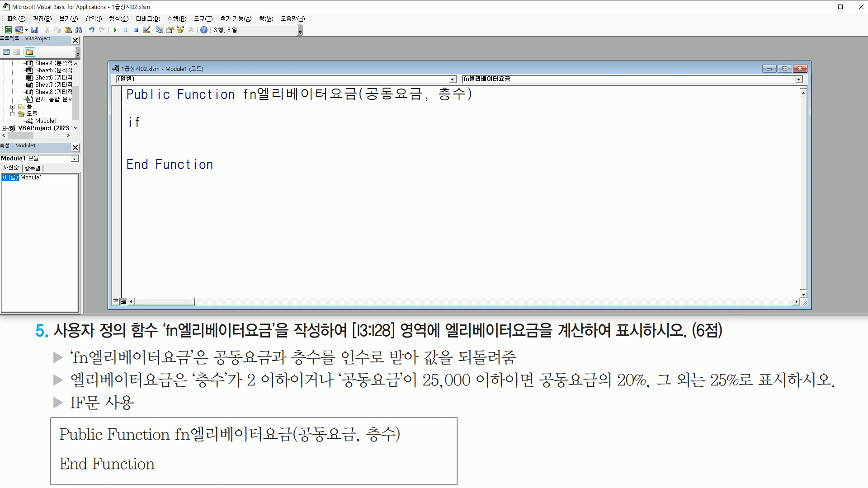
text( 층수 <= 2)
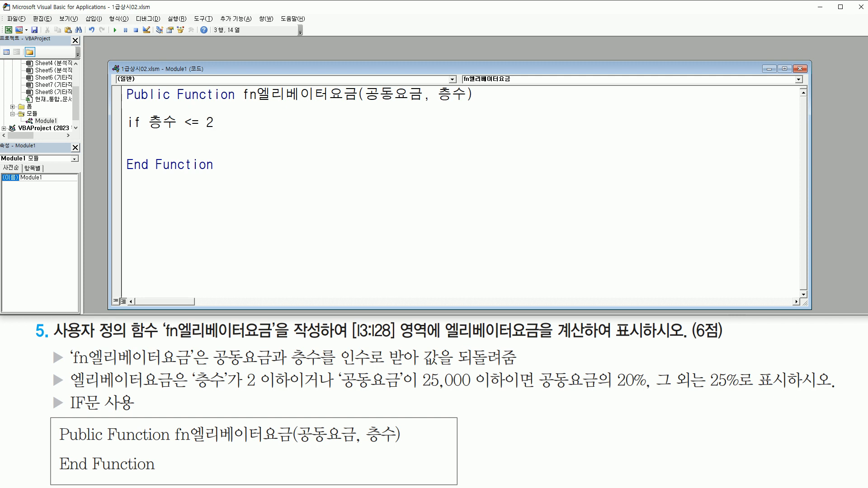
text( or 공동요금)
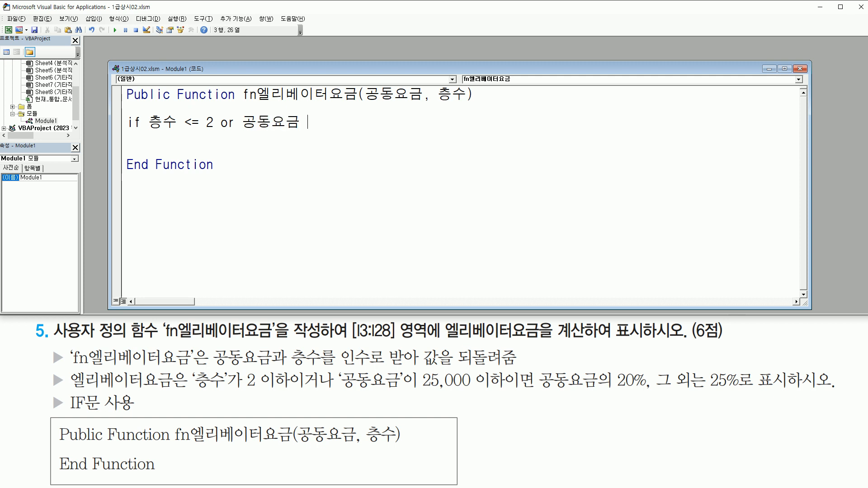
text( <= 25000 then)
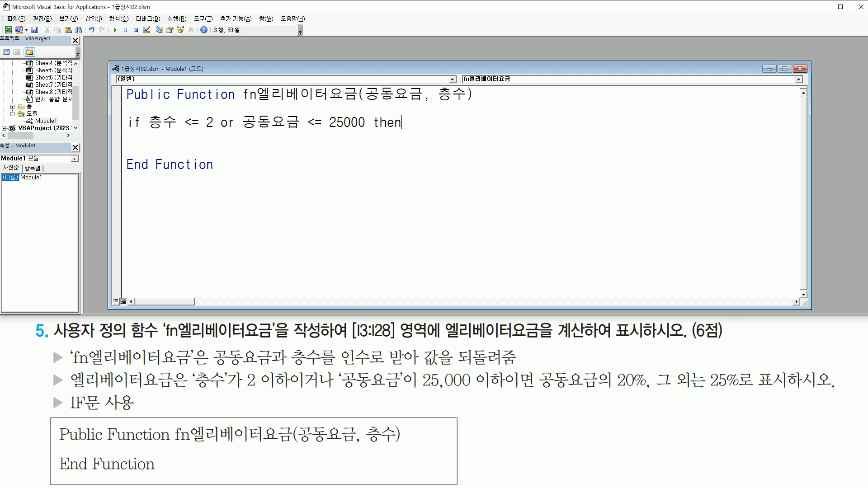
key(Return)
key(Return)
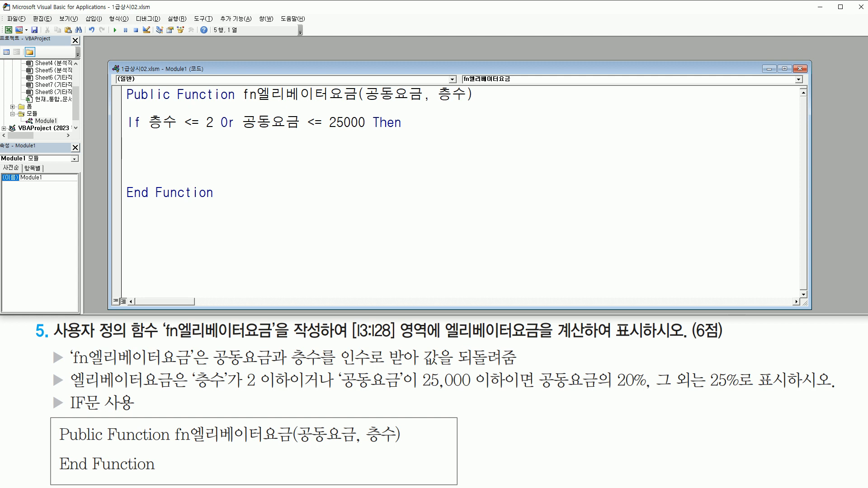
Add the indented statement fn엘리베이터요금 = 공동요금 * 0.2 under the If line, followed by a blank line
text(fn)
text(엘리베이텅)
text(요금 )
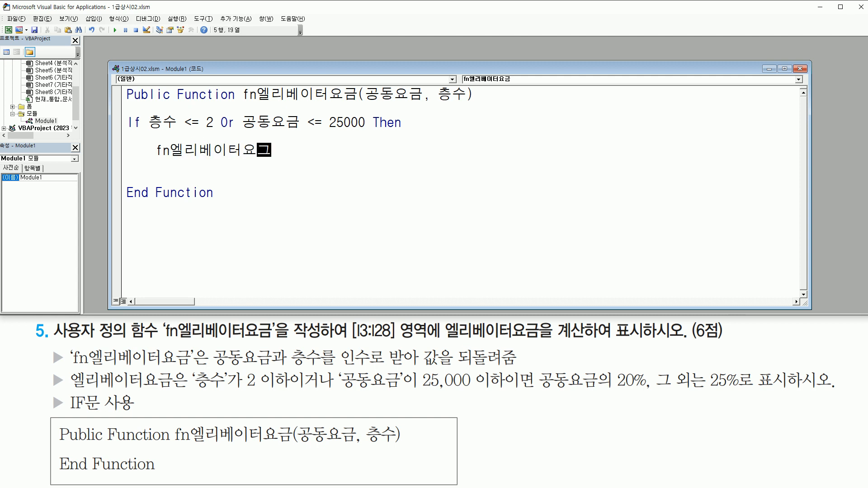
text(= )
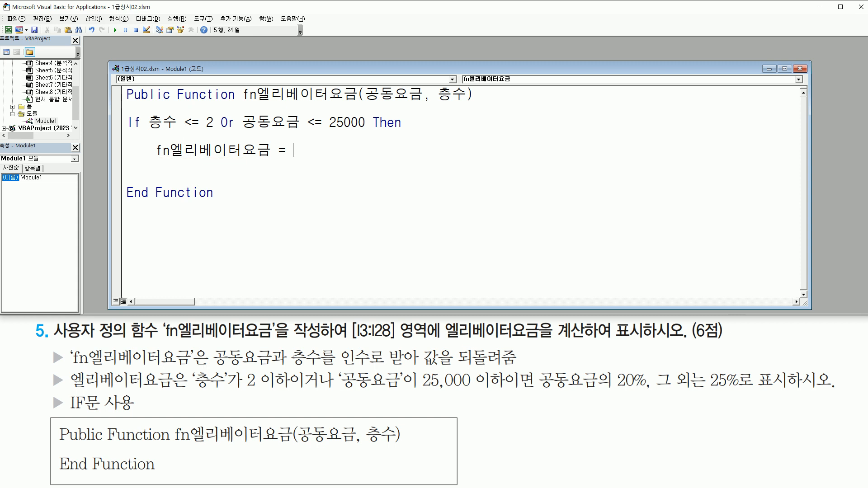
text(공동요금 * 0.2)
key(Return)
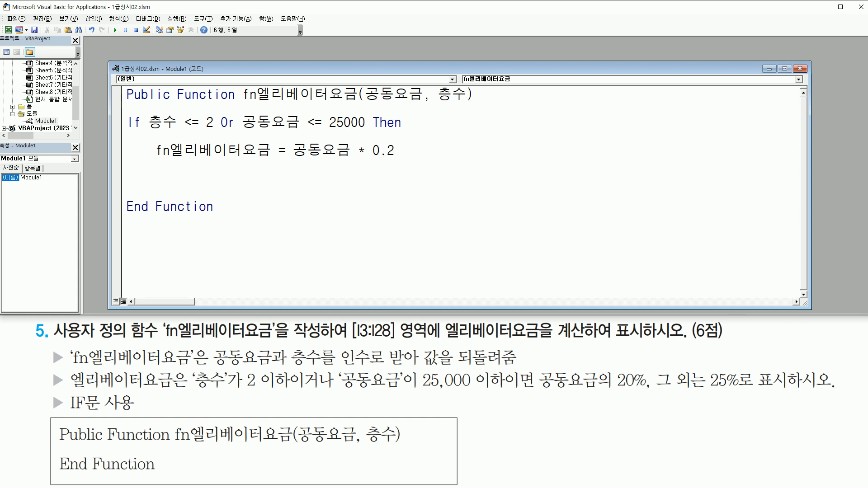
key(Return)
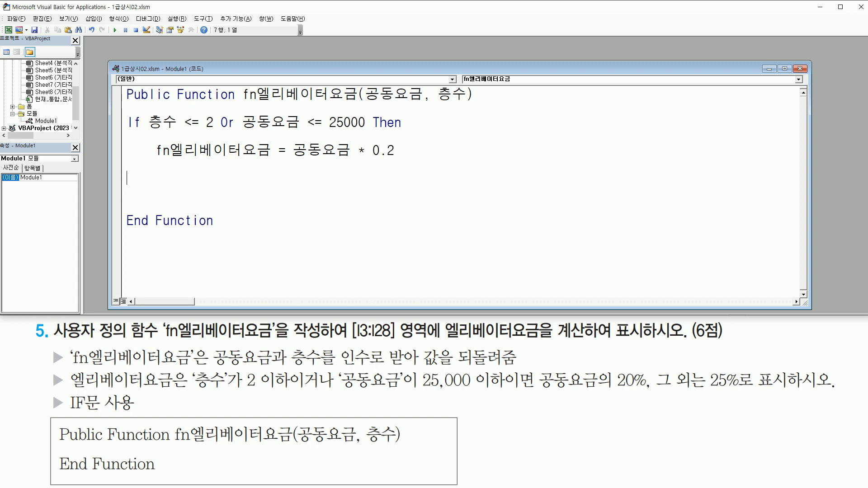
Add an Else line below the first assignment and place an indented copy of fn엘리베이터요금 = 공동요금 * 0.2 beneath it
text(else)
key(Return)
key(Up)
key(Up)
key(Up)
key(shift+End)
key(ctrl+c)
key(Down)
key(Down)
key(Down)
key(Return)
key(ctrl+v)
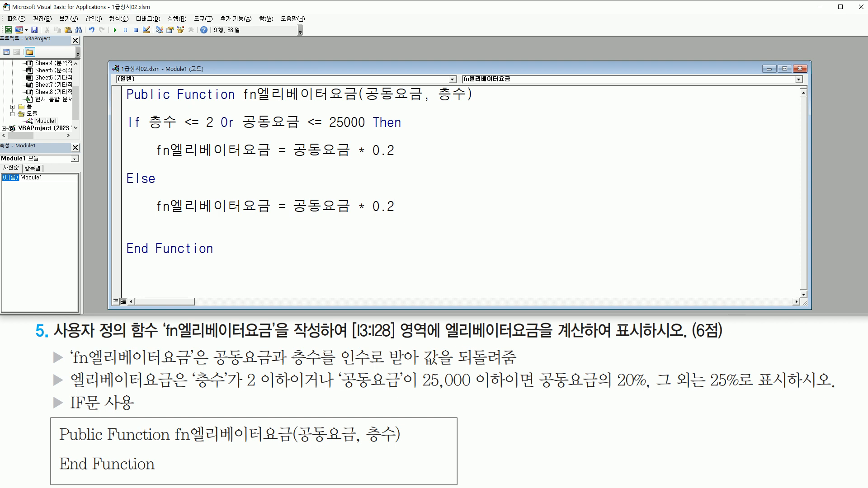
Change the multiplier in the Else statement to 0.25 and close the block with End If, removing the surplus blank line before End Function
key(BackSpace)
text(25)
key(Return)
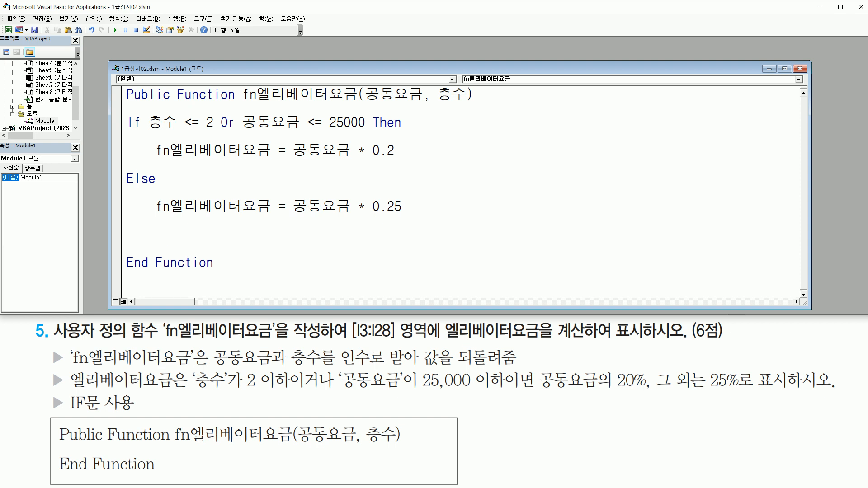
key(Return)
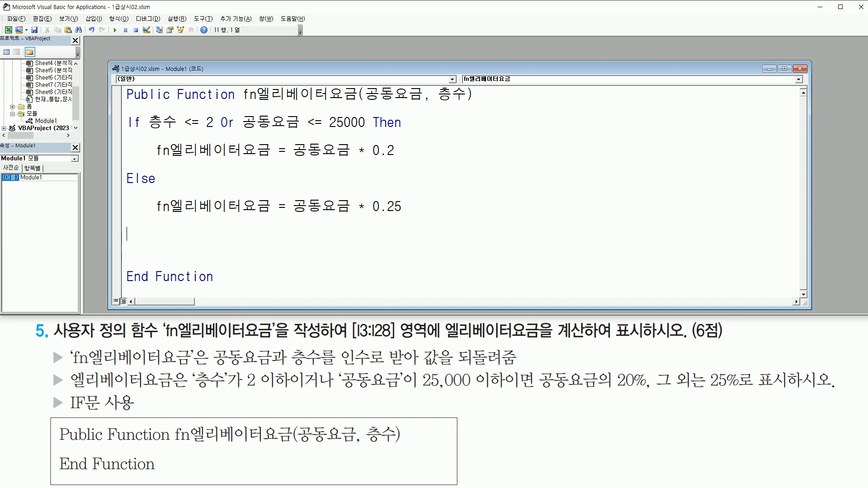
text(end if)
key(Down)
key(Delete)
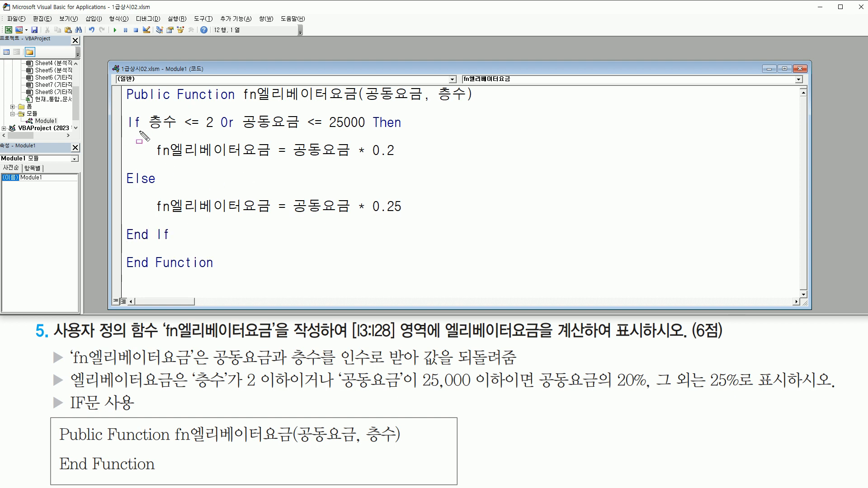
mouse_move(147, 132)
mouse_down()
mouse_move(215, 132)
mouse_move(220, 115)
mouse_move(233, 133)
mouse_move(378, 132)
mouse_up()
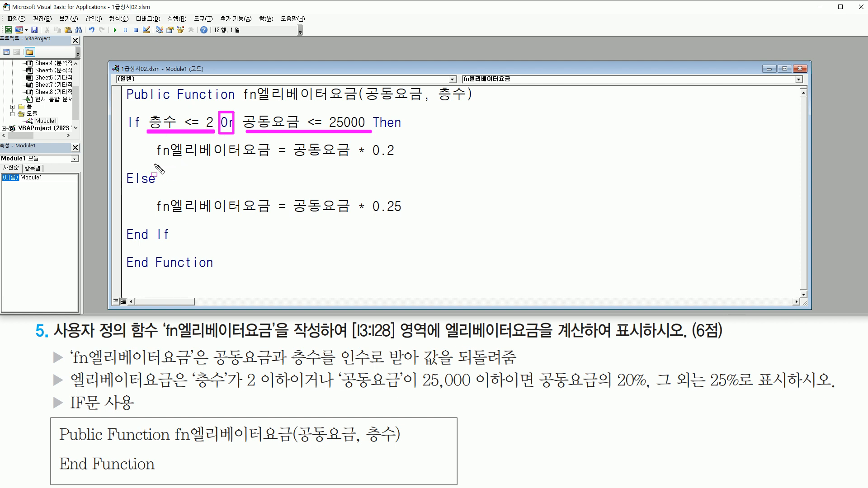
drag(158, 166, 407, 163)
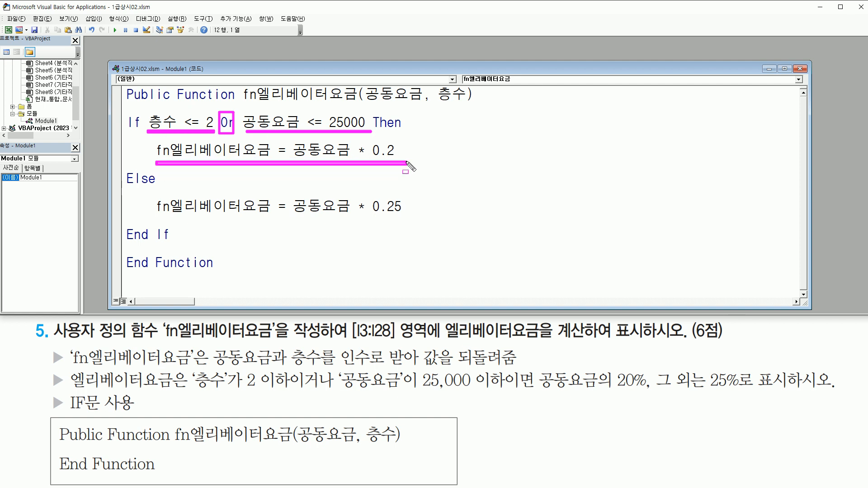
drag(155, 219, 411, 218)
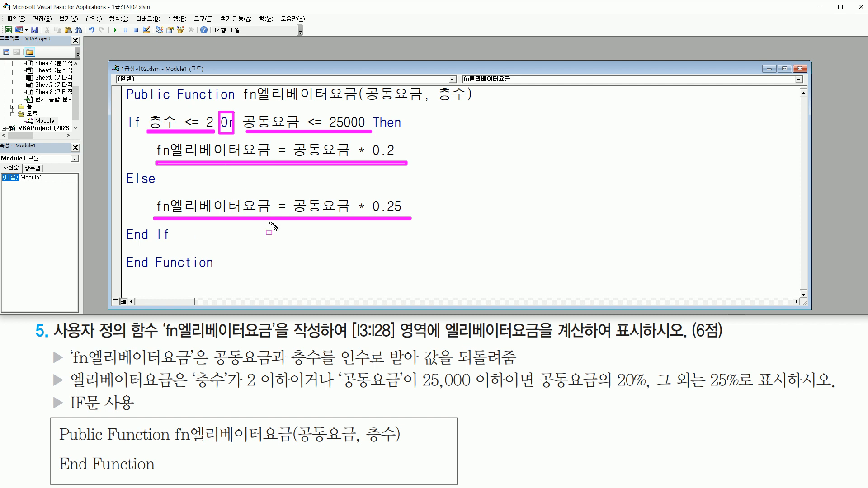
click(312, 259)
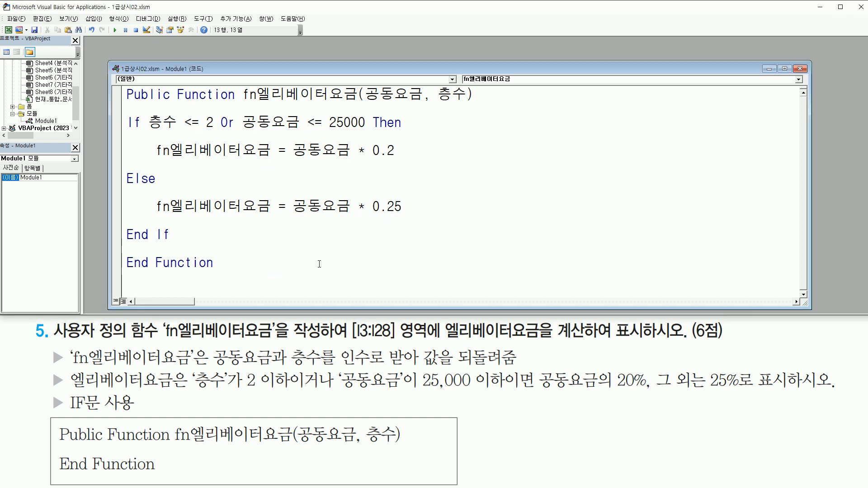
key(ctrl+2)
drag(4, 22, 15, 37)
key(Escape)
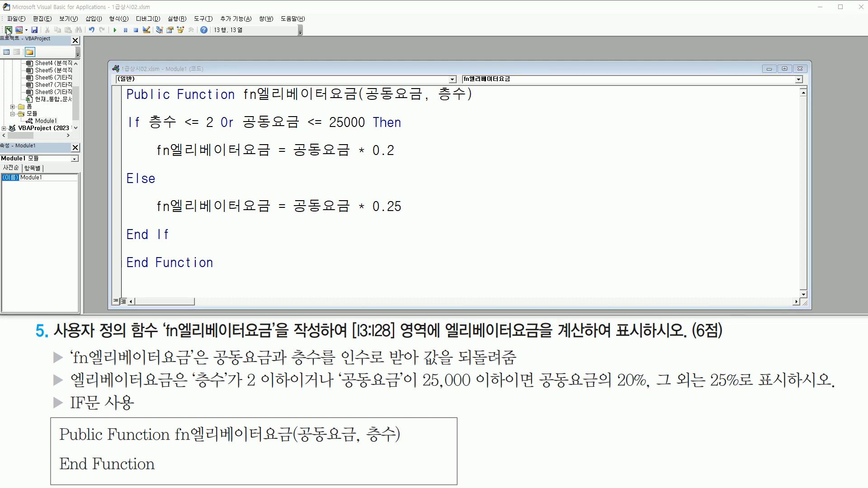
Switch back to the Excel worksheet and start inserting a function in cell I3
click(8, 31)
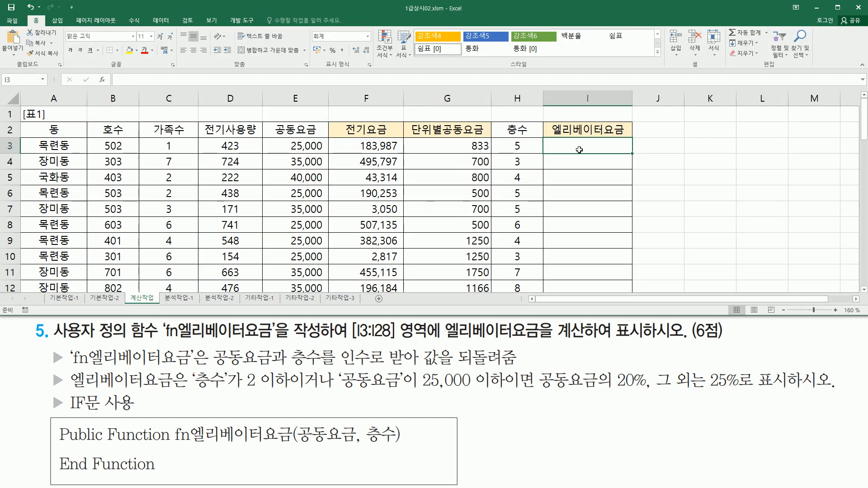
key(ctrl+2)
drag(559, 141, 630, 154)
key(Escape)
key(ctrl+2)
drag(97, 71, 111, 86)
key(Escape)
click(103, 79)
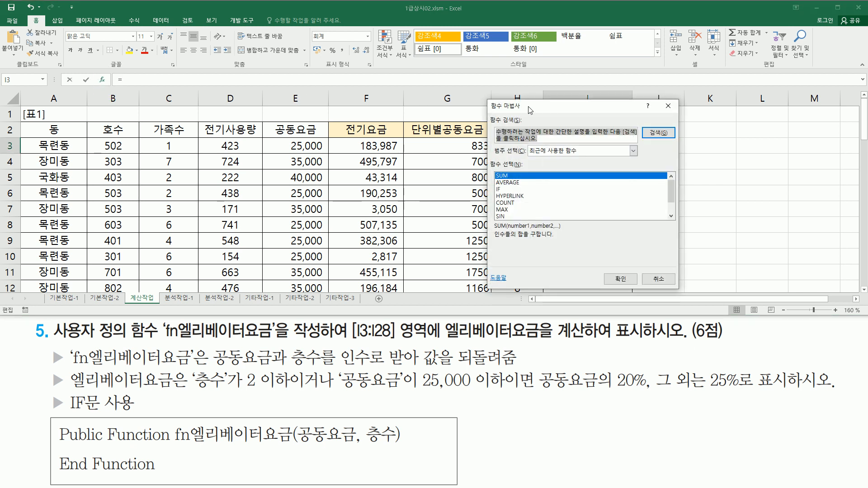
Choose fn엘리베이터요금 from the 사용자 정의 function category and open its arguments
drag(534, 107, 278, 92)
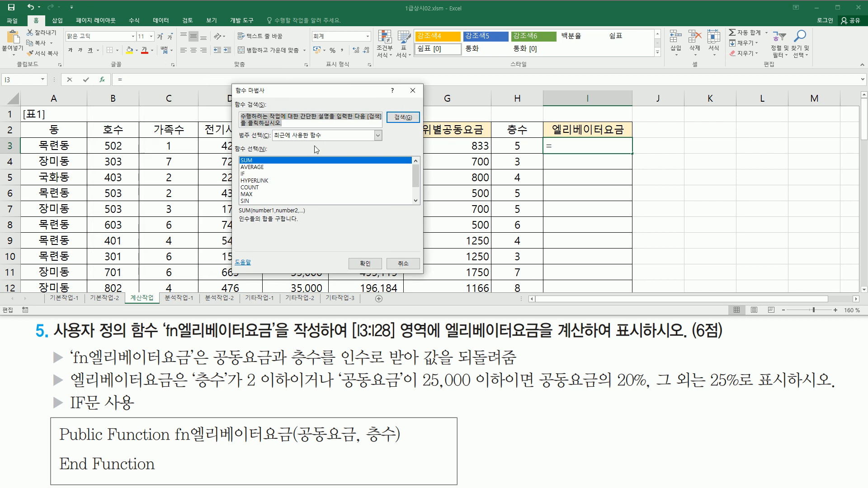
key(ctrl+2)
drag(238, 129, 362, 141)
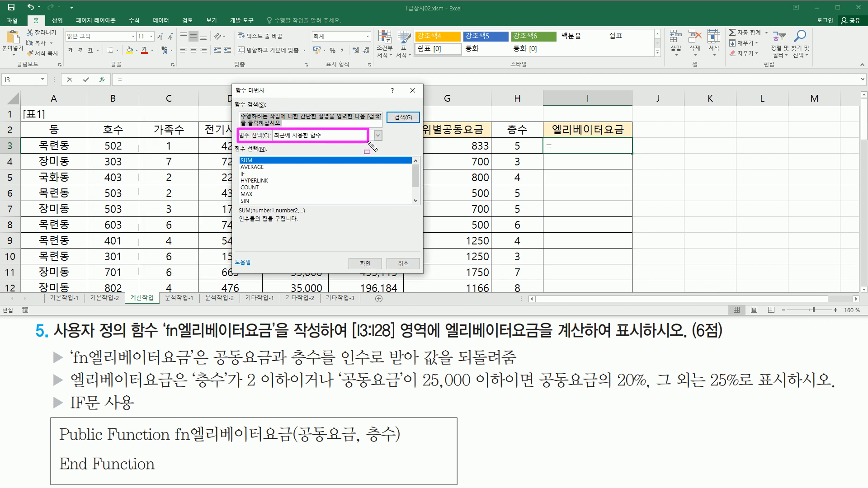
key(Escape)
click(377, 135)
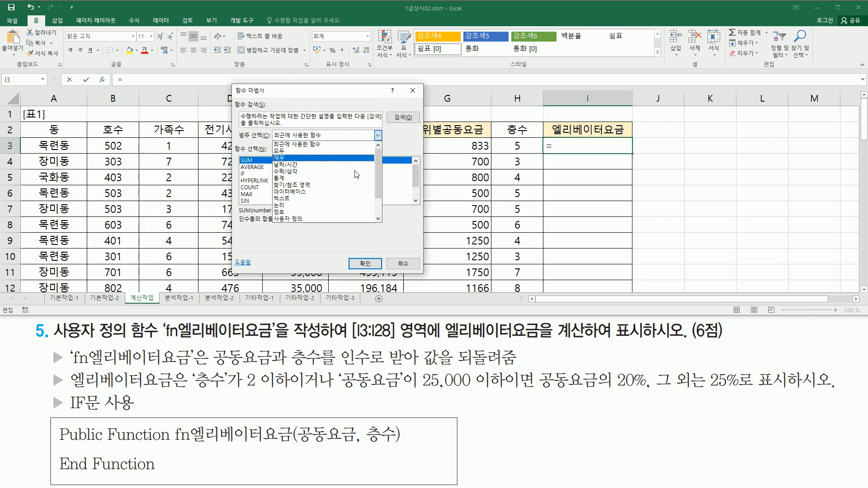
click(301, 219)
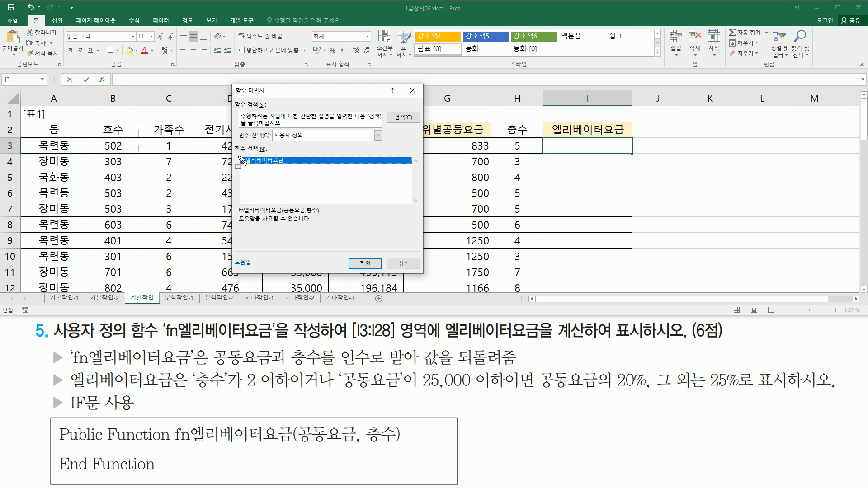
drag(235, 152, 310, 165)
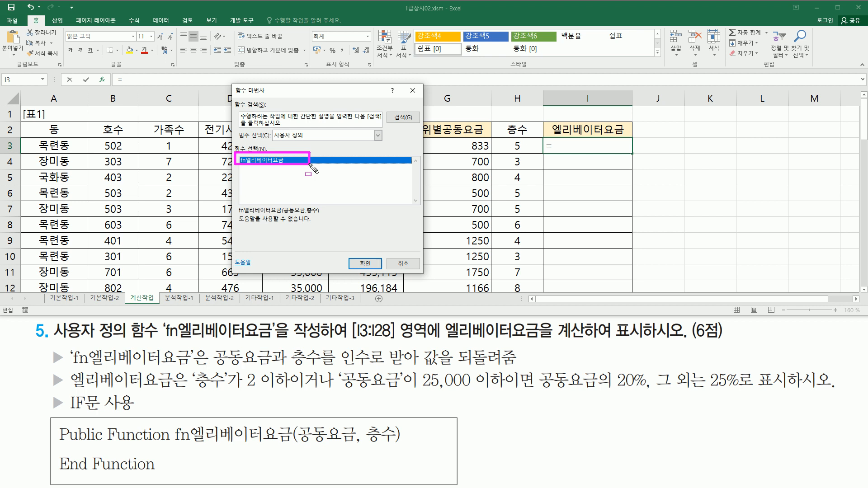
key(Escape)
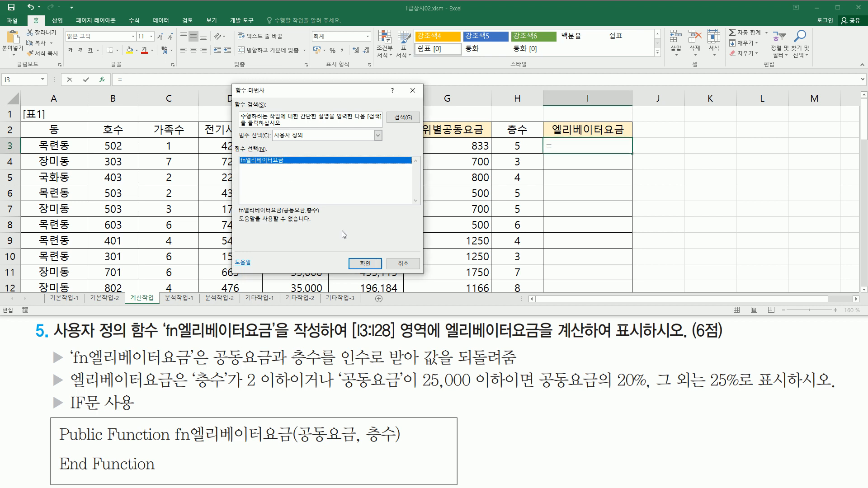
click(357, 263)
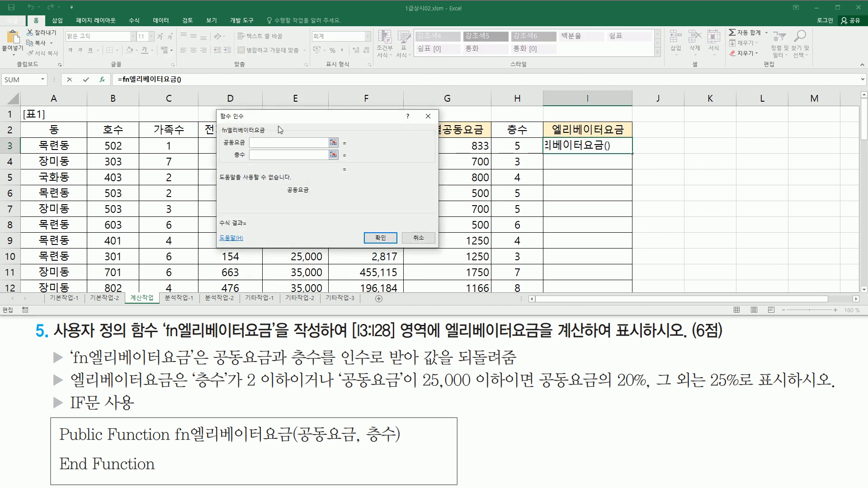
Set the 공동요금 argument to E3 and the 층수 argument to H3, and enter the formula in I3
drag(280, 123, 471, 151)
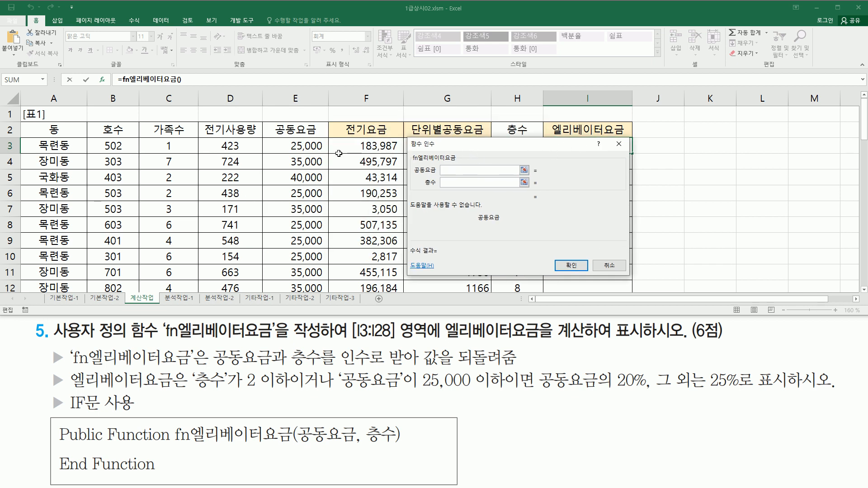
click(309, 146)
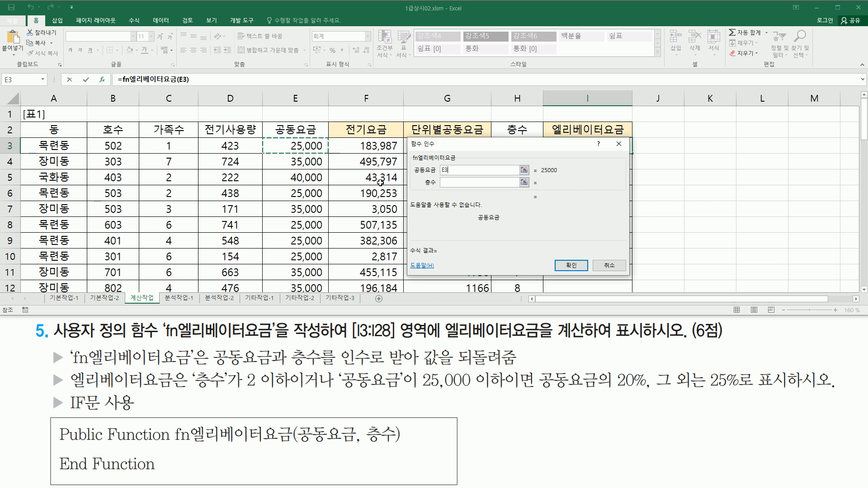
click(459, 183)
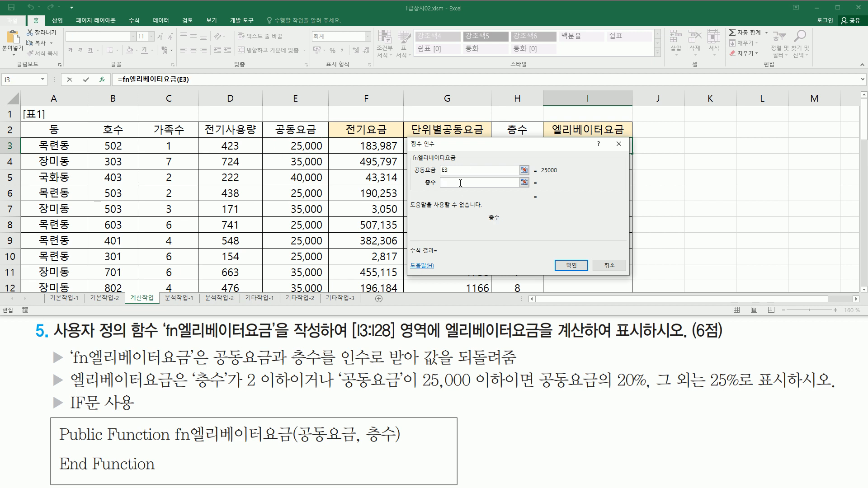
drag(466, 145, 633, 145)
click(518, 145)
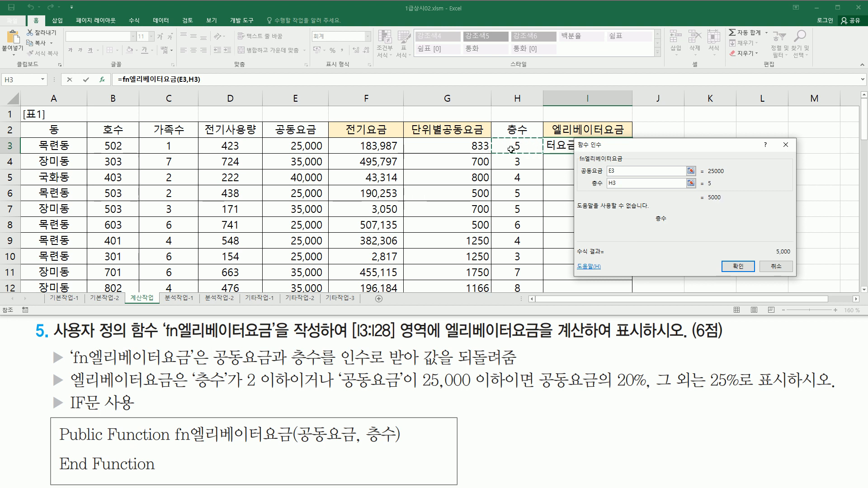
click(728, 267)
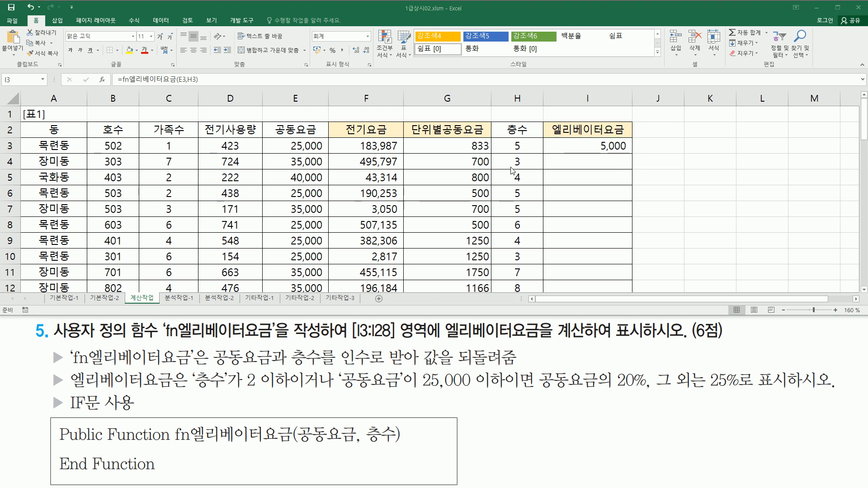
Fill the I3 formula down the 엘리베이터요금 column through I28 and look over the filled cells
click(622, 150)
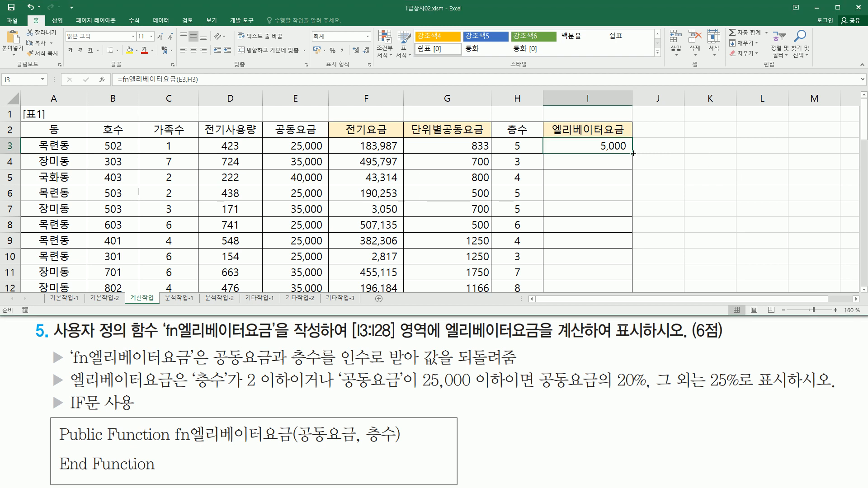
double_click(633, 153)
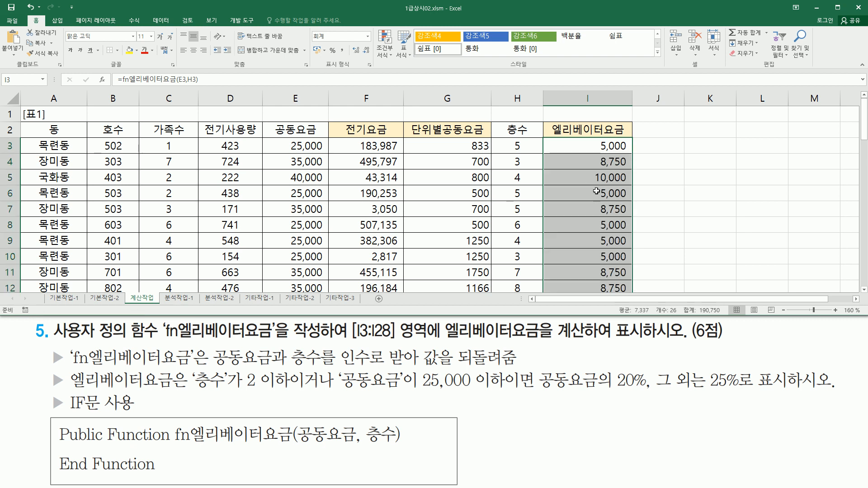
scroll(596, 191, down, 7)
scroll(596, 192, up, 7)
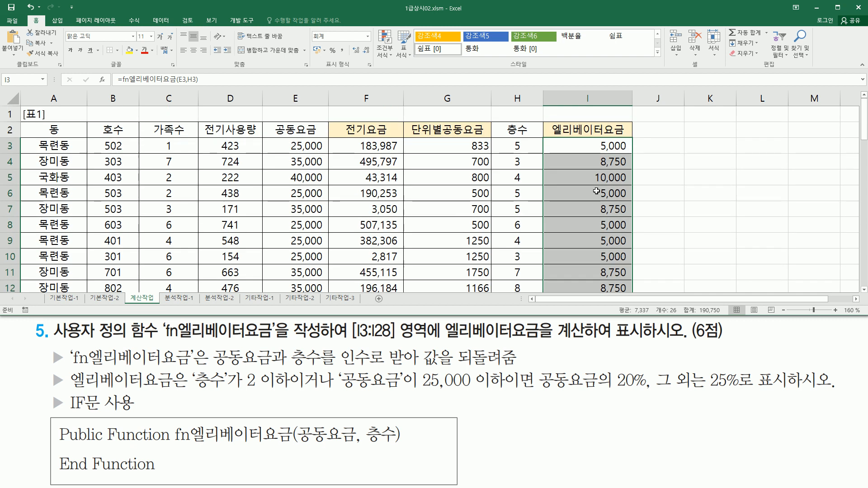